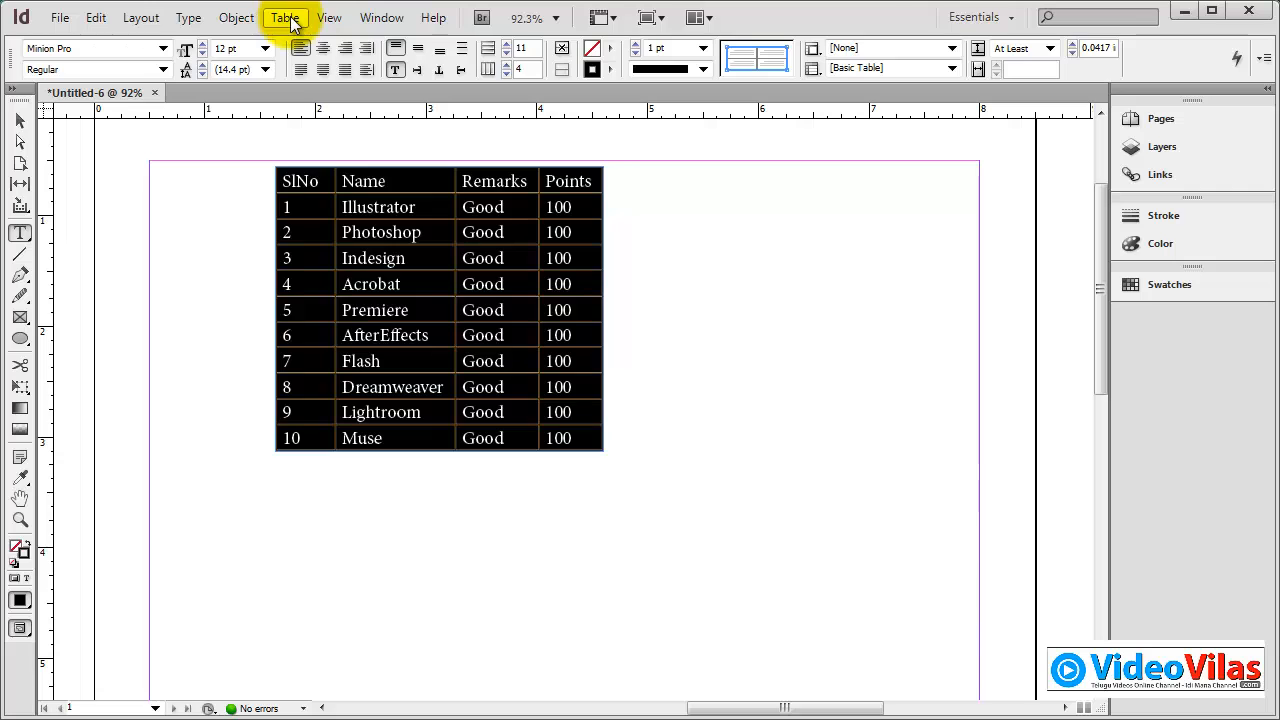
Give the selected table 1 header row in the table setup options, with the preview turned on.
{"action": "left_click", "coordinate": [287, 17]}
{"action": "mouse_move", "coordinate": [418, 123]}
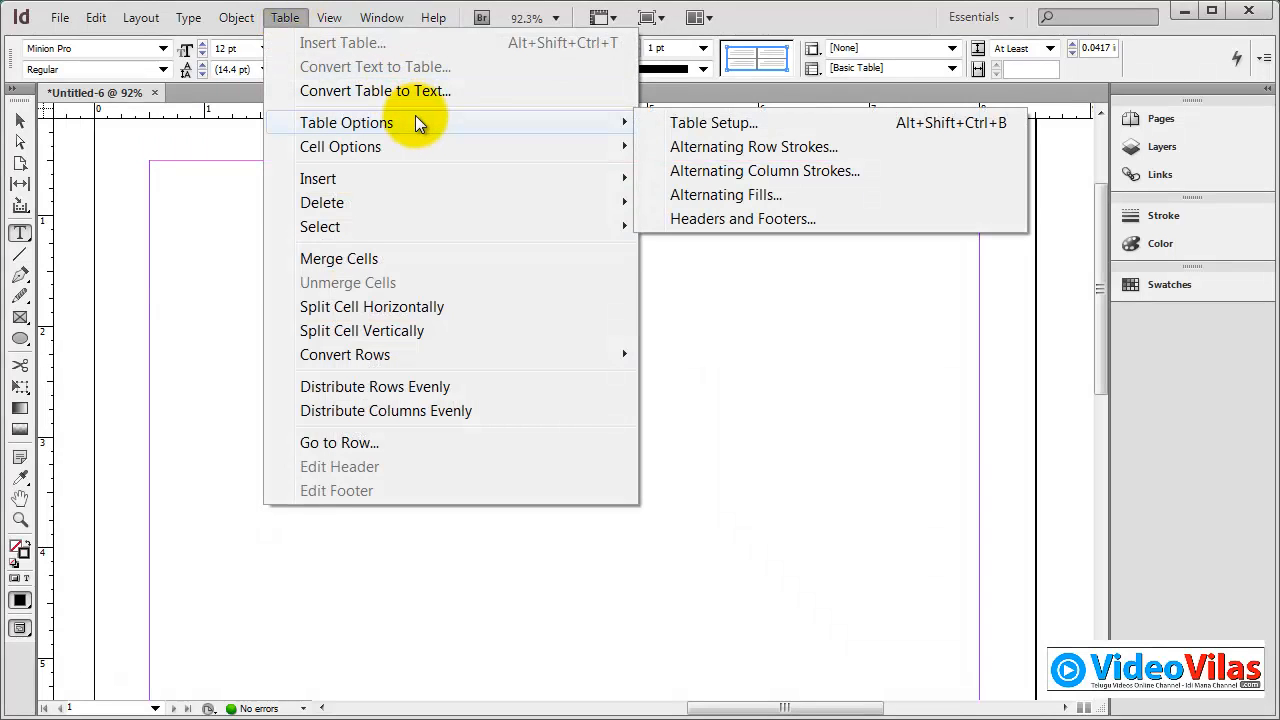
{"action": "left_click", "coordinate": [708, 130]}
{"action": "left_click_drag", "start_coordinate": [583, 205], "coordinate": [949, 130]}
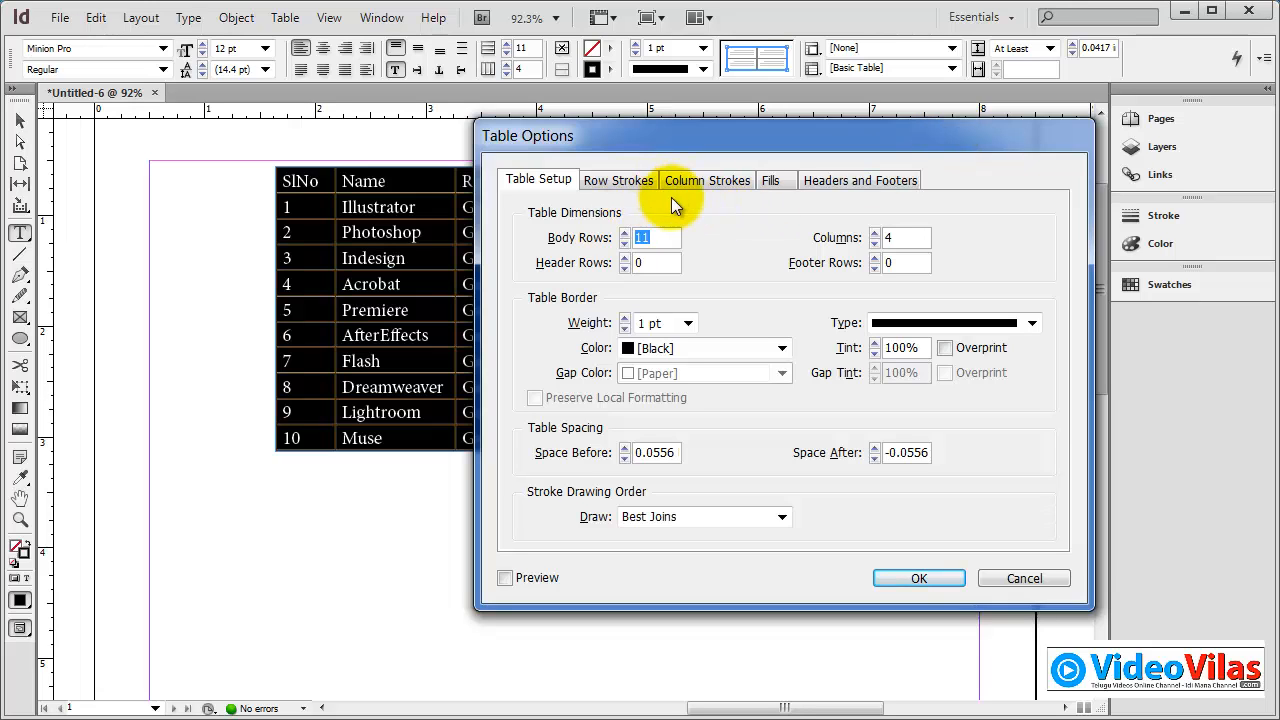
{"action": "left_click_drag", "start_coordinate": [778, 142], "coordinate": [893, 187]}
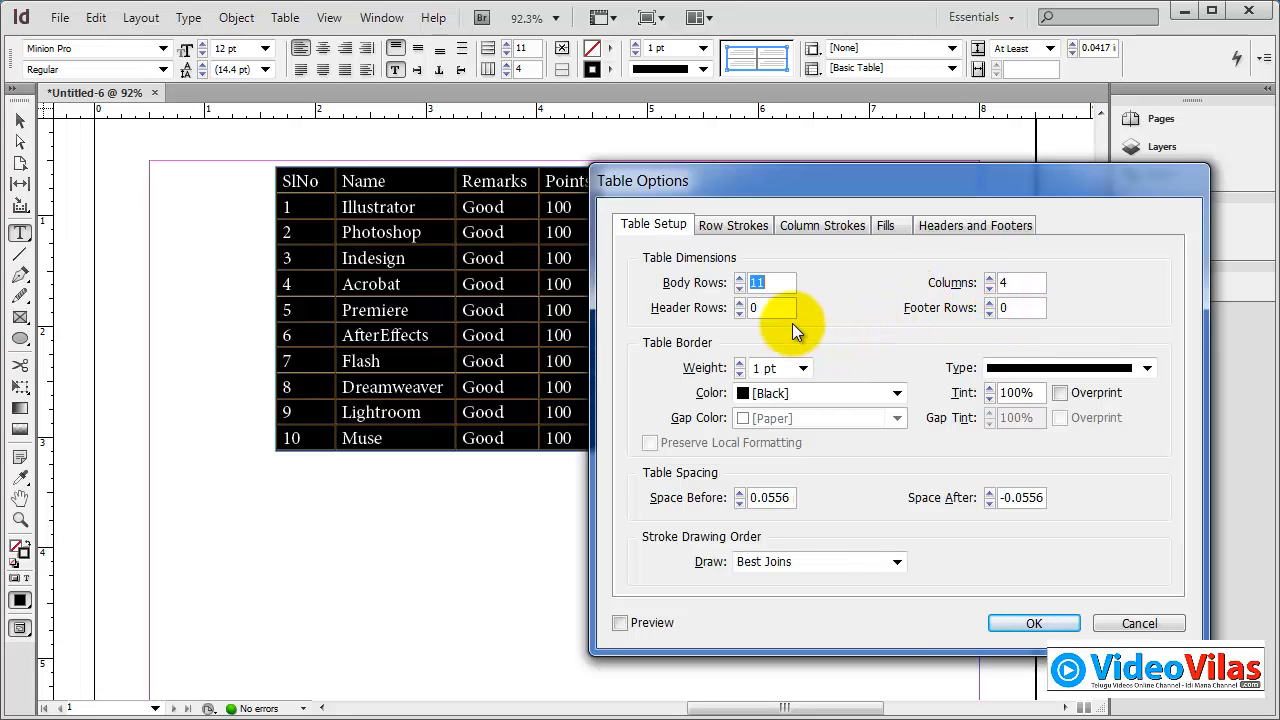
{"action": "left_click", "coordinate": [739, 303]}
{"action": "left_click", "coordinate": [655, 622]}
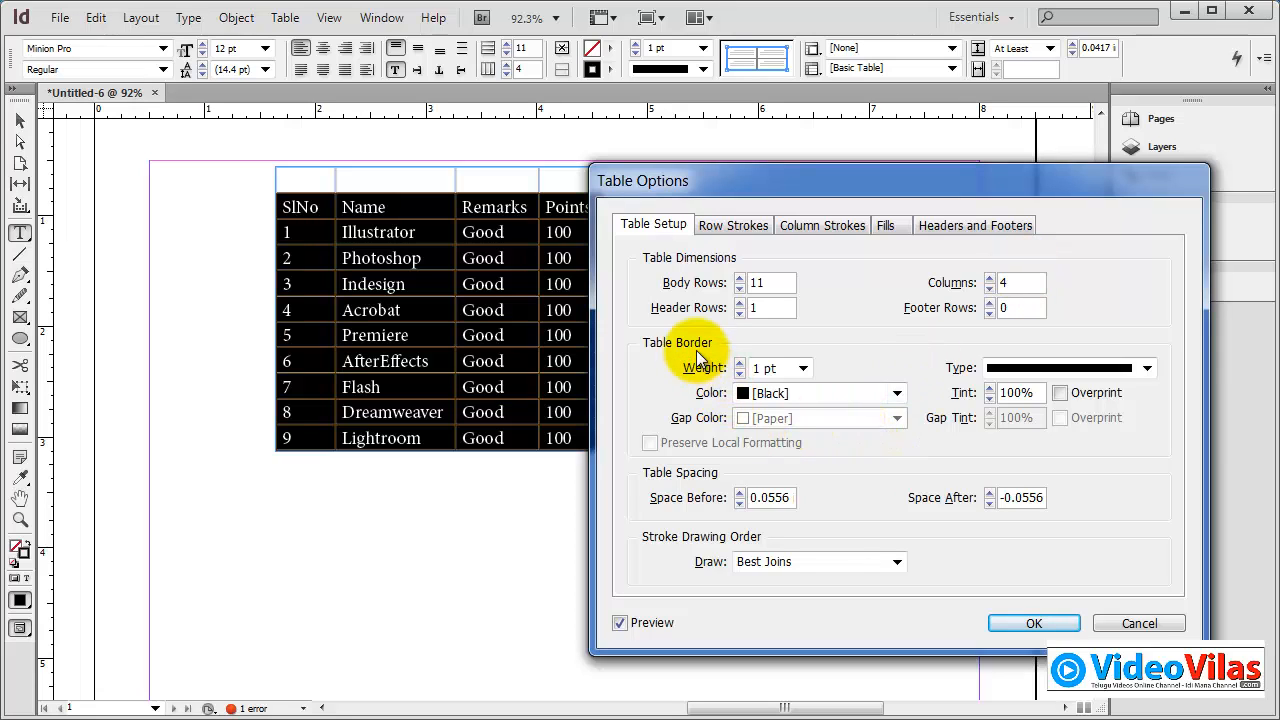
Try a 7 pt weight for the table border and return it to 1 pt.
{"action": "left_click", "coordinate": [803, 368]}
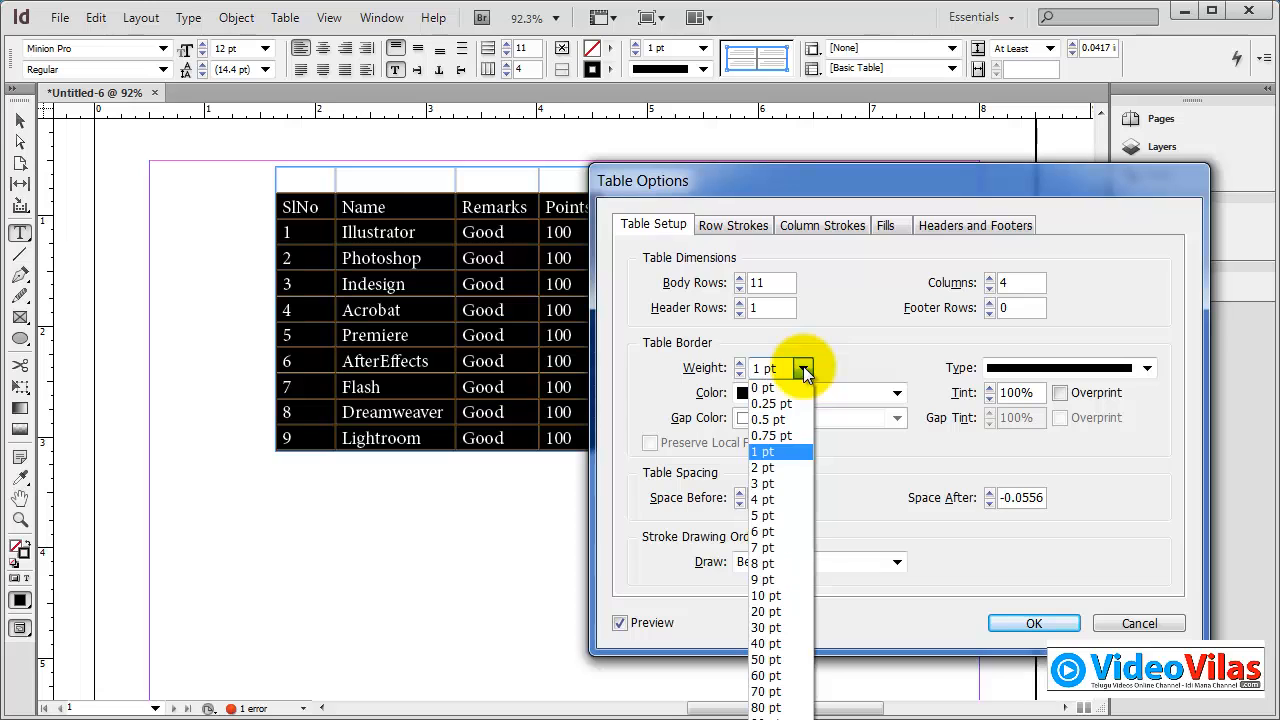
{"action": "left_click", "coordinate": [772, 548]}
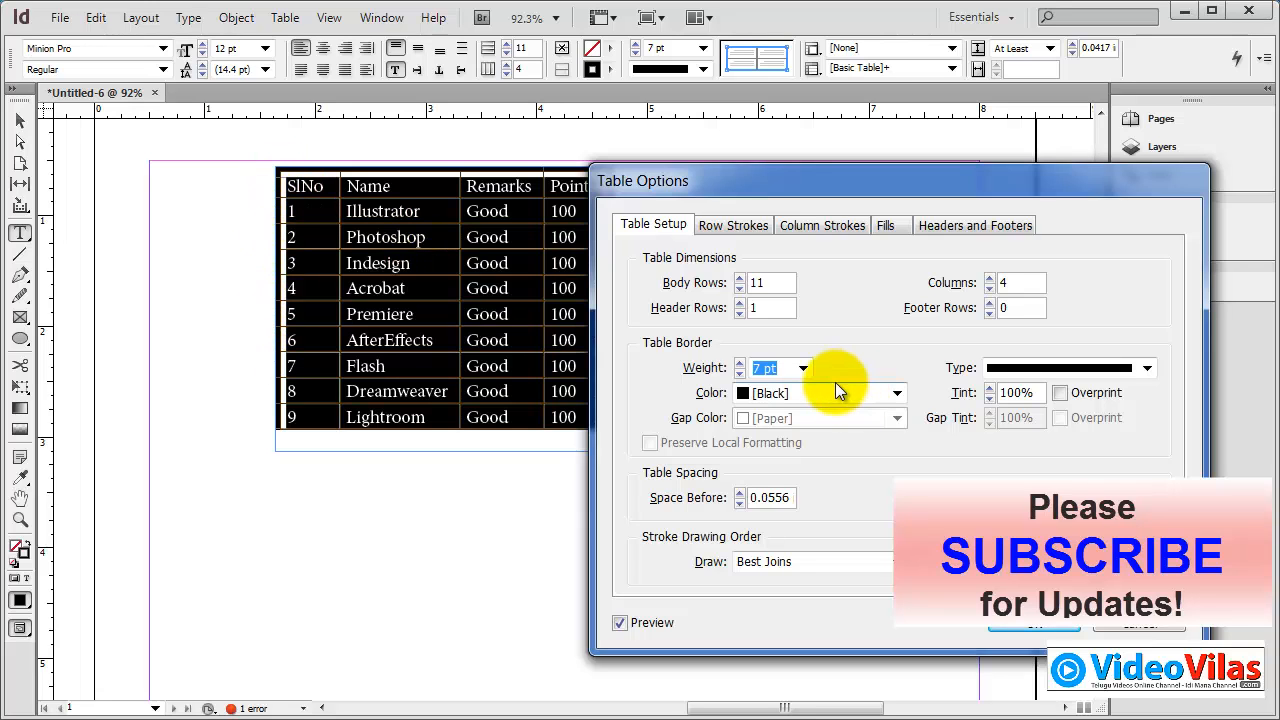
{"action": "left_click", "coordinate": [804, 367]}
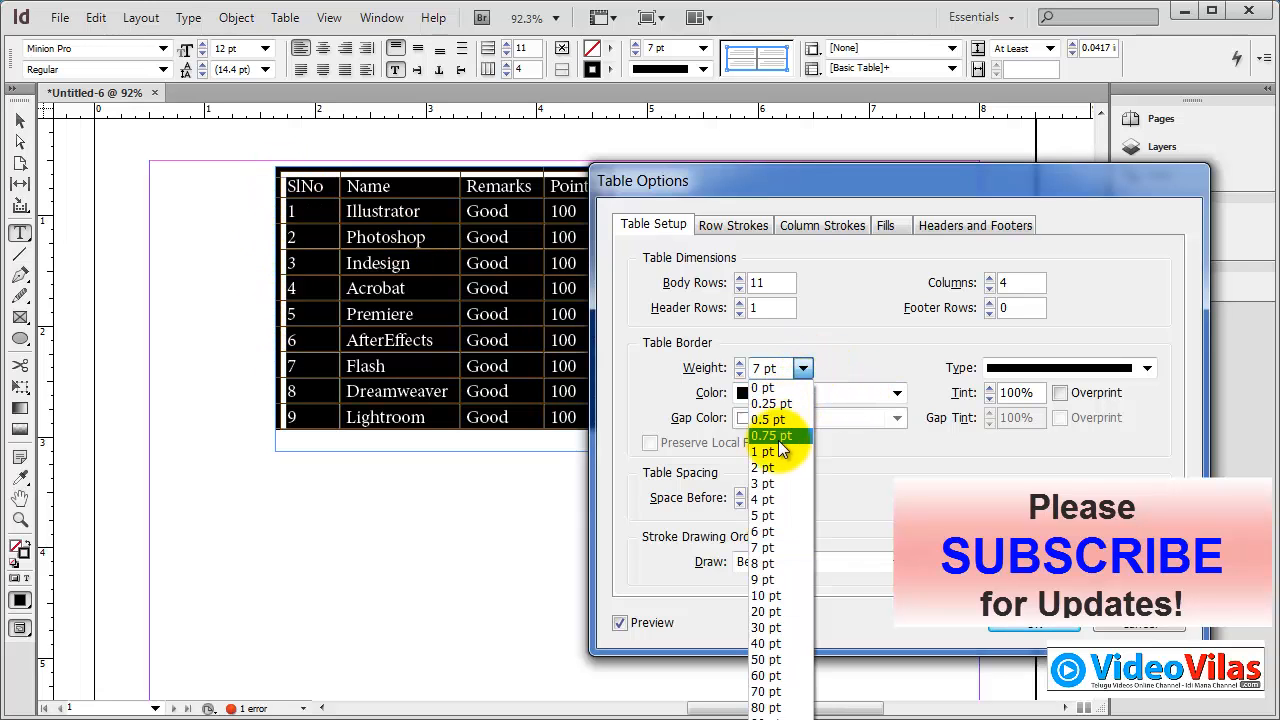
{"action": "left_click", "coordinate": [779, 449]}
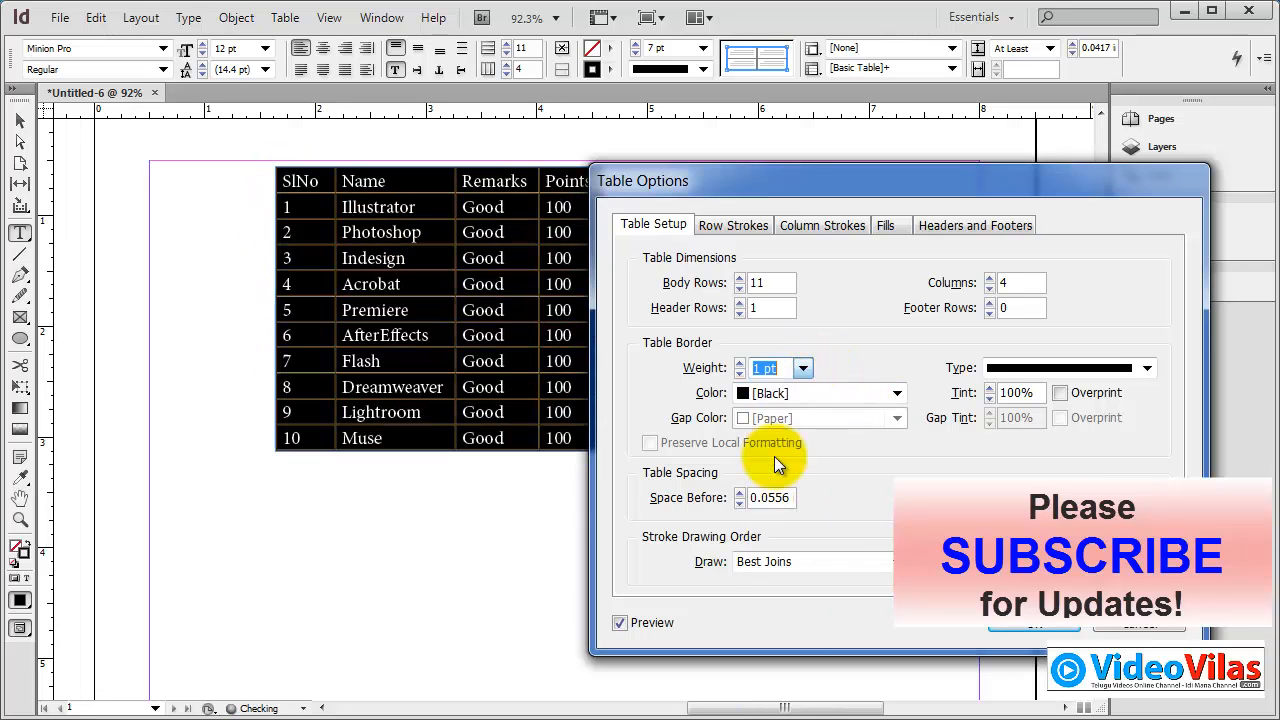
Set the table border color to C=100 M=0 Y=0 K=0, leaving the line type as it is.
{"action": "left_click", "coordinate": [1147, 368]}
{"action": "left_click", "coordinate": [1149, 367]}
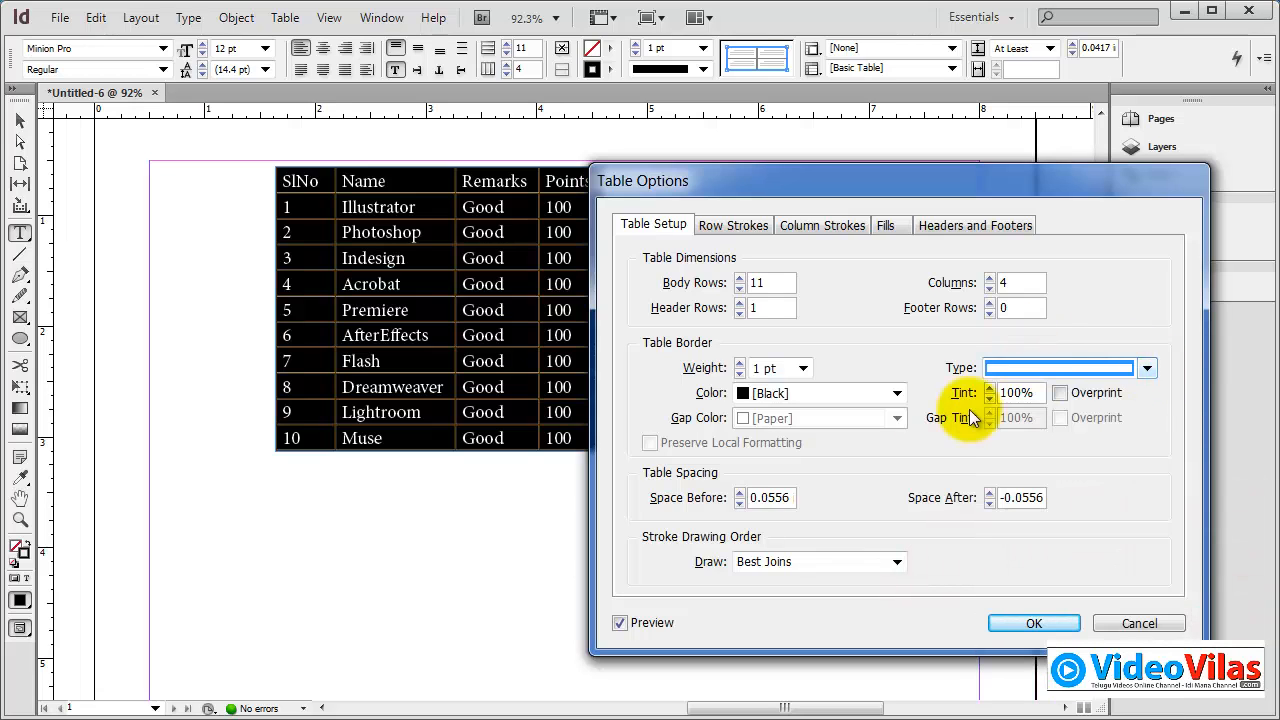
{"action": "left_click", "coordinate": [898, 393]}
{"action": "left_click", "coordinate": [903, 393]}
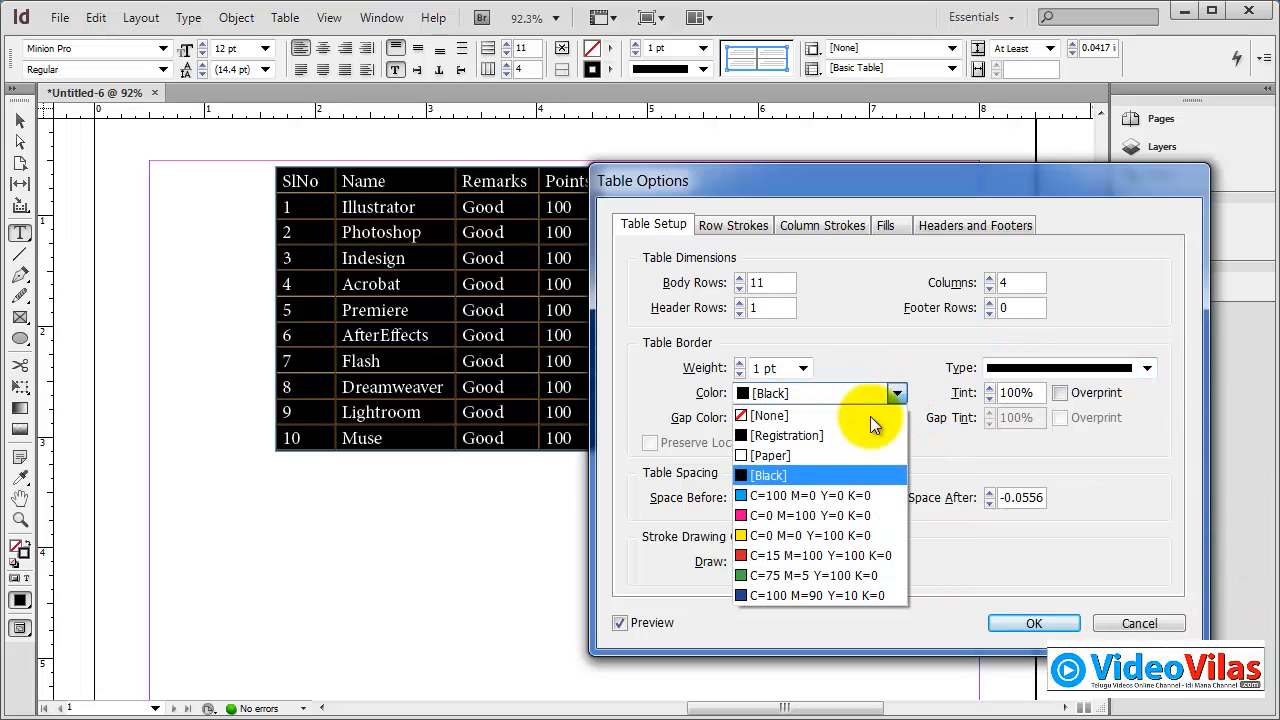
{"action": "left_click", "coordinate": [806, 494]}
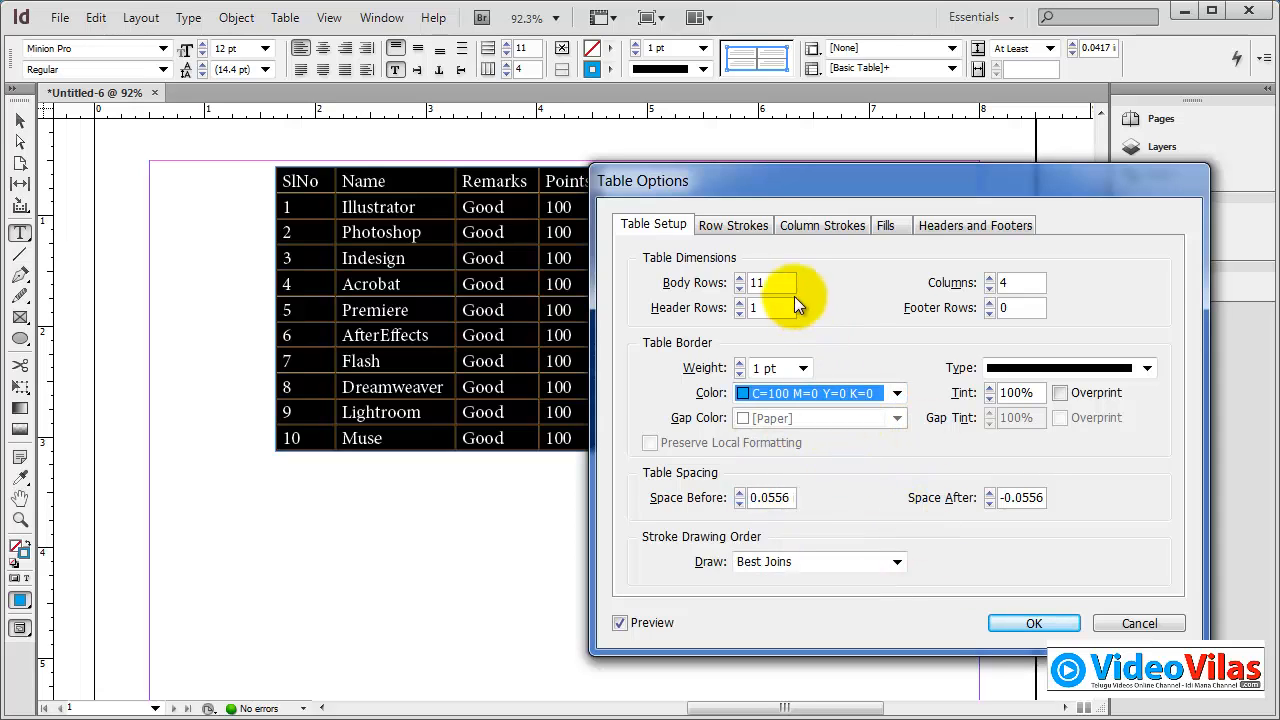
Look over the row and column stroke options, and set the alternating fill pattern to Every Other Row.
{"action": "left_click", "coordinate": [745, 226]}
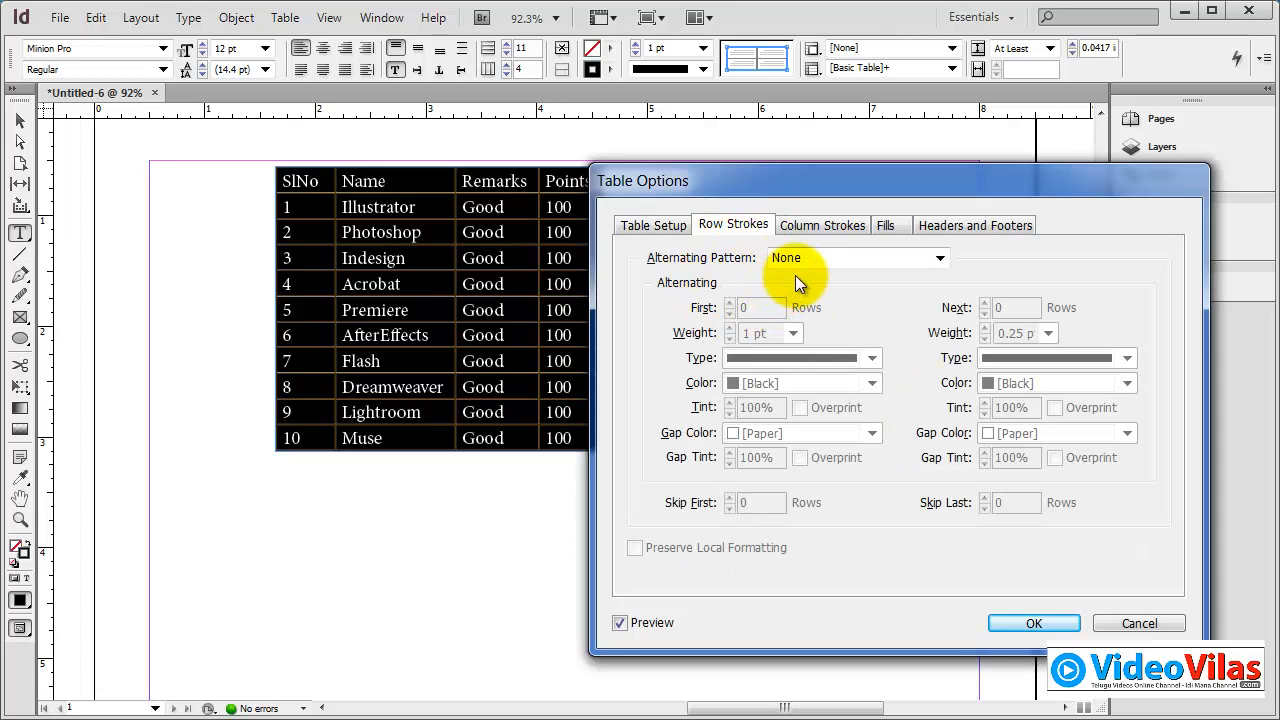
{"action": "left_click", "coordinate": [826, 226]}
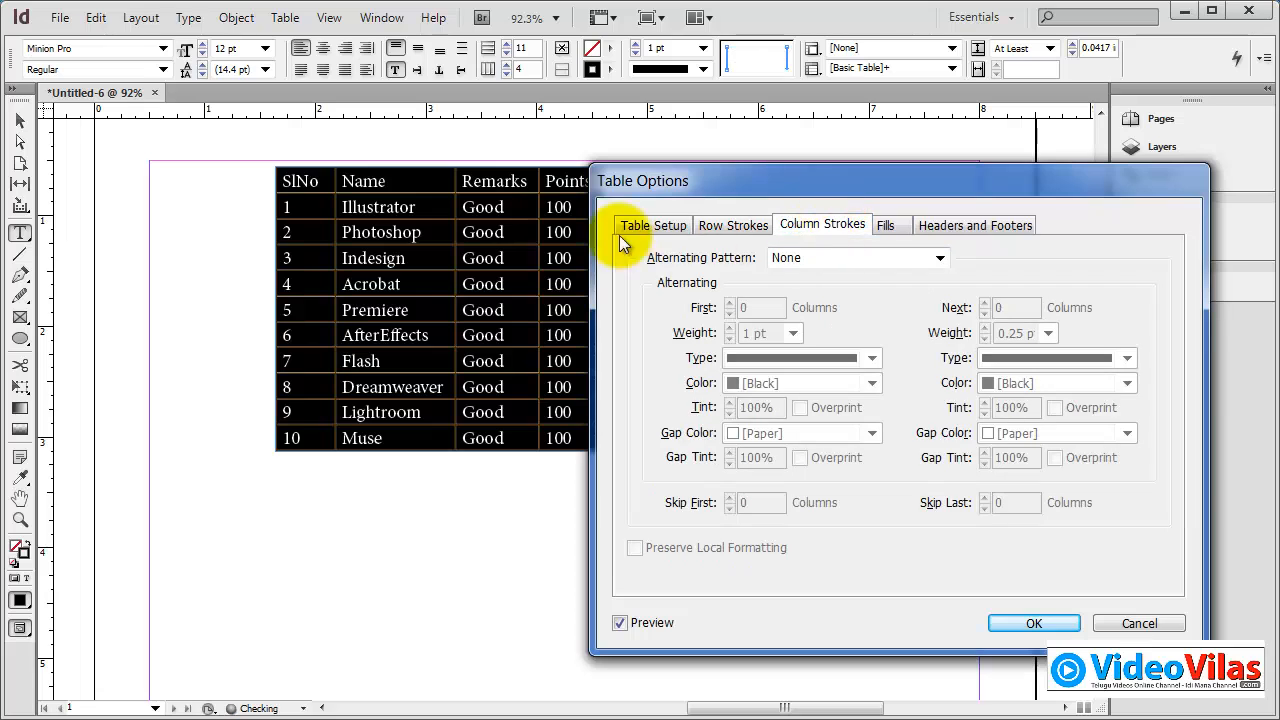
{"action": "left_click", "coordinate": [886, 225]}
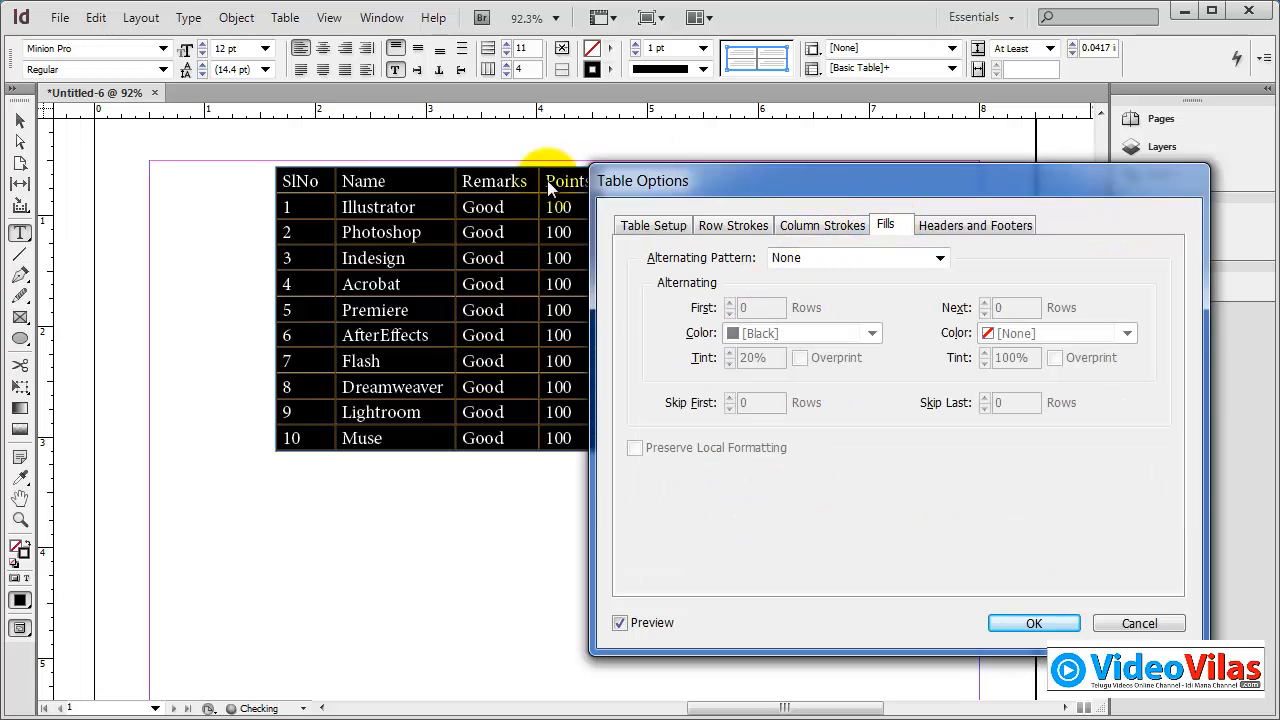
{"action": "left_click", "coordinate": [809, 258]}
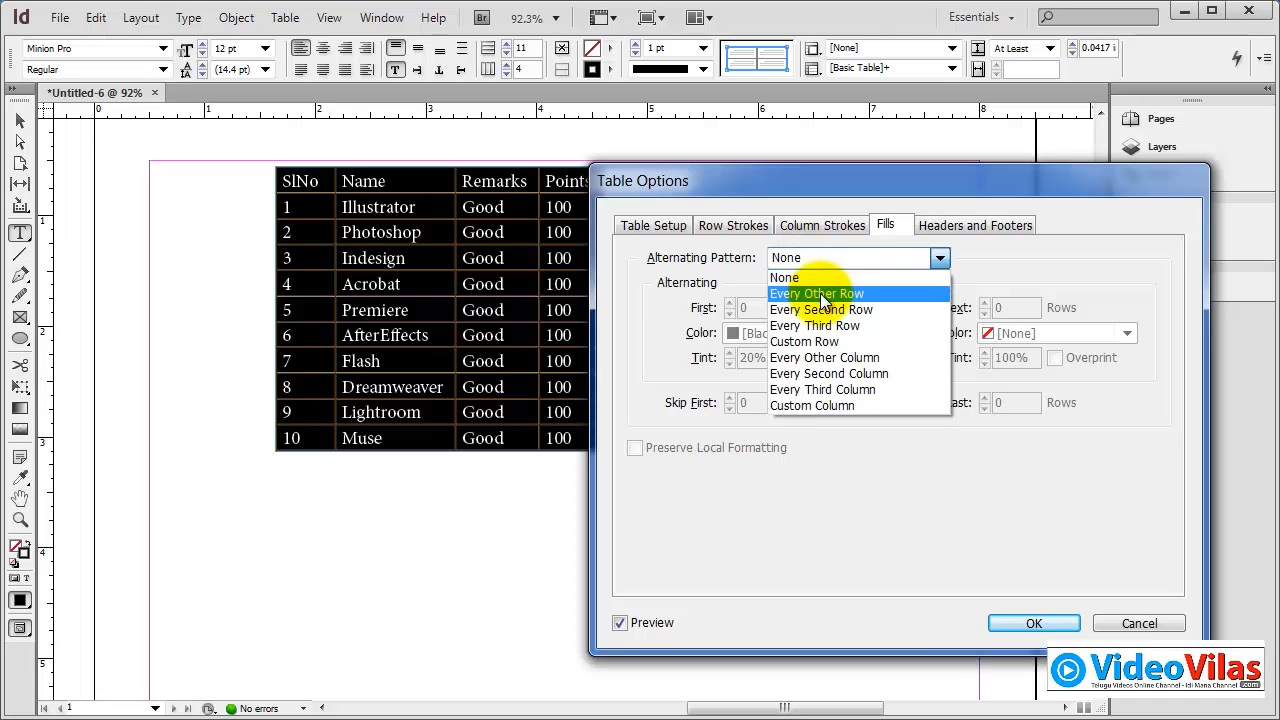
{"action": "left_click", "coordinate": [822, 294]}
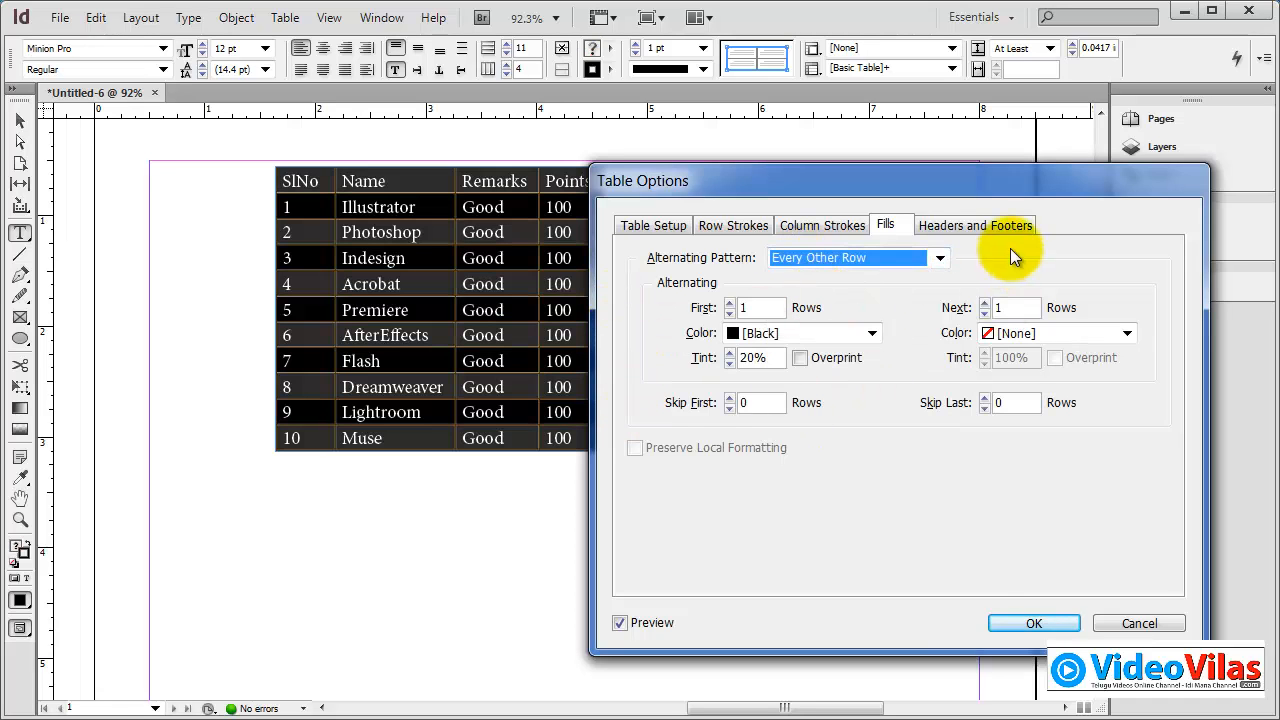
Check the header repeat choices, keep Every Text Column, and apply the table options.
{"action": "left_click", "coordinate": [985, 226]}
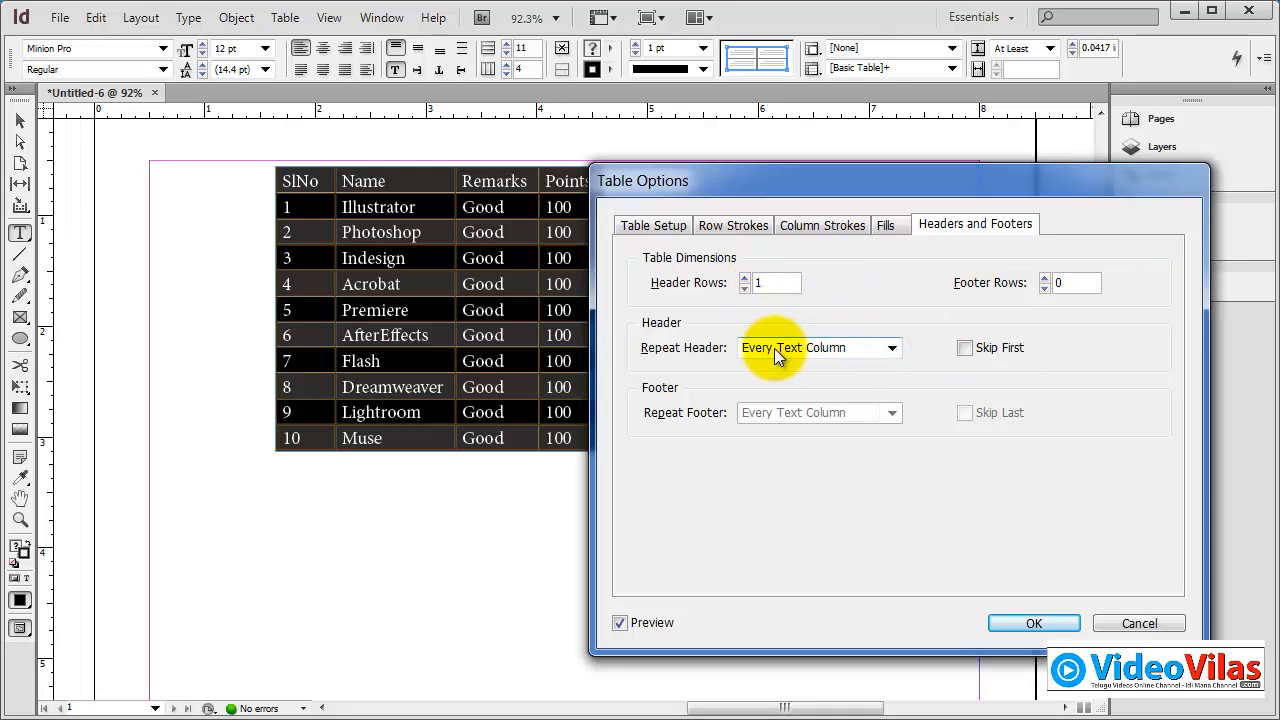
{"action": "left_click", "coordinate": [891, 348]}
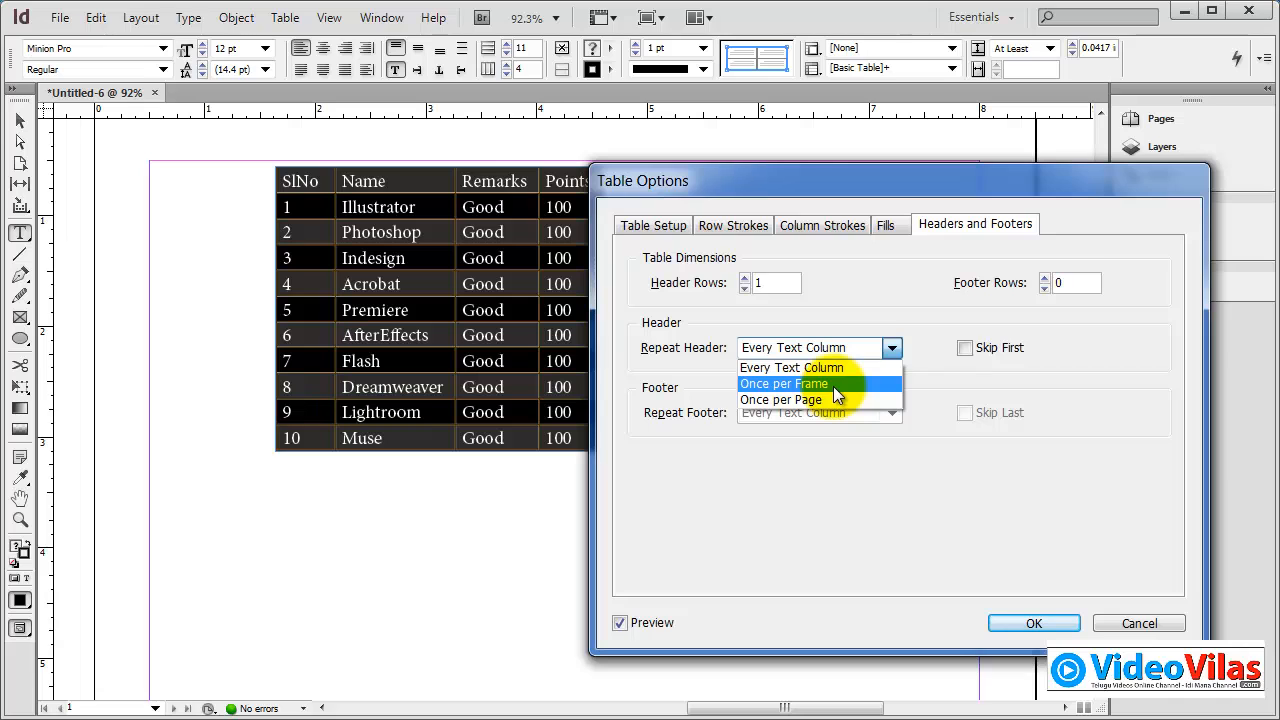
{"action": "left_click", "coordinate": [750, 322]}
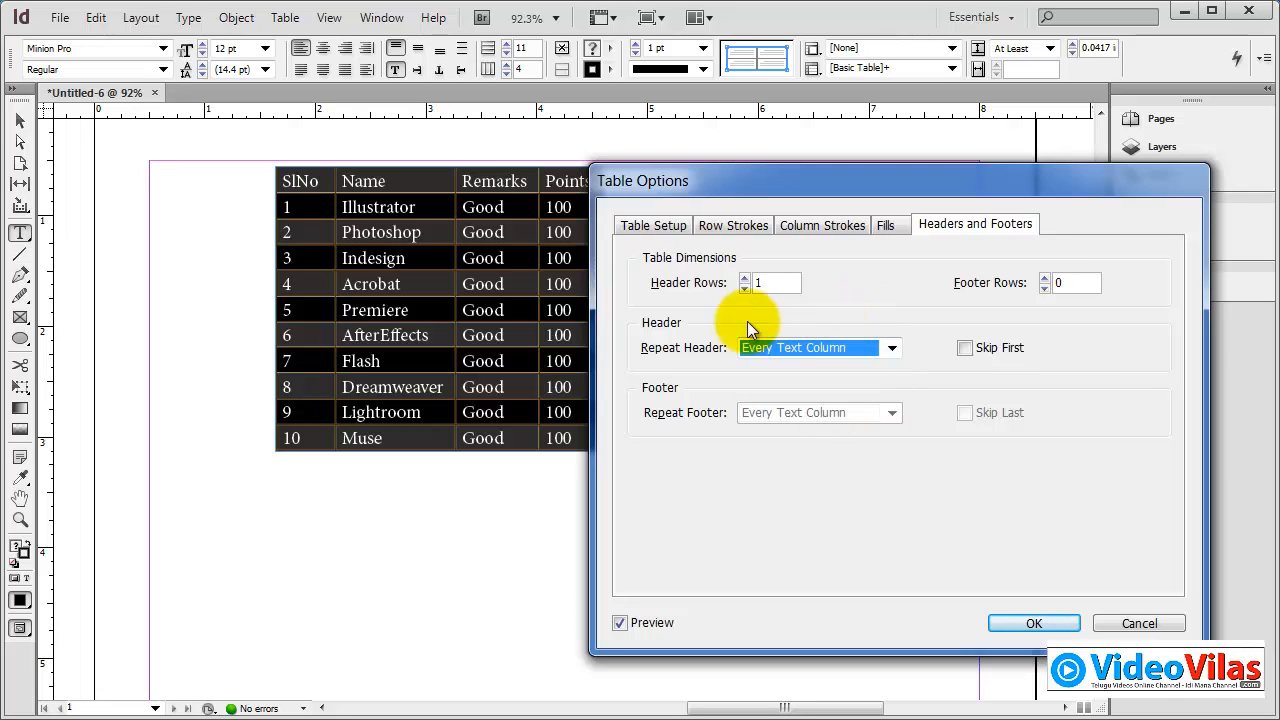
{"action": "left_click", "coordinate": [1038, 621]}
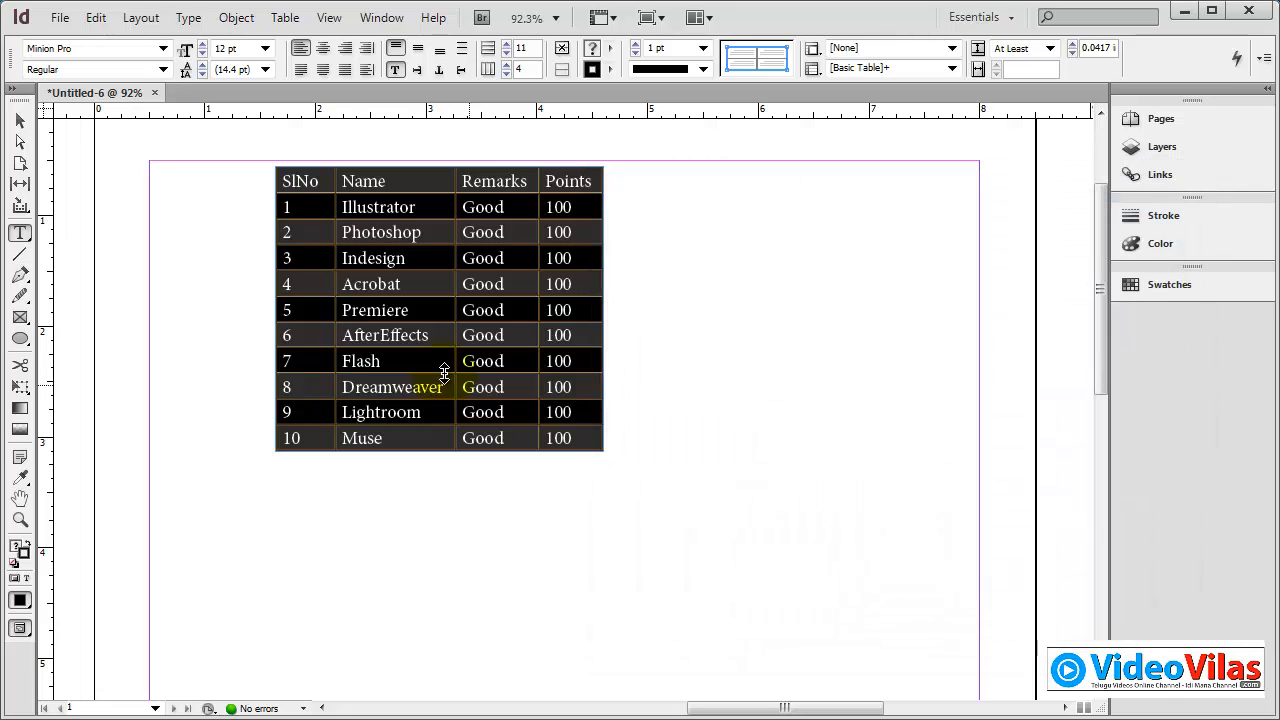
Move the table's frame down and to the right, to about X 1.99 in and Y 0.85 in.
{"action": "left_click", "coordinate": [21, 128]}
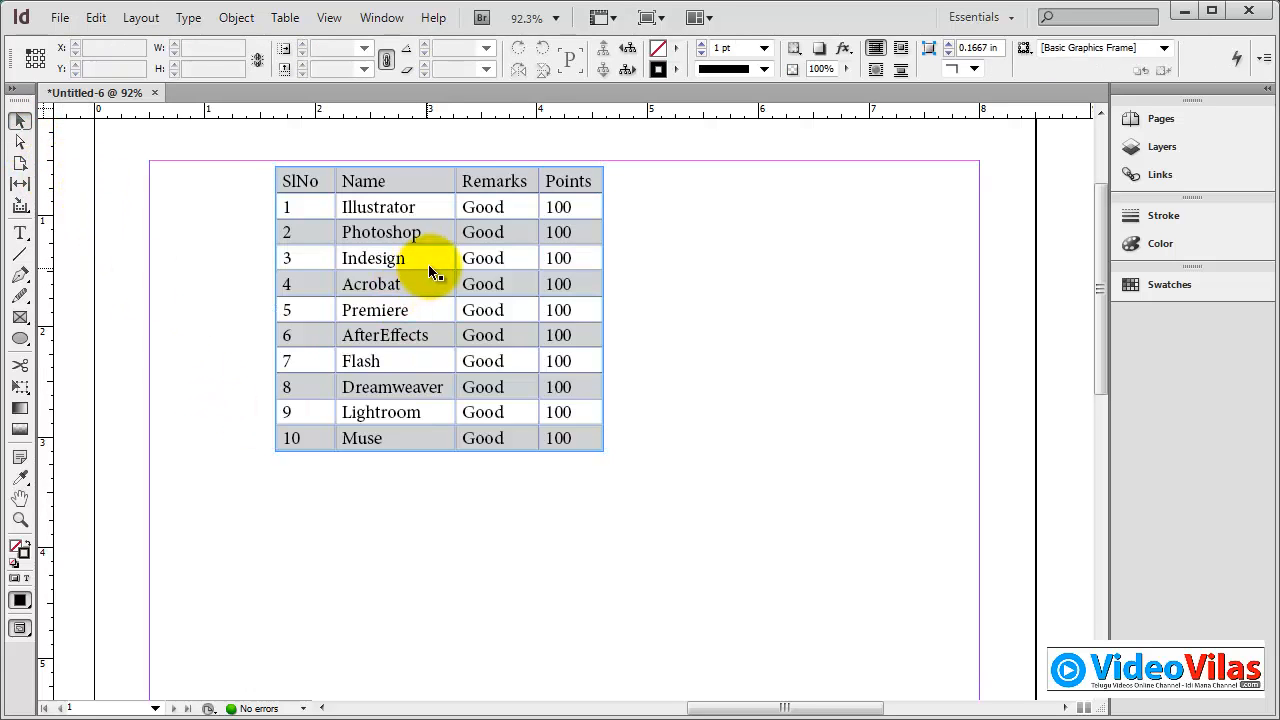
{"action": "left_click_drag", "start_coordinate": [380, 202], "coordinate": [418, 235]}
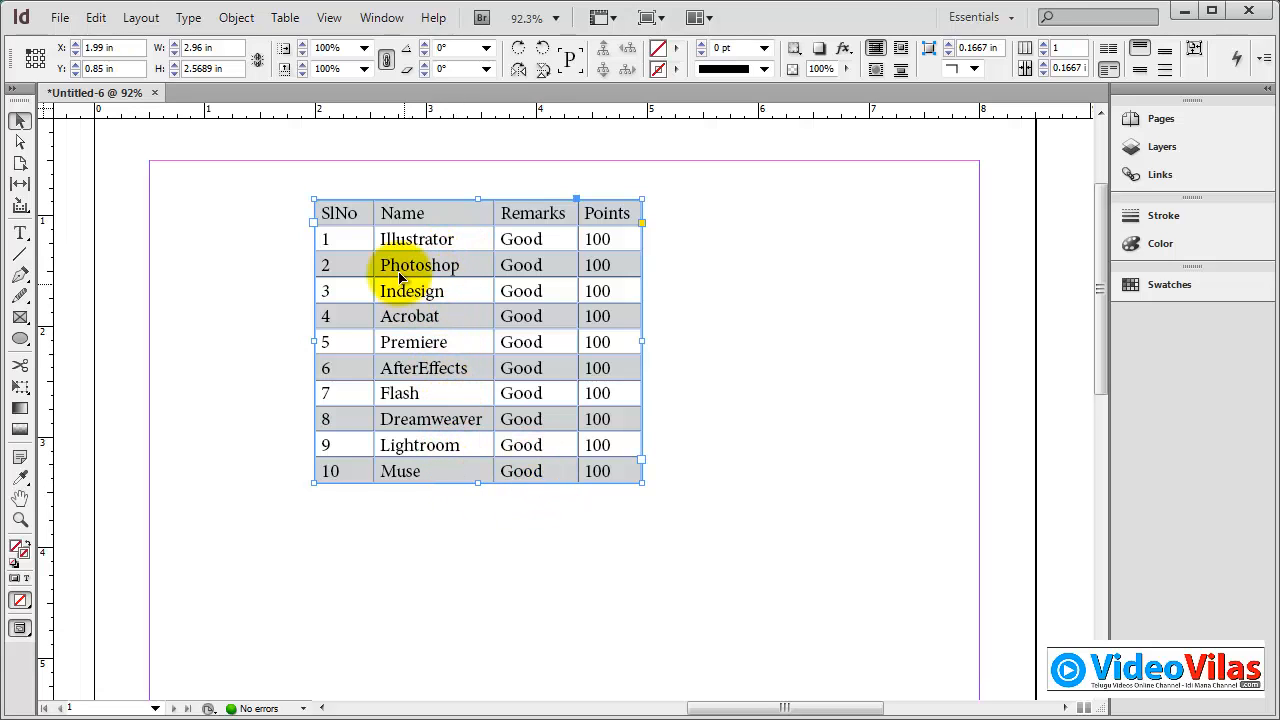
{"action": "key", "text": "t"}
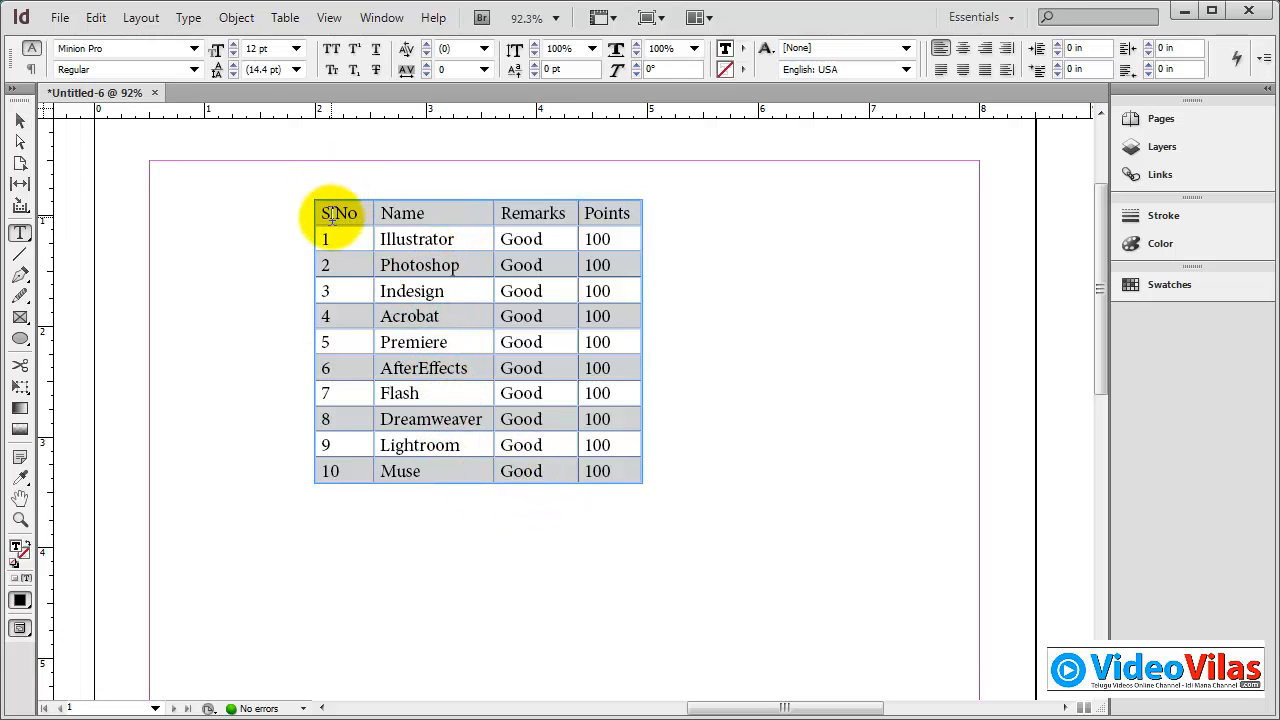
{"action": "left_click", "coordinate": [240, 18]}
{"action": "mouse_move", "coordinate": [280, 20]}
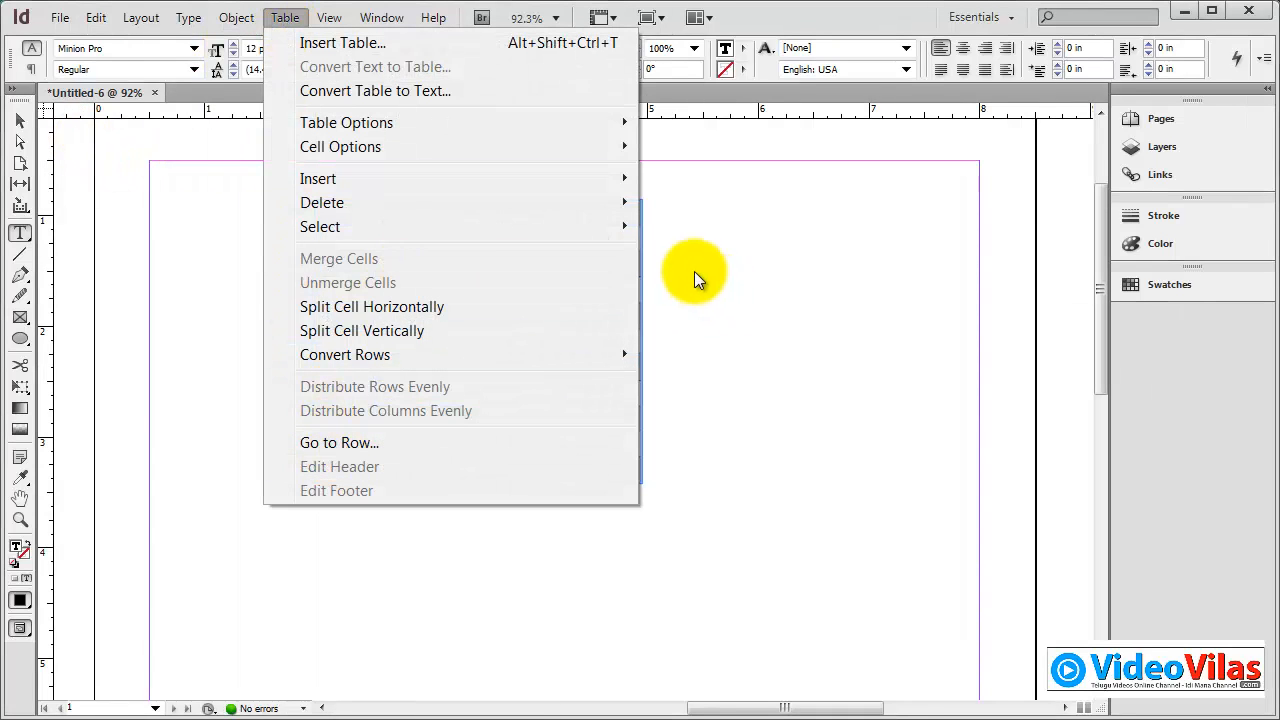
{"action": "left_click", "coordinate": [663, 240]}
{"action": "left_click", "coordinate": [523, 291]}
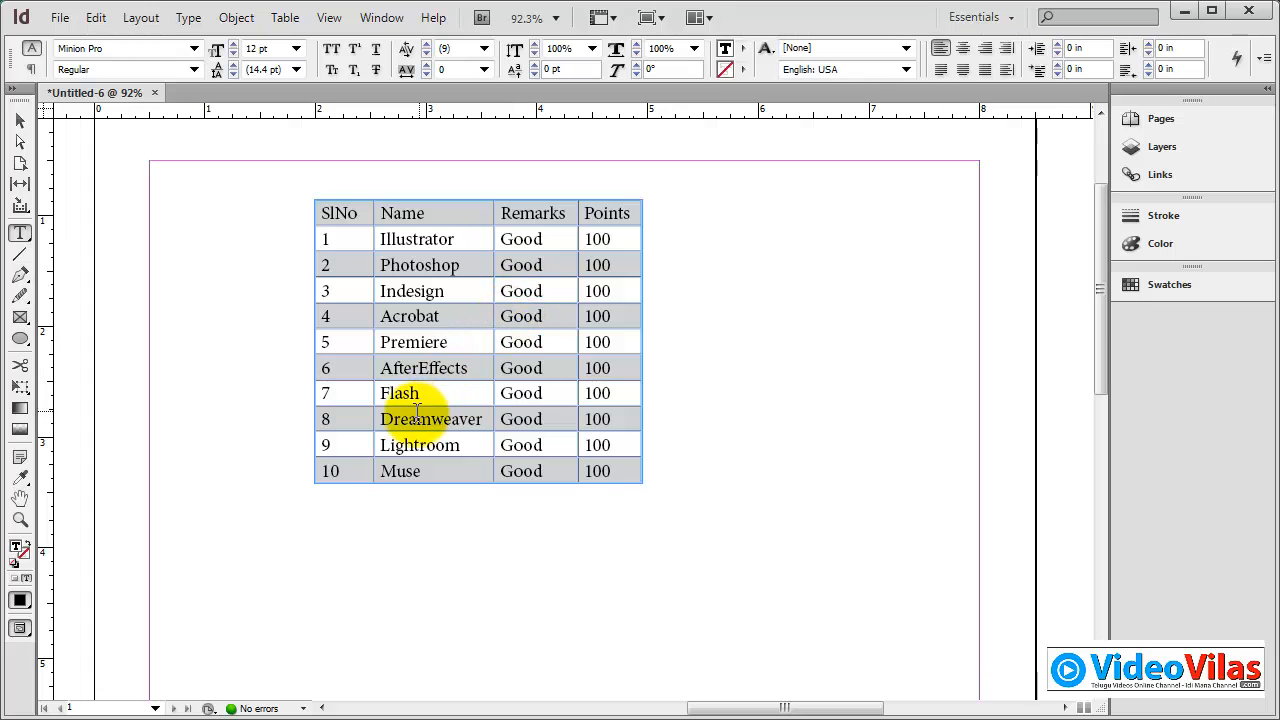
{"action": "left_click", "coordinate": [416, 419]}
{"action": "left_click_drag", "start_coordinate": [334, 212], "coordinate": [623, 503]}
Reposition the table's frame nearer the middle of the page, at about X 2.77 in and Y 1.375 in.
{"action": "left_click", "coordinate": [17, 128]}
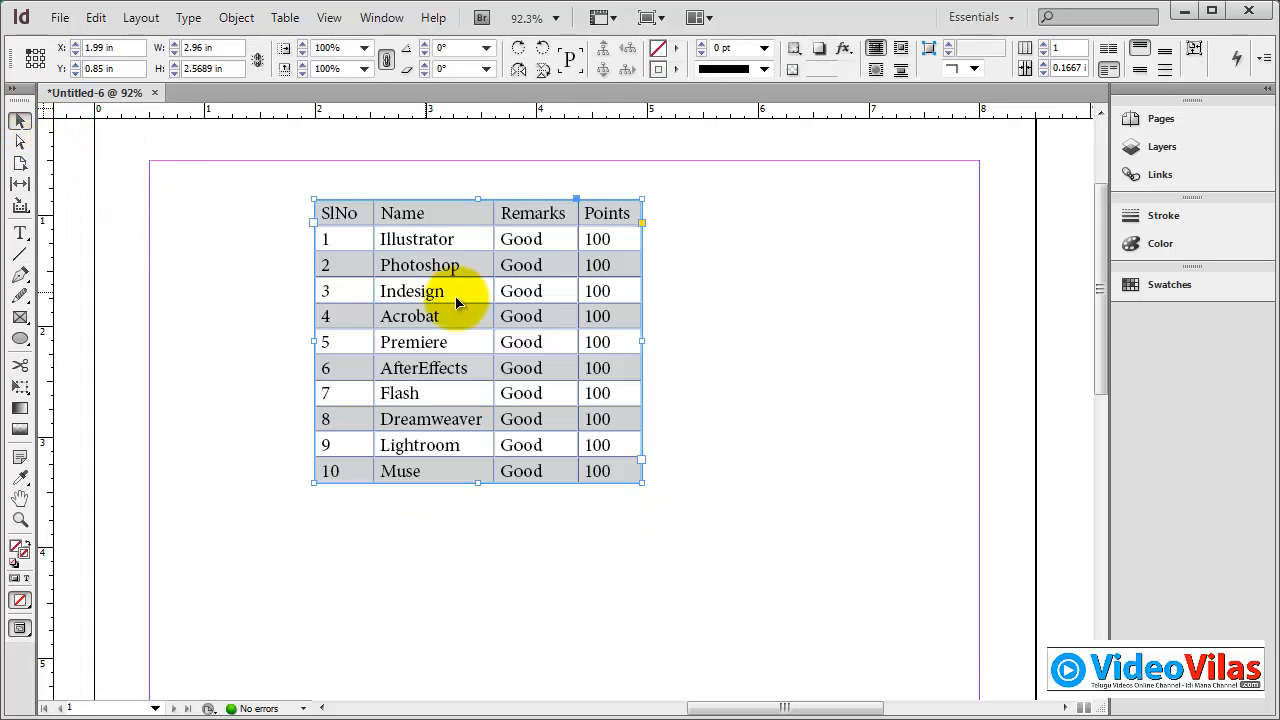
{"action": "left_click_drag", "start_coordinate": [457, 300], "coordinate": [586, 329]}
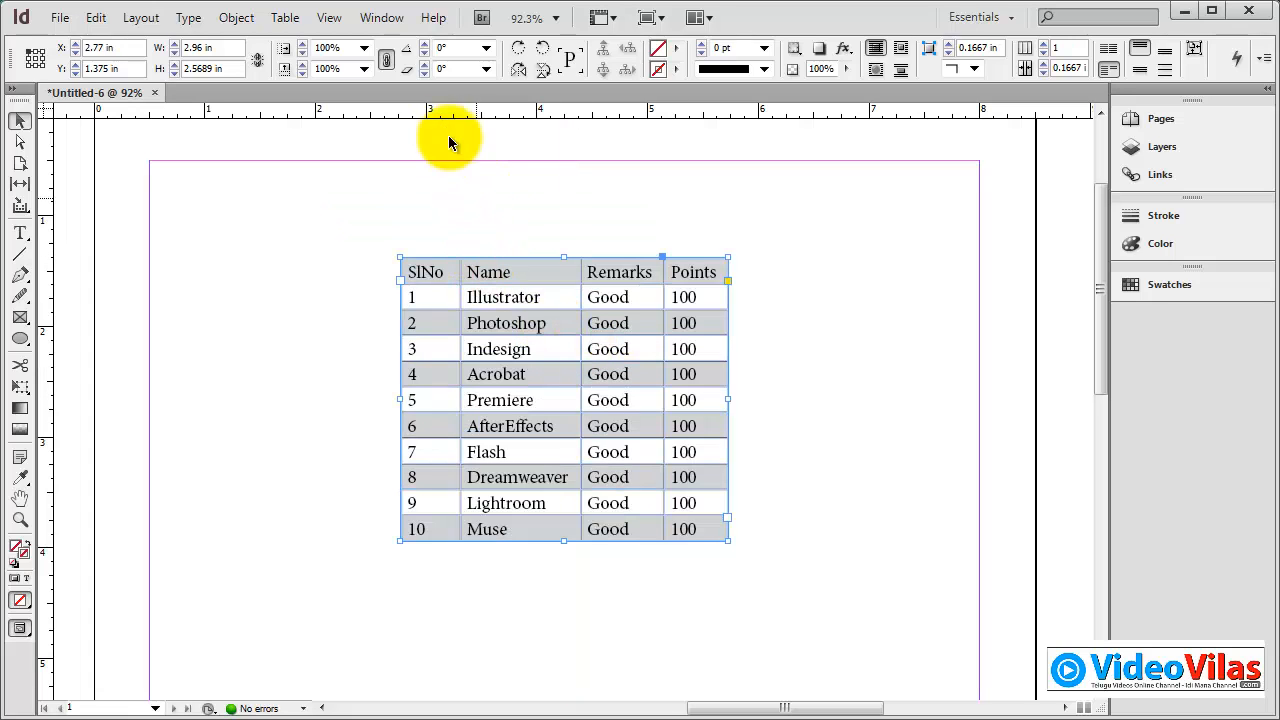
Select all columns of the table and set the first alternating row fill color to C=0 M=0 Y=100 K=0.
{"action": "left_click", "coordinate": [285, 18]}
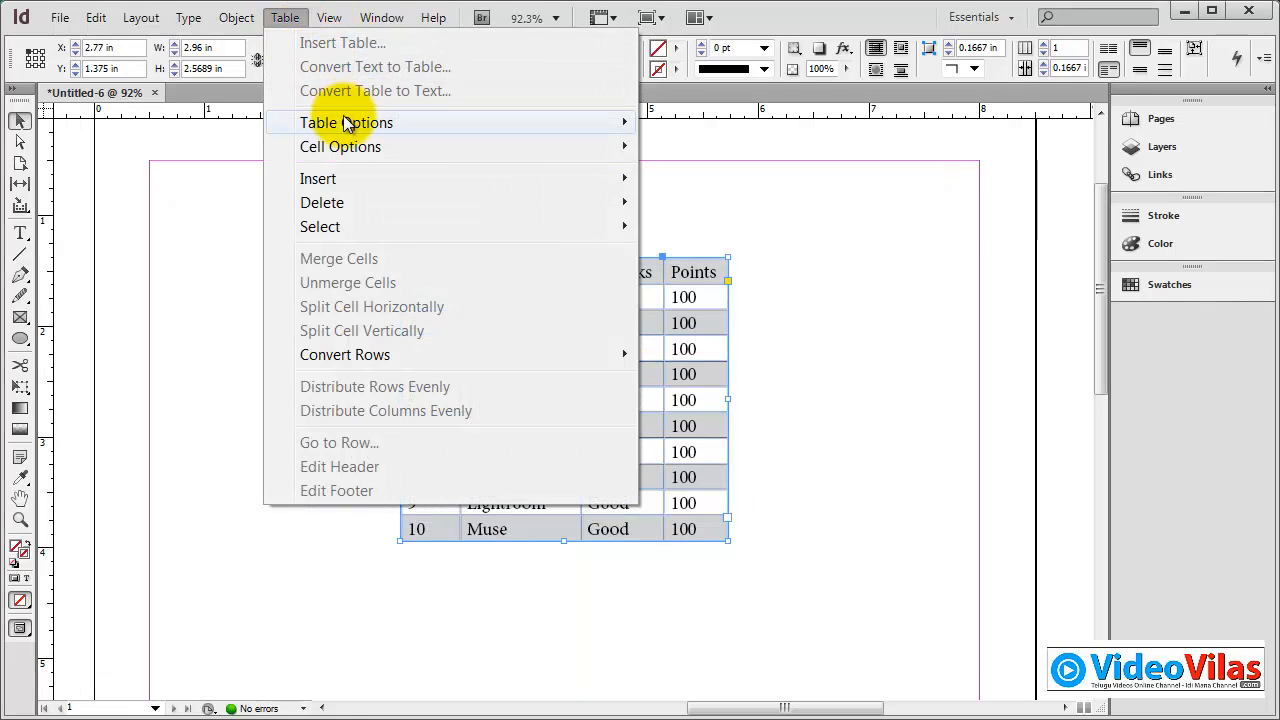
{"action": "mouse_move", "coordinate": [345, 122]}
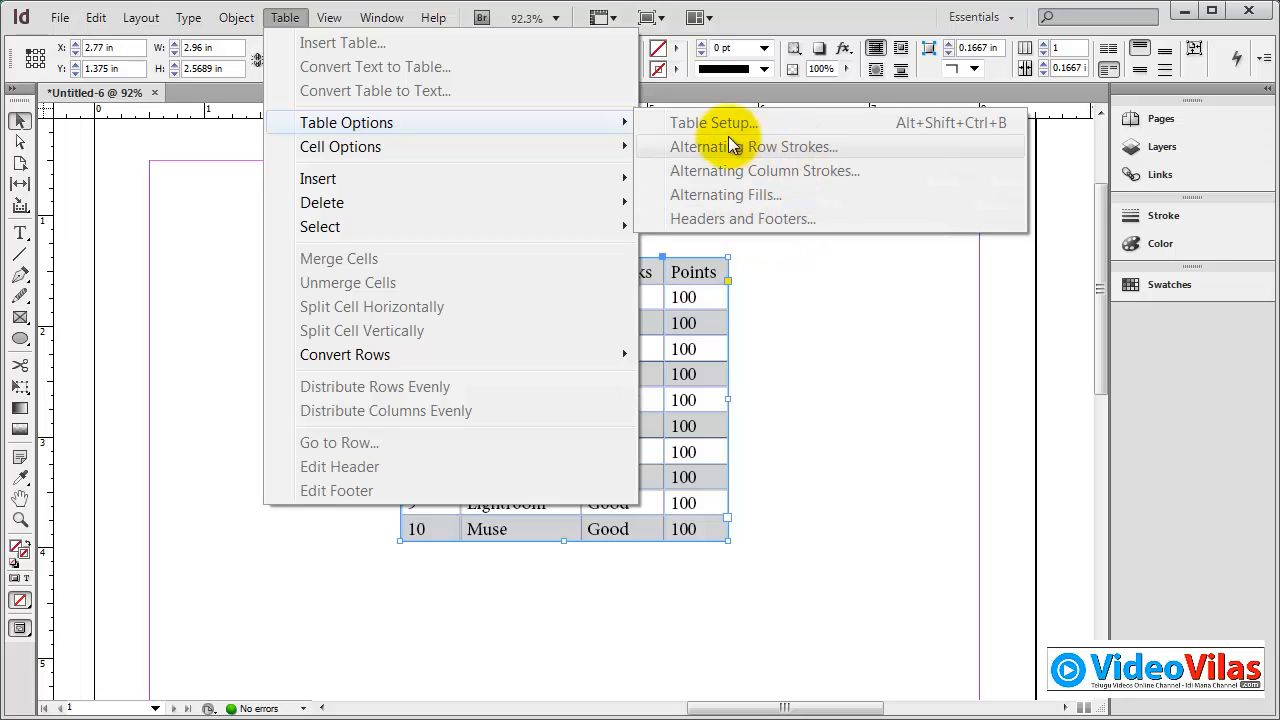
{"action": "double_click", "coordinate": [703, 262]}
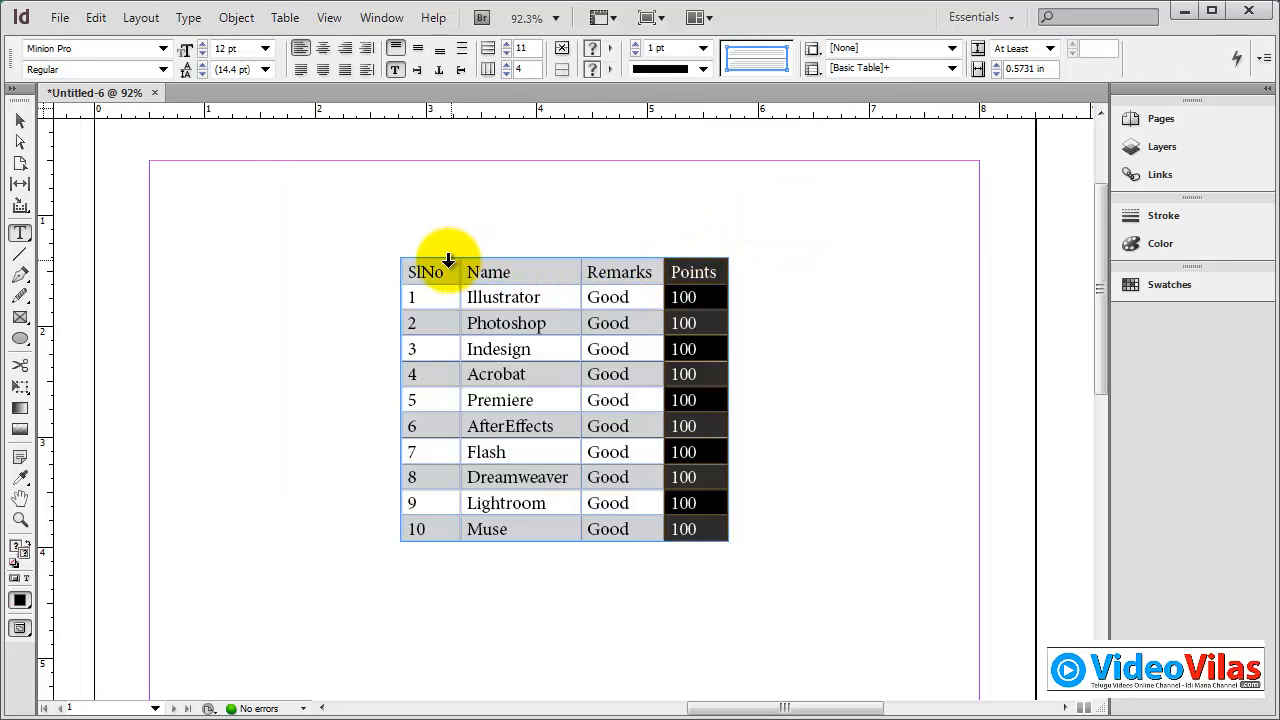
{"action": "left_click_drag", "start_coordinate": [448, 258], "coordinate": [678, 281]}
{"action": "left_click", "coordinate": [285, 17]}
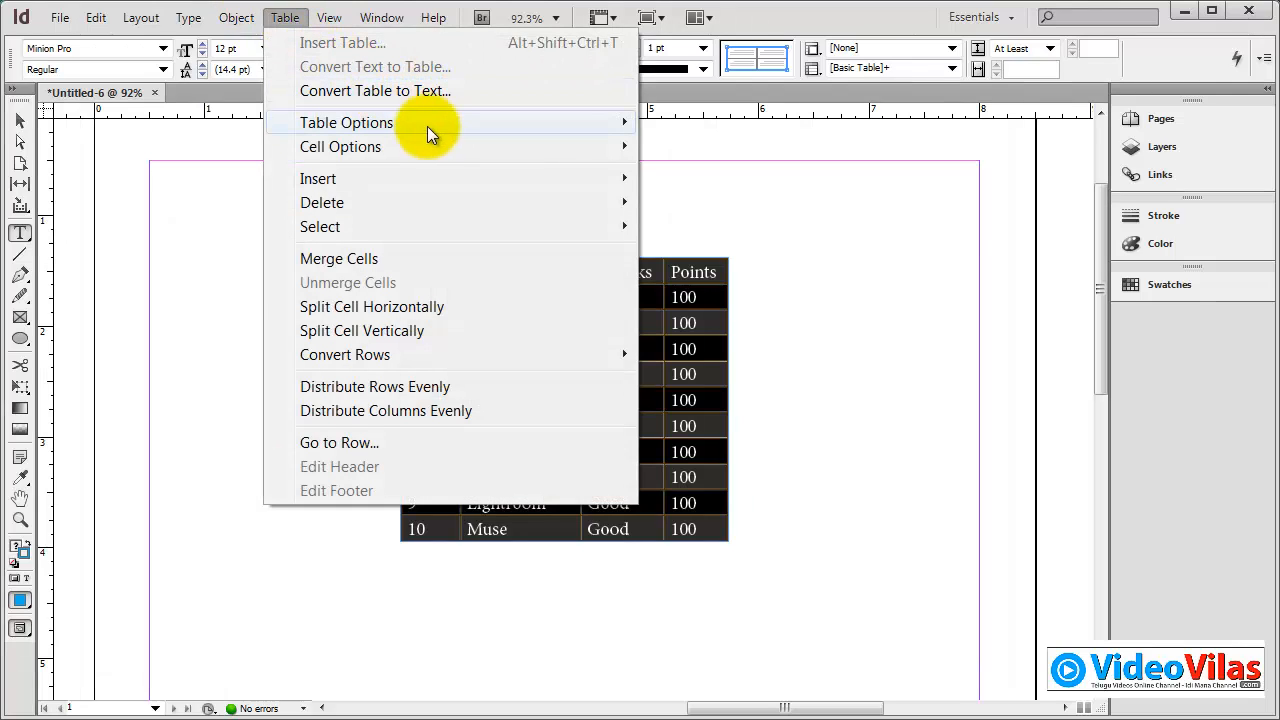
{"action": "mouse_move", "coordinate": [429, 129]}
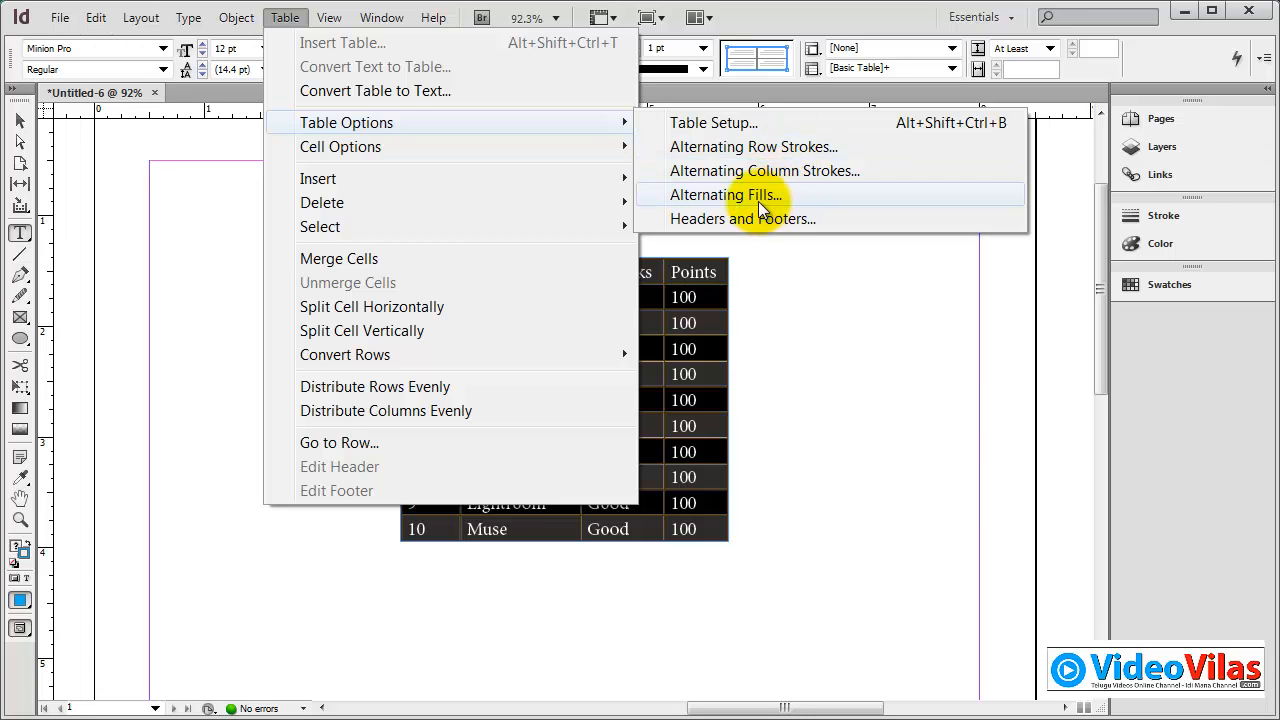
{"action": "left_click", "coordinate": [758, 197]}
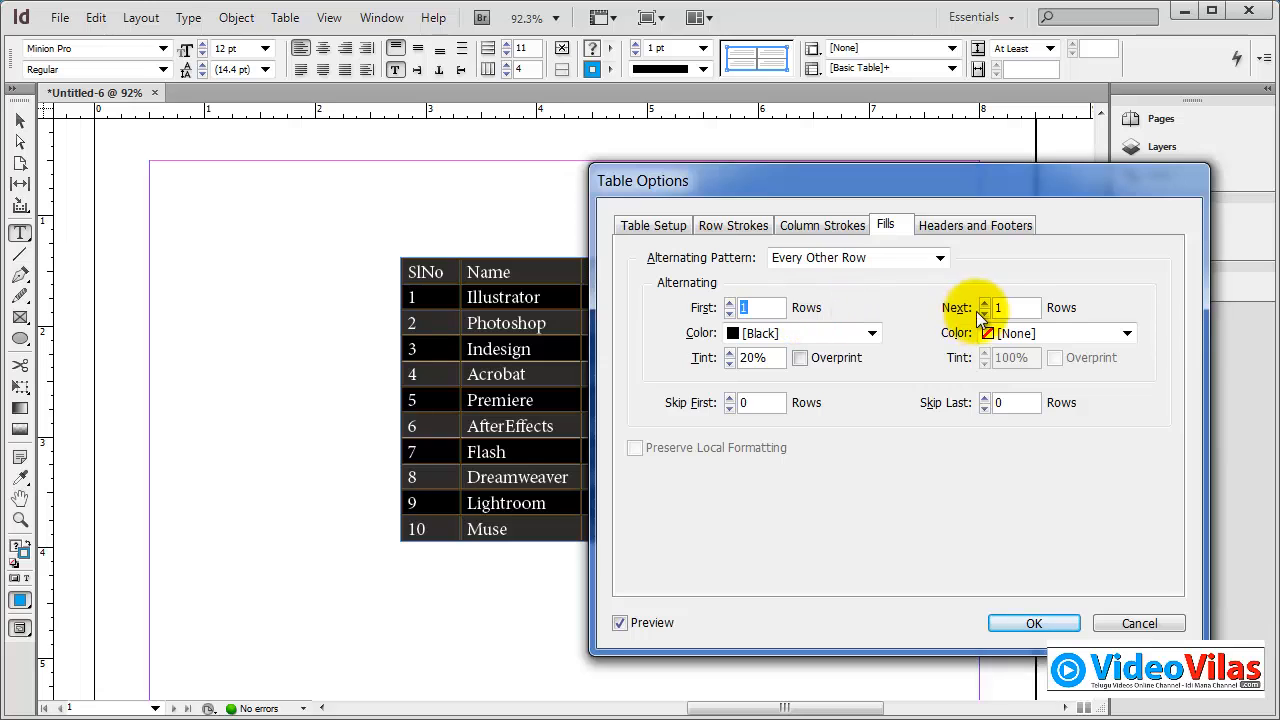
{"action": "left_click", "coordinate": [872, 335]}
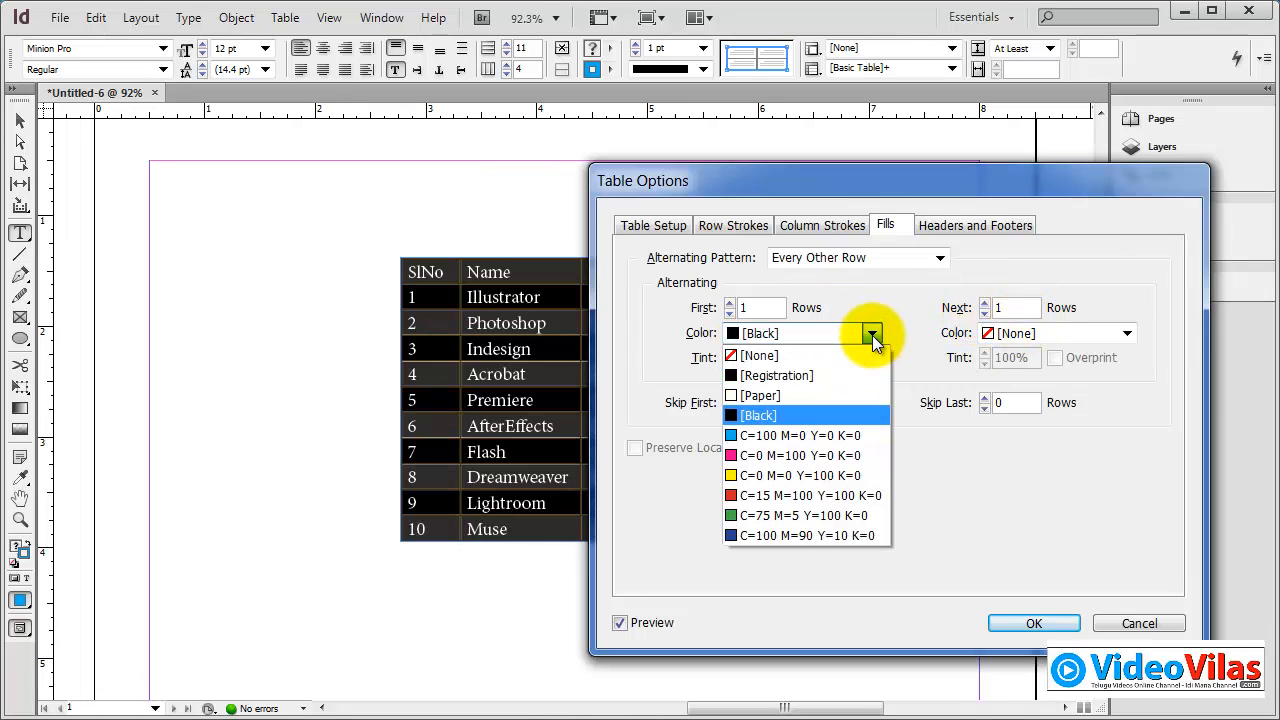
{"action": "left_click", "coordinate": [768, 475]}
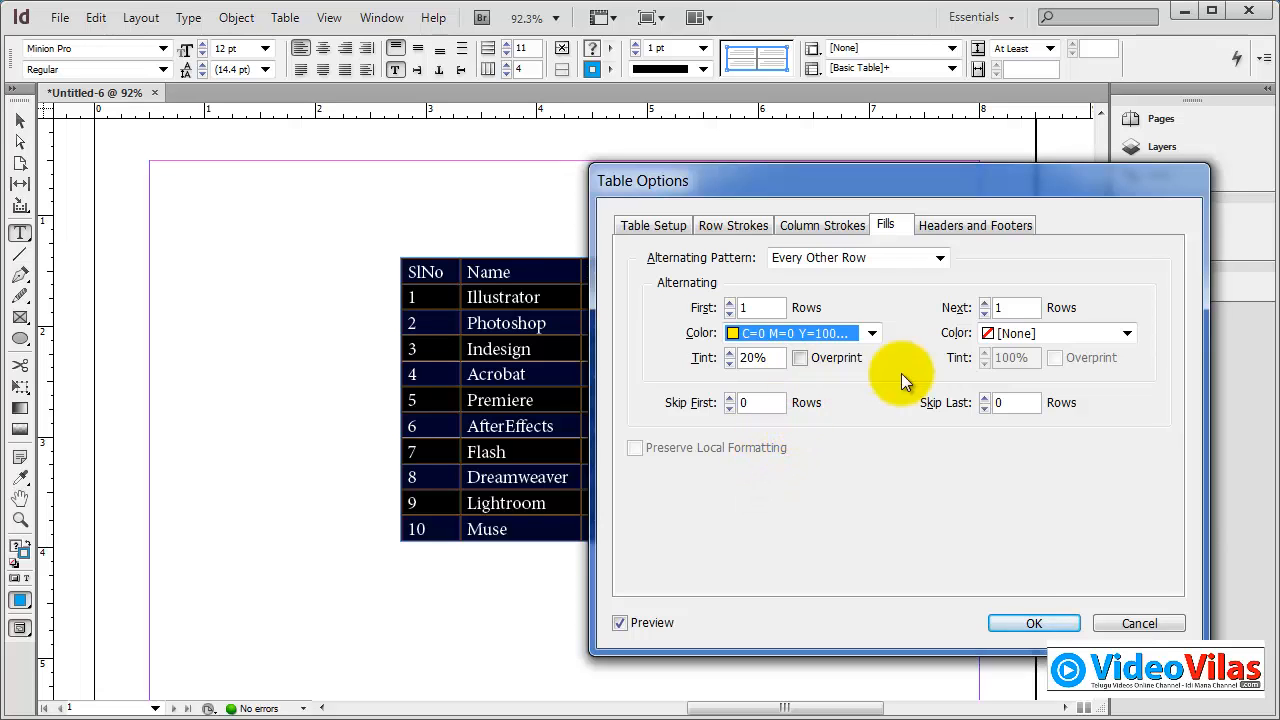
Apply the alternating row fill, then select the whole table and set the fills to skip the first 1 row.
{"action": "left_click", "coordinate": [1014, 619]}
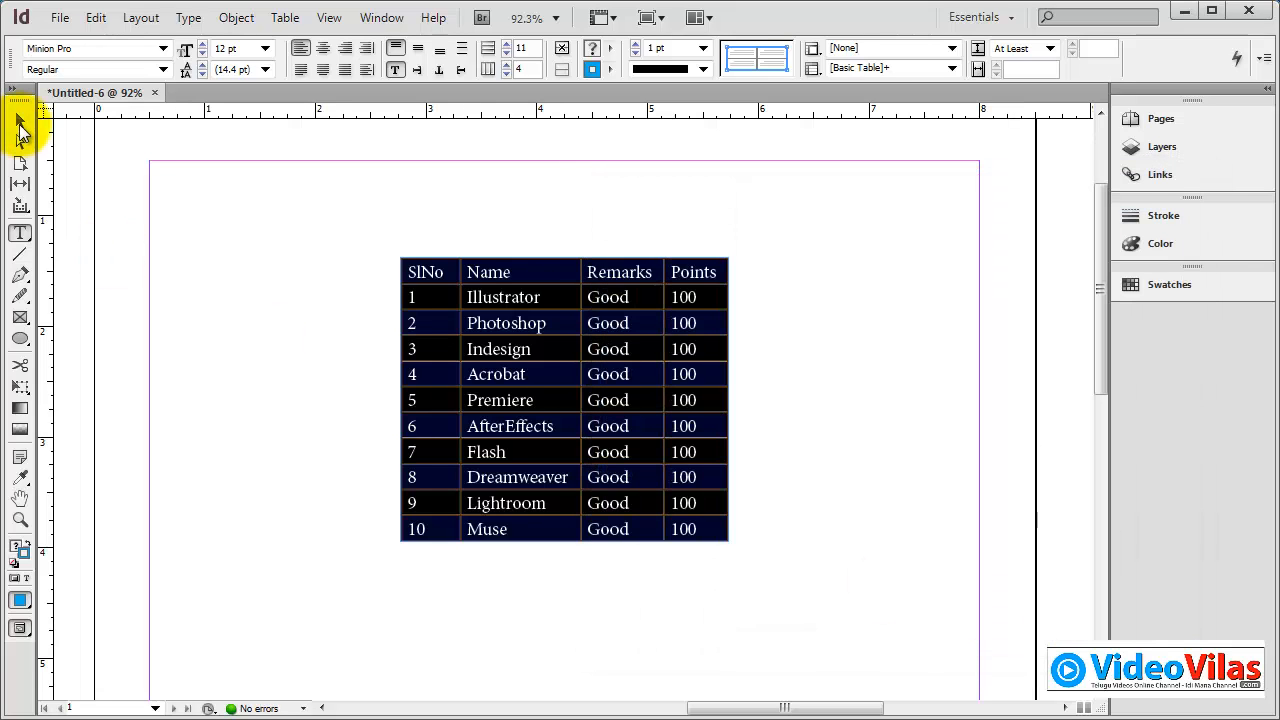
{"action": "left_click", "coordinate": [450, 273]}
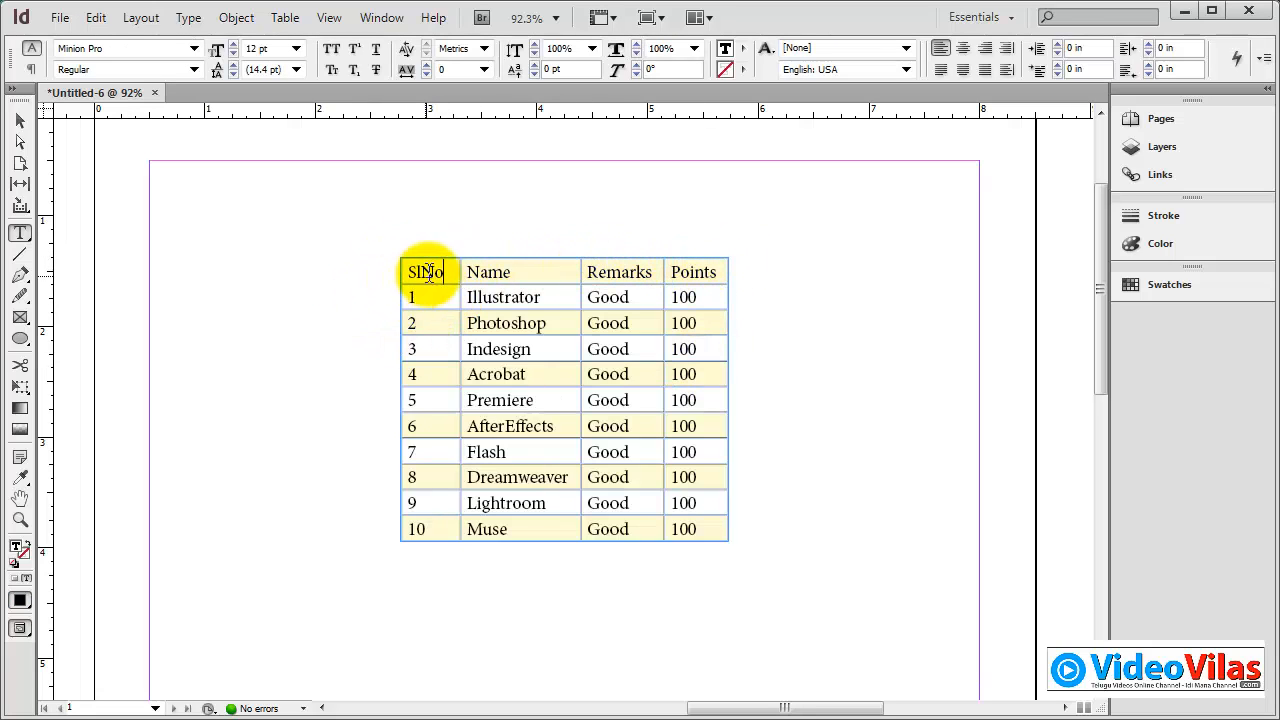
{"action": "left_click_drag", "start_coordinate": [409, 272], "coordinate": [737, 531]}
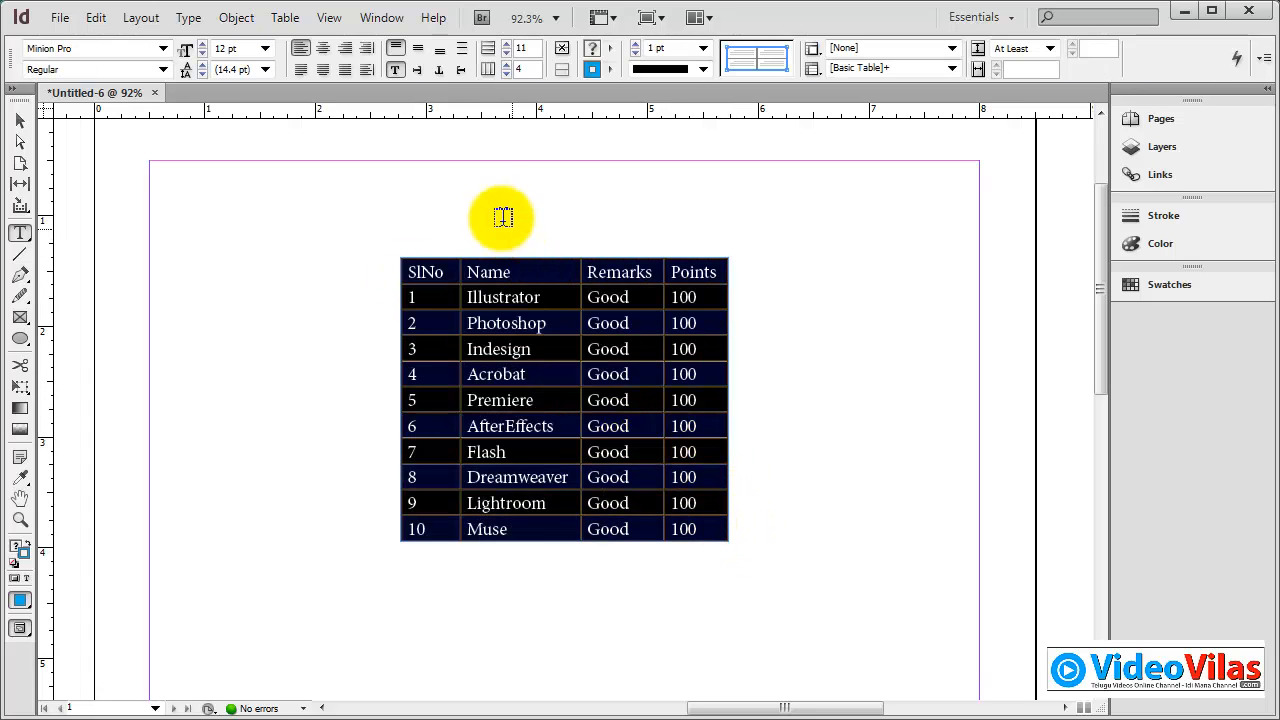
{"action": "left_click", "coordinate": [288, 19]}
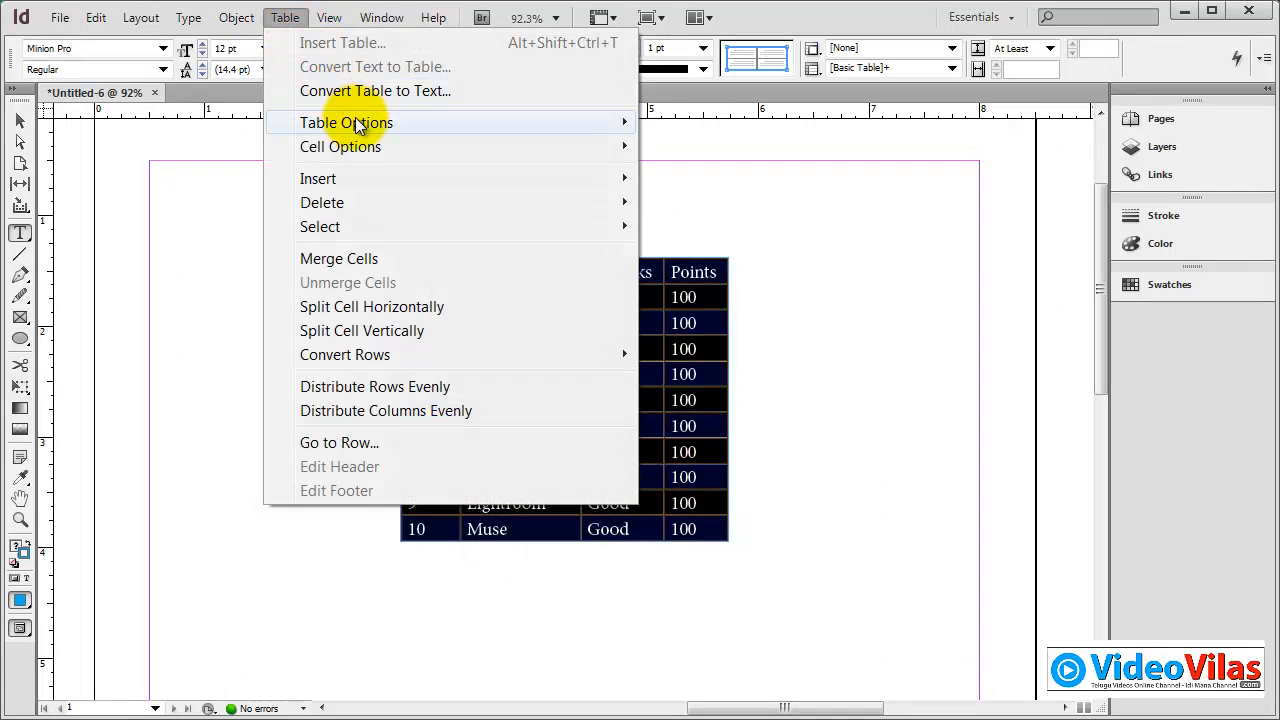
{"action": "mouse_move", "coordinate": [517, 135]}
{"action": "left_click", "coordinate": [729, 216]}
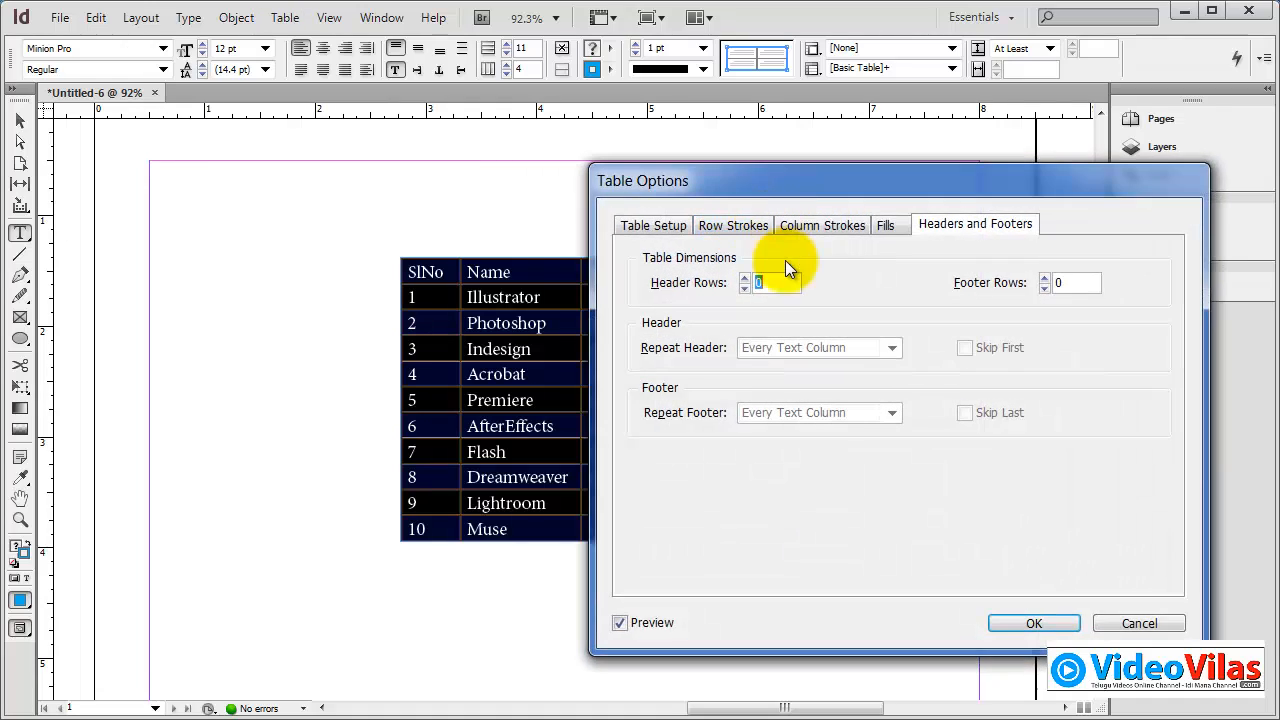
{"action": "left_click", "coordinate": [882, 227]}
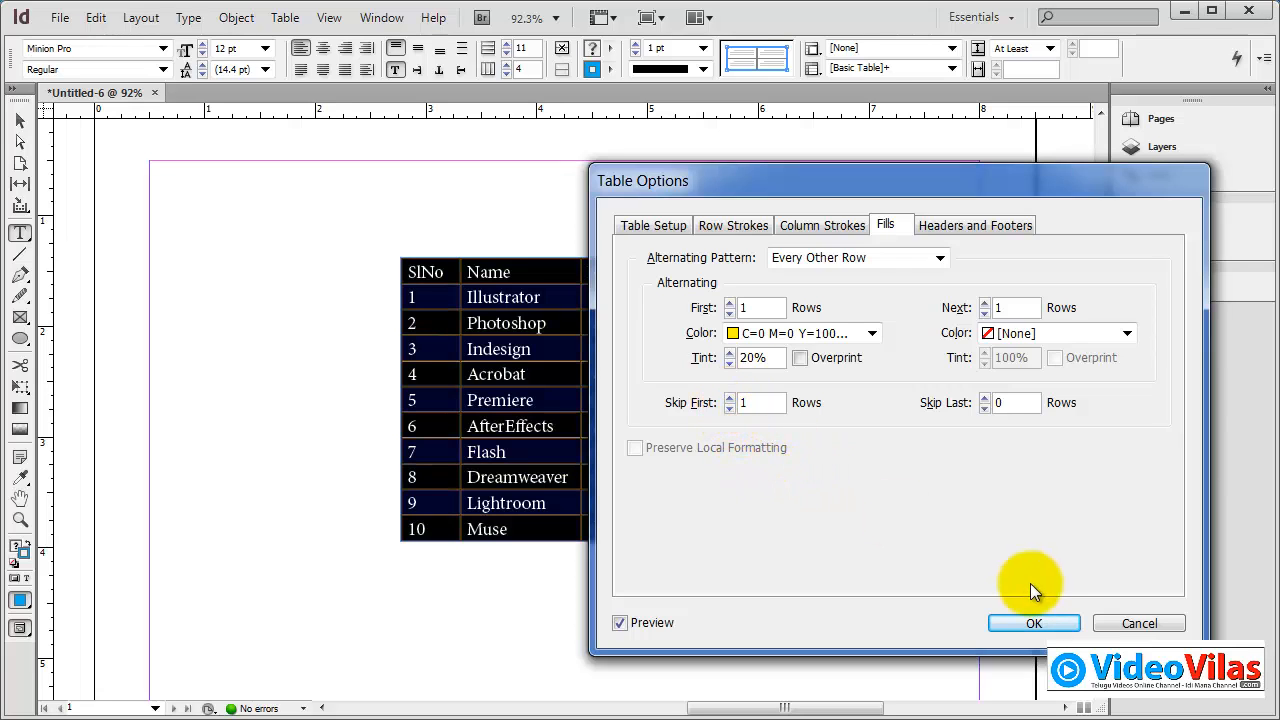
{"action": "left_click", "coordinate": [1032, 622]}
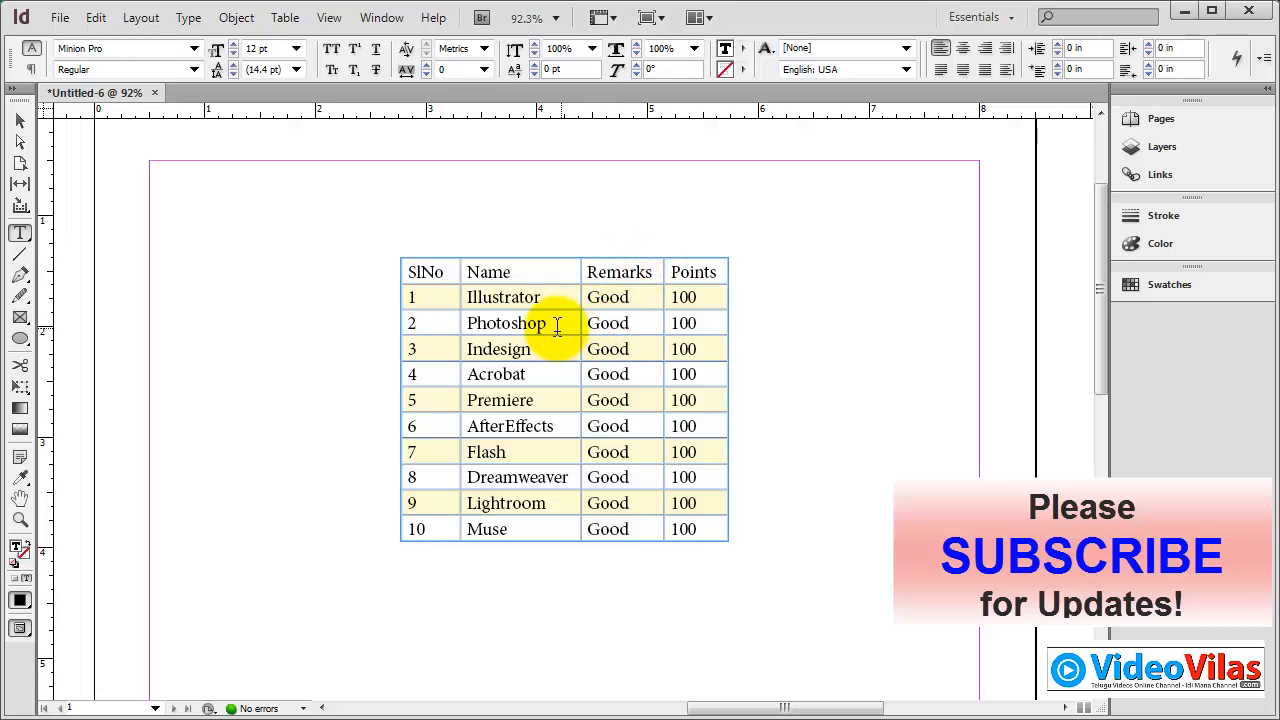
Fill the cells of the header row, SlNo to Points, with the C=100 M=0 Y=0 swatch.
{"action": "left_click_drag", "start_coordinate": [417, 266], "coordinate": [720, 271]}
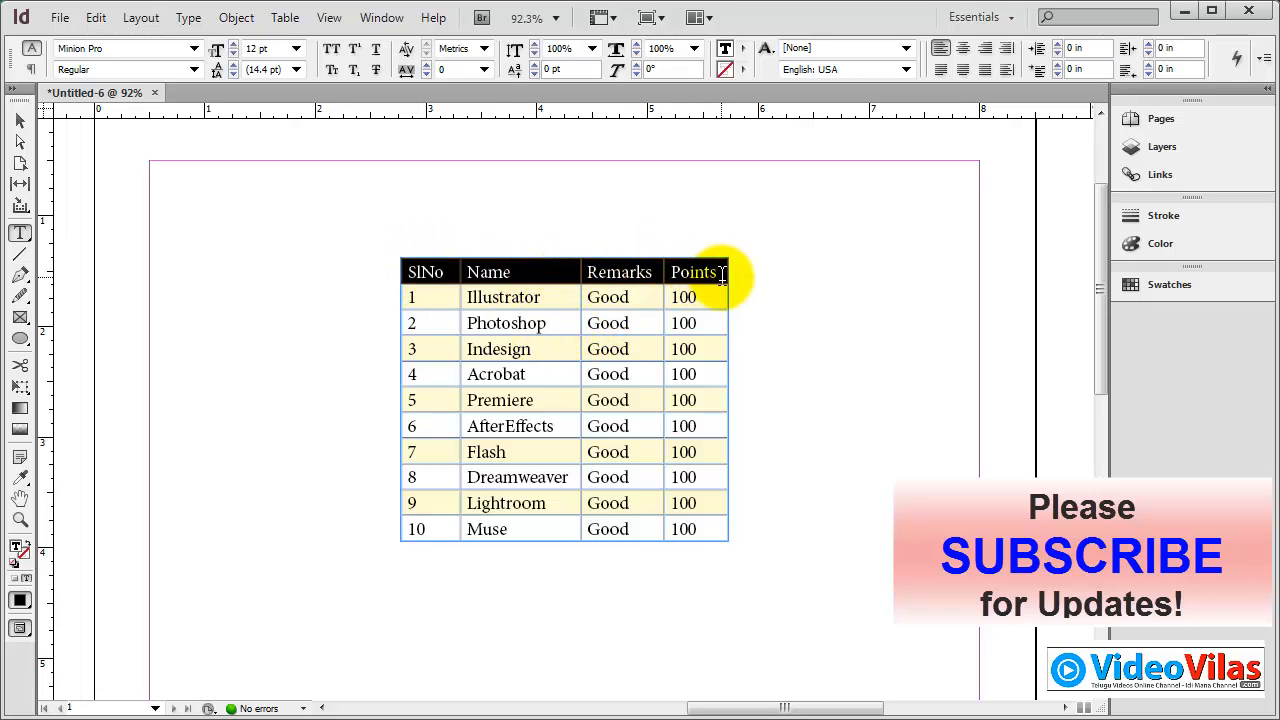
{"action": "left_click", "coordinate": [288, 18]}
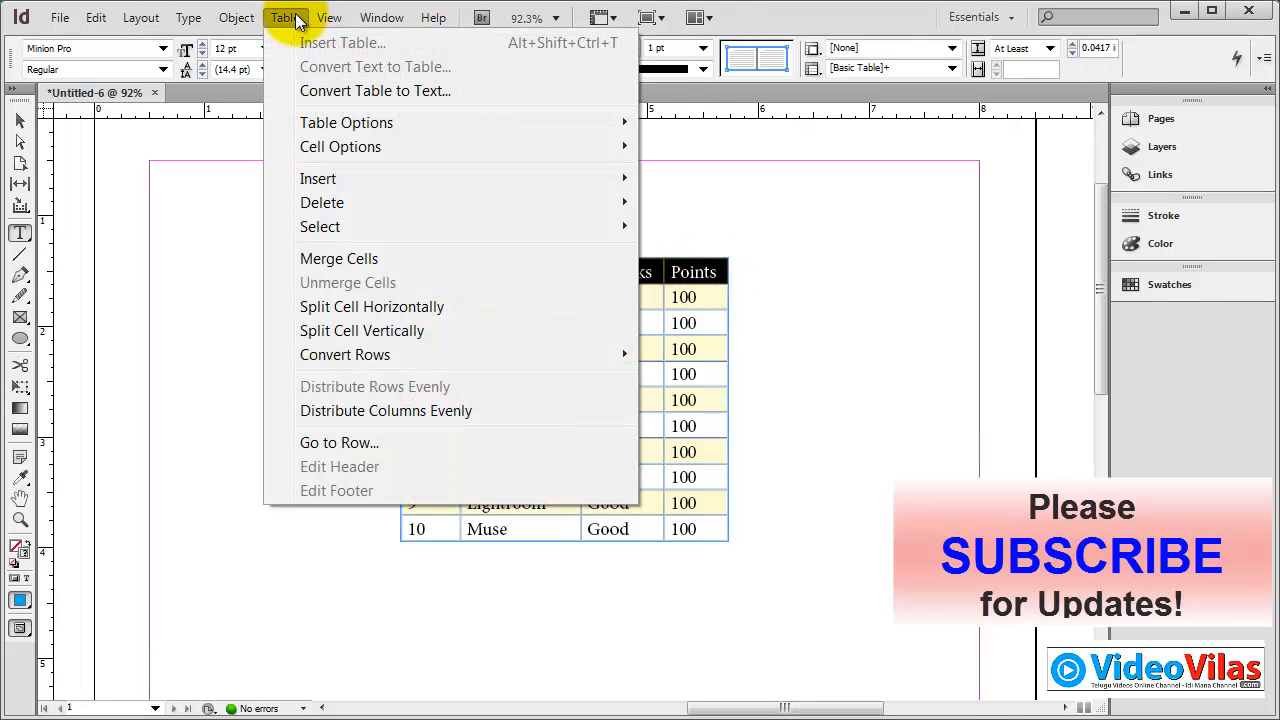
{"action": "mouse_move", "coordinate": [357, 156]}
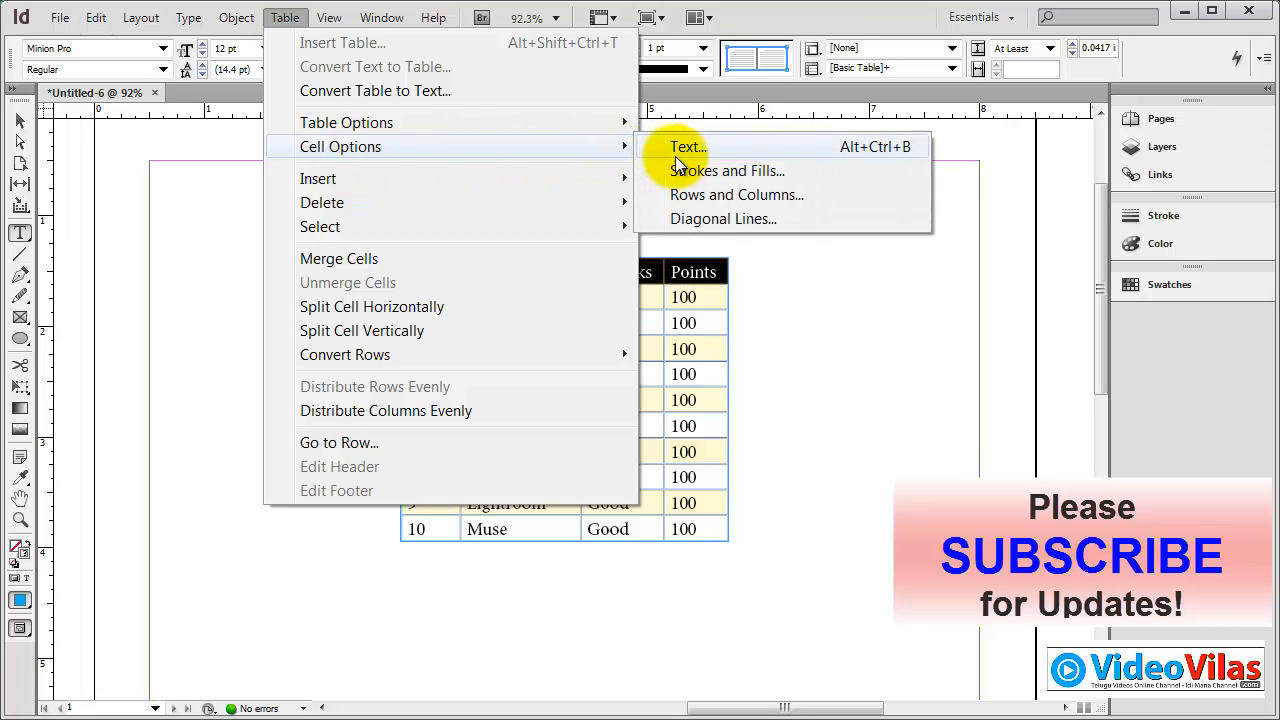
{"action": "left_click", "coordinate": [758, 175]}
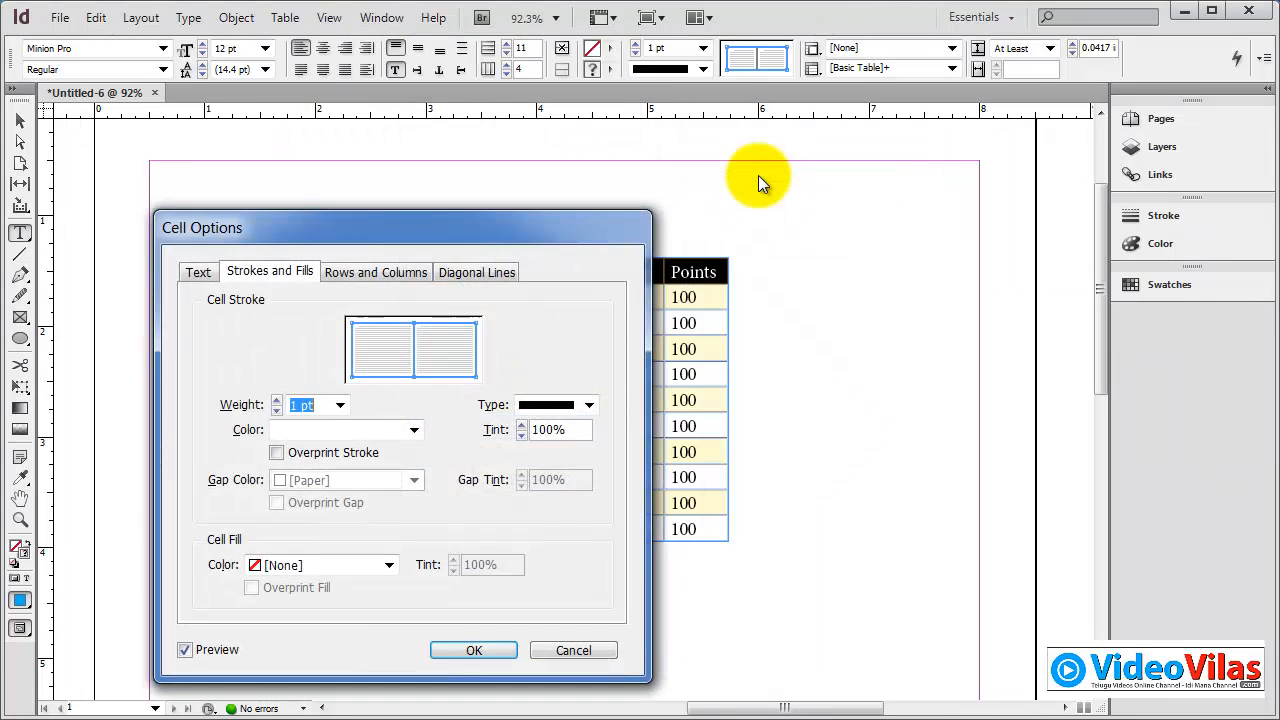
{"action": "left_click_drag", "start_coordinate": [562, 229], "coordinate": [1002, 130]}
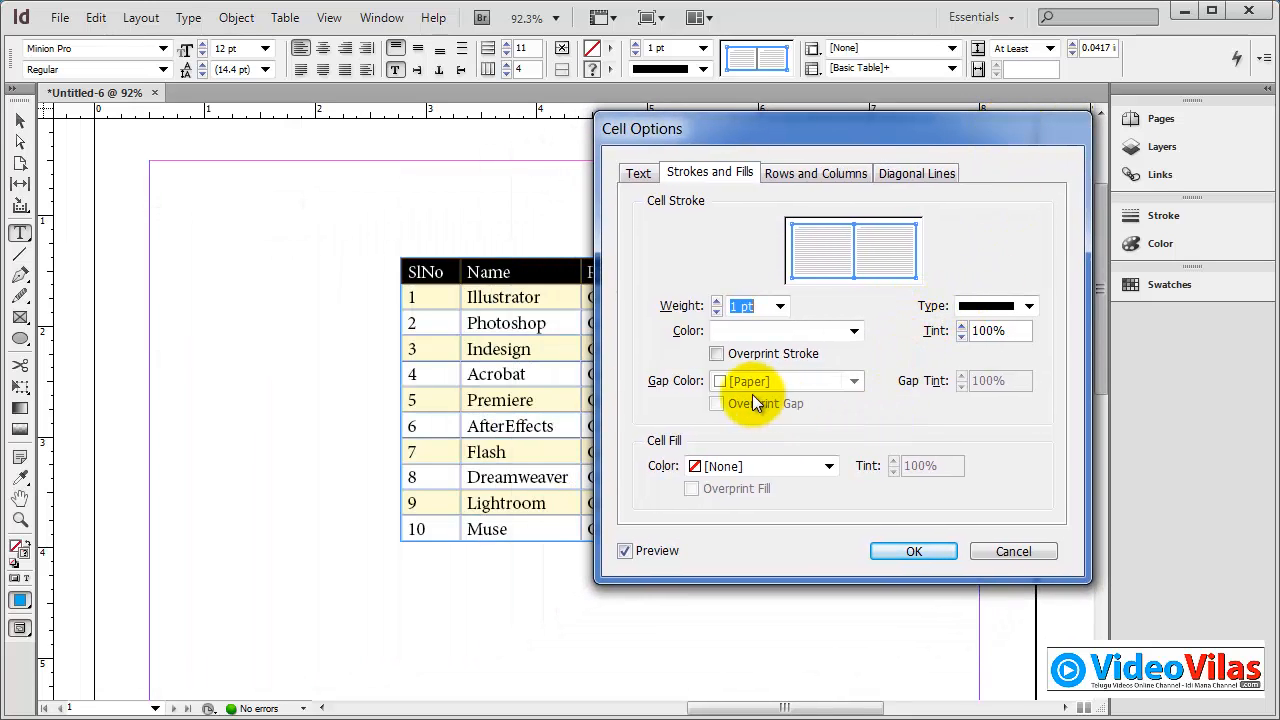
{"action": "left_click", "coordinate": [829, 467]}
{"action": "left_click", "coordinate": [789, 568]}
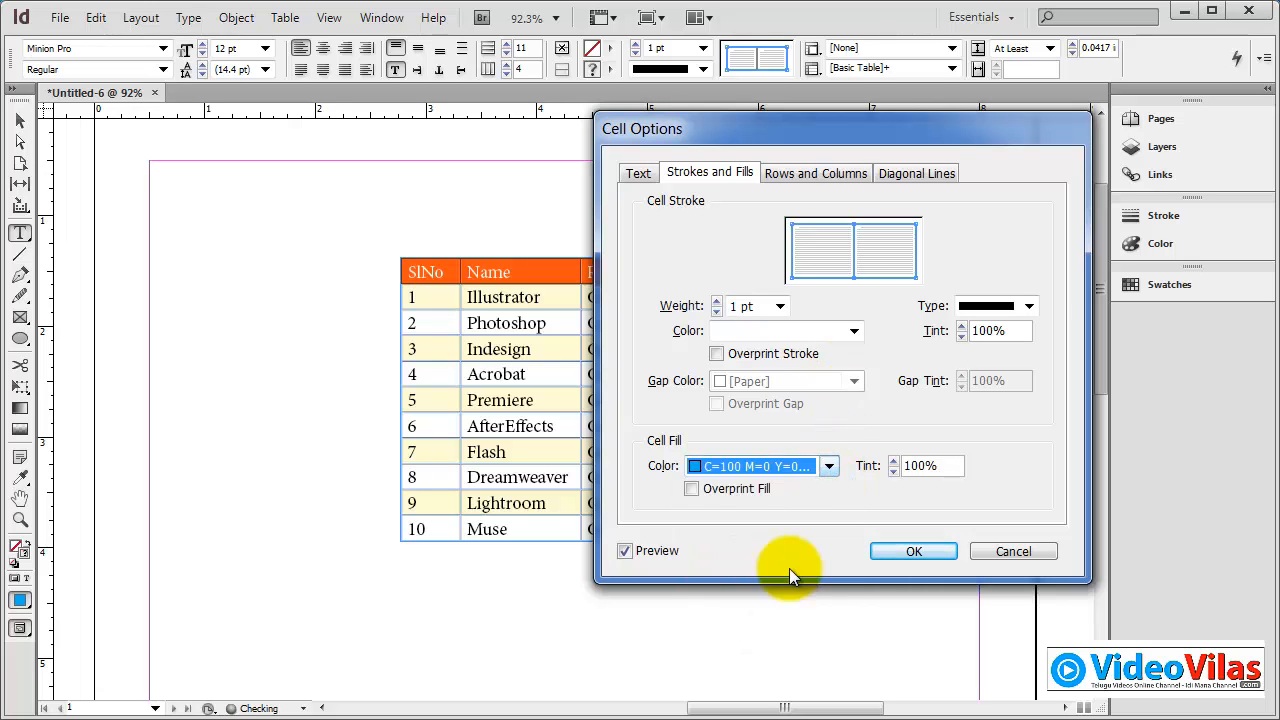
{"action": "left_click", "coordinate": [887, 550]}
Move the table's frame up and to the left, to about X 2.11 in and Y 0.94 in.
{"action": "left_click", "coordinate": [20, 120]}
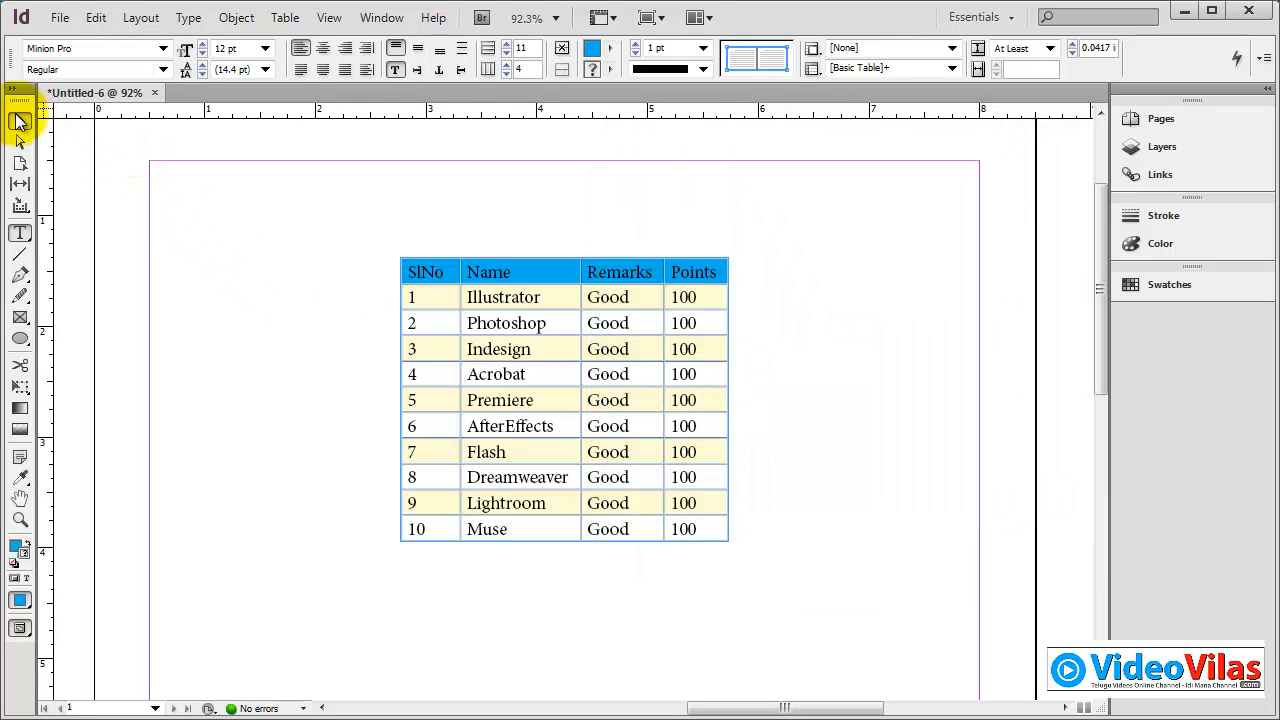
{"action": "left_click", "coordinate": [777, 262]}
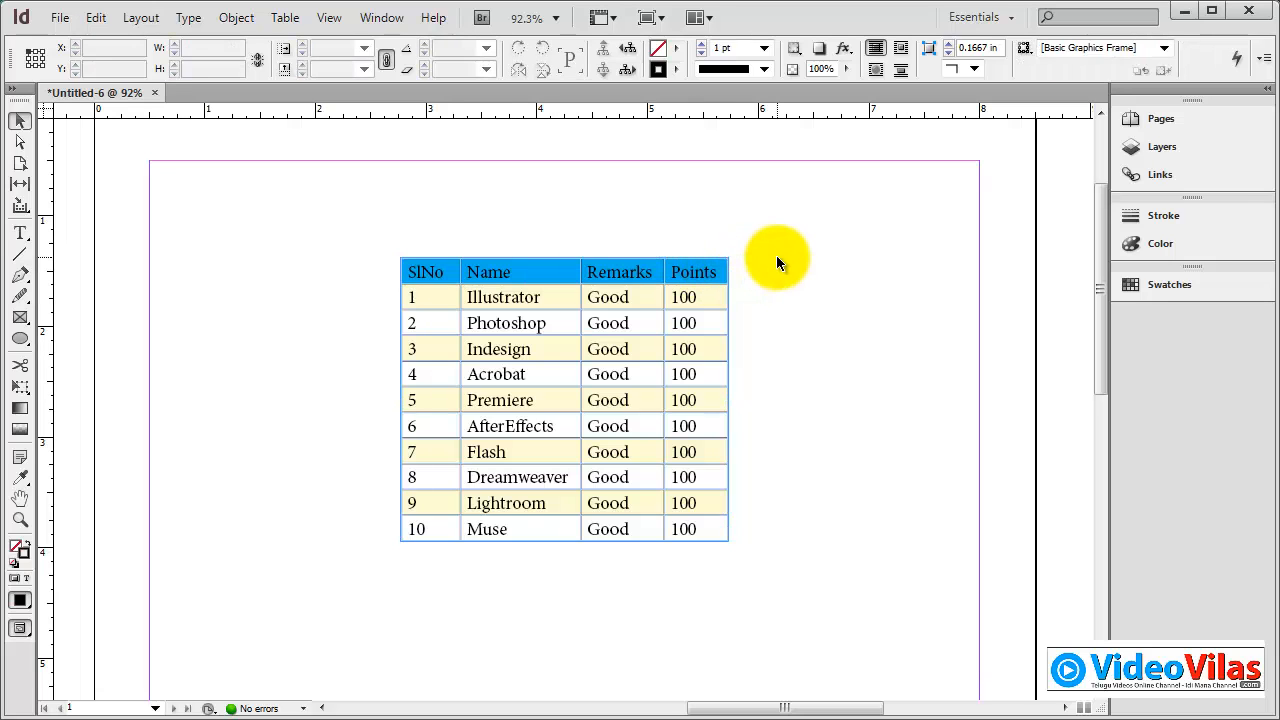
{"action": "left_click_drag", "start_coordinate": [700, 318], "coordinate": [627, 269]}
{"action": "left_click", "coordinate": [810, 275]}
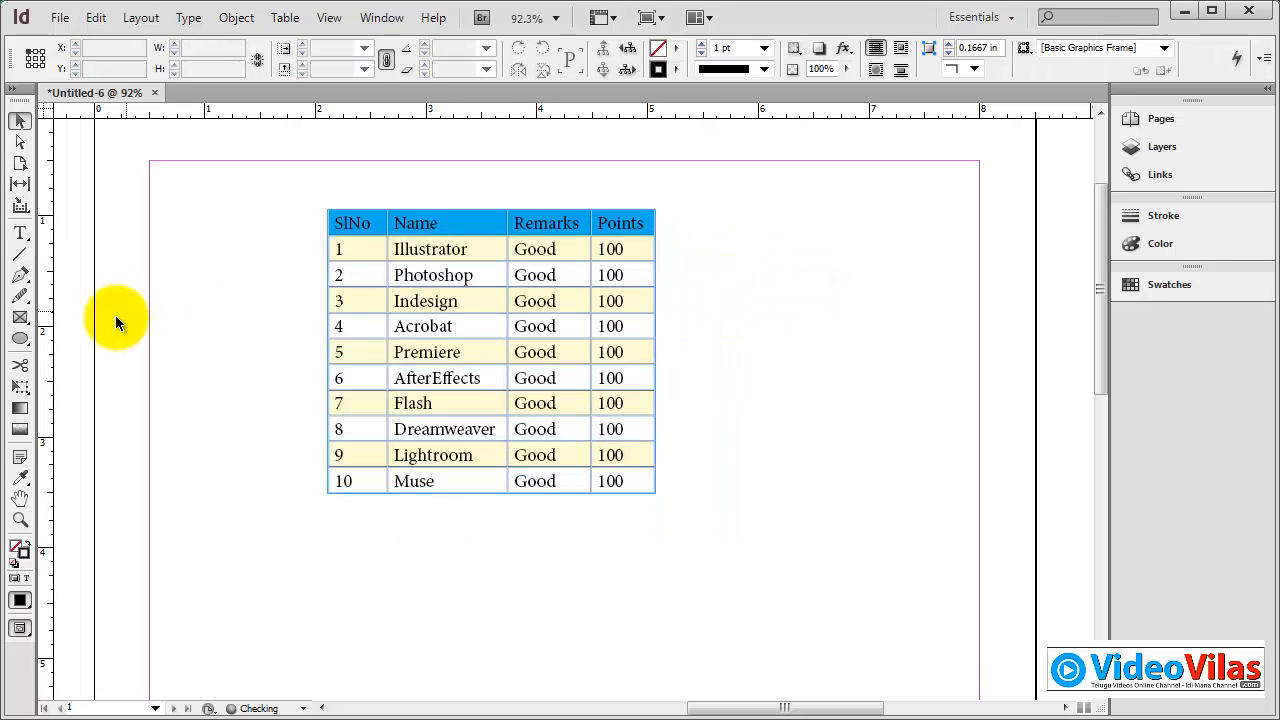
Examine the formatted table up close and look over the commands for cell options and inserting rows or columns.
{"action": "left_click", "coordinate": [20, 519]}
{"action": "left_click_drag", "start_coordinate": [287, 189], "coordinate": [695, 533]}
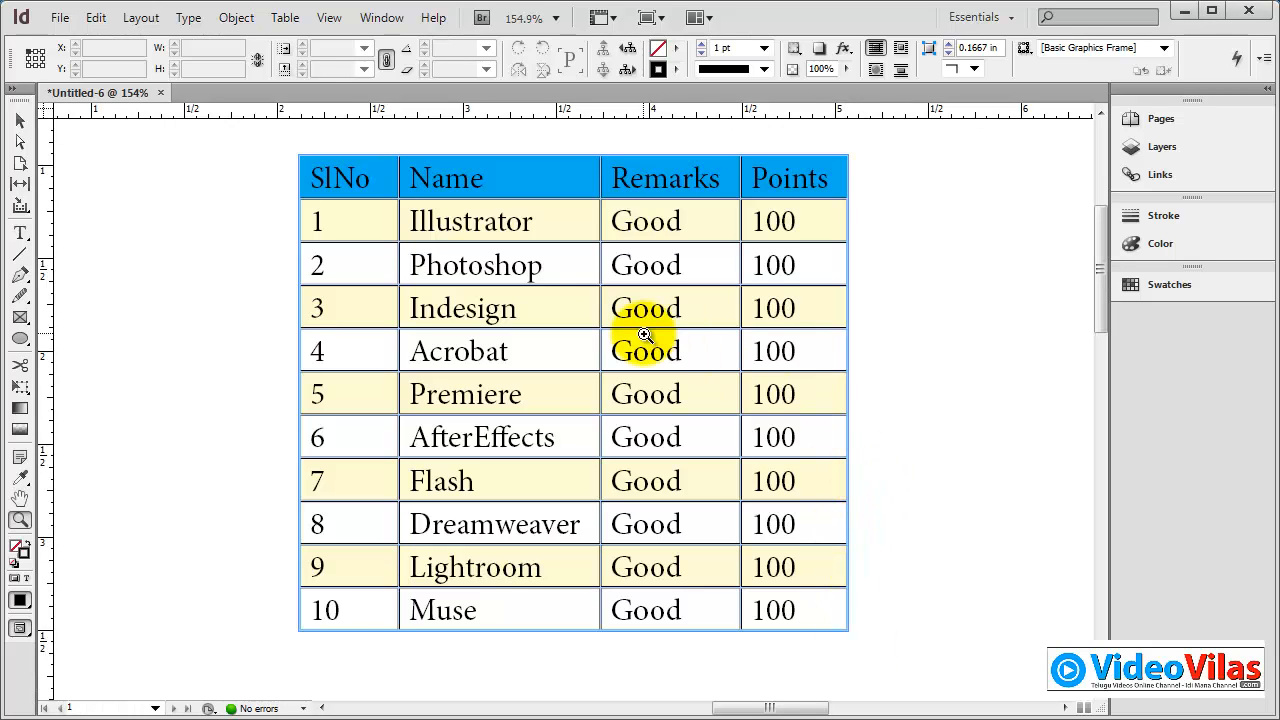
{"action": "left_click", "coordinate": [286, 18]}
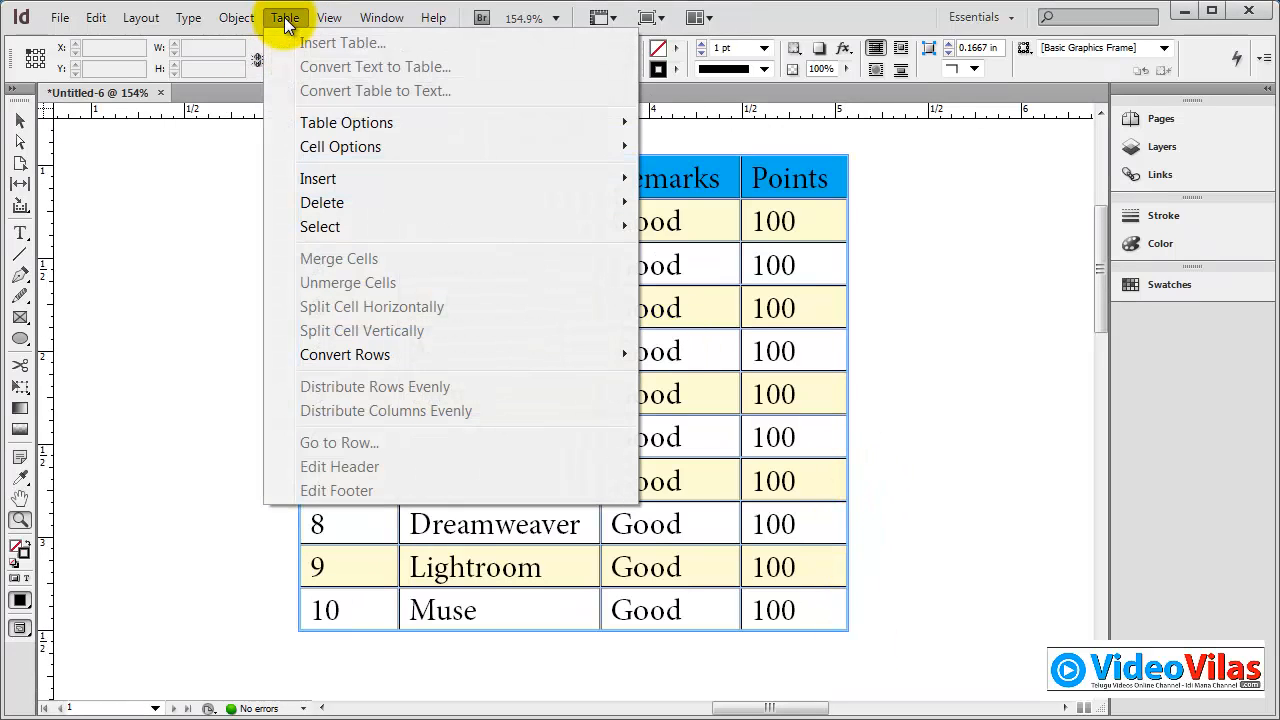
{"action": "mouse_move", "coordinate": [329, 18]}
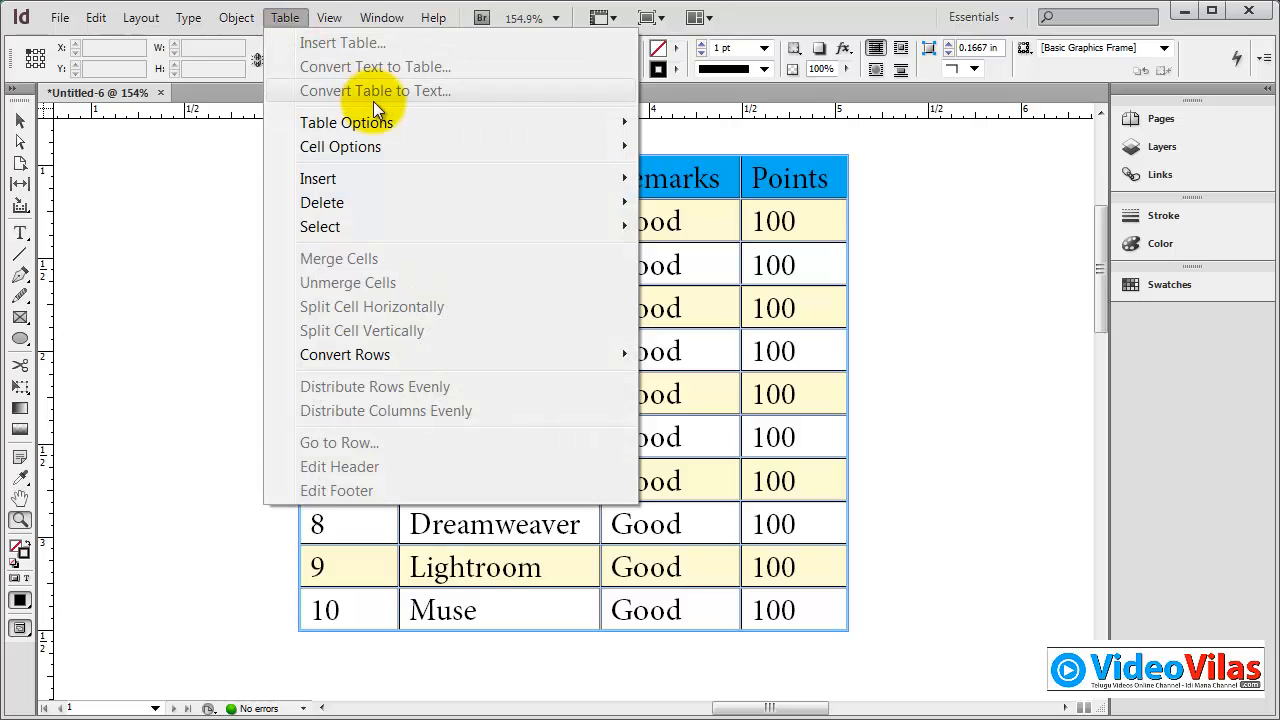
{"action": "mouse_move", "coordinate": [373, 147]}
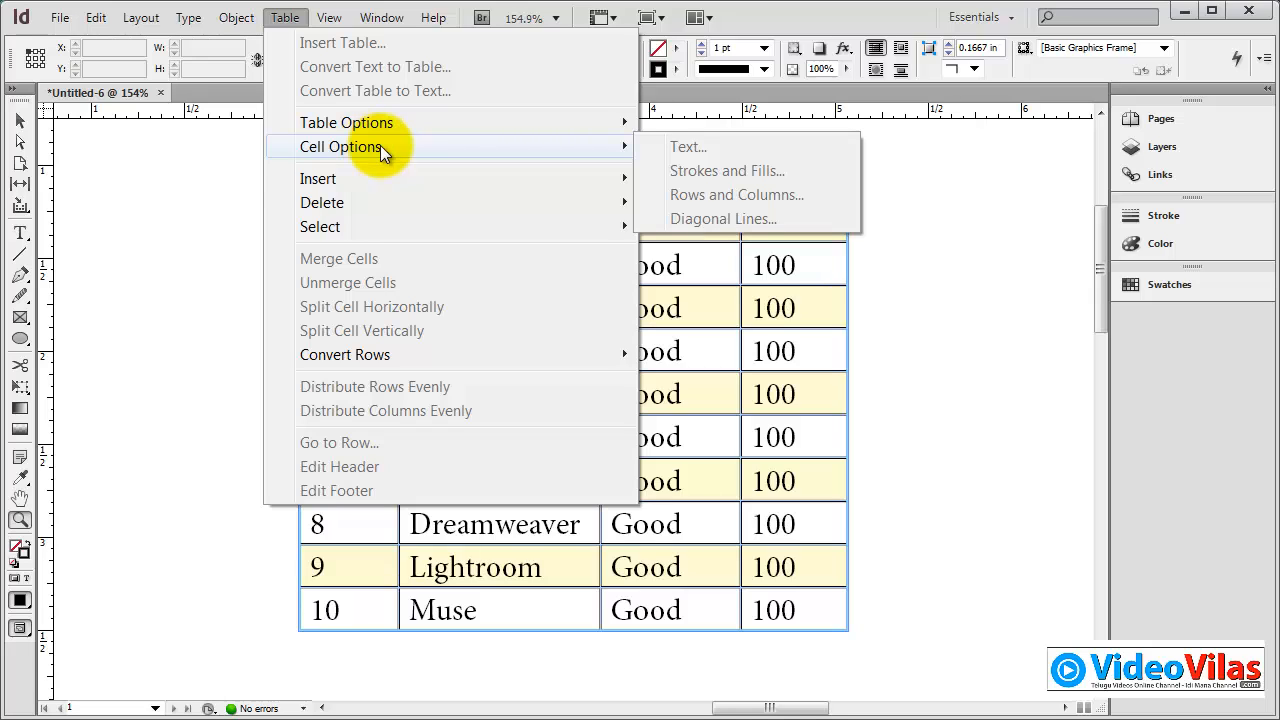
{"action": "mouse_move", "coordinate": [405, 190]}
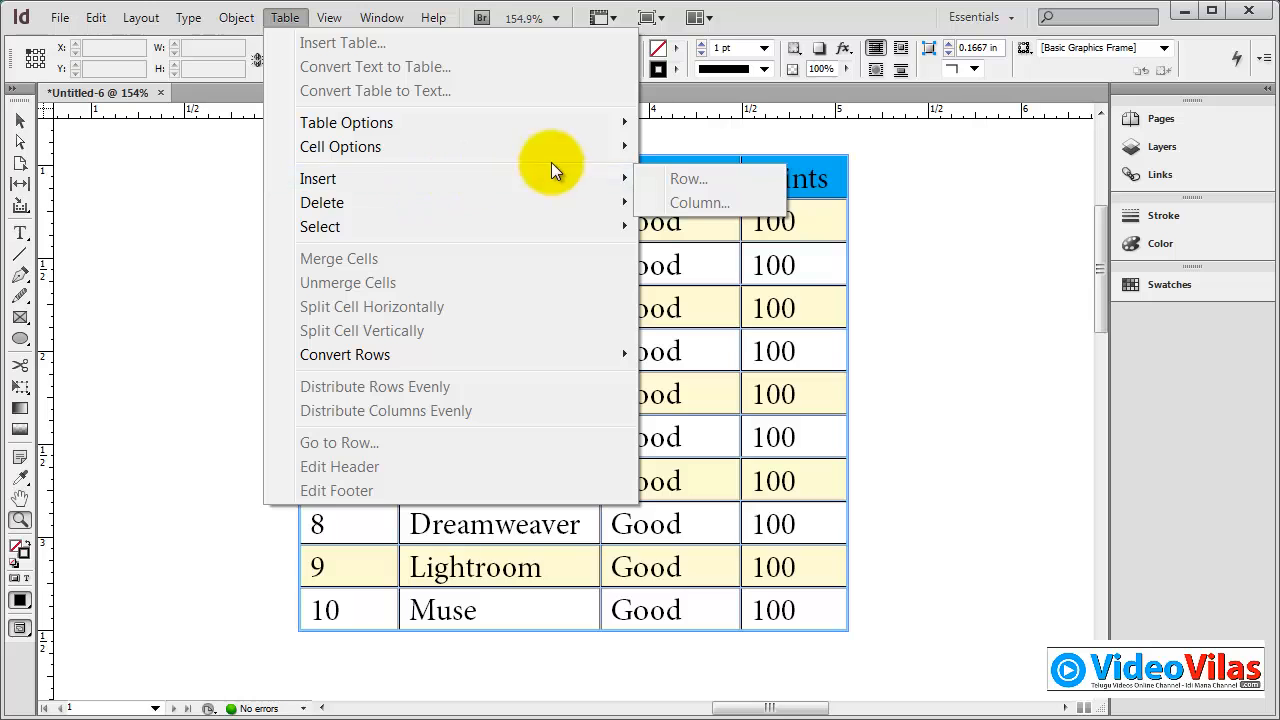
{"action": "left_click", "coordinate": [680, 308]}
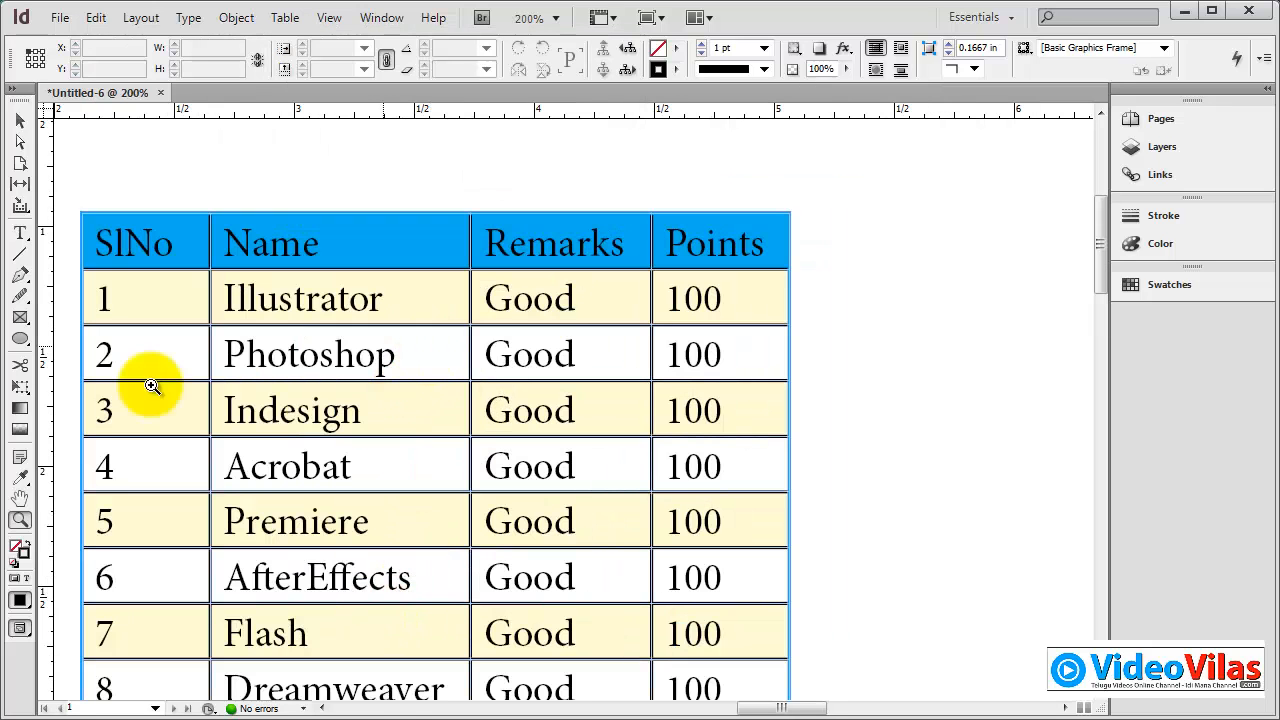
{"action": "left_click", "coordinate": [20, 498]}
{"action": "left_click_drag", "start_coordinate": [315, 540], "coordinate": [457, 364]}
{"action": "key", "text": "ctrl+minus"}
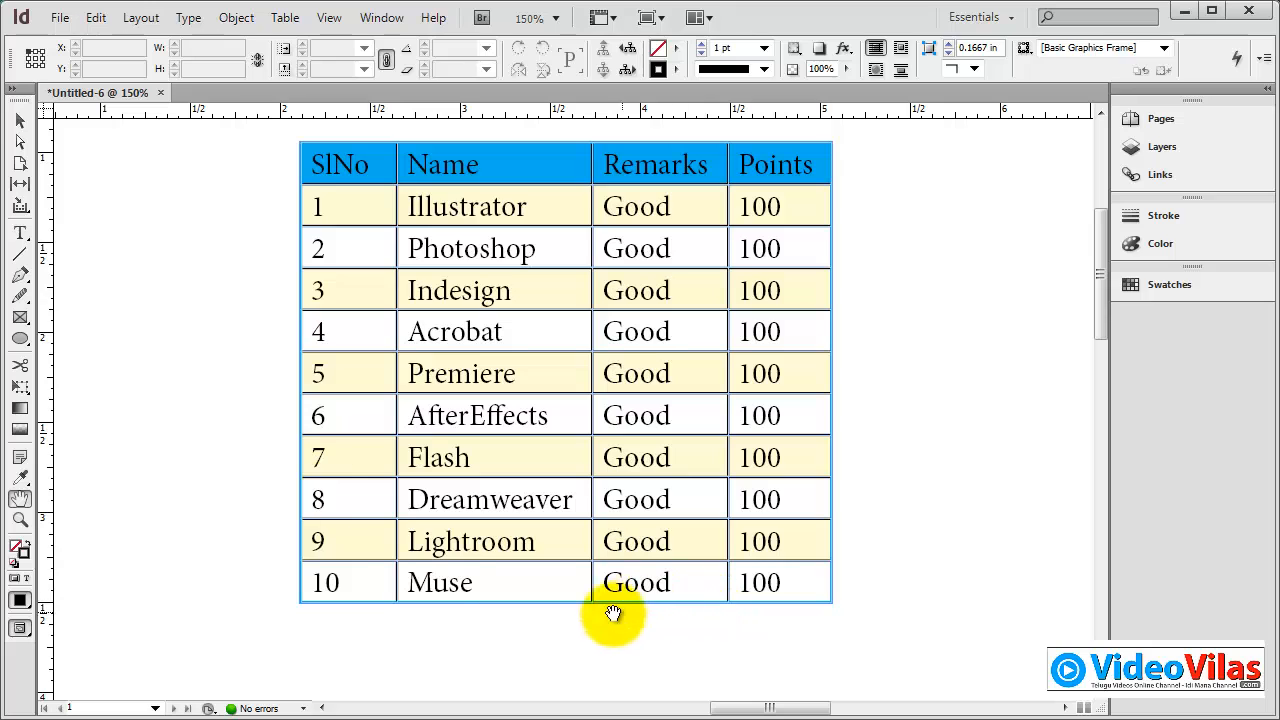
Insert 1 row below the last row of the table, the Muse row.
{"action": "left_click", "coordinate": [22, 233]}
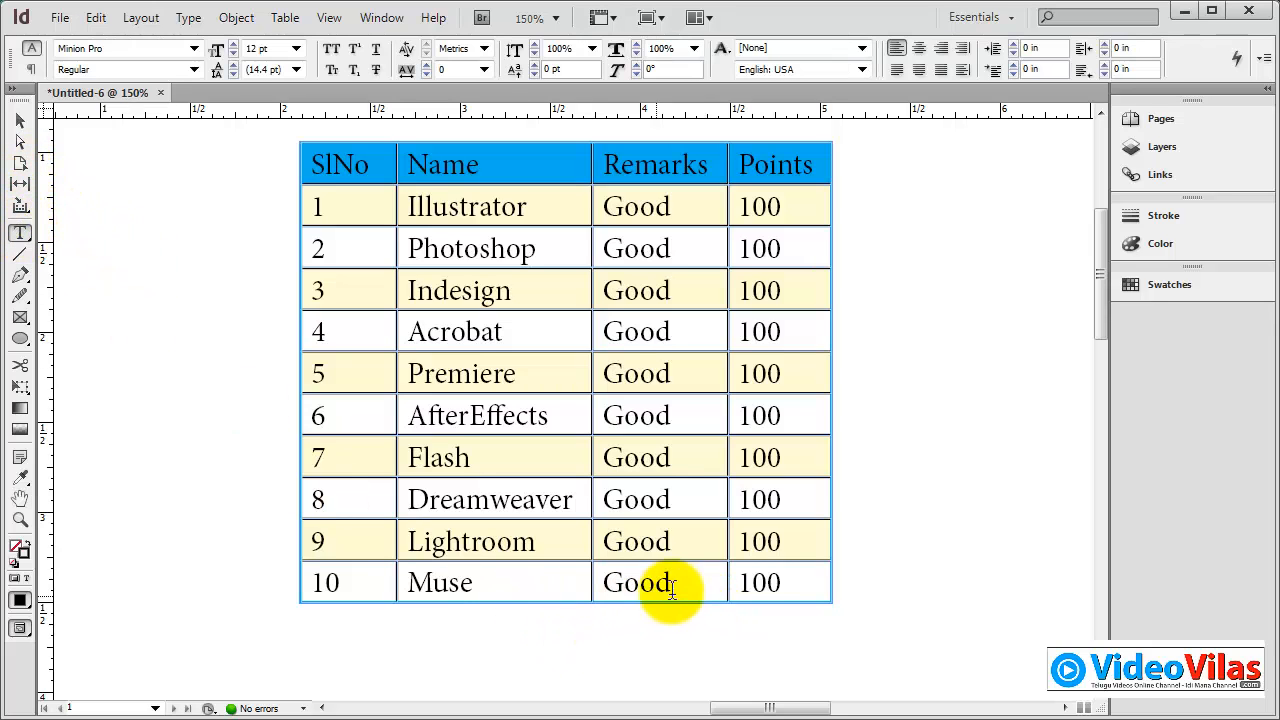
{"action": "left_click", "coordinate": [780, 583]}
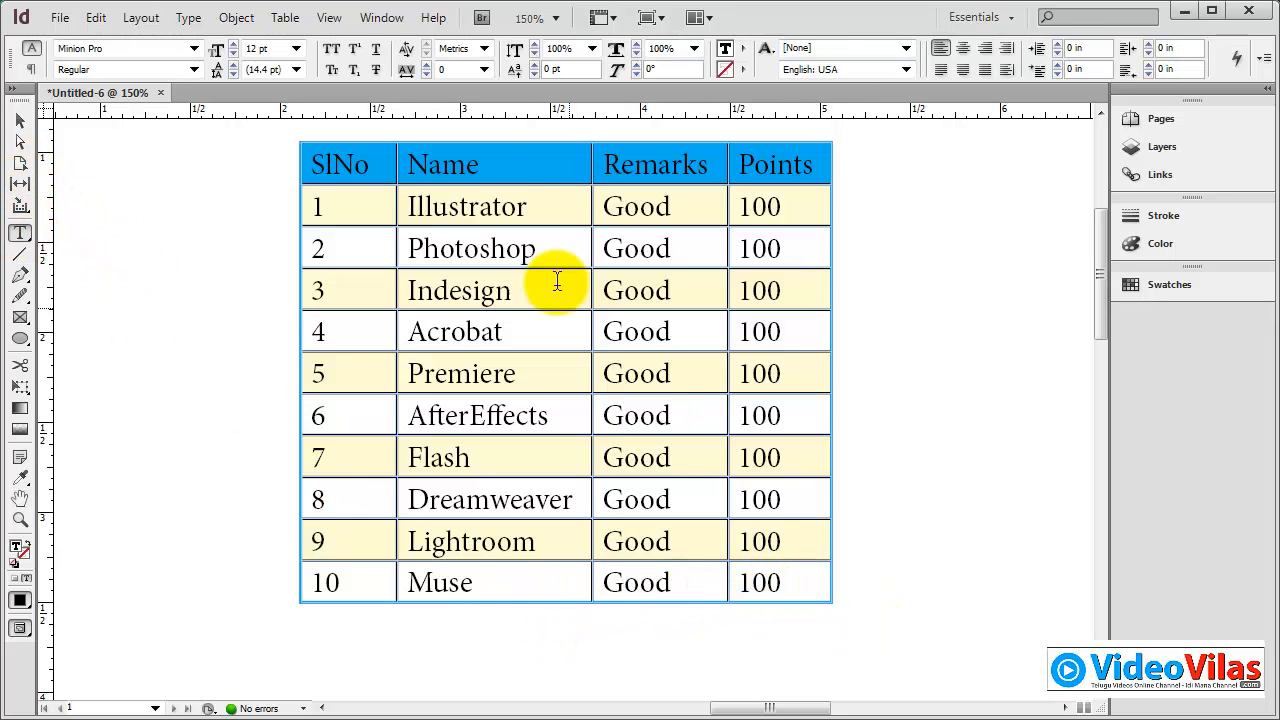
{"action": "left_click", "coordinate": [285, 17]}
{"action": "mouse_move", "coordinate": [370, 178]}
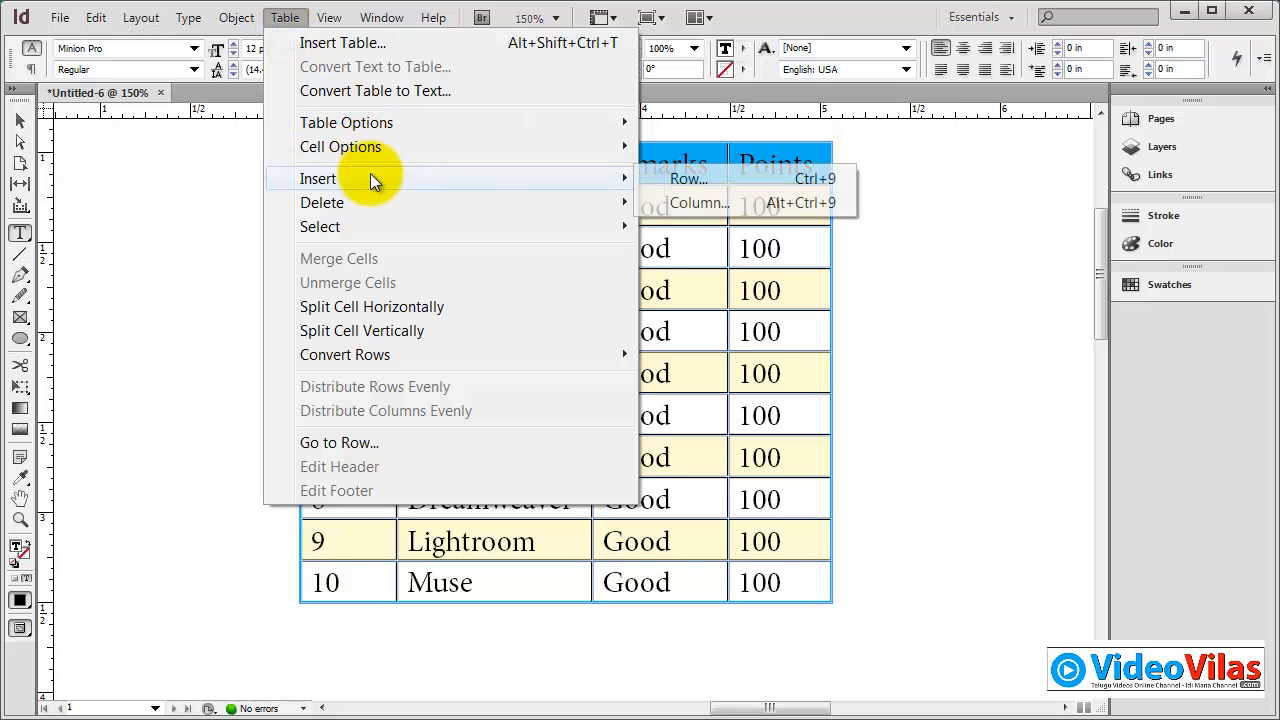
{"action": "left_click", "coordinate": [670, 178]}
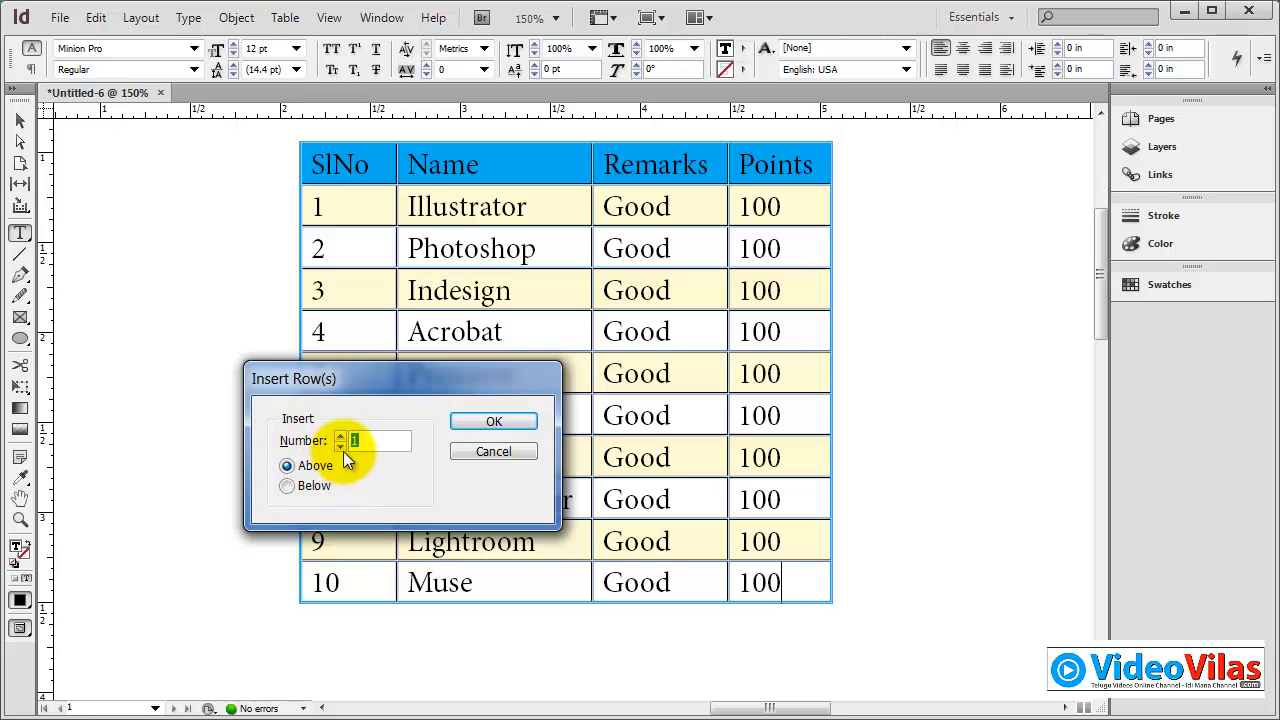
{"action": "left_click", "coordinate": [466, 422]}
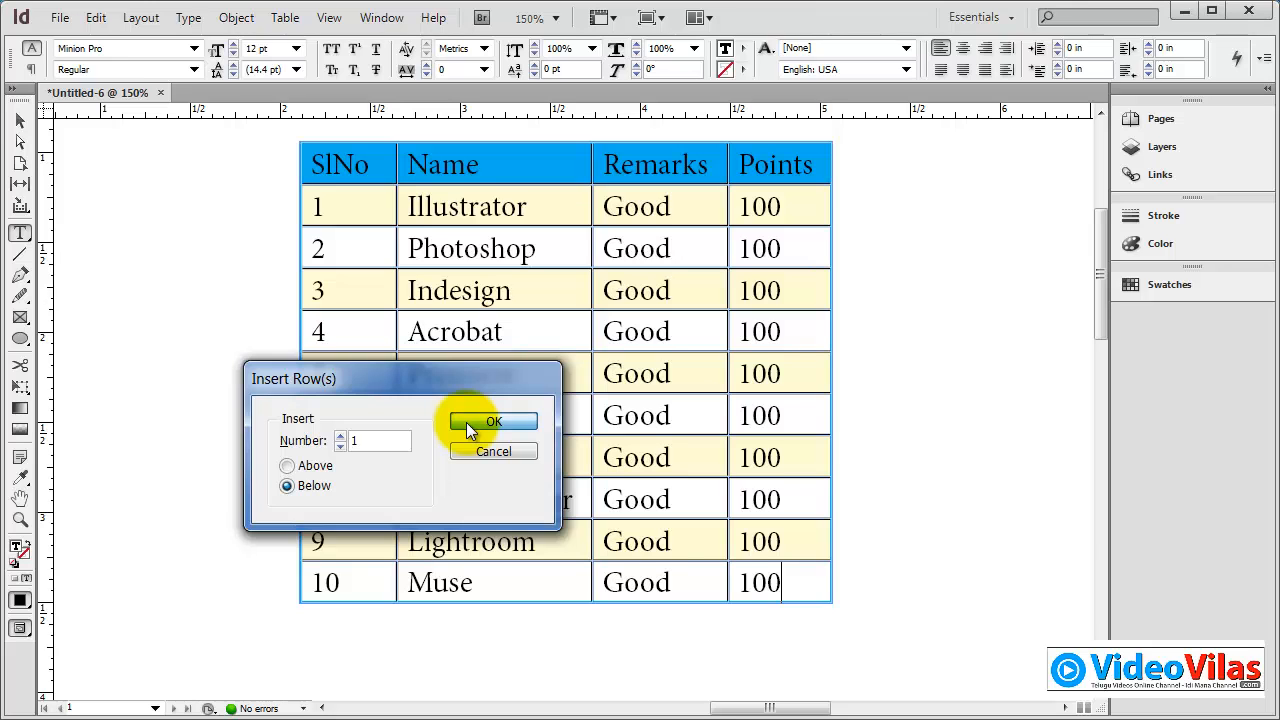
Enlarge the table's frame downward to make room for the new row, and fit the frame to its content.
{"action": "left_click", "coordinate": [20, 120]}
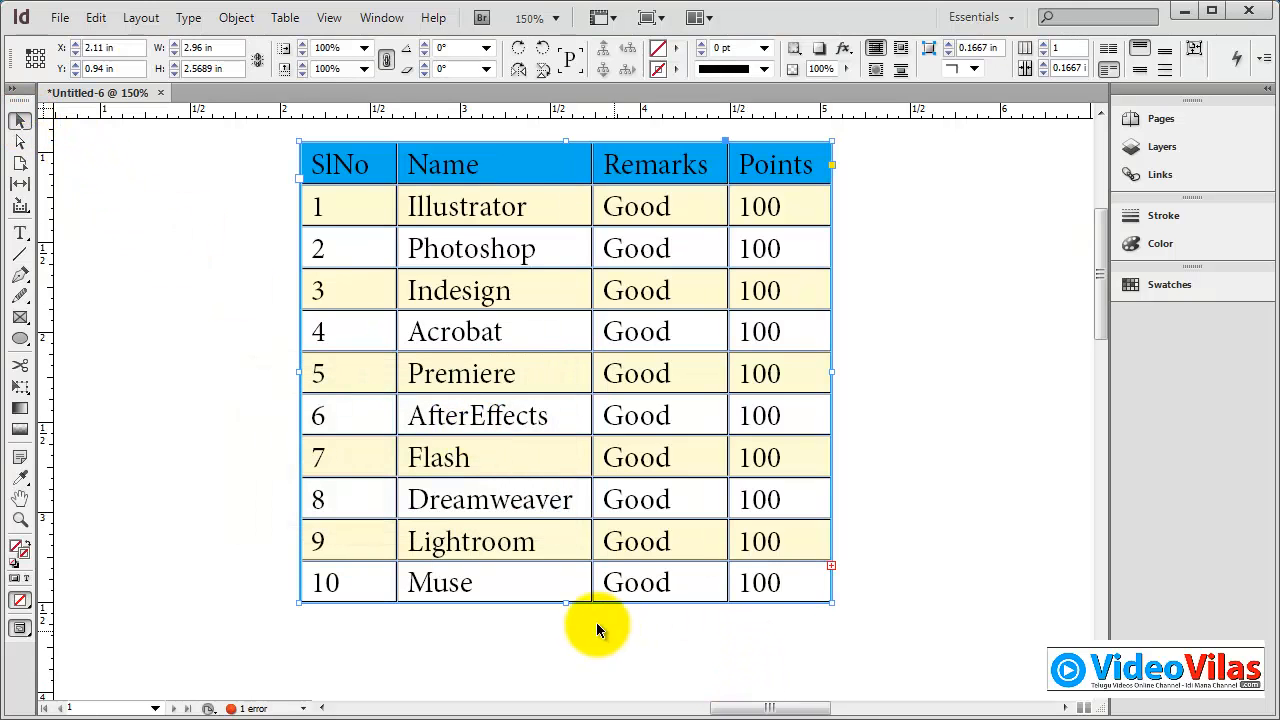
{"action": "left_click_drag", "start_coordinate": [568, 605], "coordinate": [578, 663]}
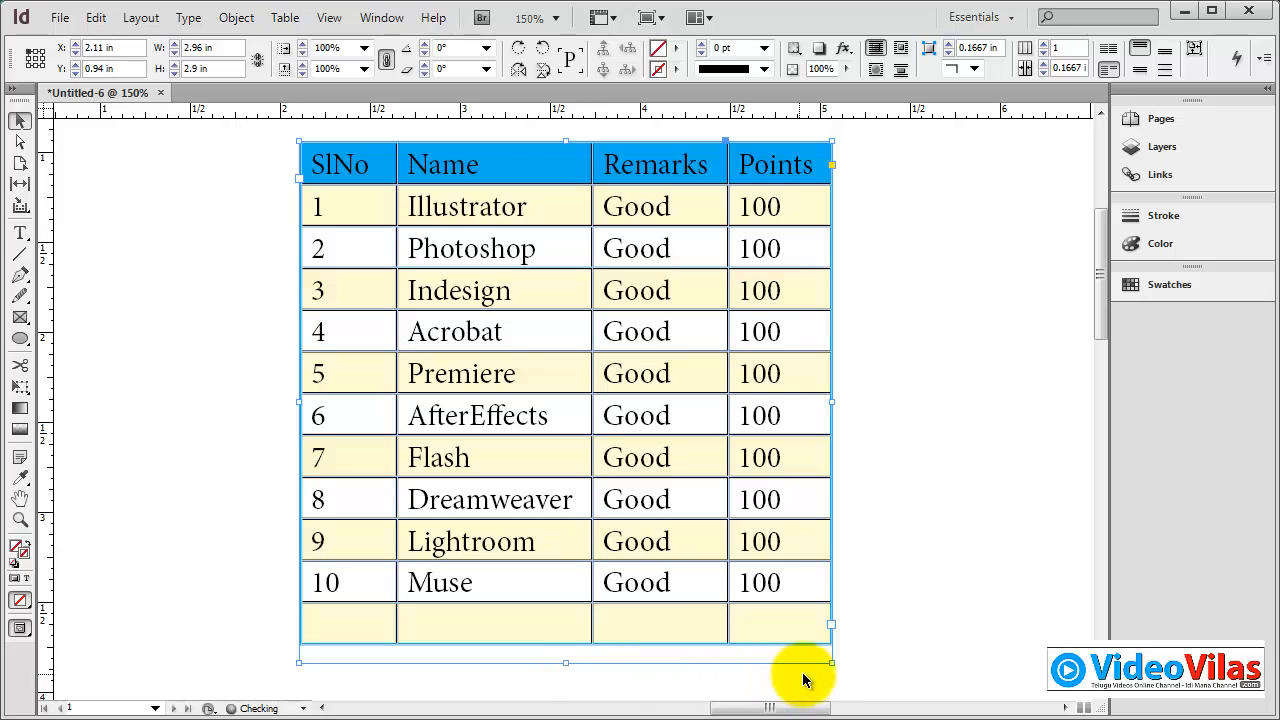
{"action": "left_click_drag", "start_coordinate": [829, 665], "coordinate": [851, 664]}
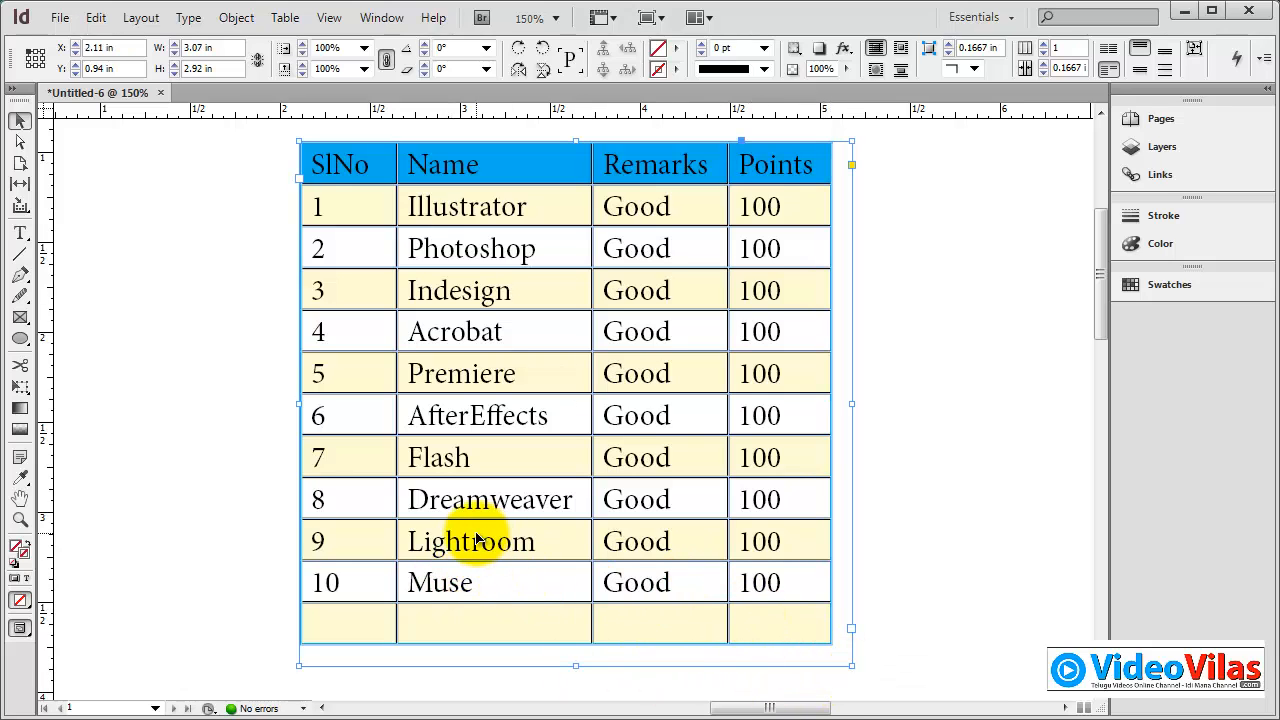
{"action": "double_click", "coordinate": [849, 666]}
{"action": "left_click", "coordinate": [894, 566]}
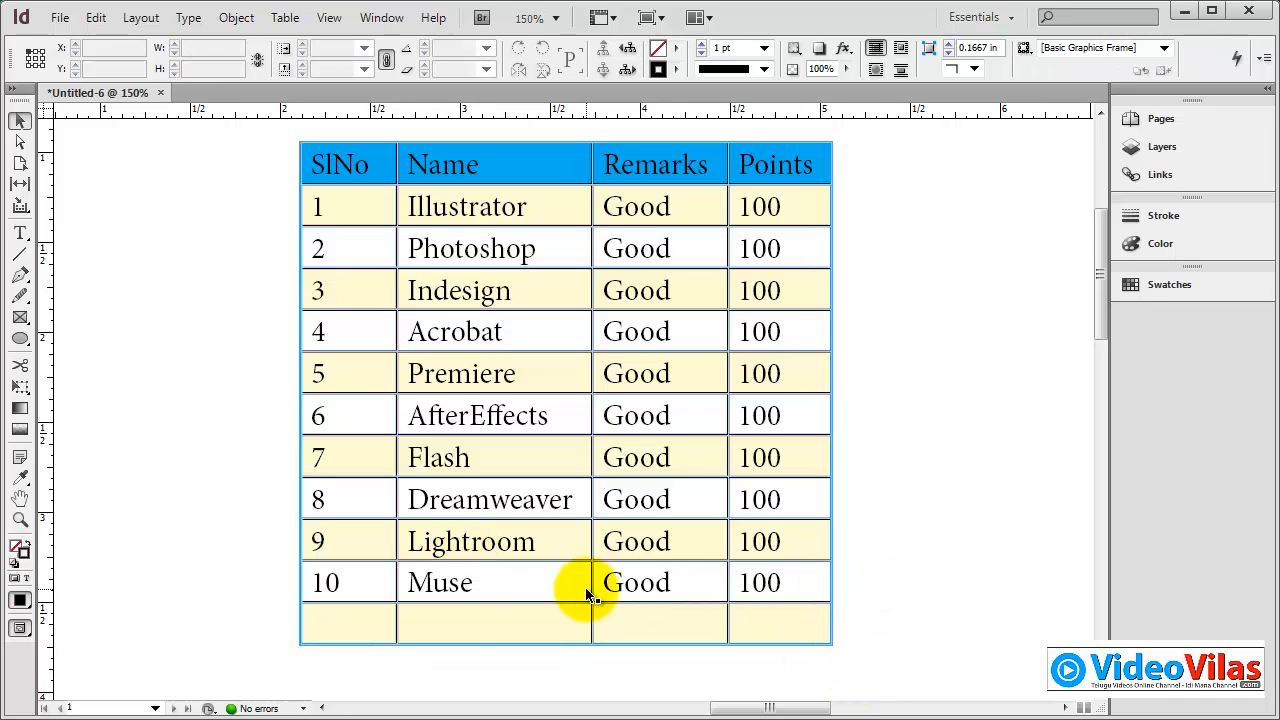
Fill in the new last row with 11, Flex, Good and 100.
{"action": "double_click", "coordinate": [357, 627]}
{"action": "type", "text": "11"}
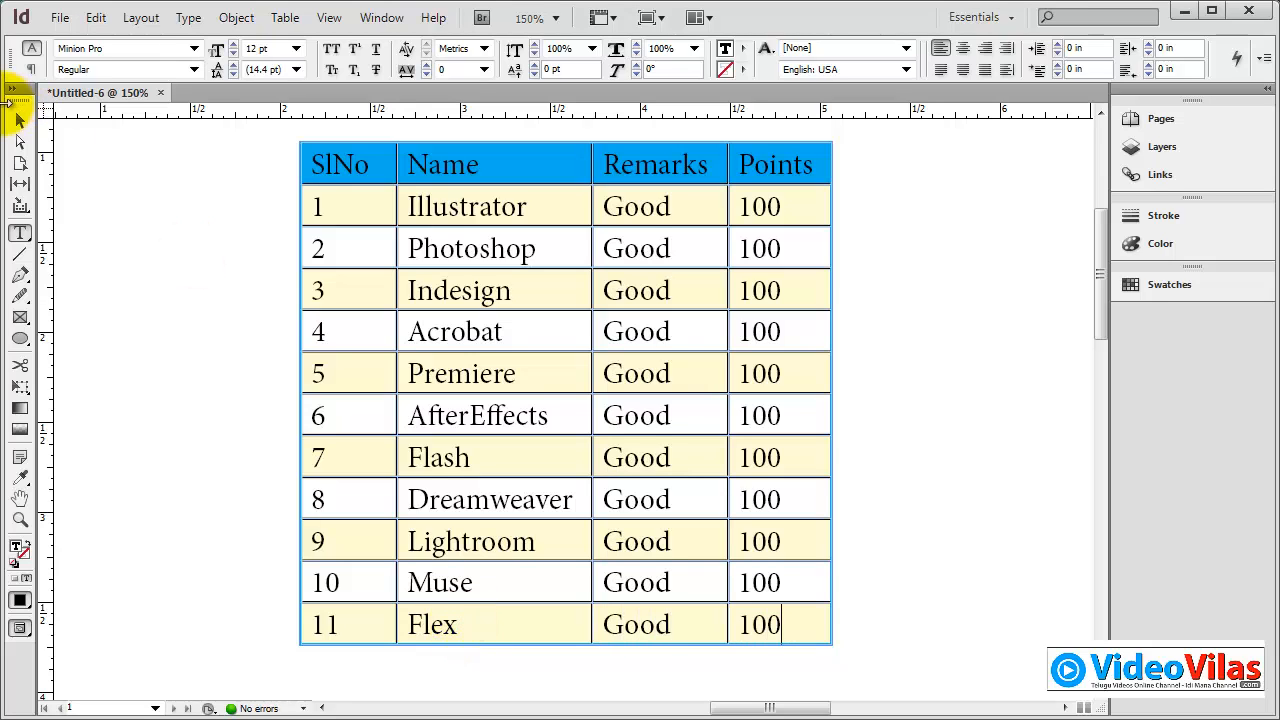
Delete the table's last row, the Flex row.
{"action": "left_click", "coordinate": [20, 120]}
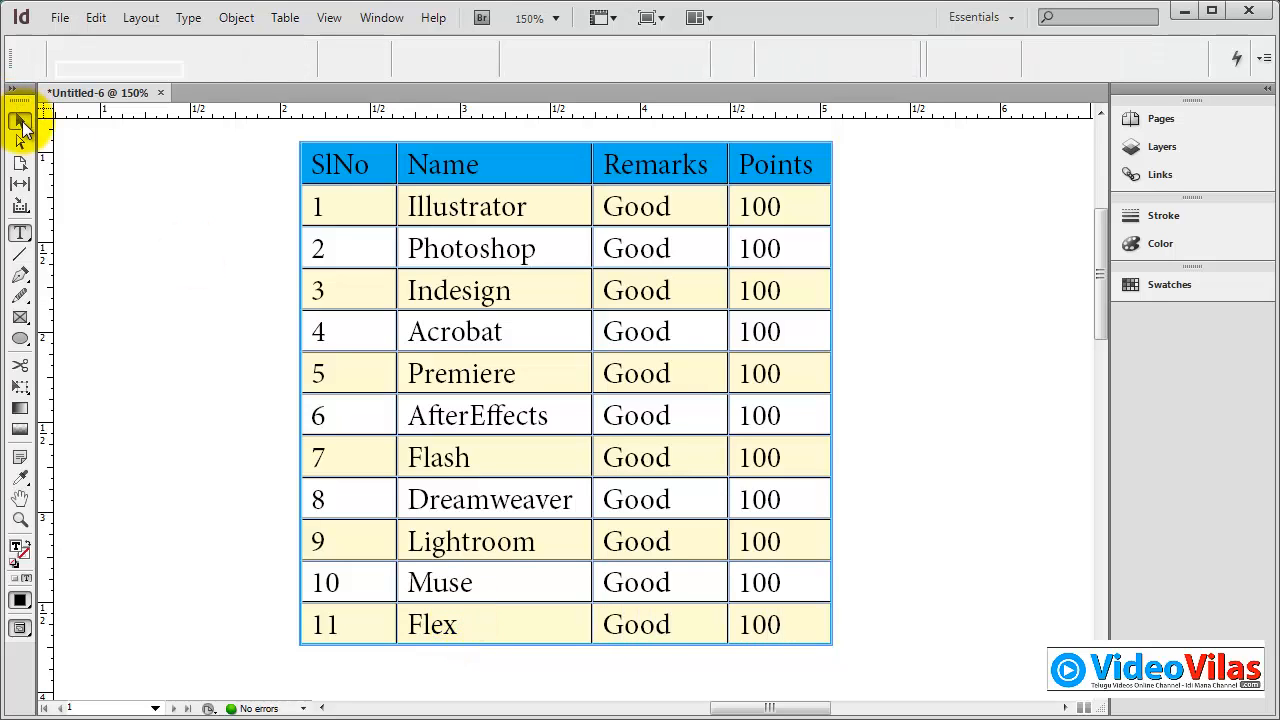
{"action": "left_click", "coordinate": [285, 17]}
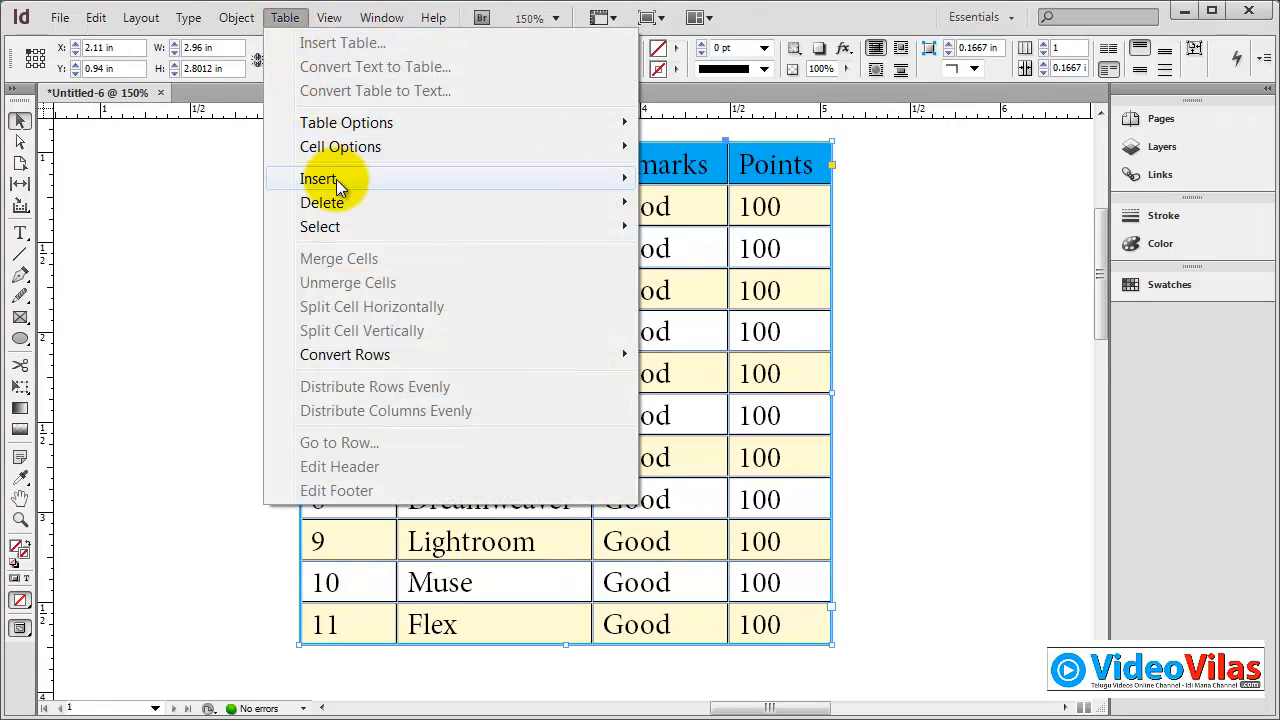
{"action": "mouse_move", "coordinate": [336, 179]}
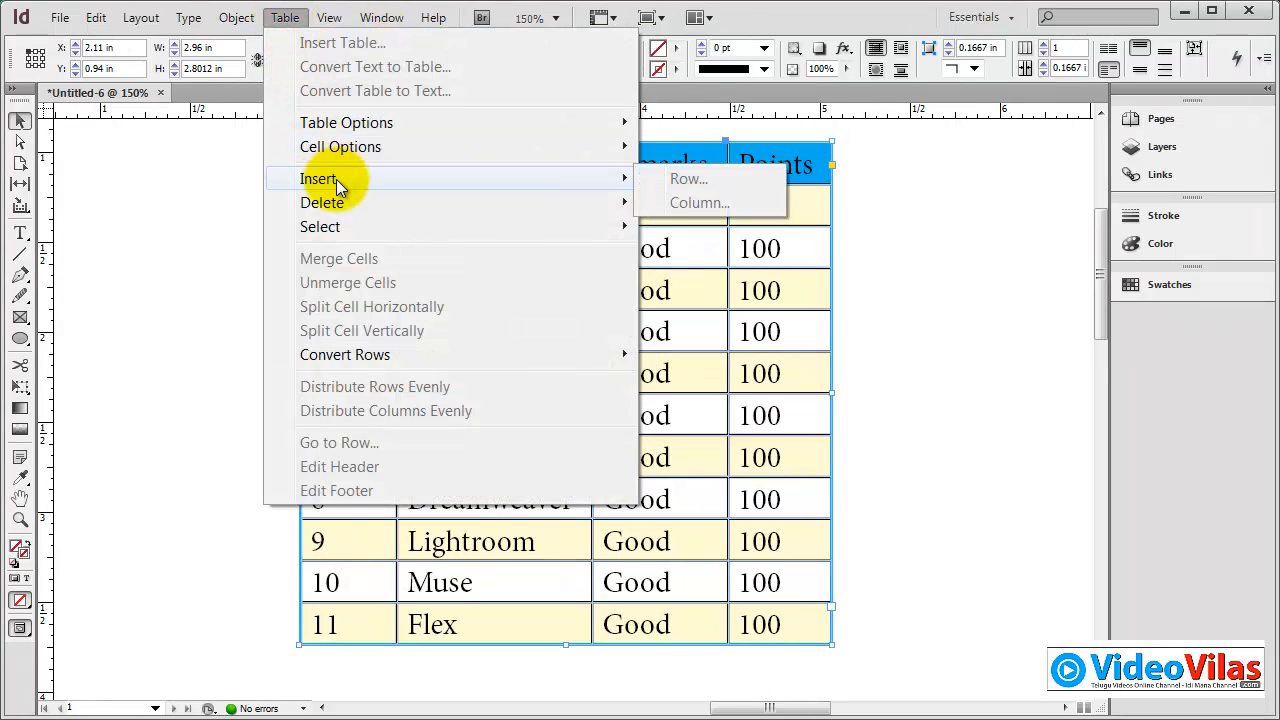
{"action": "left_click", "coordinate": [360, 643]}
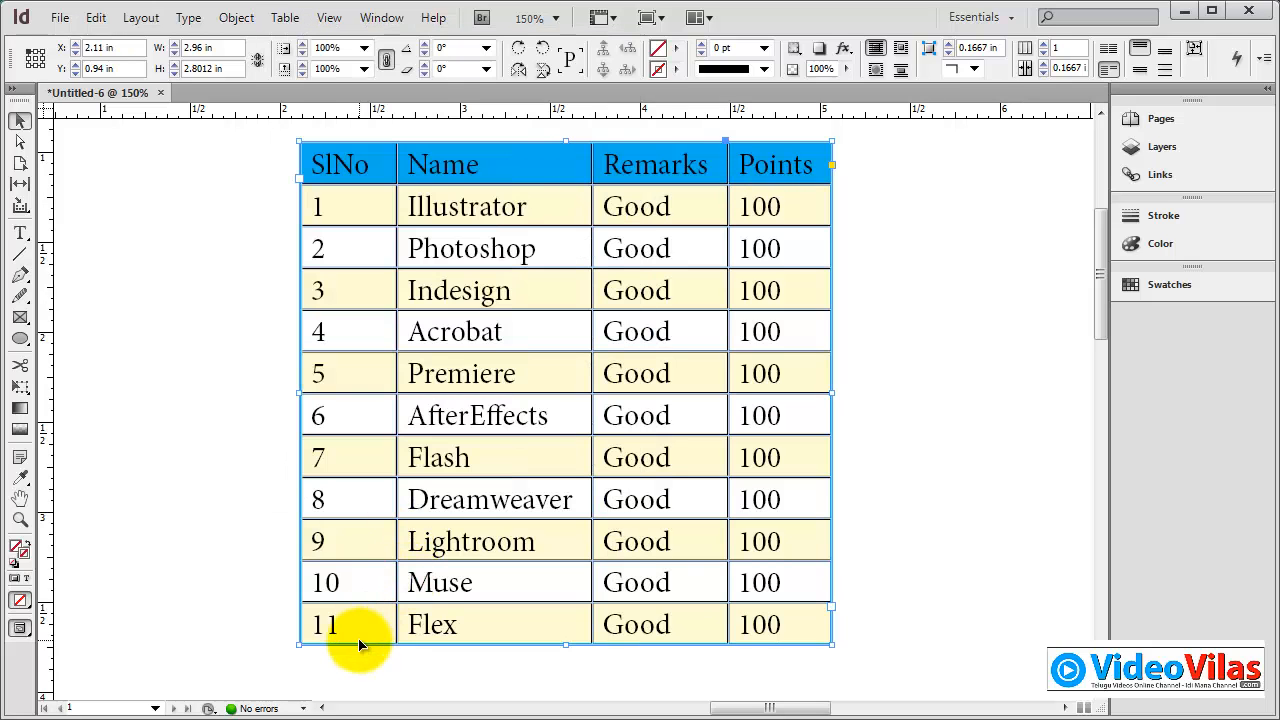
{"action": "left_click", "coordinate": [309, 622]}
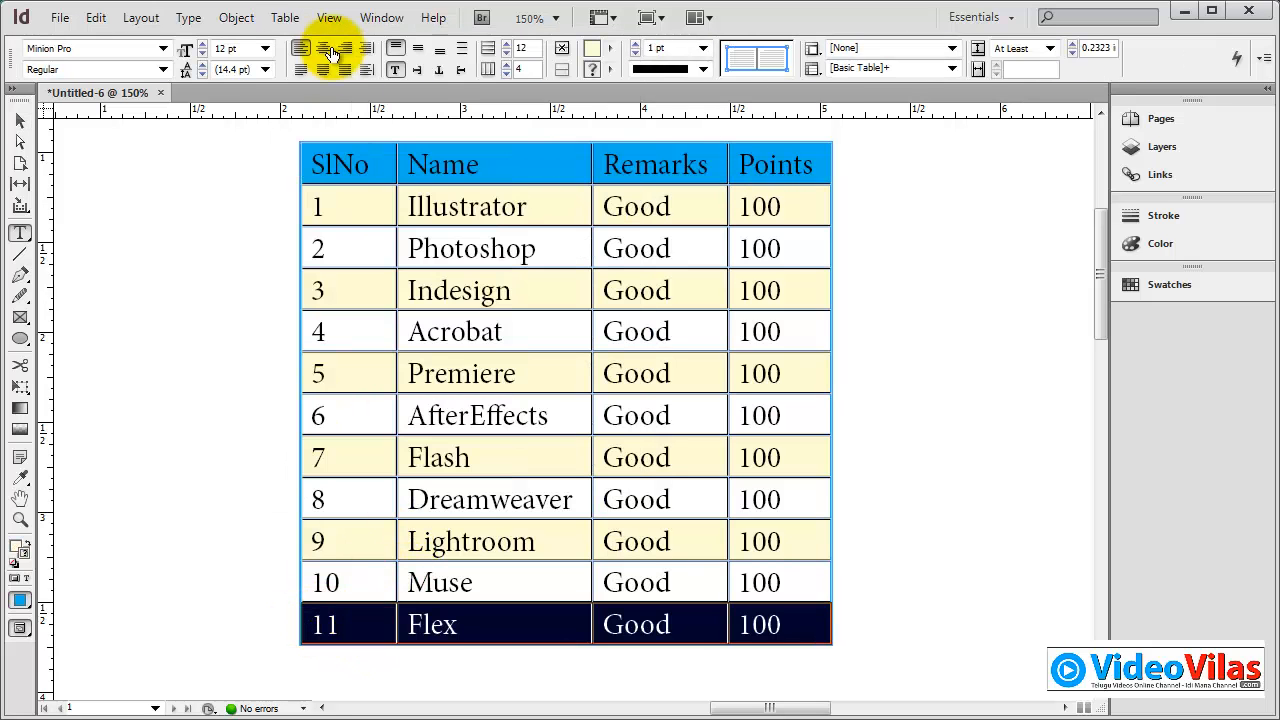
{"action": "left_click", "coordinate": [287, 18]}
{"action": "mouse_move", "coordinate": [322, 202]}
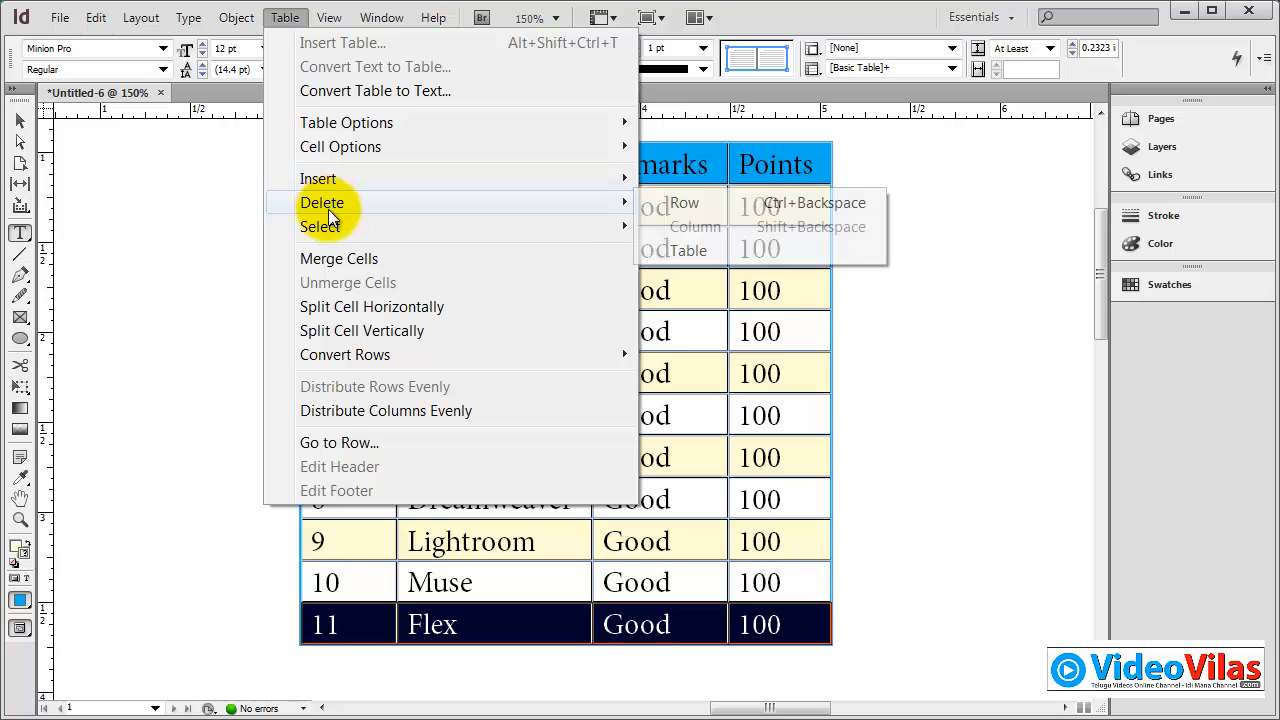
{"action": "left_click", "coordinate": [686, 206]}
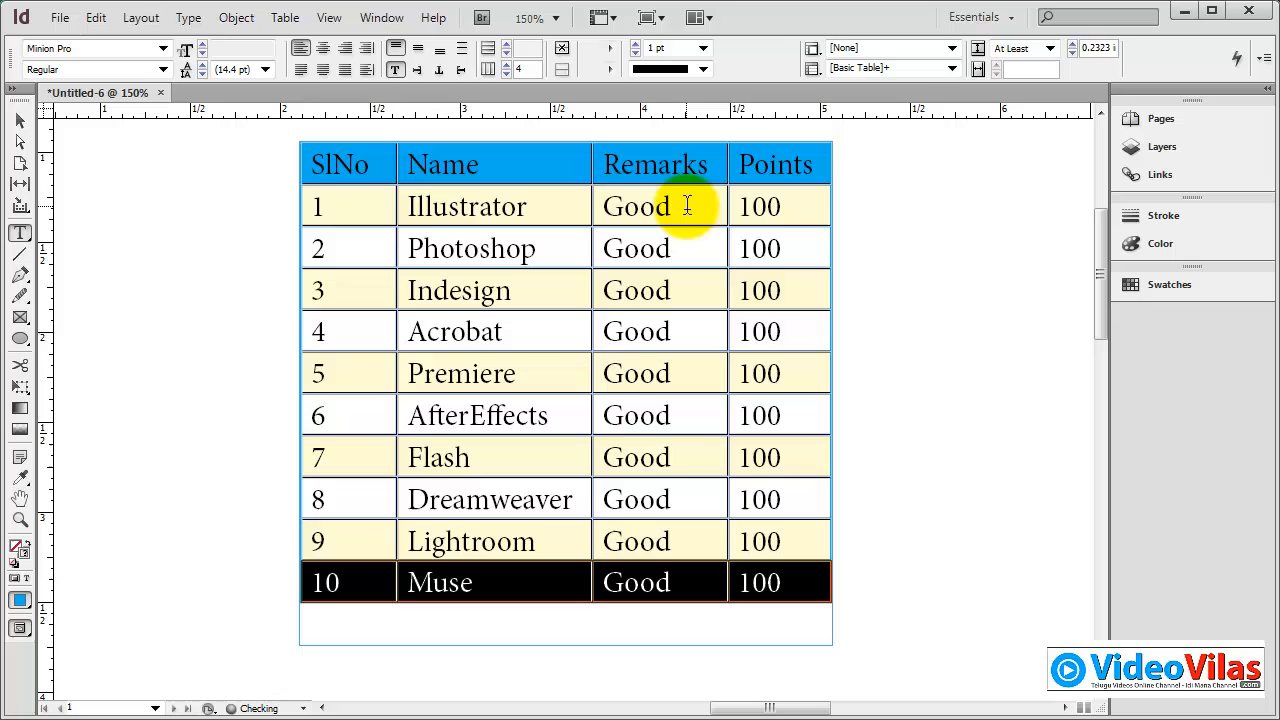
Select only the Muse cell in the table's last row with the cell selection command.
{"action": "left_click", "coordinate": [287, 18]}
{"action": "mouse_move", "coordinate": [340, 226]}
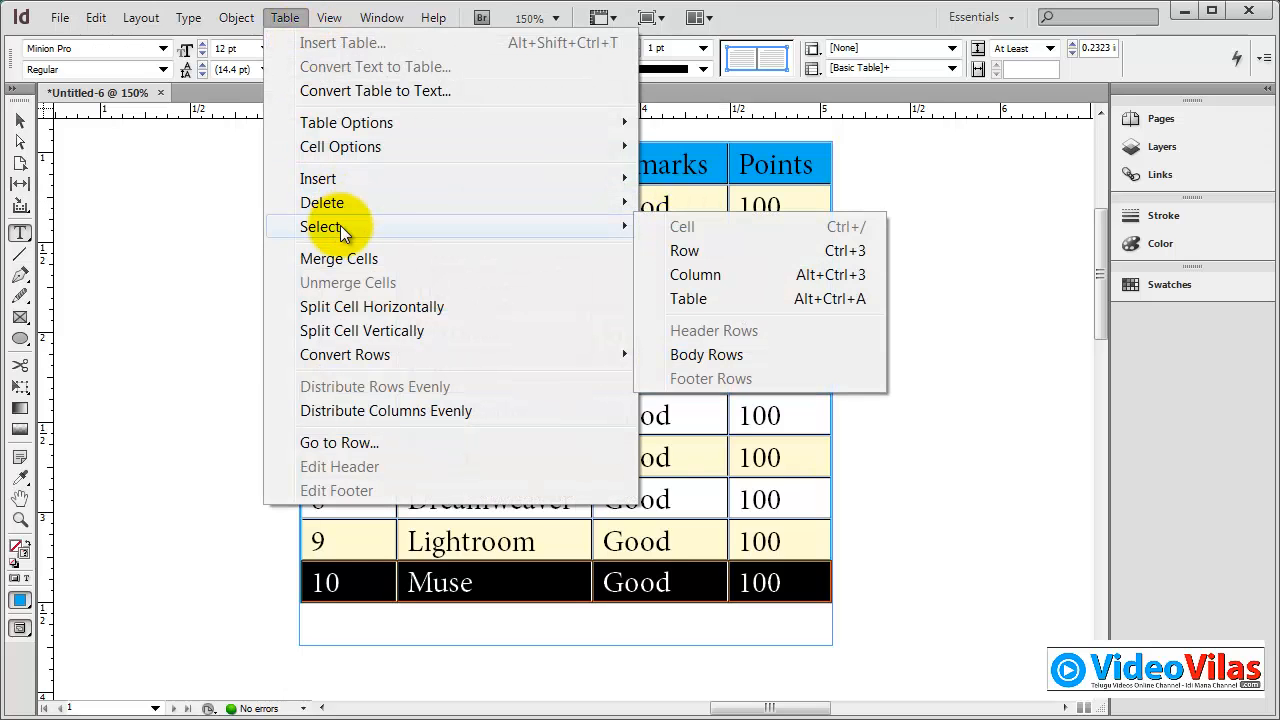
{"action": "left_click", "coordinate": [638, 585]}
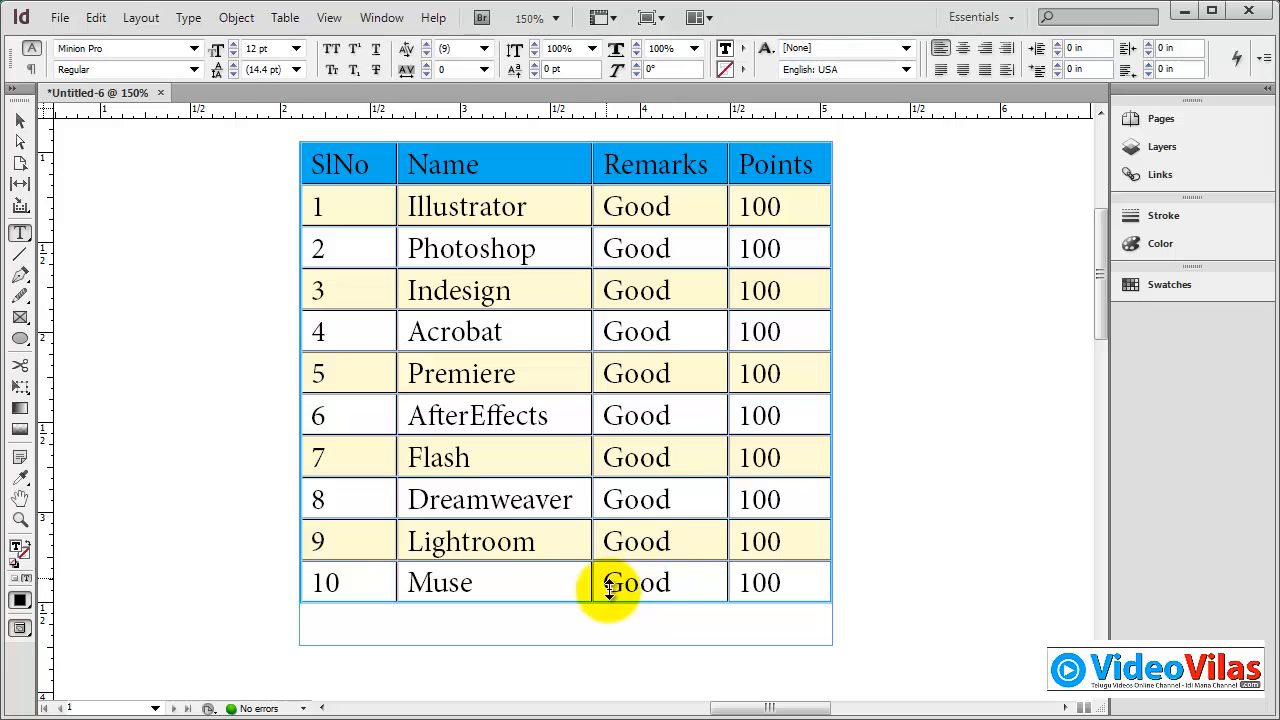
{"action": "left_click", "coordinate": [285, 18]}
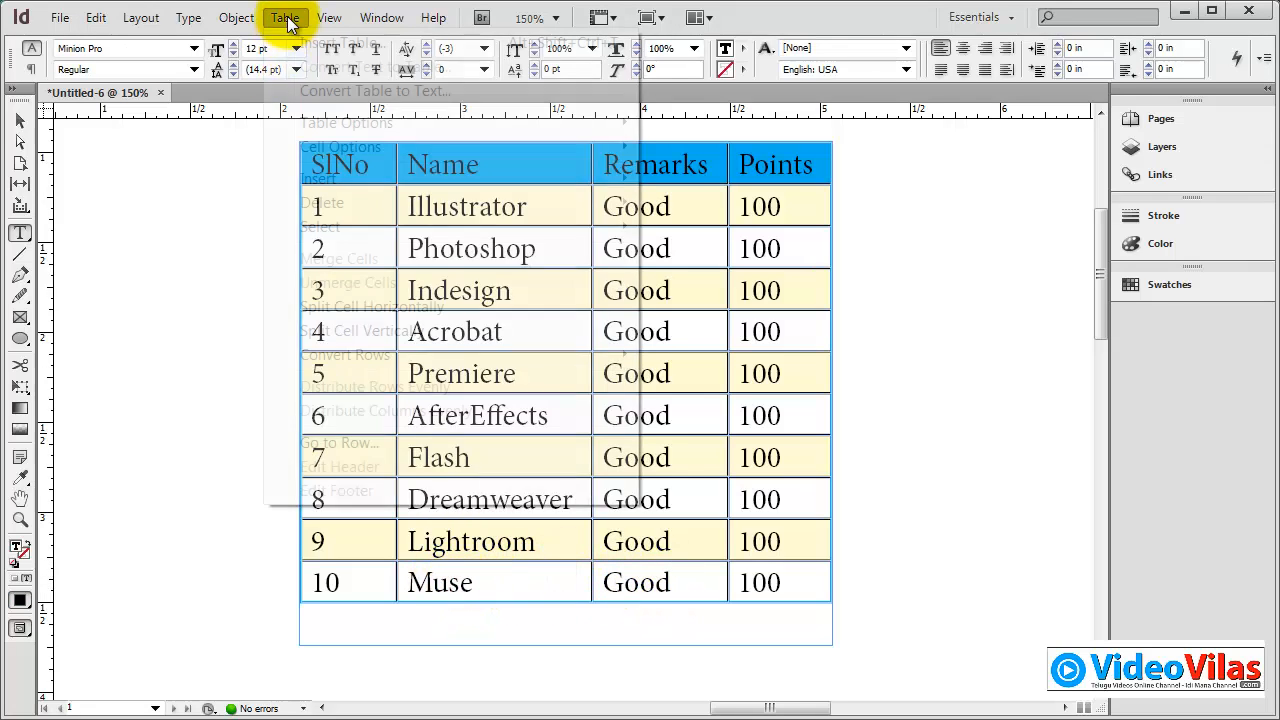
{"action": "mouse_move", "coordinate": [557, 232]}
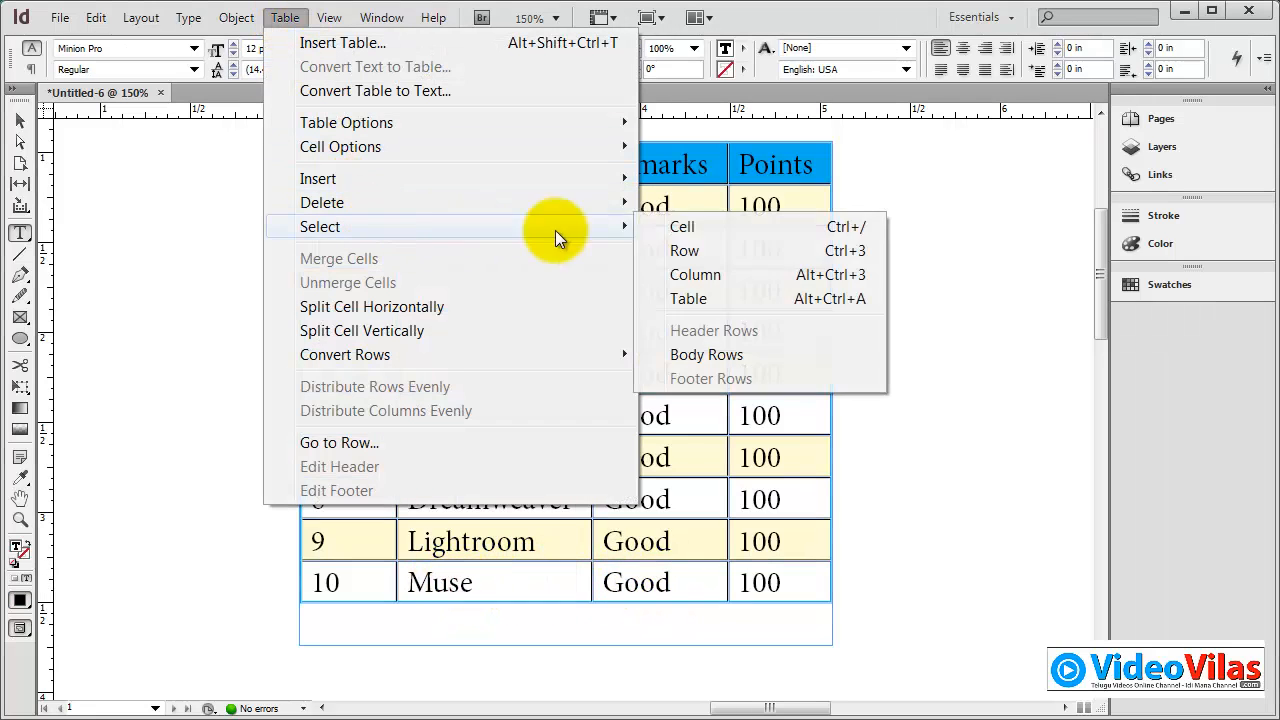
{"action": "left_click", "coordinate": [674, 229]}
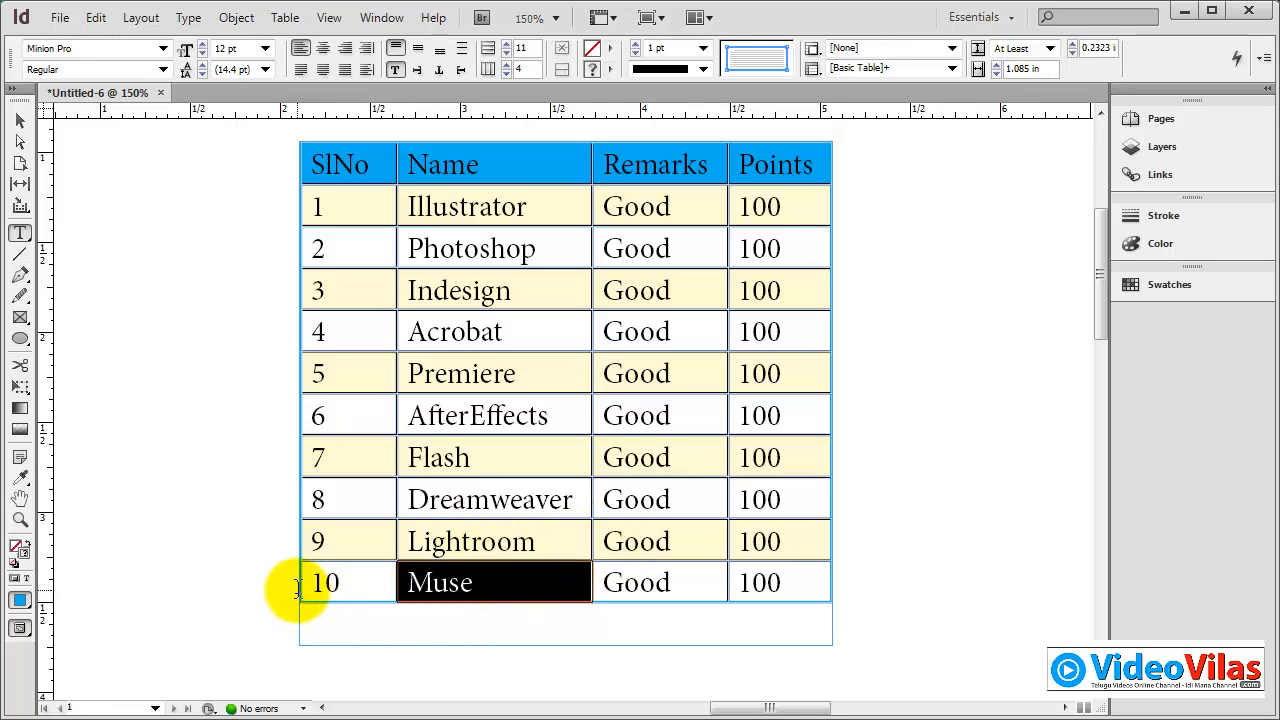
Select the Flash to Muse rows directly in the table, and select all body rows with the selection command.
{"action": "left_click_drag", "start_coordinate": [302, 588], "coordinate": [300, 466]}
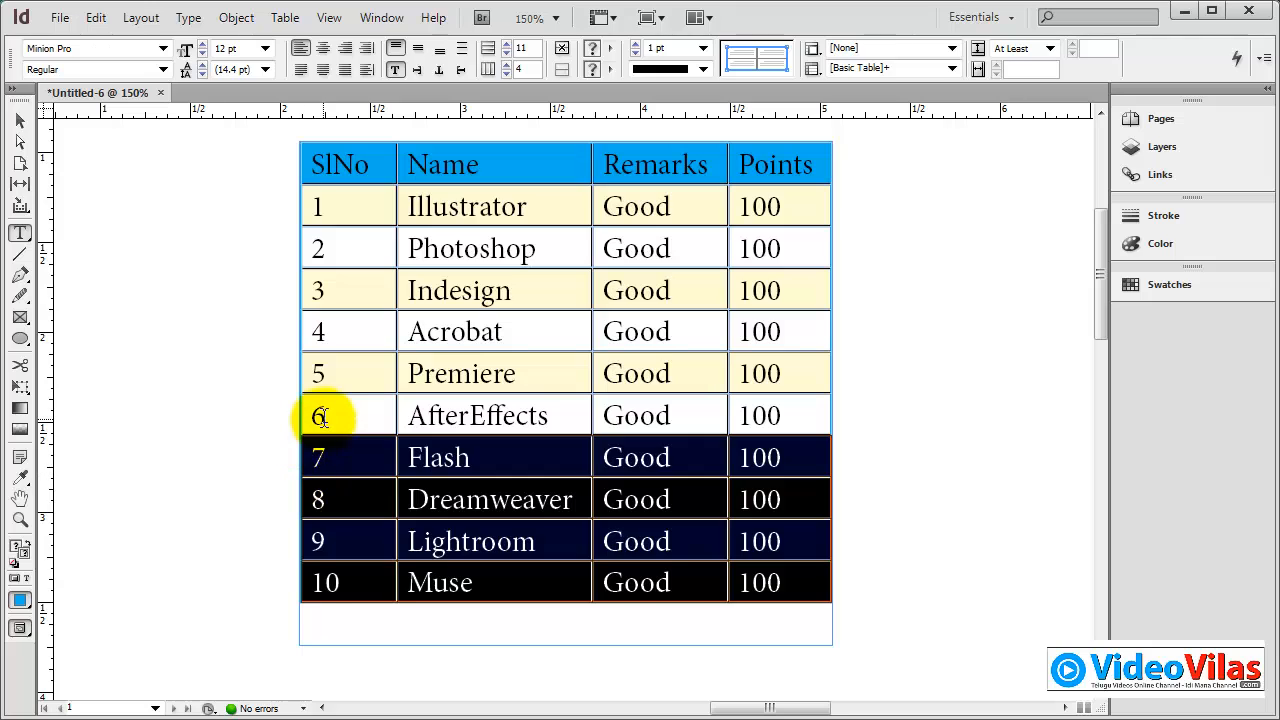
{"action": "left_click", "coordinate": [367, 195]}
{"action": "left_click_drag", "start_coordinate": [360, 150], "coordinate": [759, 205]}
{"action": "left_click", "coordinate": [433, 578]}
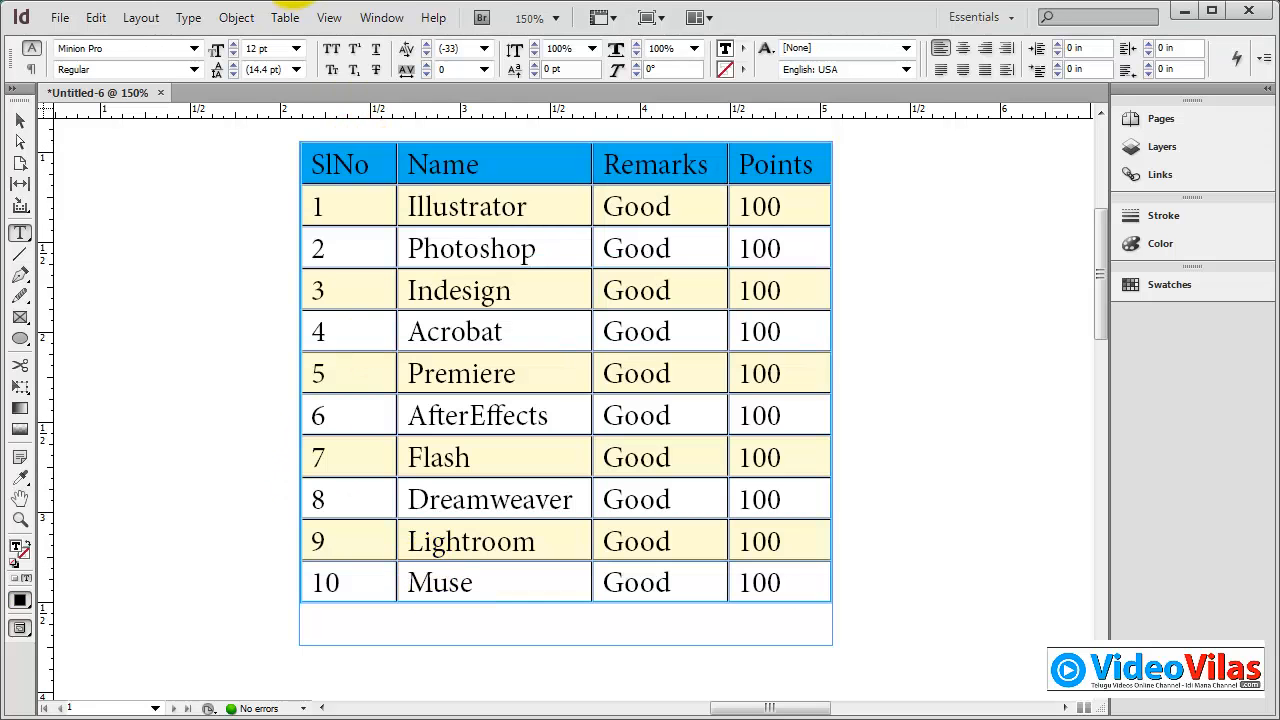
{"action": "left_click", "coordinate": [285, 17]}
{"action": "mouse_move", "coordinate": [358, 224]}
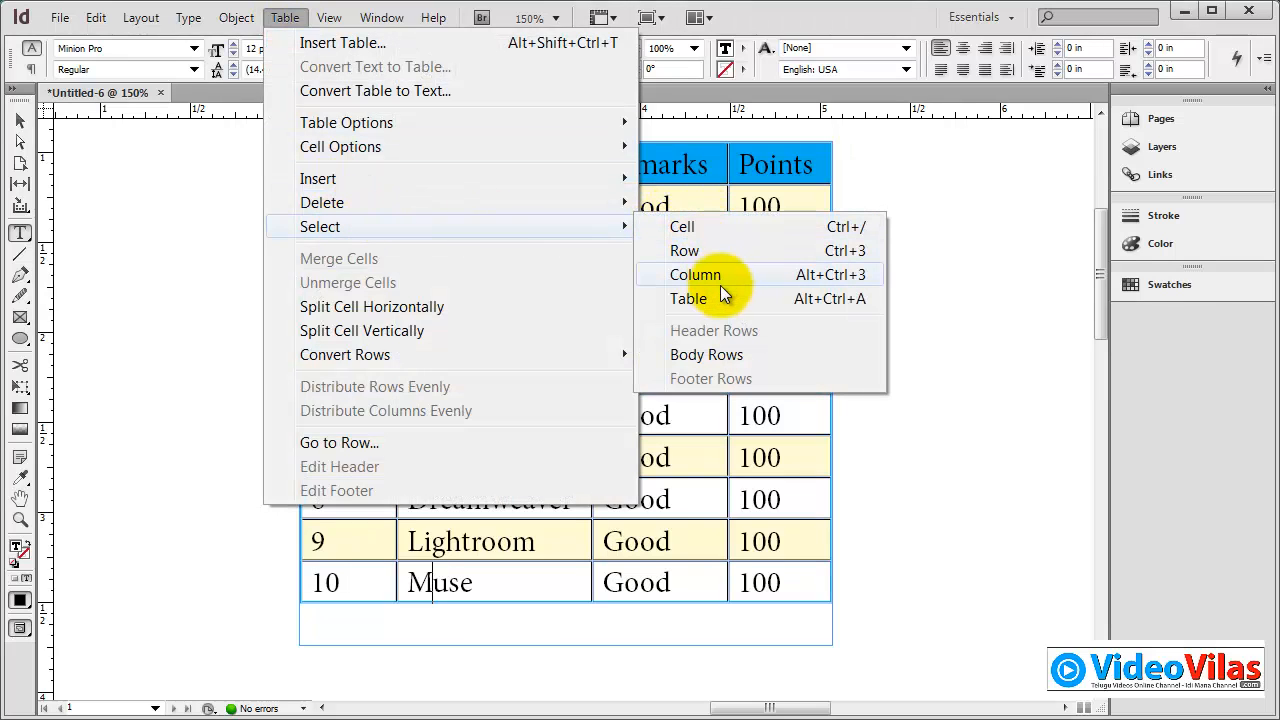
{"action": "left_click", "coordinate": [722, 355]}
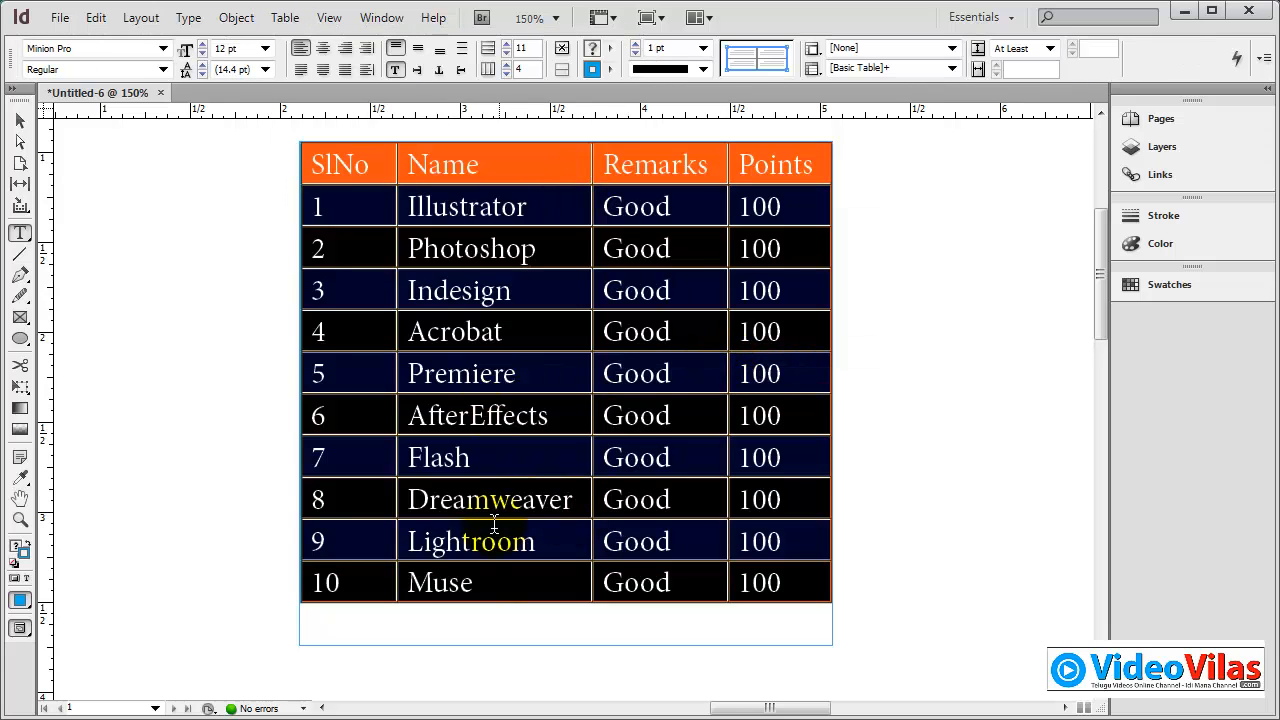
Fit the table's frame to its content, removing the empty space below the Muse row.
{"action": "left_click", "coordinate": [19, 120]}
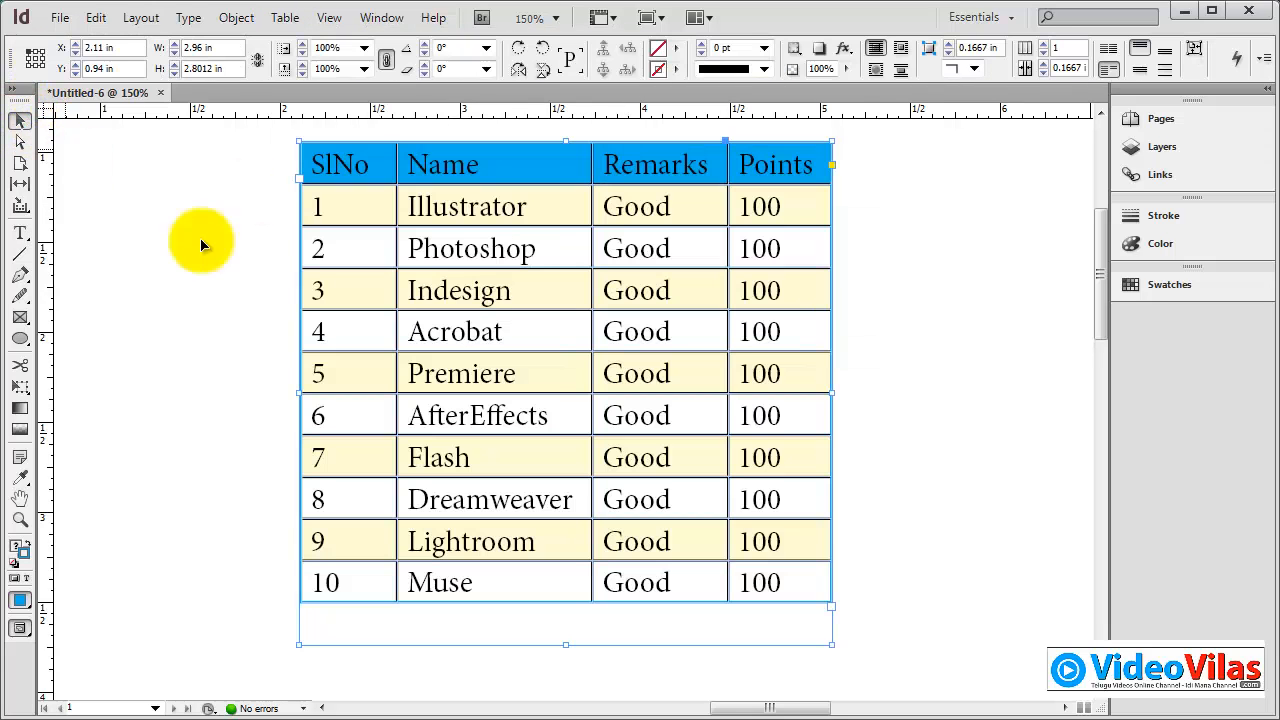
{"action": "double_click", "coordinate": [831, 645]}
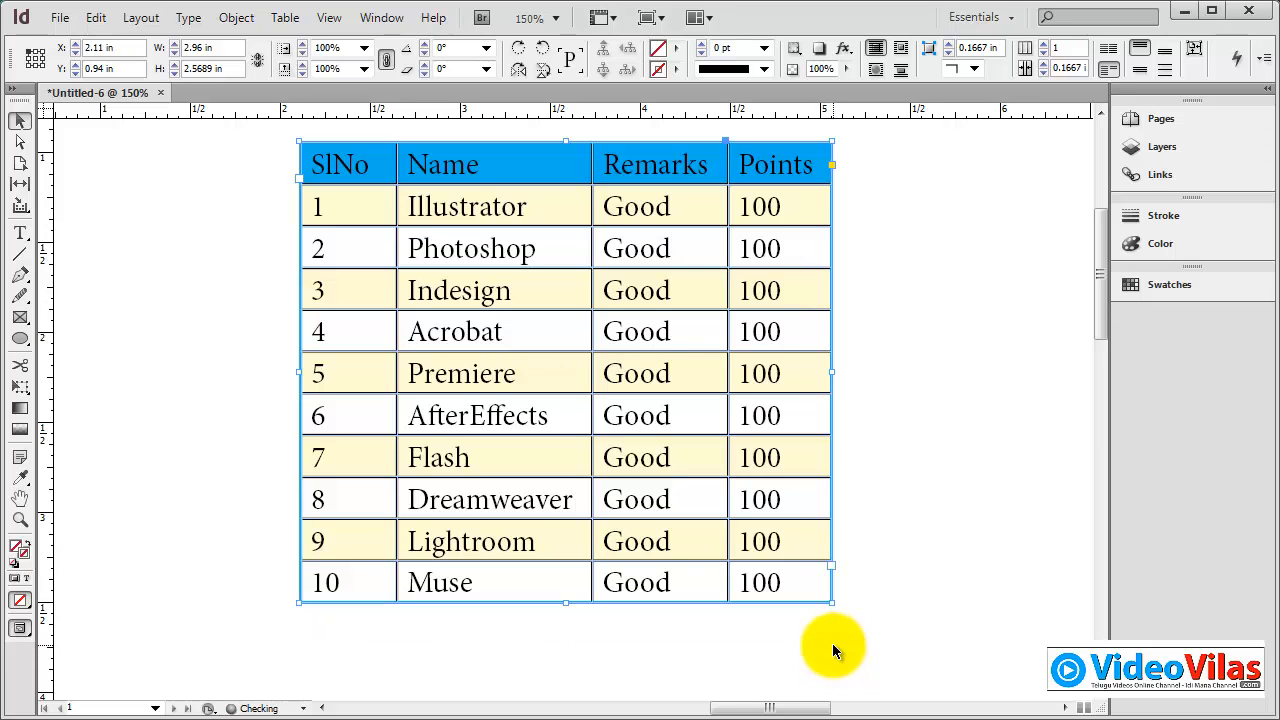
{"action": "left_click", "coordinate": [280, 18]}
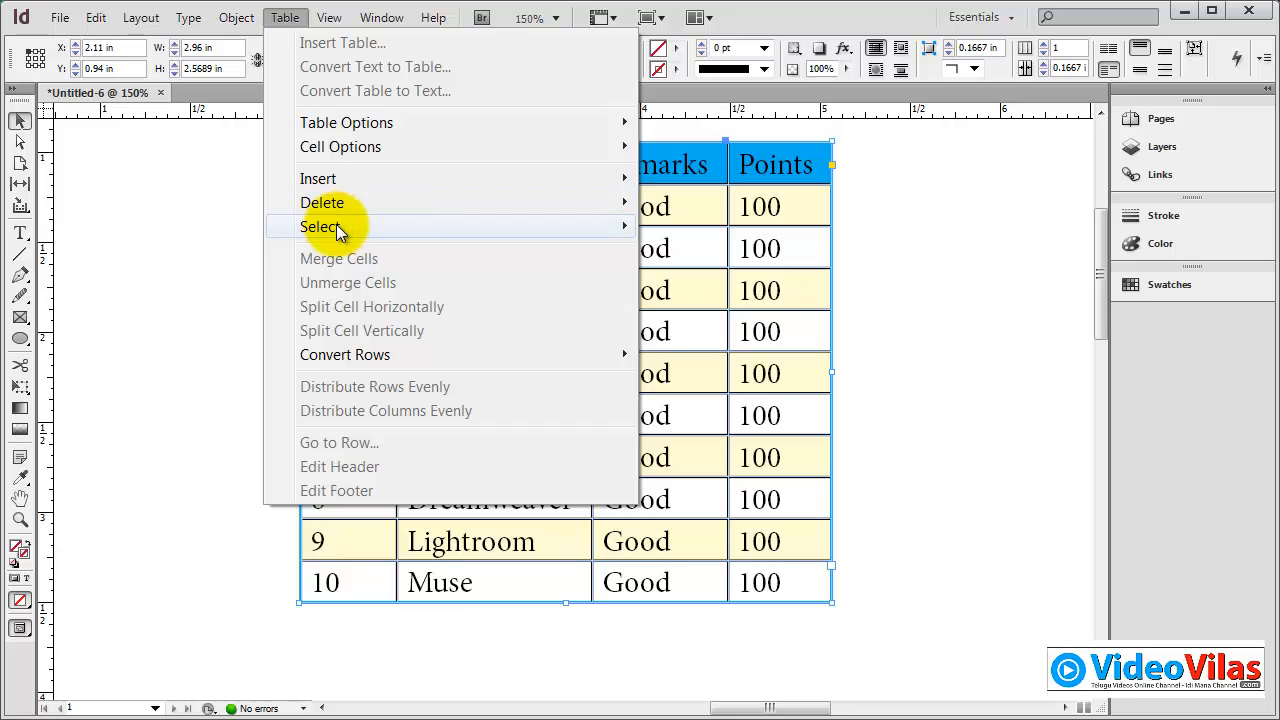
{"action": "mouse_move", "coordinate": [336, 226]}
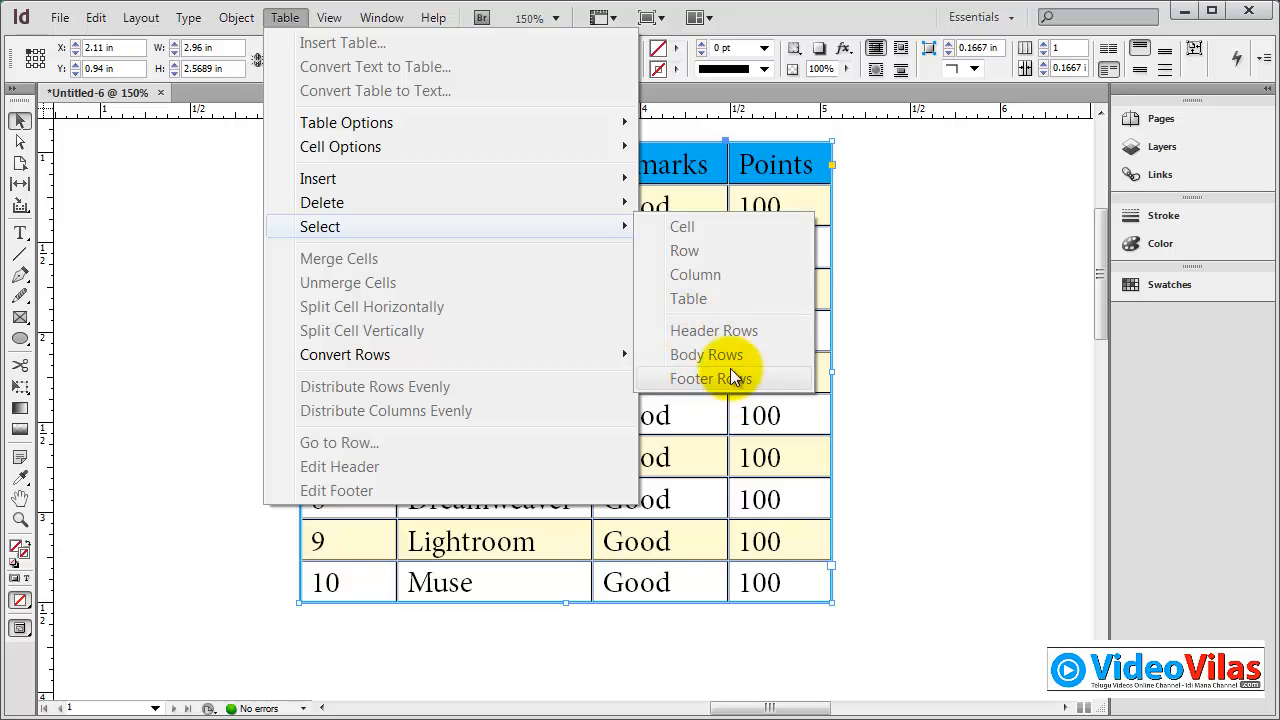
{"action": "left_click", "coordinate": [744, 440]}
{"action": "left_click", "coordinate": [332, 180]}
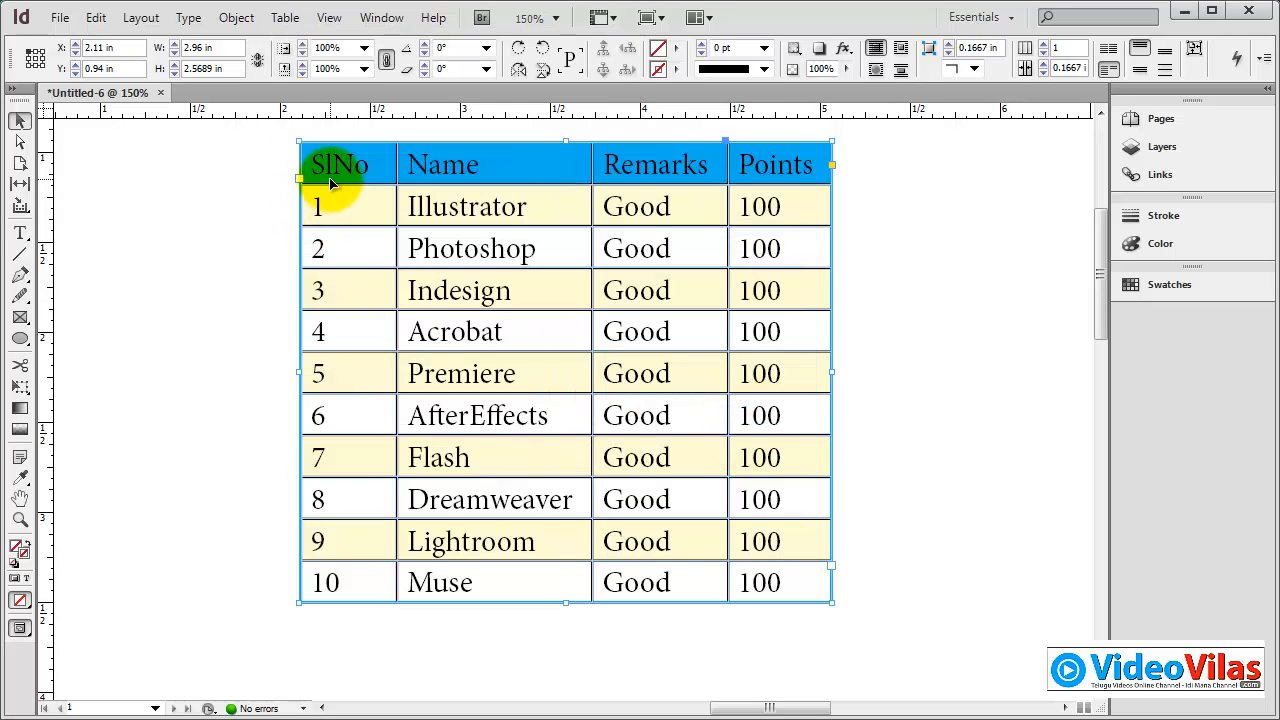
{"action": "left_click", "coordinate": [288, 18]}
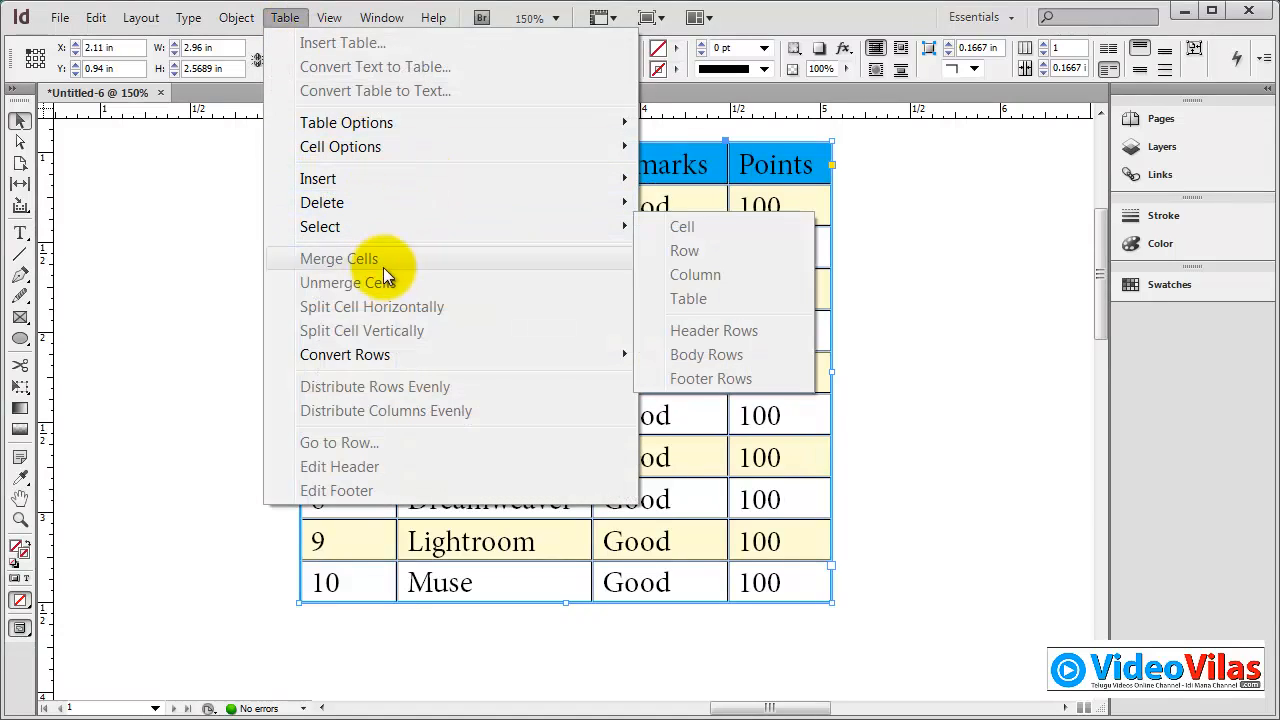
{"action": "left_click", "coordinate": [689, 503]}
Move the table frame to X 1.99 in, Y 1.14 in, and set the table's number of header rows to 1.
{"action": "left_click_drag", "start_coordinate": [388, 167], "coordinate": [357, 213]}
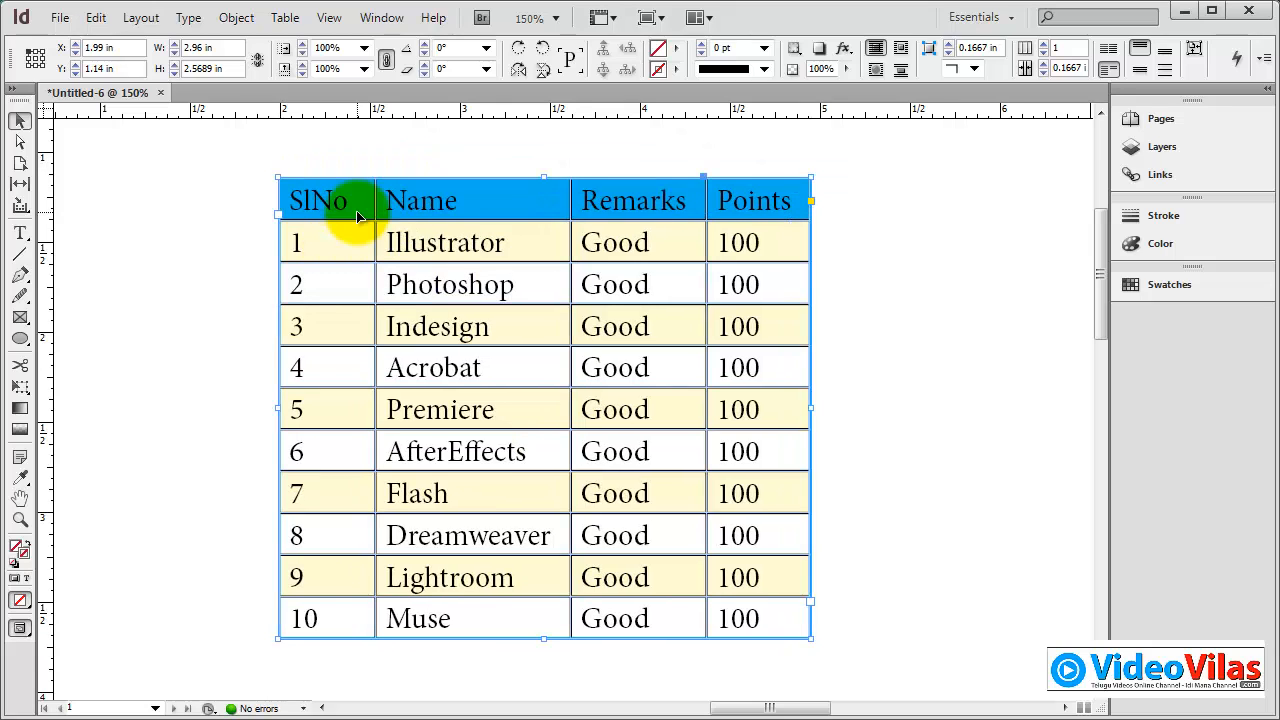
{"action": "double_click", "coordinate": [310, 203]}
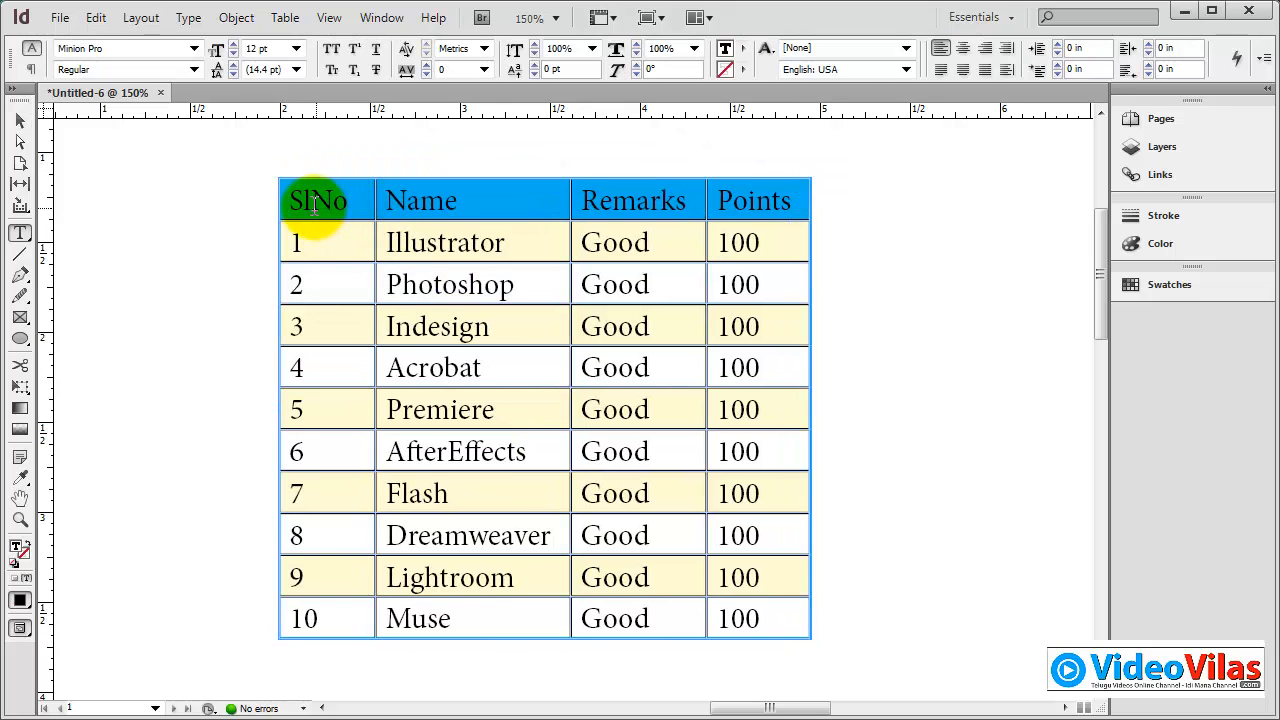
{"action": "left_click", "coordinate": [286, 19]}
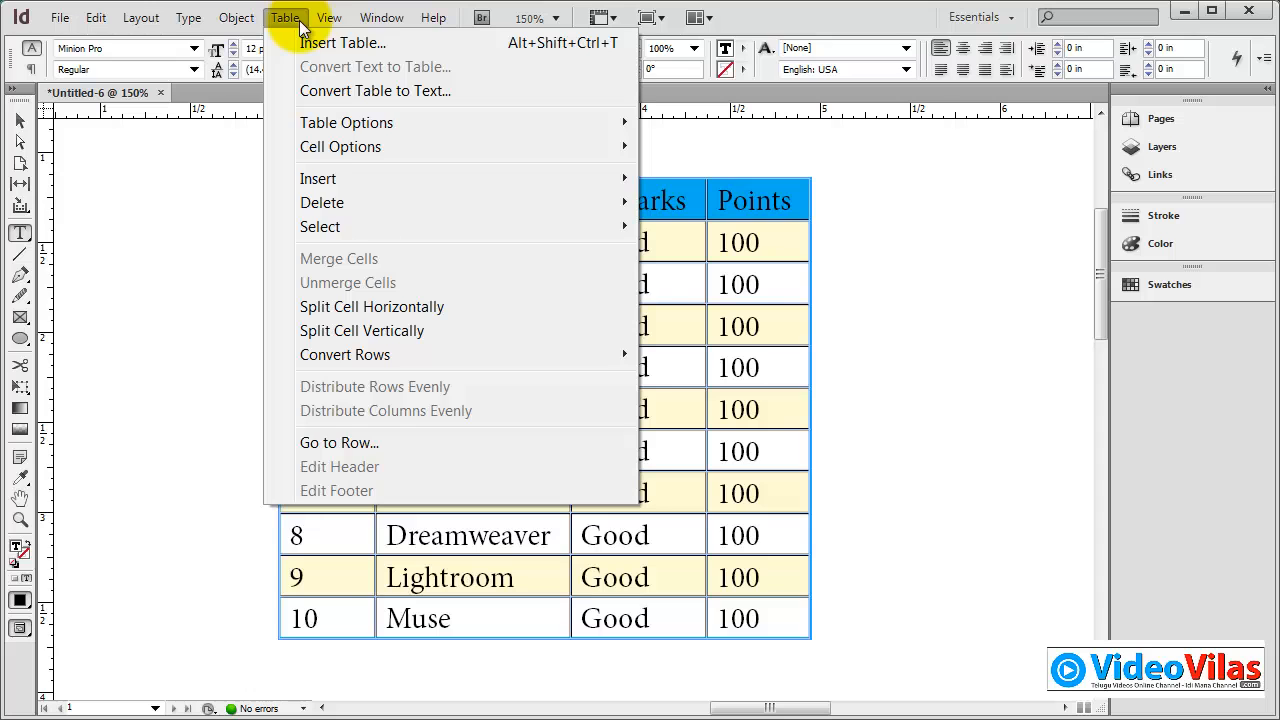
{"action": "mouse_move", "coordinate": [312, 126]}
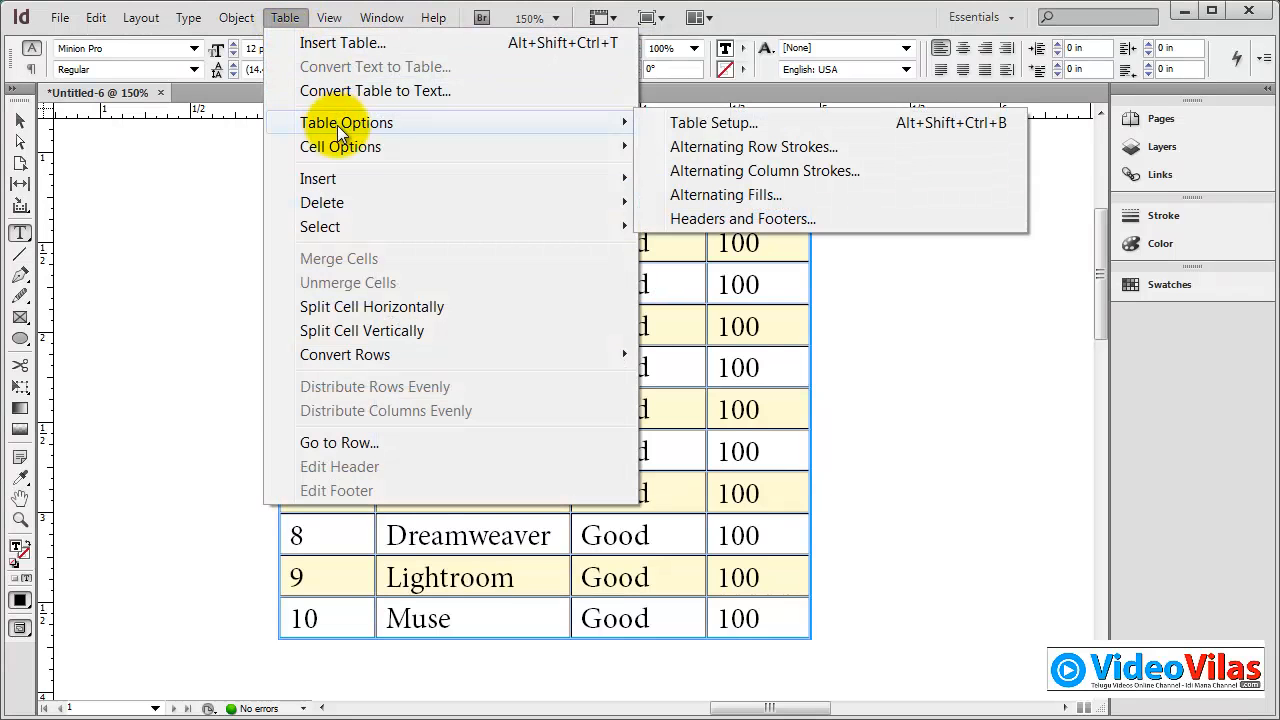
{"action": "left_click", "coordinate": [720, 220]}
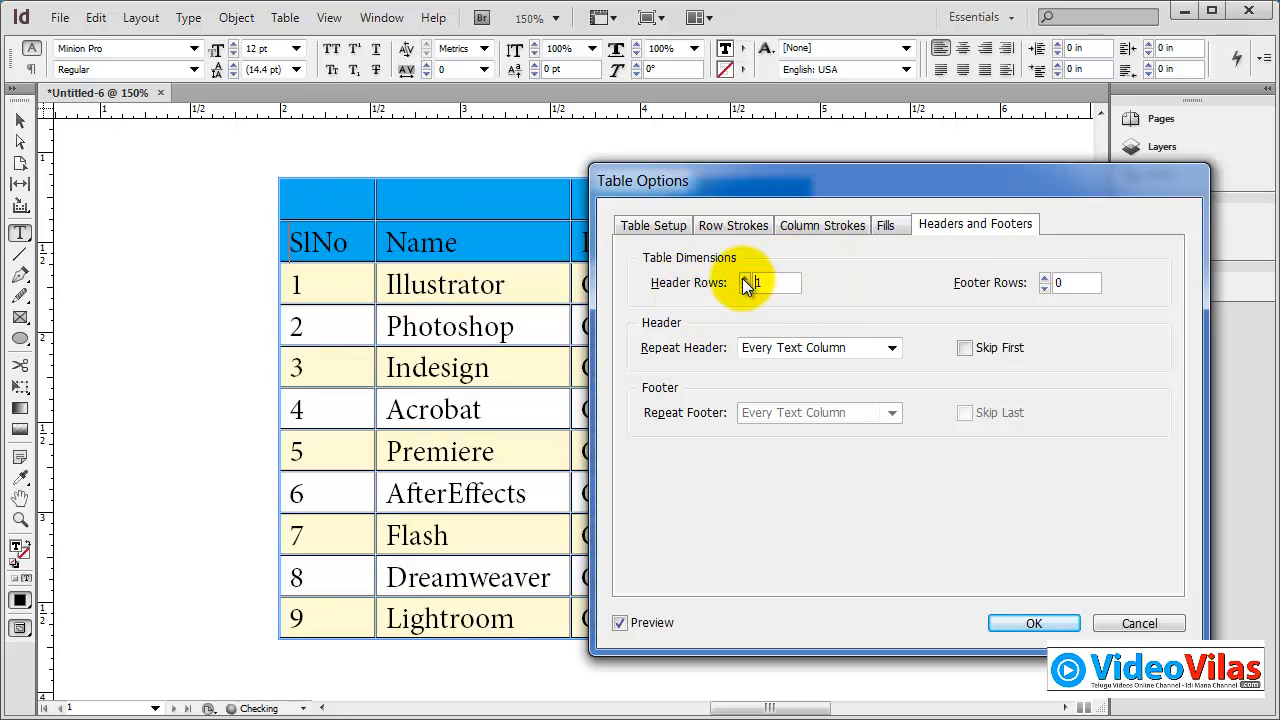
{"action": "left_click", "coordinate": [1034, 623]}
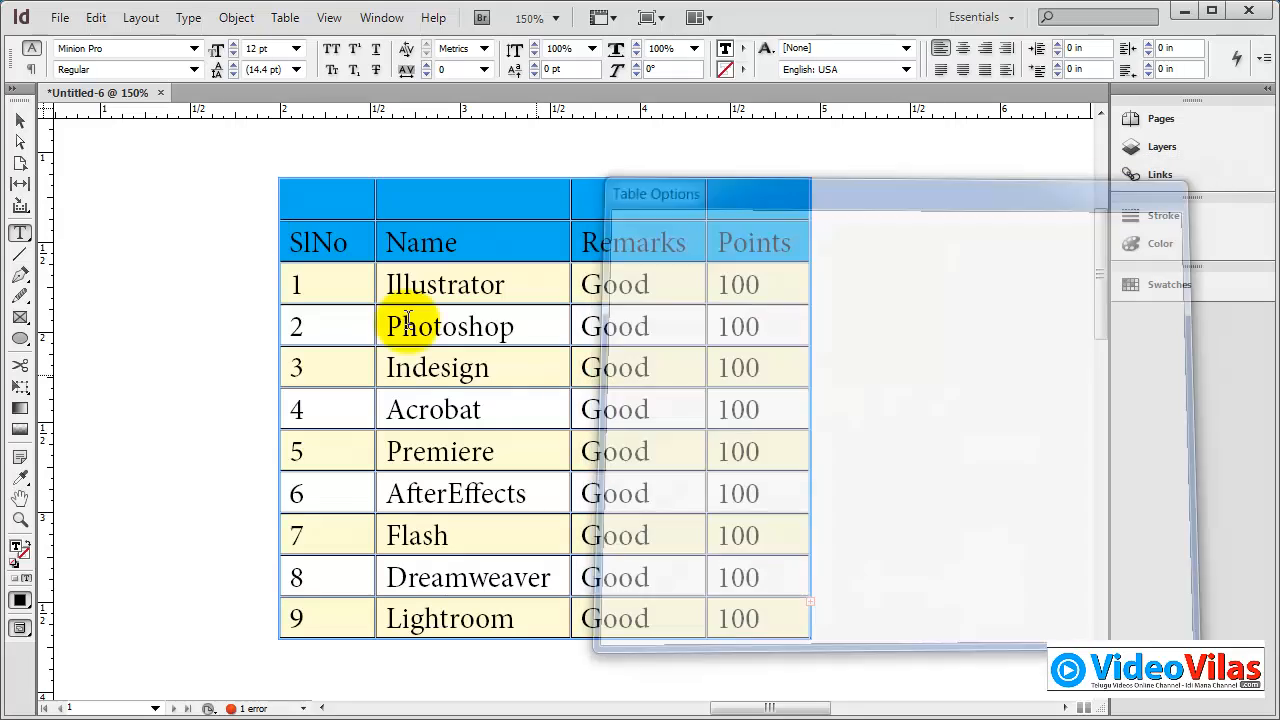
Enlarge the table's frame downward until the Muse row fits, and fit the frame to its content.
{"action": "left_click", "coordinate": [19, 120]}
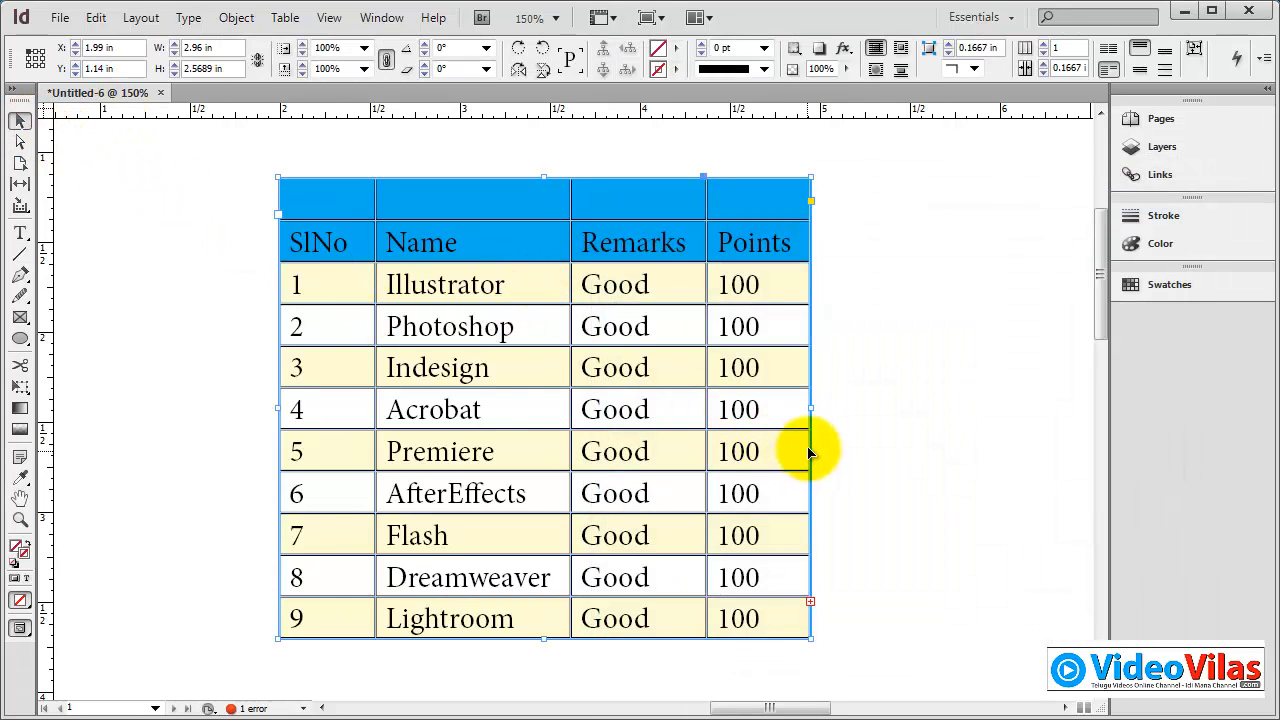
{"action": "left_click", "coordinate": [860, 425]}
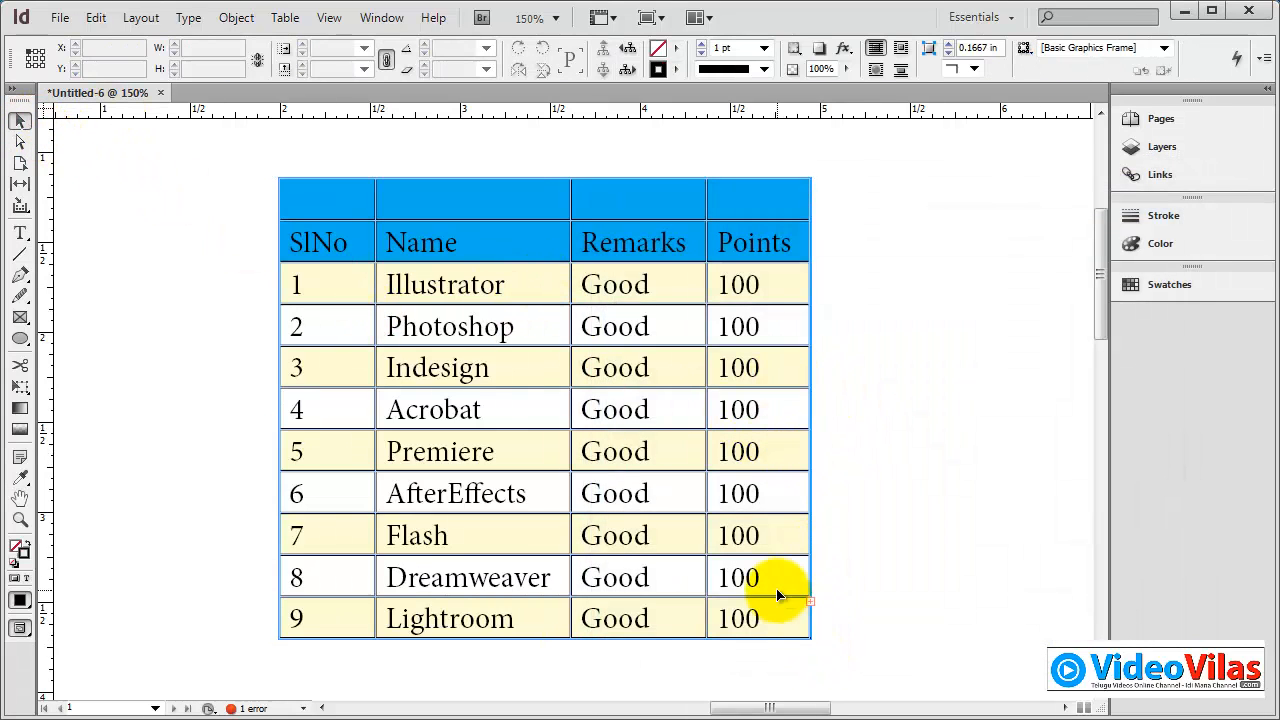
{"action": "left_click", "coordinate": [809, 632]}
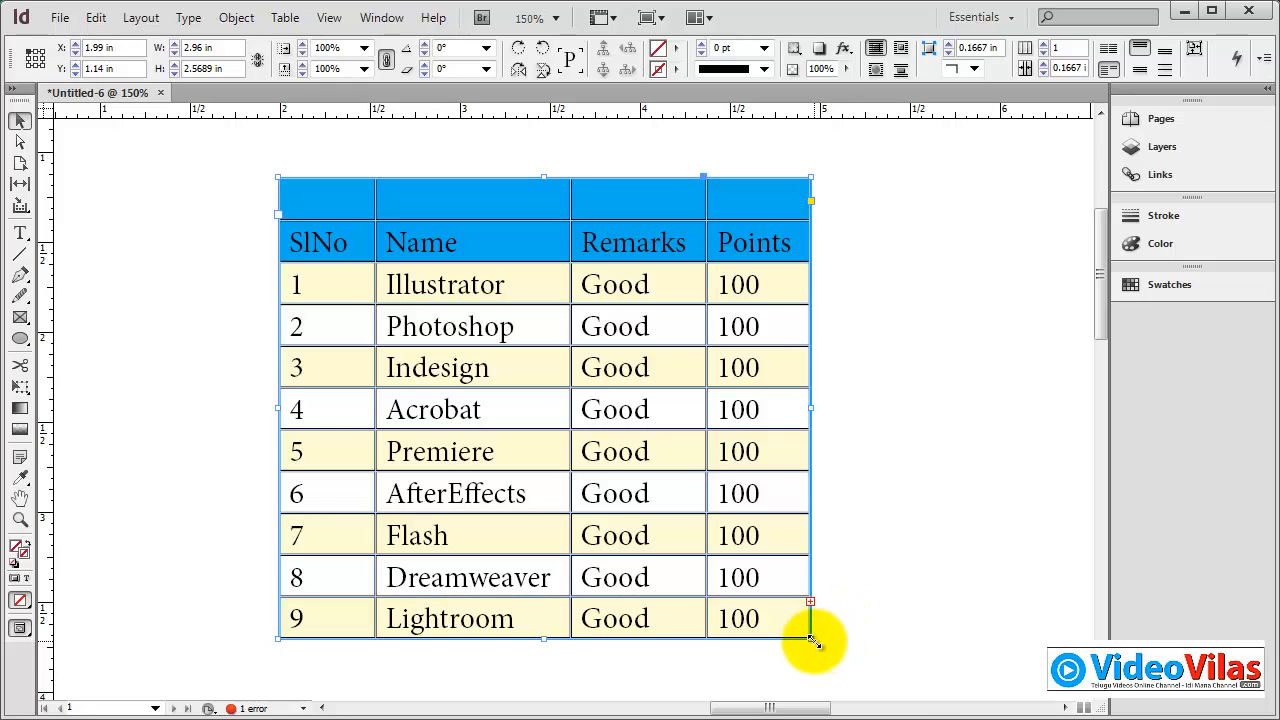
{"action": "left_click_drag", "start_coordinate": [810, 637], "coordinate": [840, 680]}
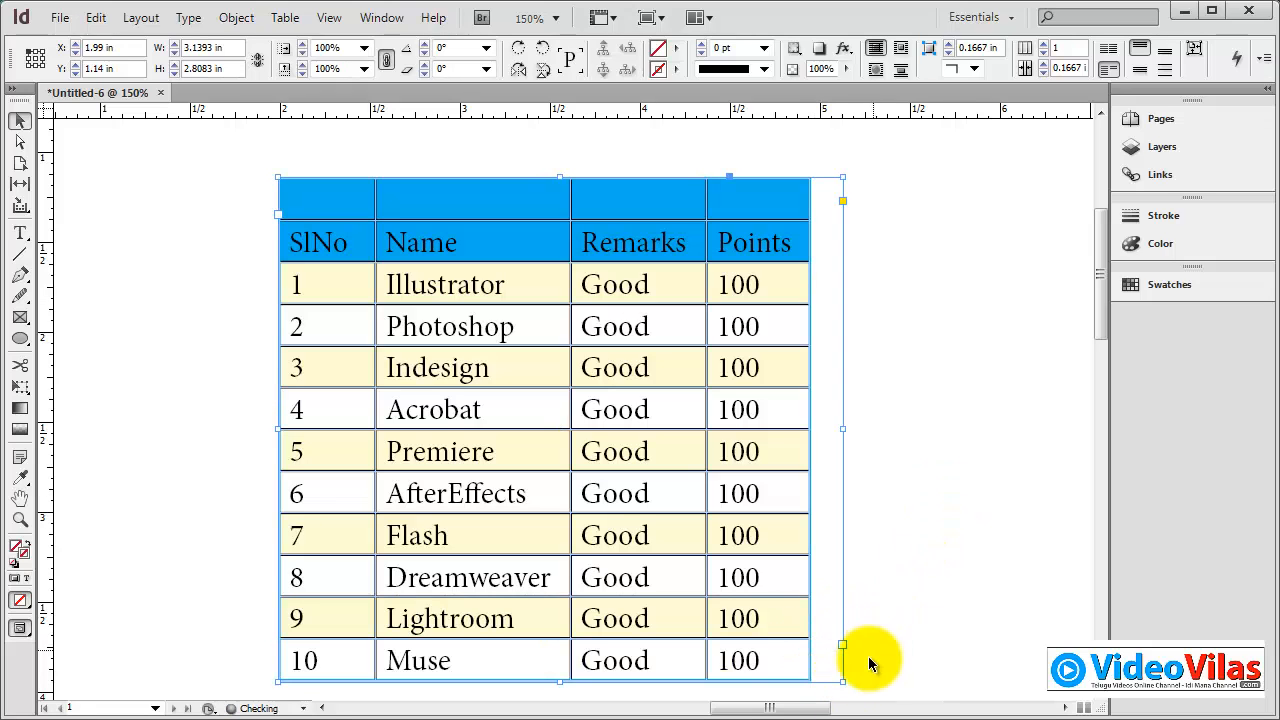
{"action": "double_click", "coordinate": [843, 680]}
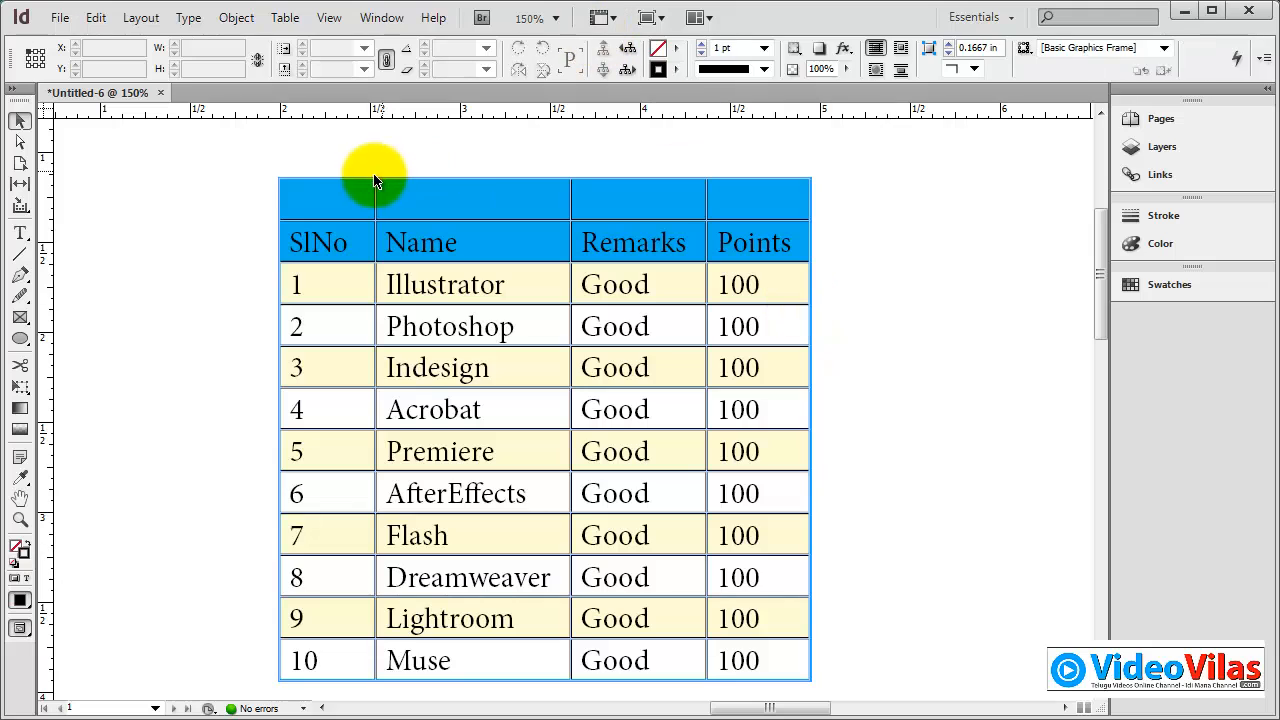
Merge the four empty cells of the row above the column titles into one cell.
{"action": "left_click_drag", "start_coordinate": [362, 192], "coordinate": [721, 203]}
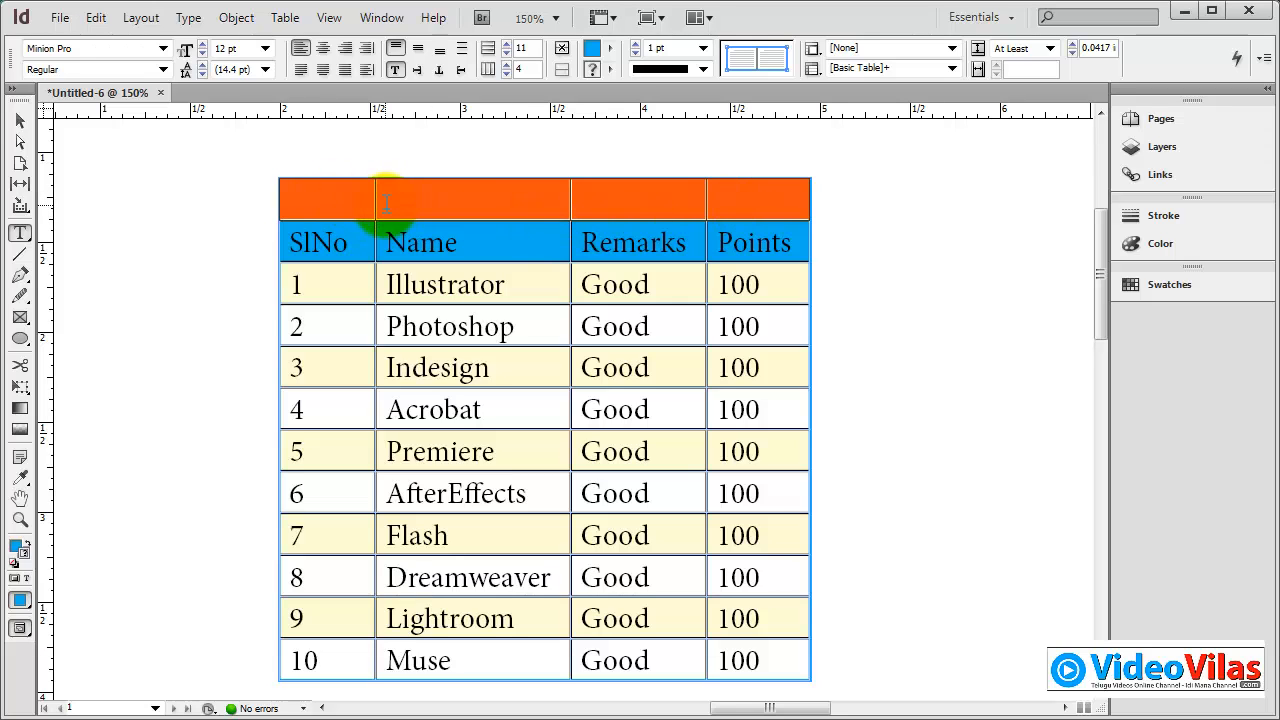
{"action": "left_click", "coordinate": [287, 19]}
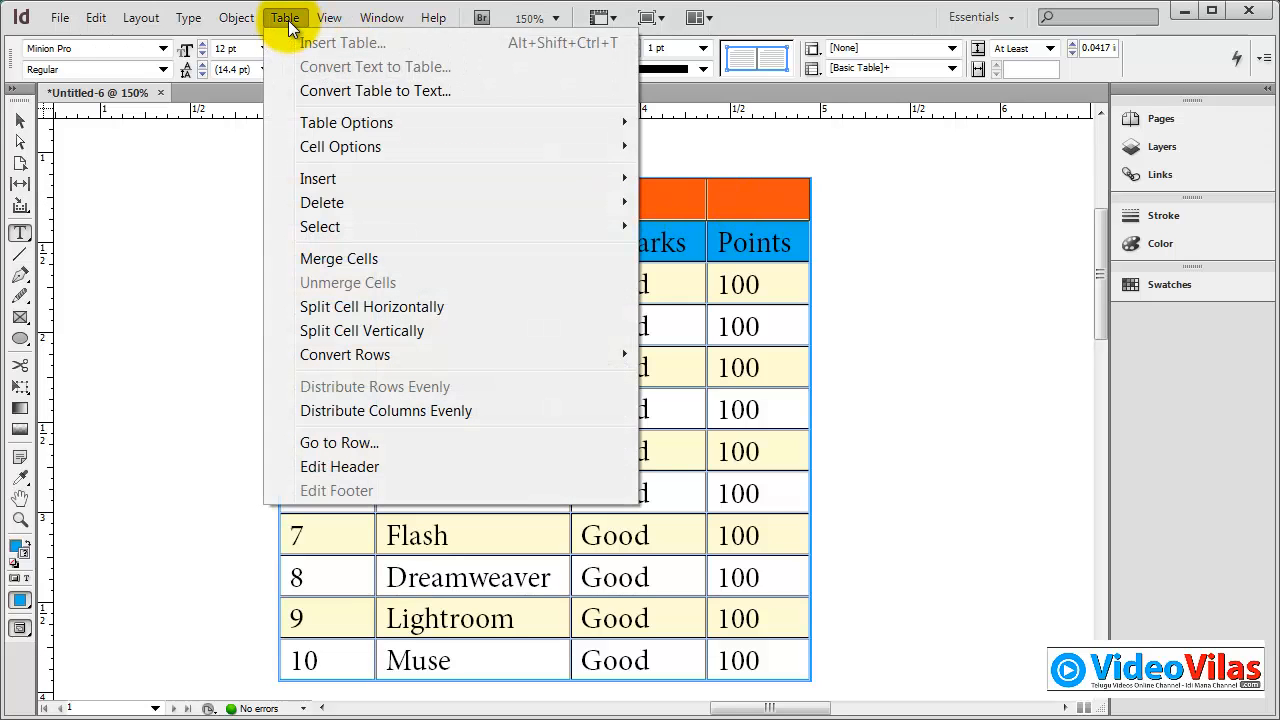
{"action": "left_click", "coordinate": [335, 260]}
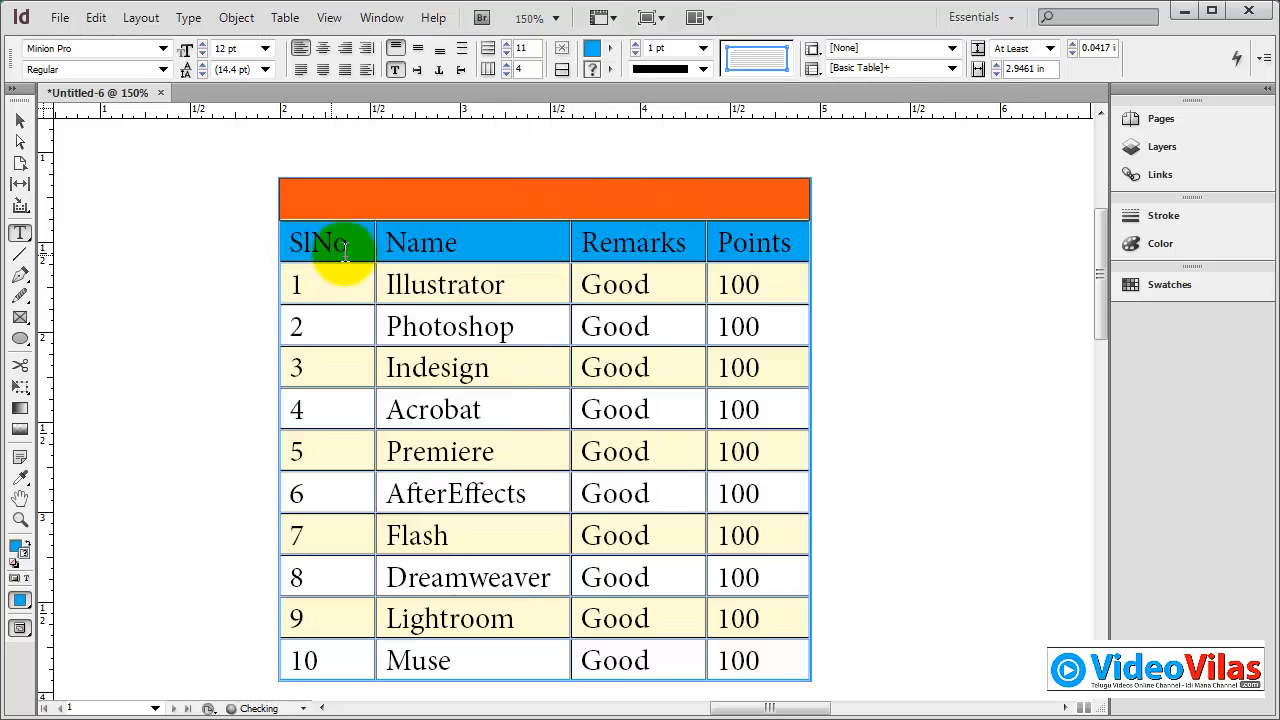
{"action": "left_click", "coordinate": [363, 200]}
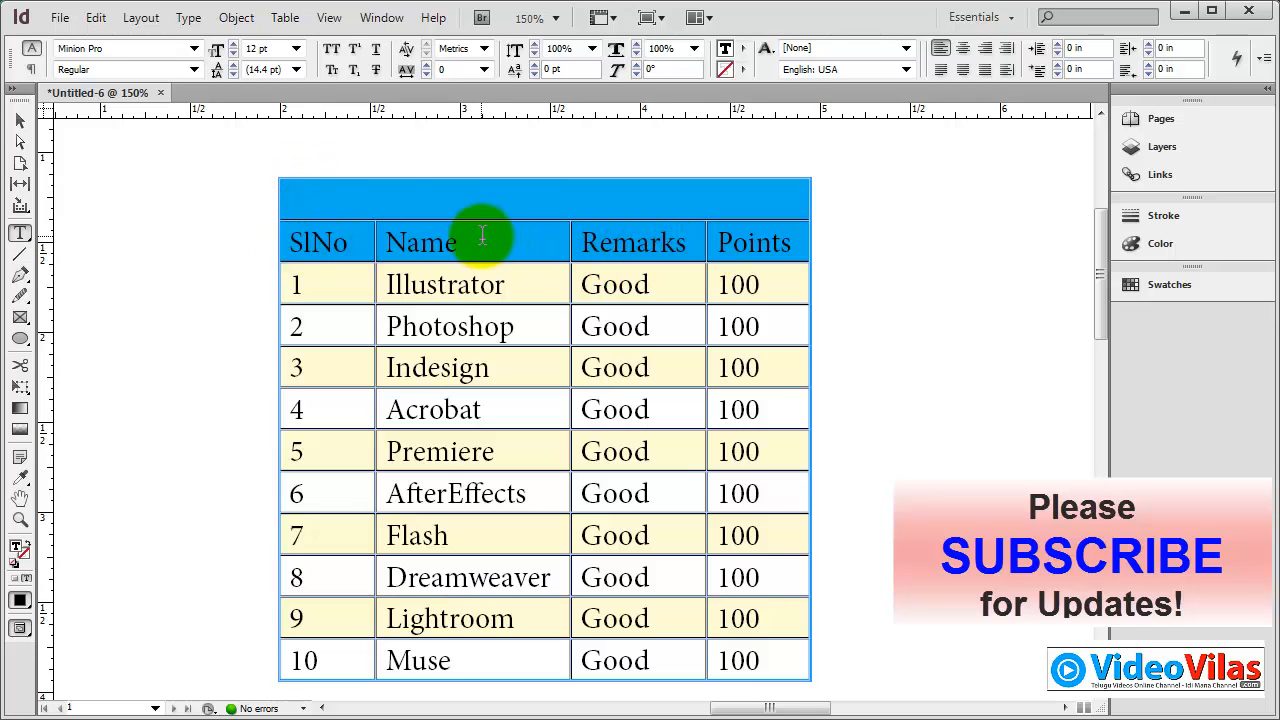
Set the cell fill color of the merged header cell to [None].
{"action": "left_click", "coordinate": [280, 200]}
{"action": "left_click", "coordinate": [285, 17]}
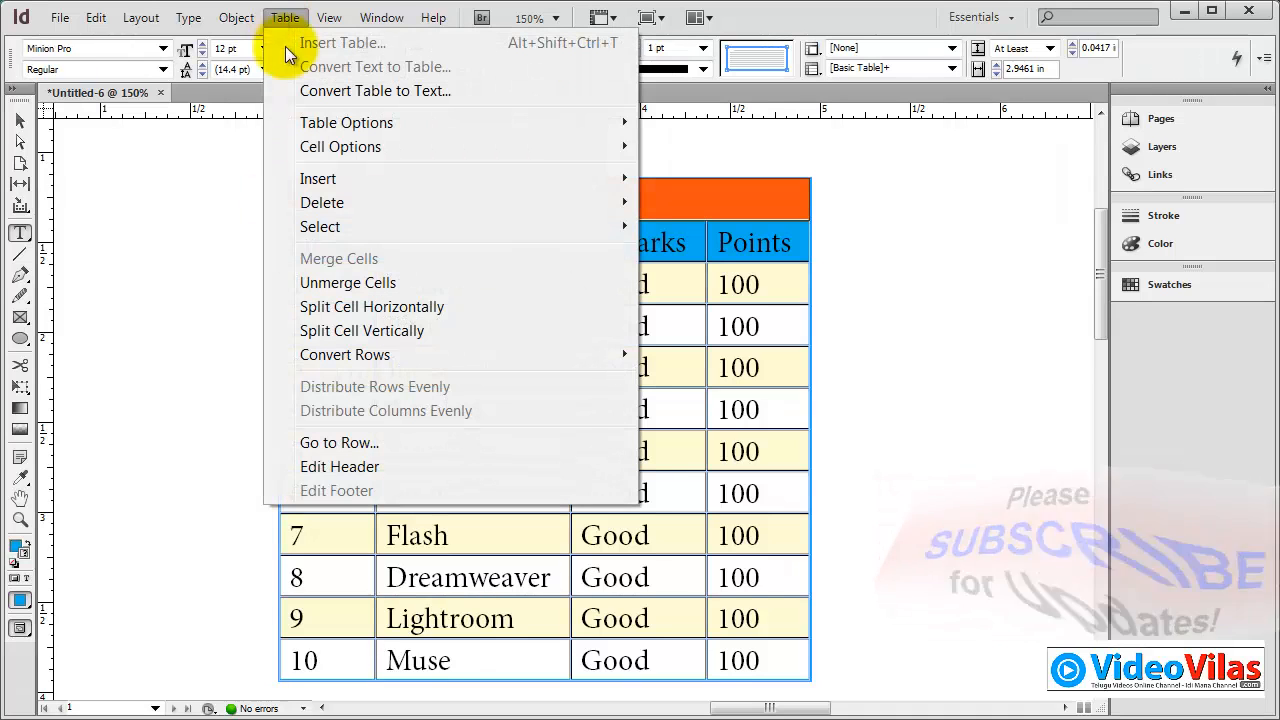
{"action": "mouse_move", "coordinate": [555, 152]}
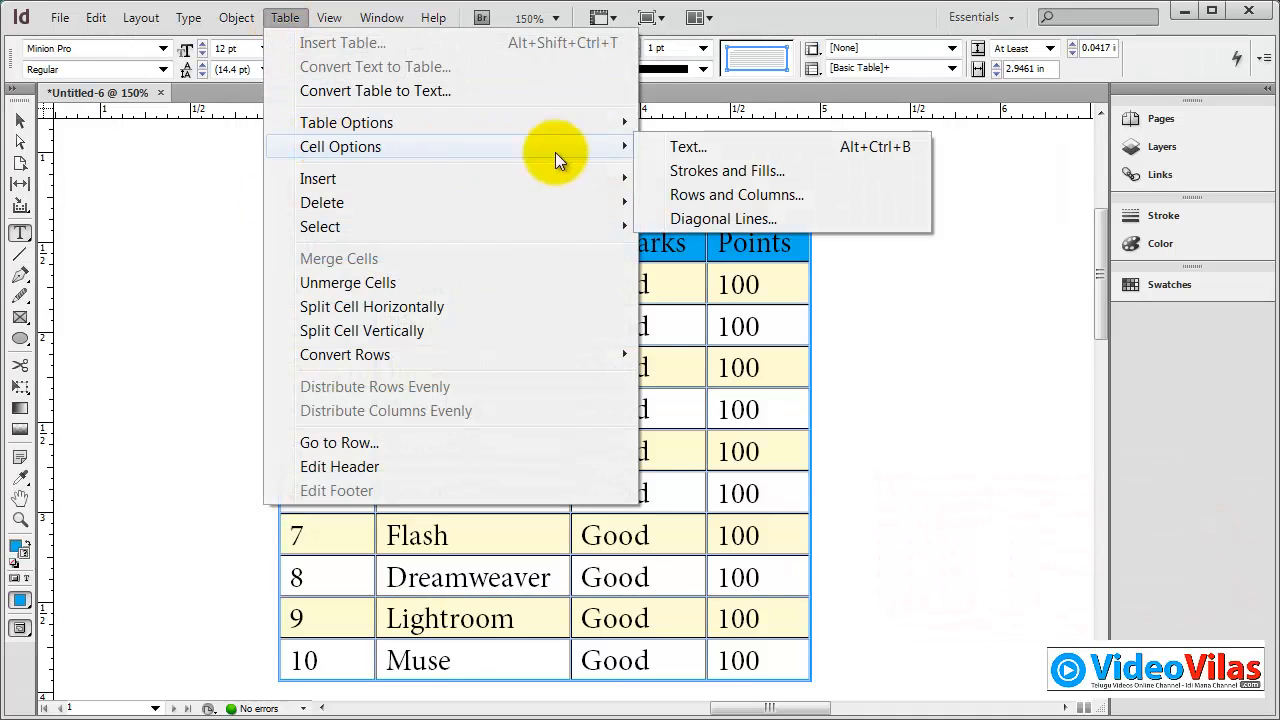
{"action": "left_click", "coordinate": [711, 171]}
{"action": "left_click", "coordinate": [830, 466]}
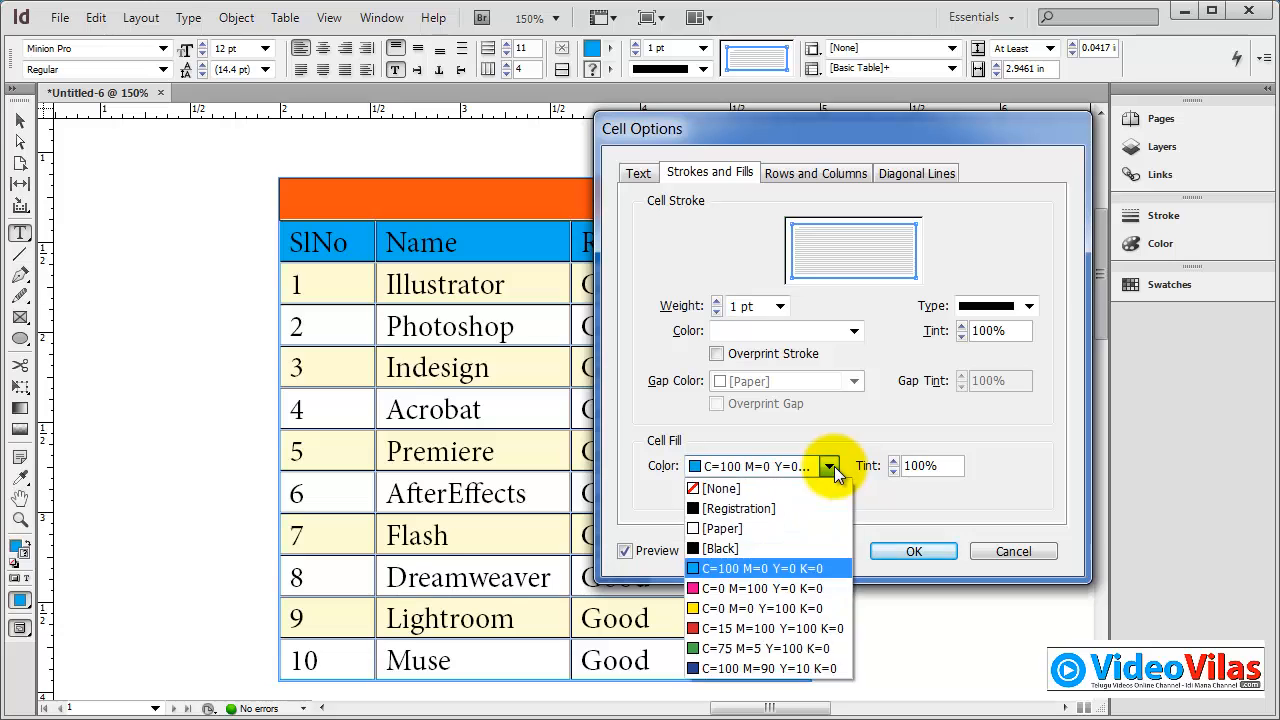
{"action": "left_click", "coordinate": [764, 484]}
{"action": "left_click", "coordinate": [897, 554]}
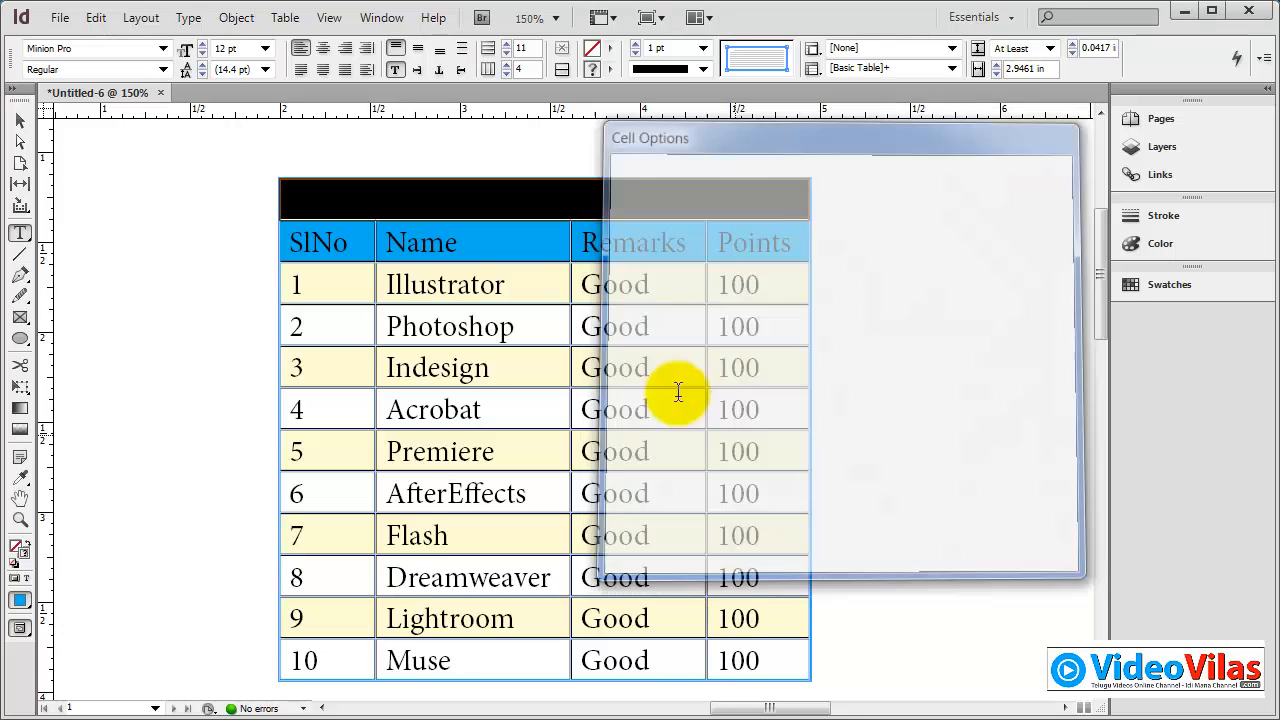
Enter "My first table practice in indesign..." in the merged header cell and set its font to Garamond.
{"action": "left_click", "coordinate": [543, 258]}
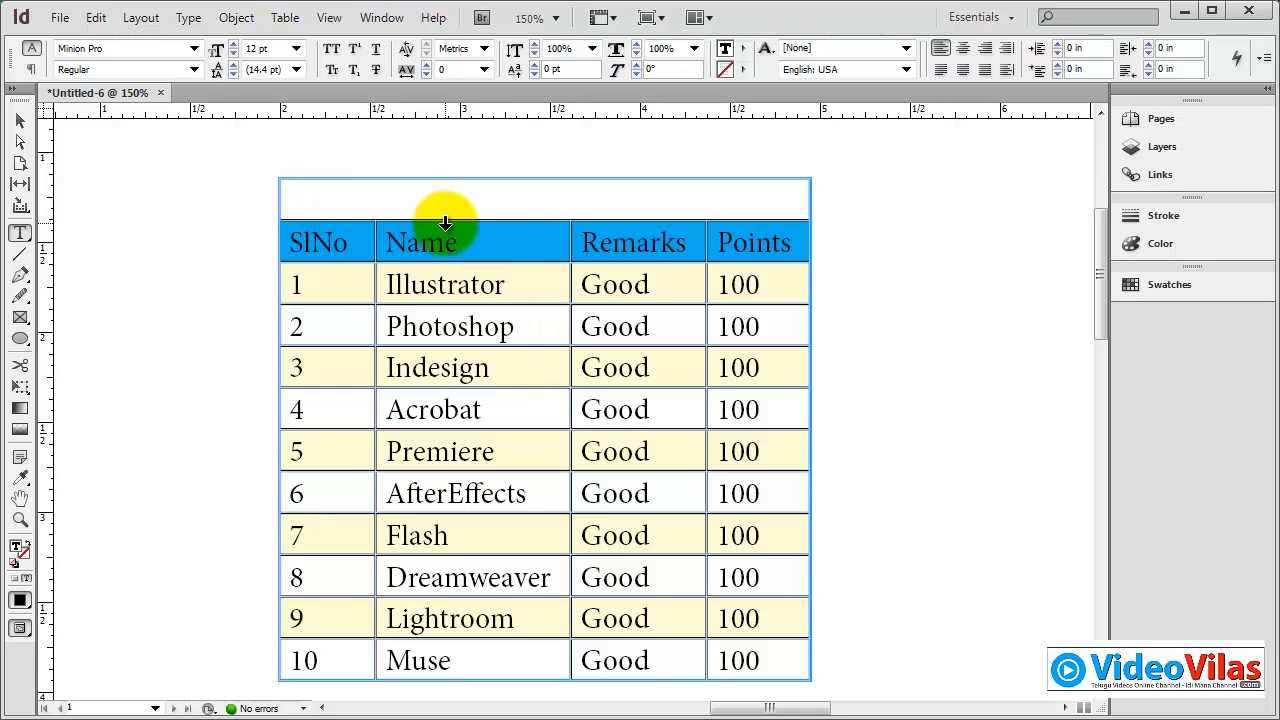
{"action": "type", "text": "My first table practice in indesign..."}
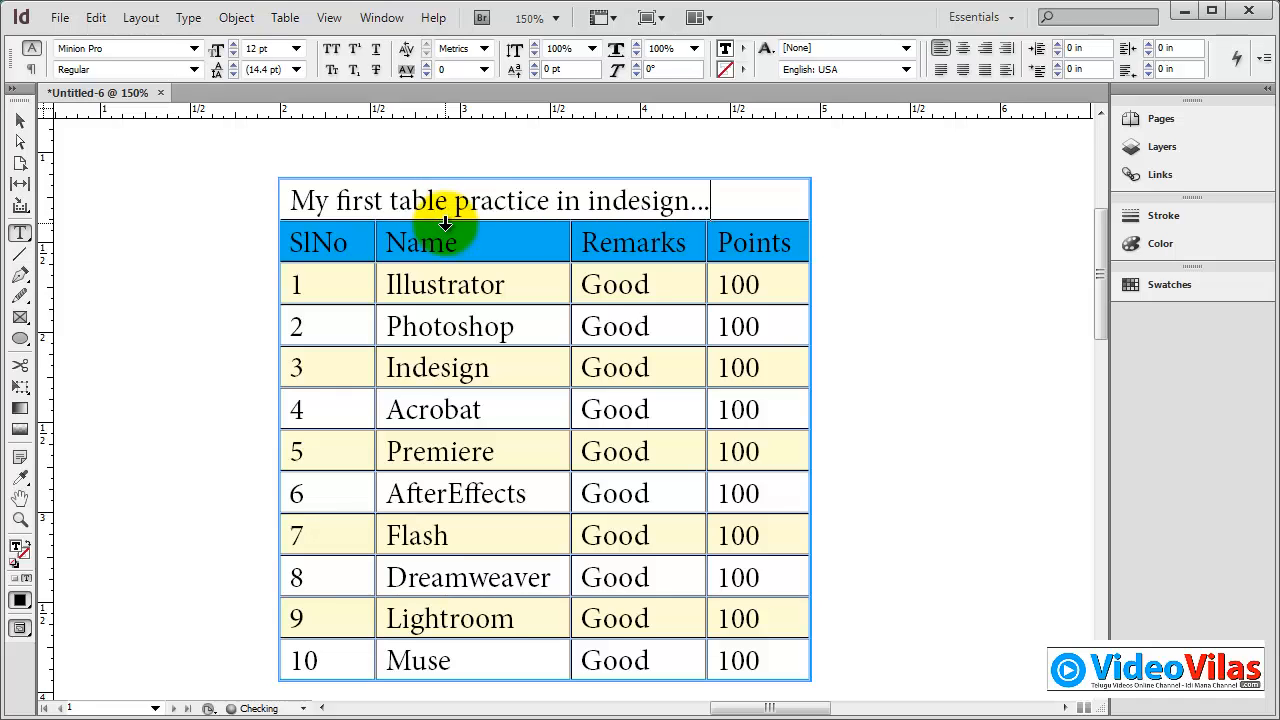
{"action": "left_click_drag", "start_coordinate": [297, 200], "coordinate": [691, 211]}
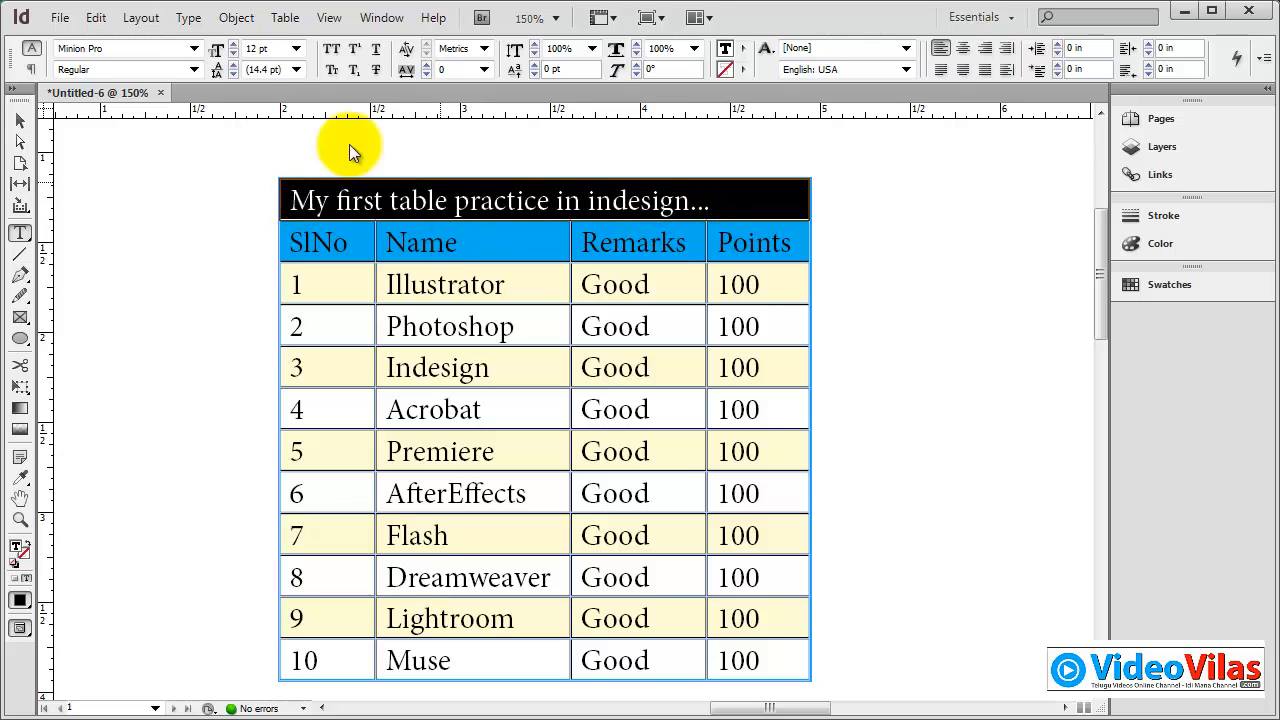
{"action": "left_click", "coordinate": [167, 48]}
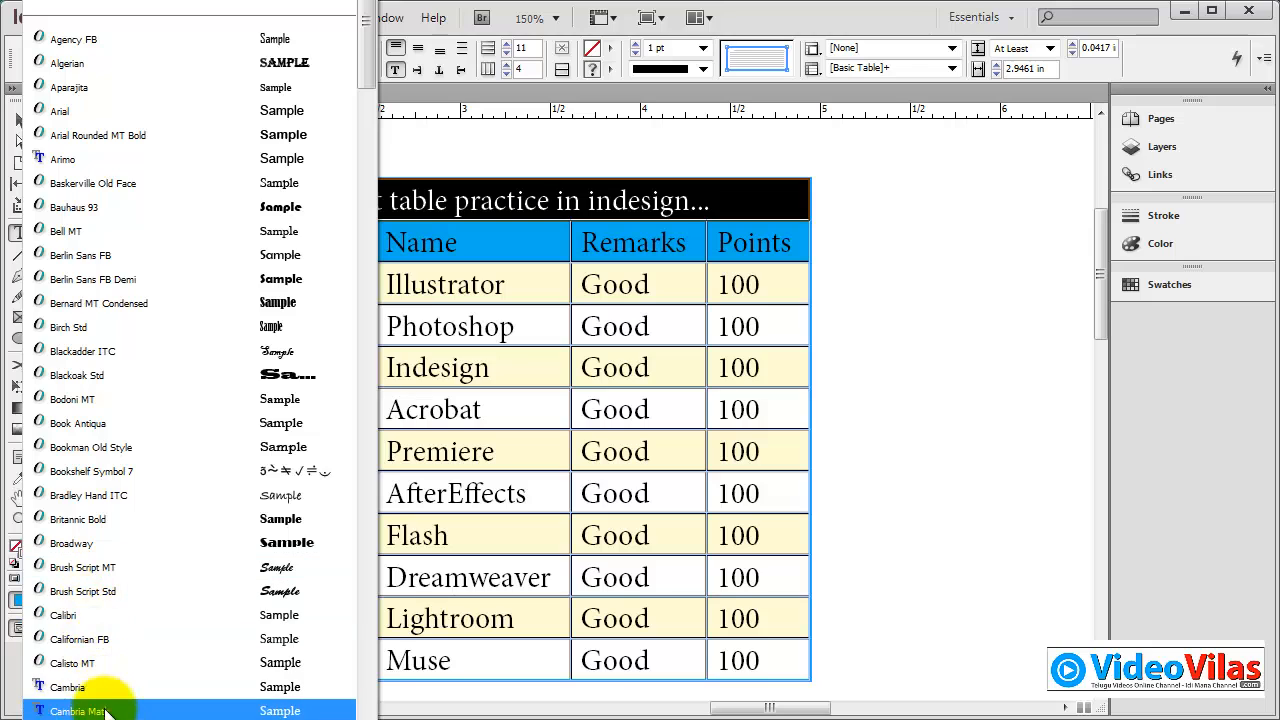
{"action": "scroll", "coordinate": [95, 700], "scroll_direction": "down", "scroll_amount": 5}
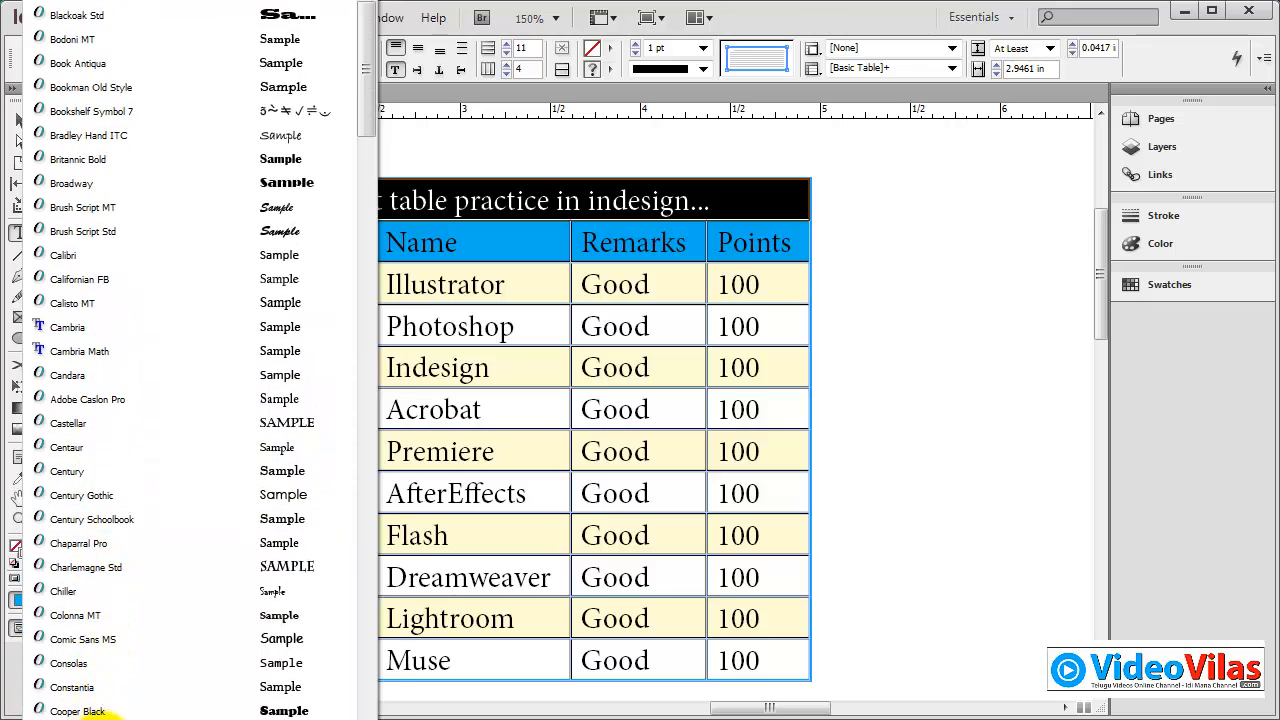
{"action": "scroll", "coordinate": [95, 705], "scroll_direction": "down", "scroll_amount": 3}
{"action": "scroll", "coordinate": [97, 622], "scroll_direction": "down", "scroll_amount": 2}
{"action": "scroll", "coordinate": [97, 622], "scroll_direction": "down", "scroll_amount": 3}
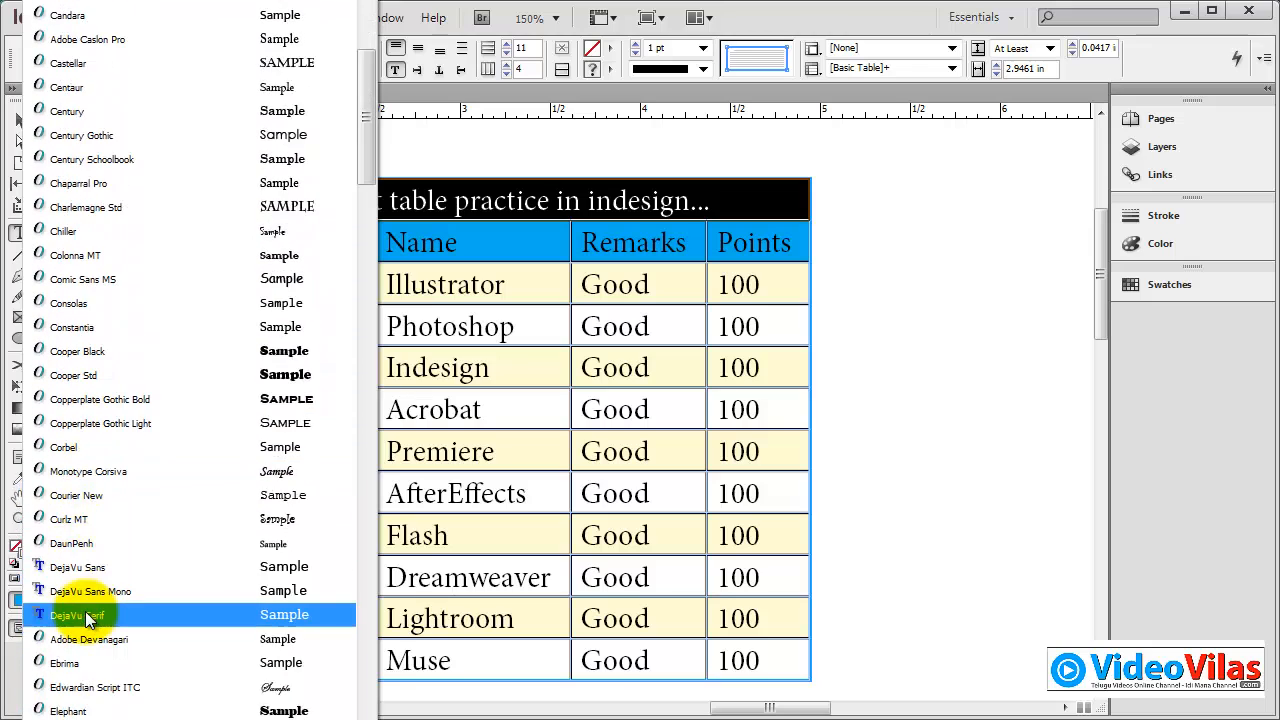
{"action": "scroll", "coordinate": [125, 598], "scroll_direction": "down", "scroll_amount": 3}
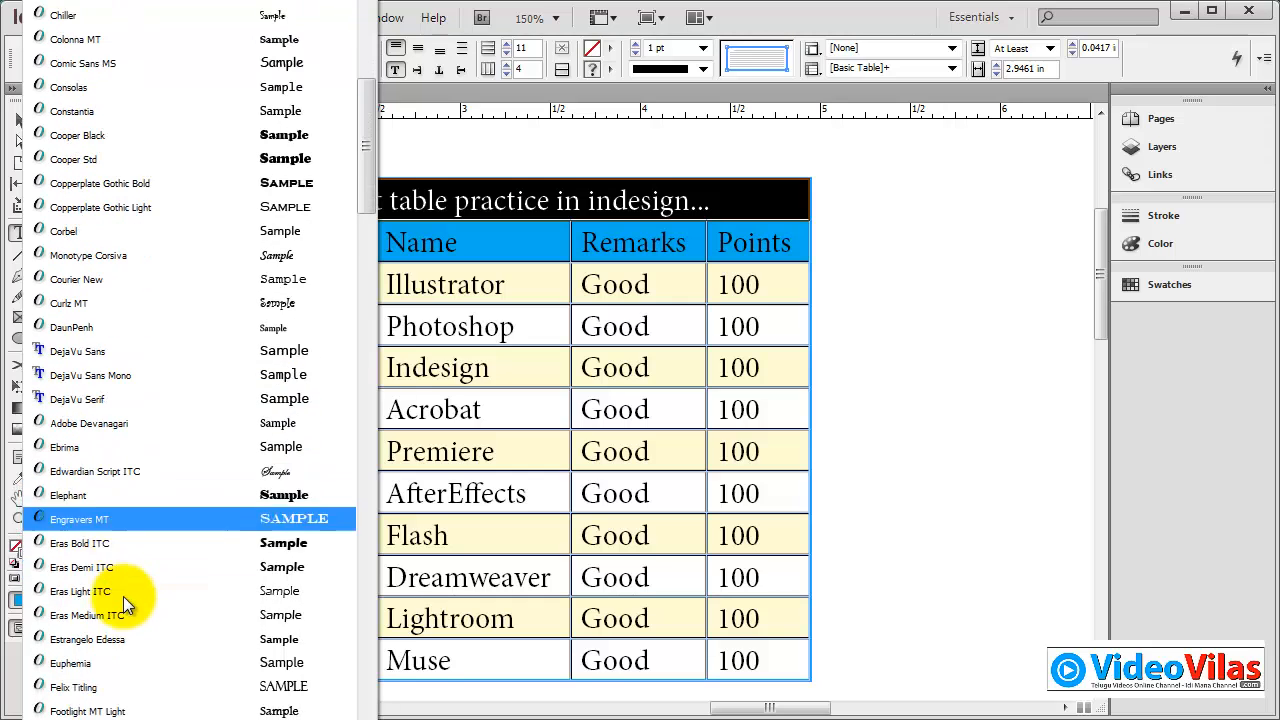
{"action": "scroll", "coordinate": [110, 576], "scroll_direction": "down", "scroll_amount": 3}
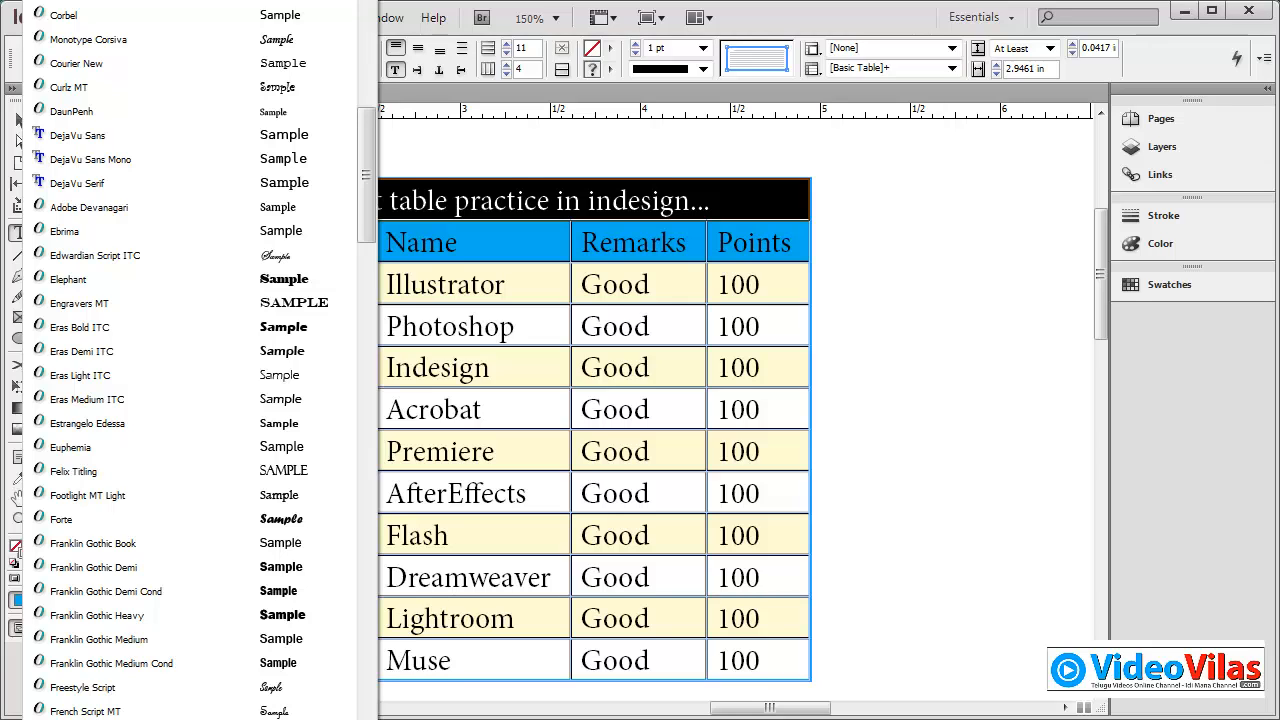
{"action": "scroll", "coordinate": [154, 600], "scroll_direction": "down", "scroll_amount": 10}
{"action": "left_click", "coordinate": [154, 671]}
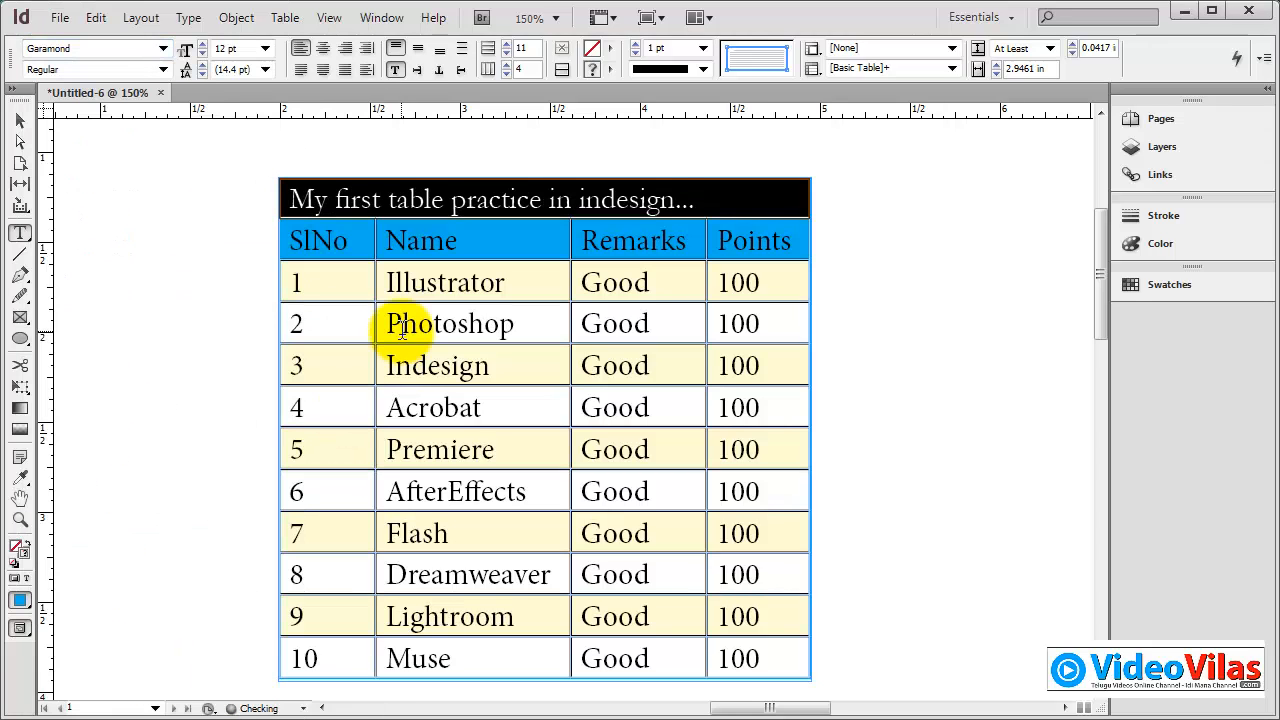
Try the Bold style on the header title, set it to Italic, and deselect the table.
{"action": "left_click", "coordinate": [163, 70]}
{"action": "left_click", "coordinate": [123, 135]}
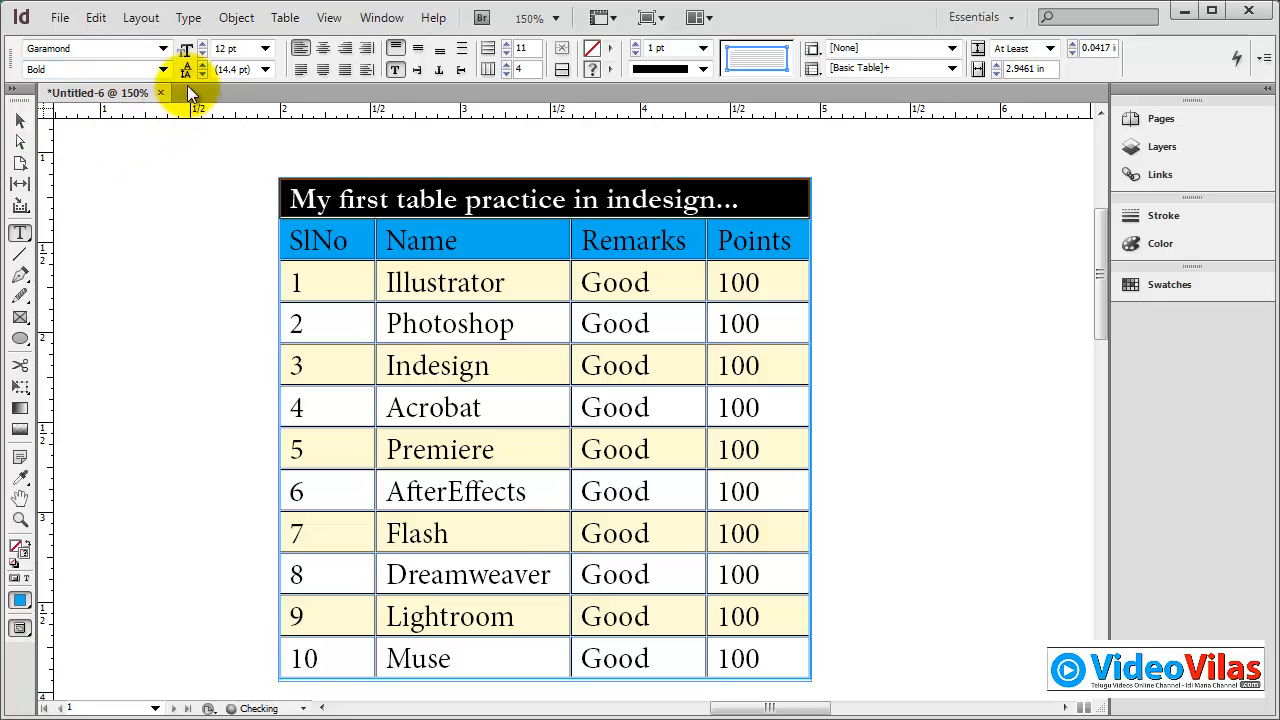
{"action": "left_click", "coordinate": [163, 70]}
{"action": "left_click", "coordinate": [132, 114]}
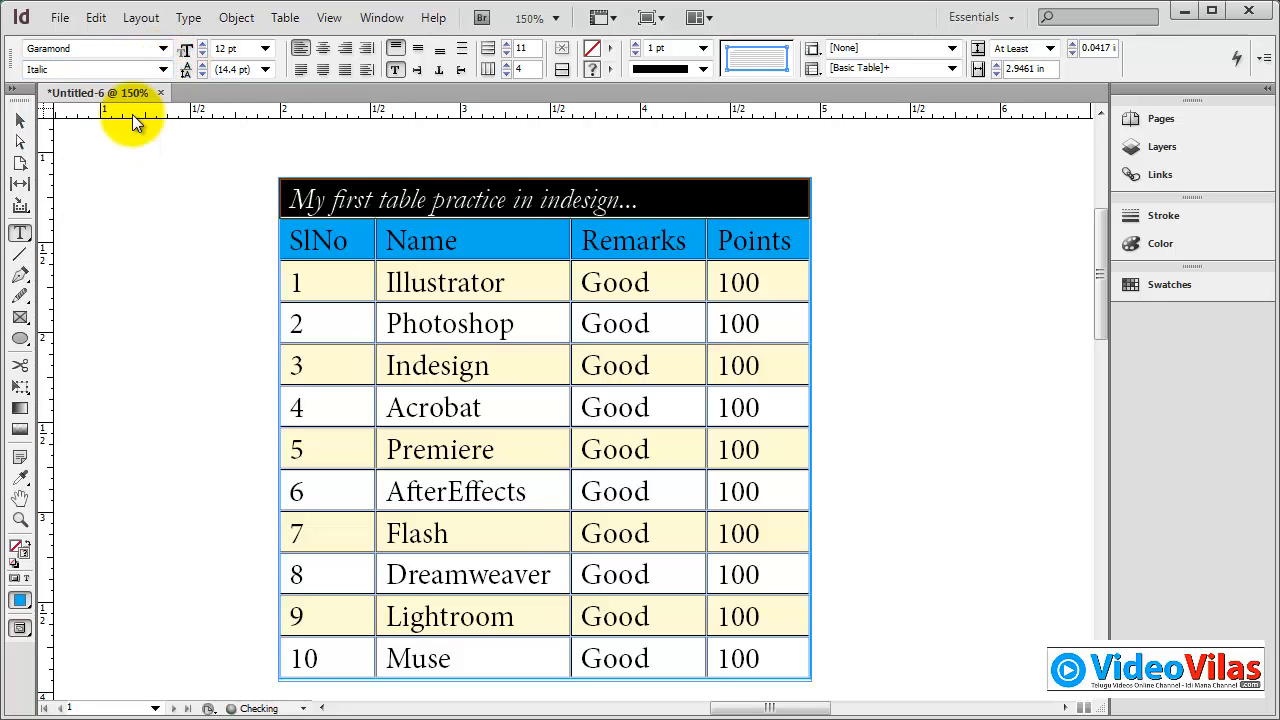
{"action": "left_click", "coordinate": [20, 120]}
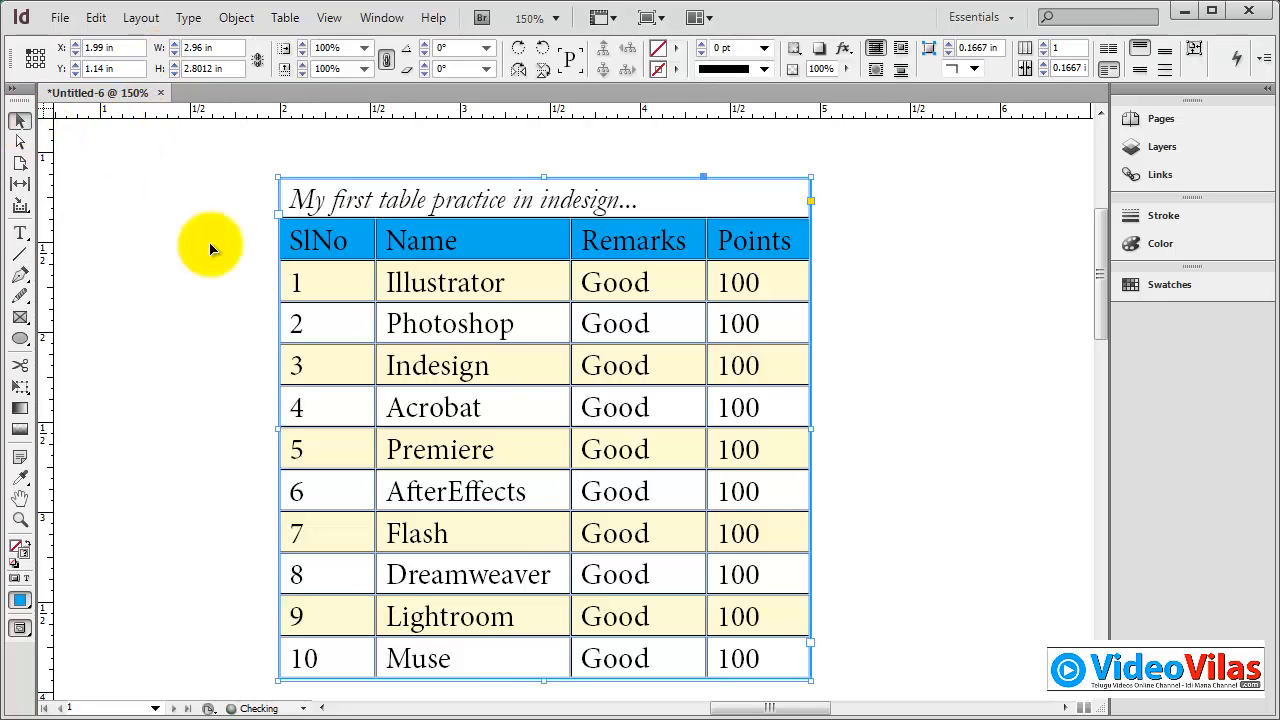
{"action": "left_click", "coordinate": [895, 353]}
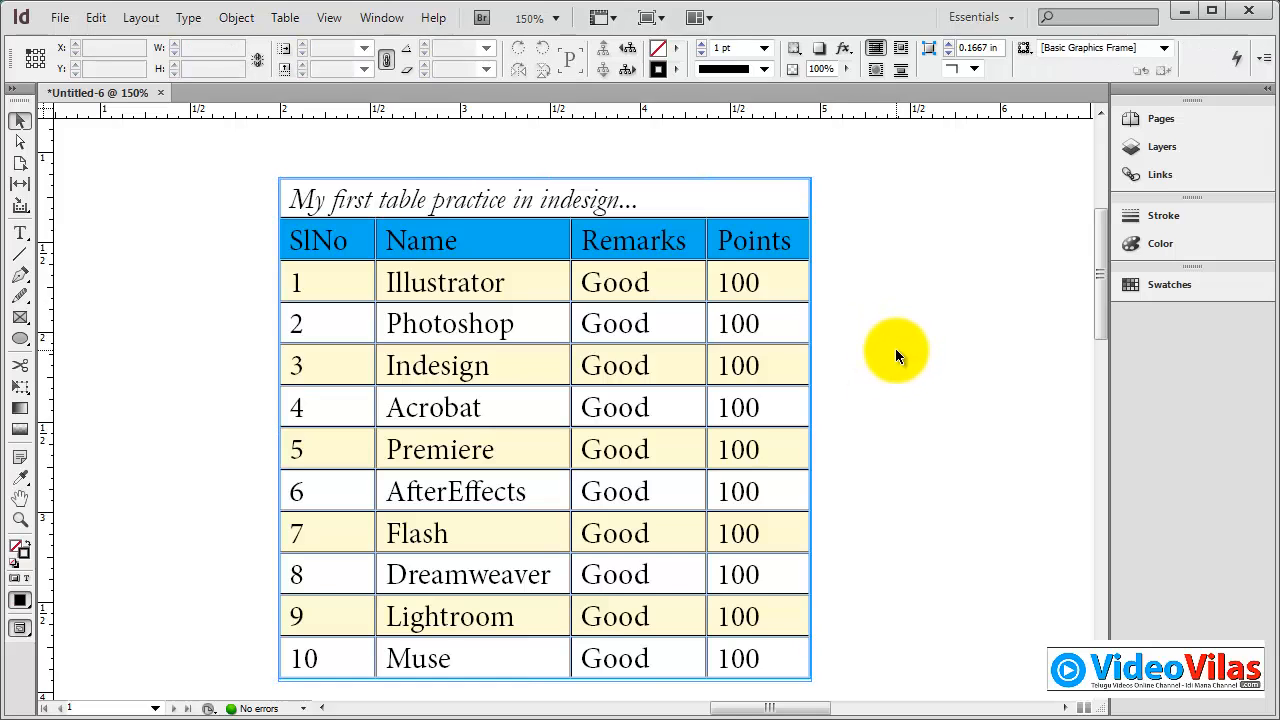
Switch the screen mode to Preview and reduce the magnification to 125%.
{"action": "scroll", "coordinate": [895, 348], "scroll_direction": "down", "scroll_amount": 1}
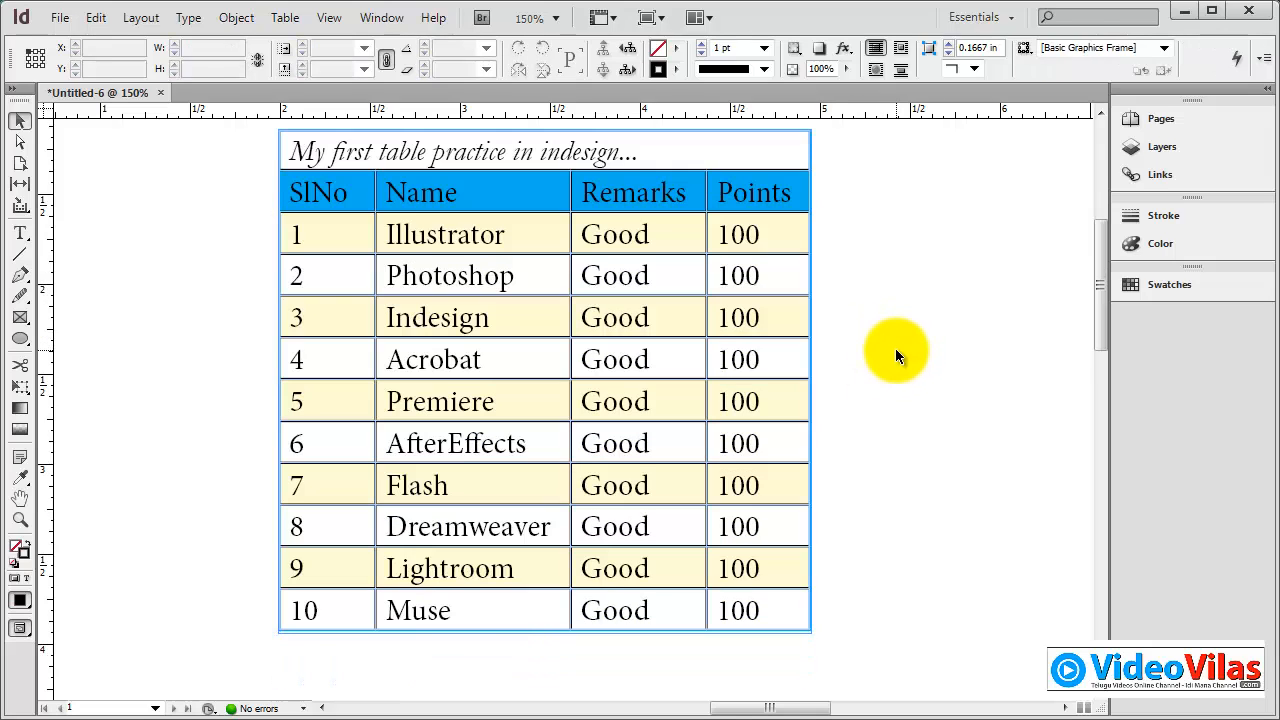
{"action": "left_click", "coordinate": [20, 632]}
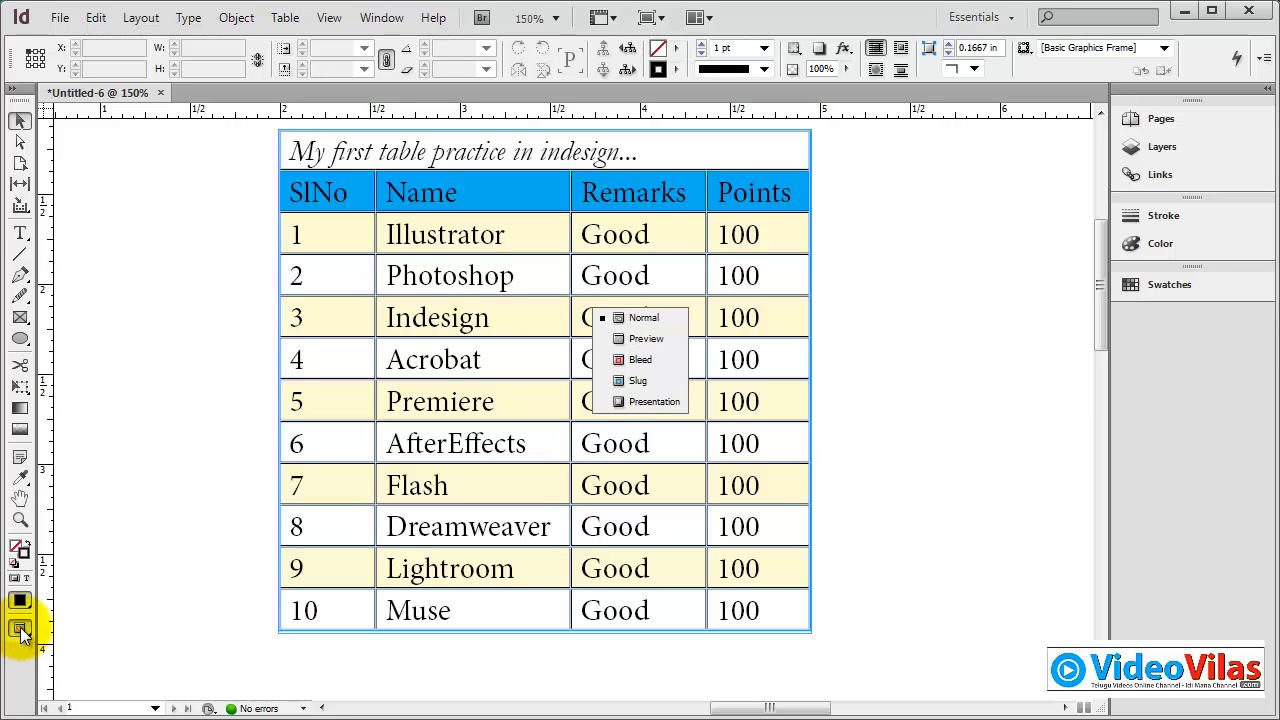
{"action": "left_click", "coordinate": [662, 340]}
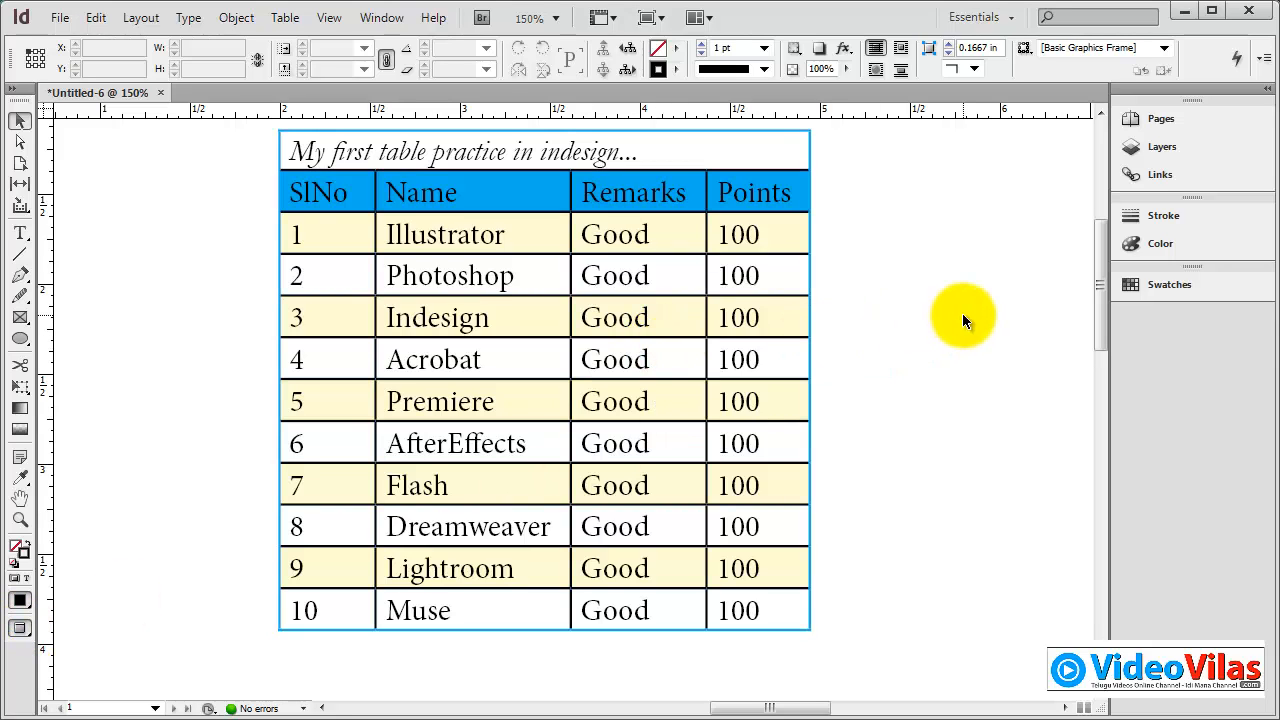
{"action": "key", "text": "ctrl+minus"}
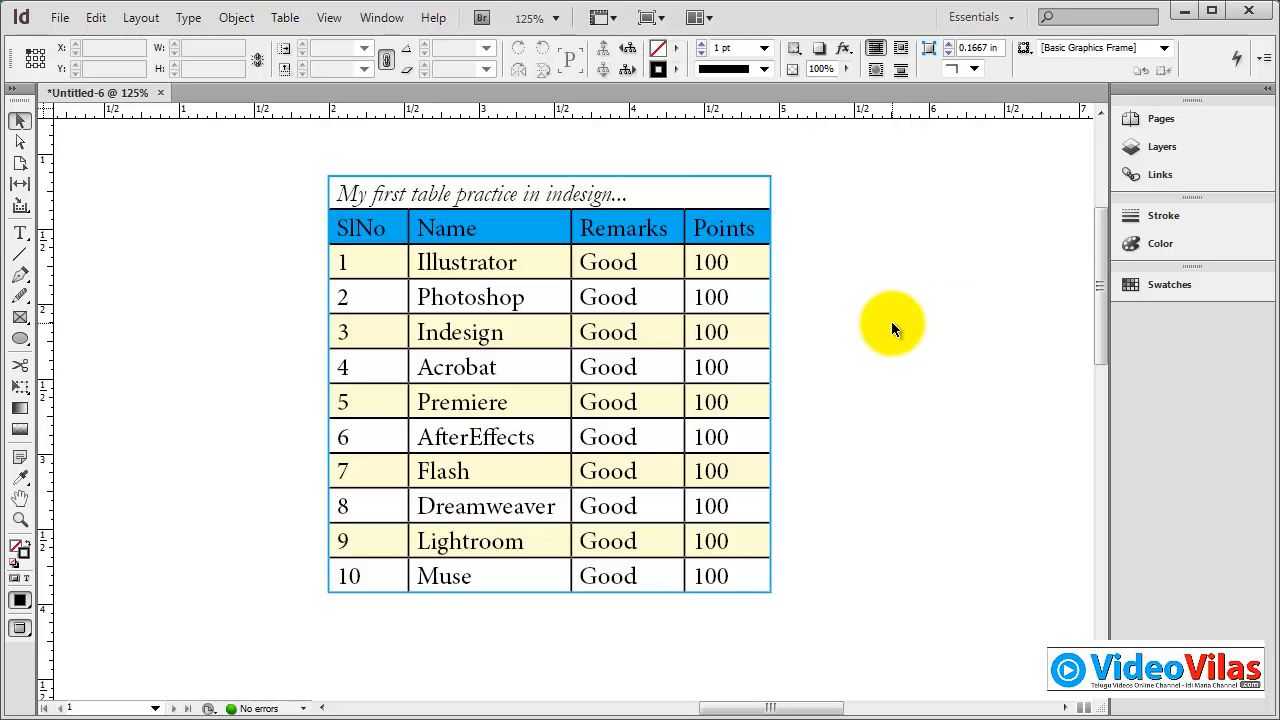
Place the text cursor in the Indesign cell and select all of the table's body rows with the selection command.
{"action": "double_click", "coordinate": [478, 332]}
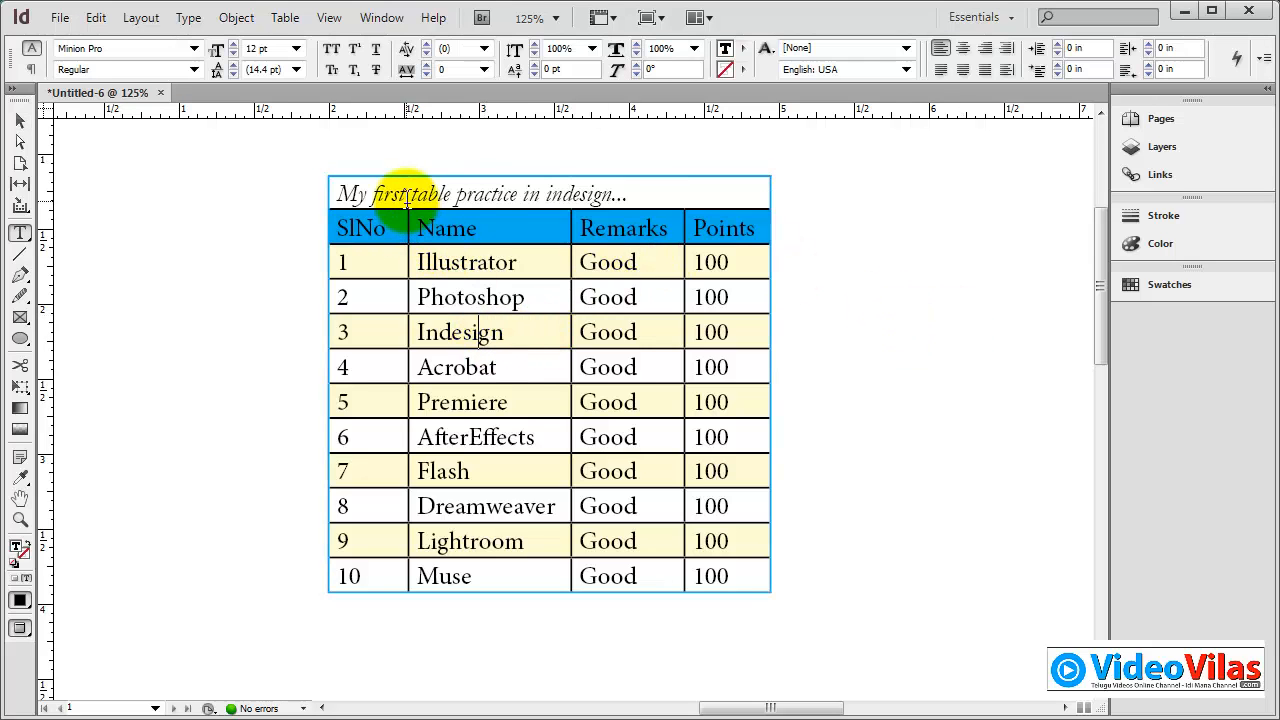
{"action": "left_click", "coordinate": [285, 18]}
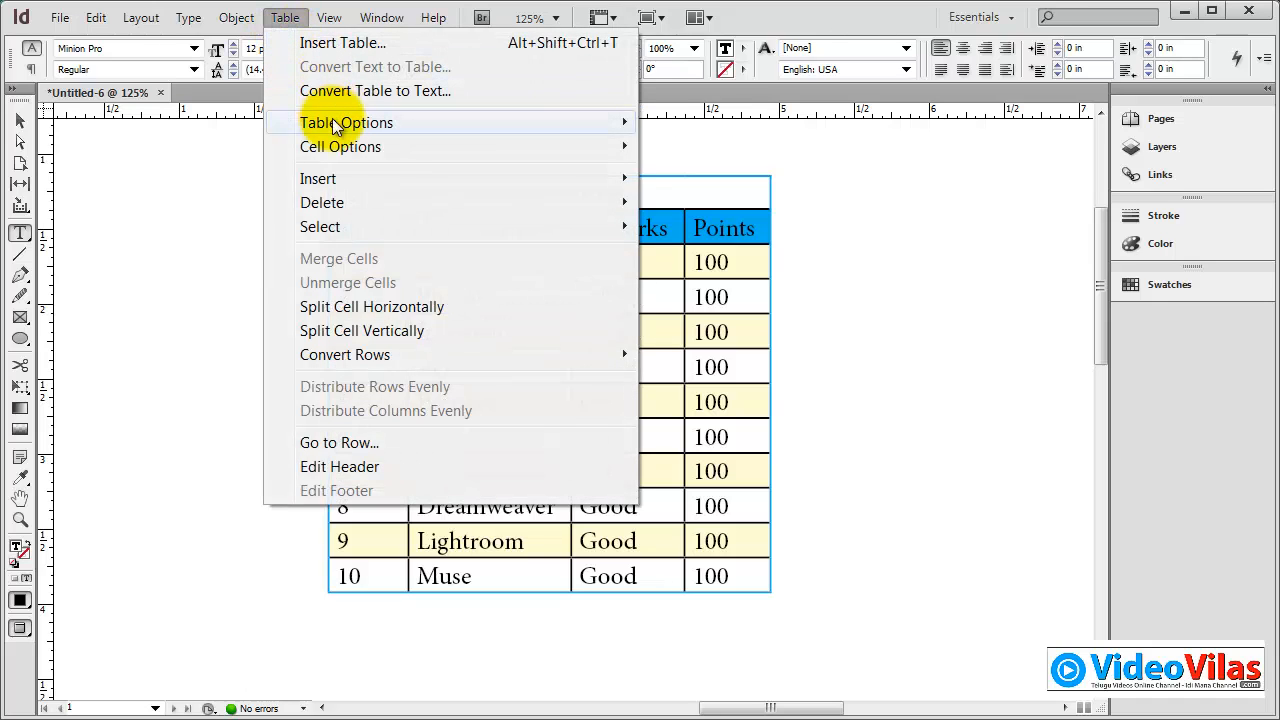
{"action": "mouse_move", "coordinate": [337, 226]}
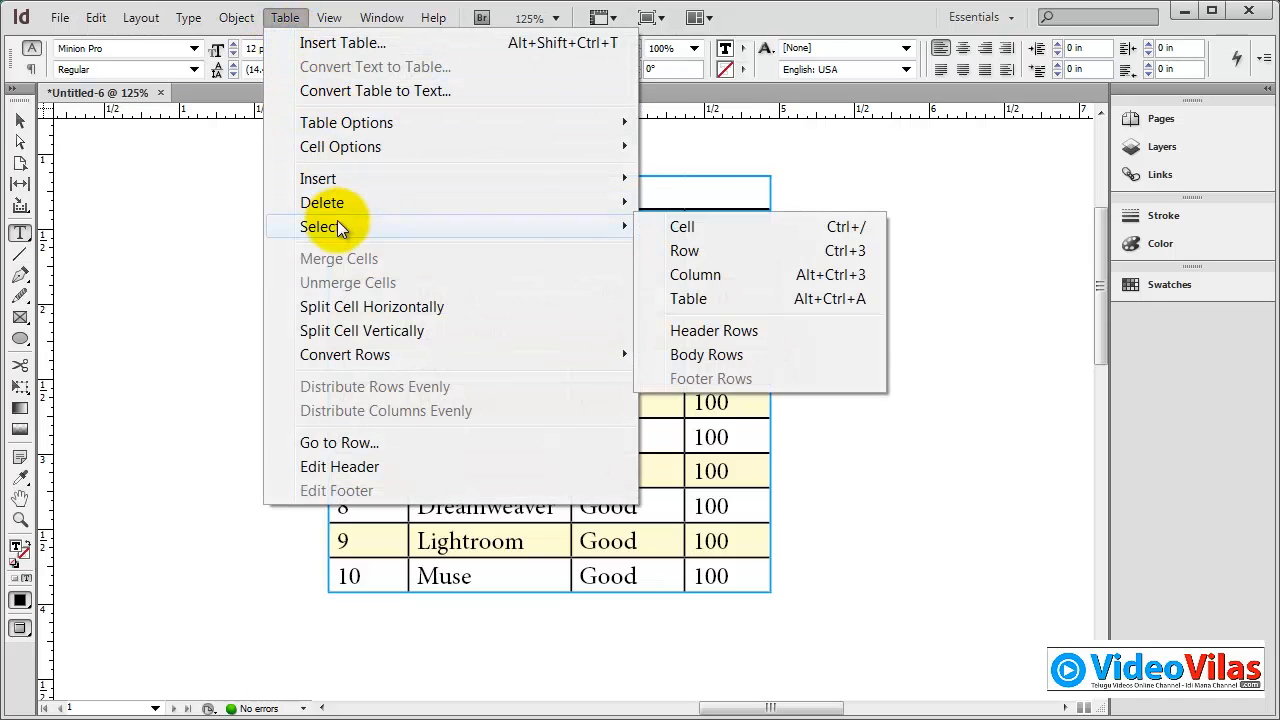
{"action": "left_click", "coordinate": [717, 354]}
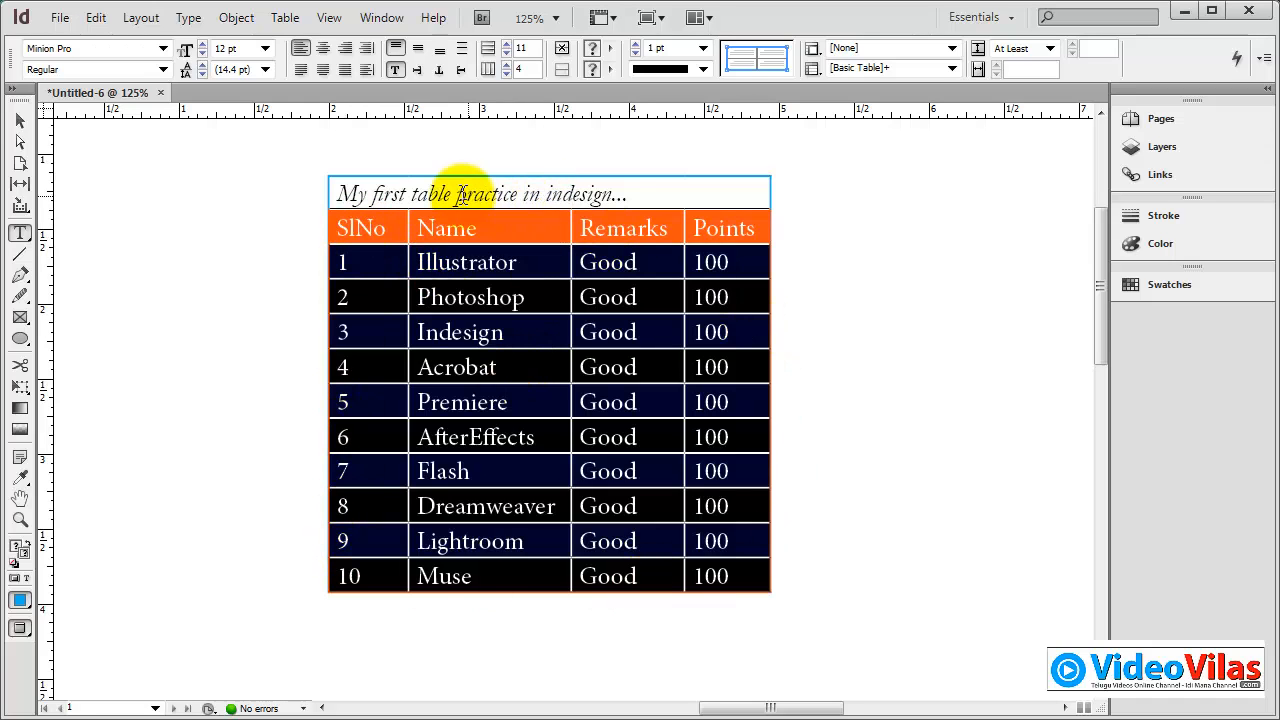
Place the text cursor in the Dreamweaver cell and select the table's header rows with the selection command.
{"action": "left_click", "coordinate": [527, 330]}
{"action": "left_click", "coordinate": [523, 506]}
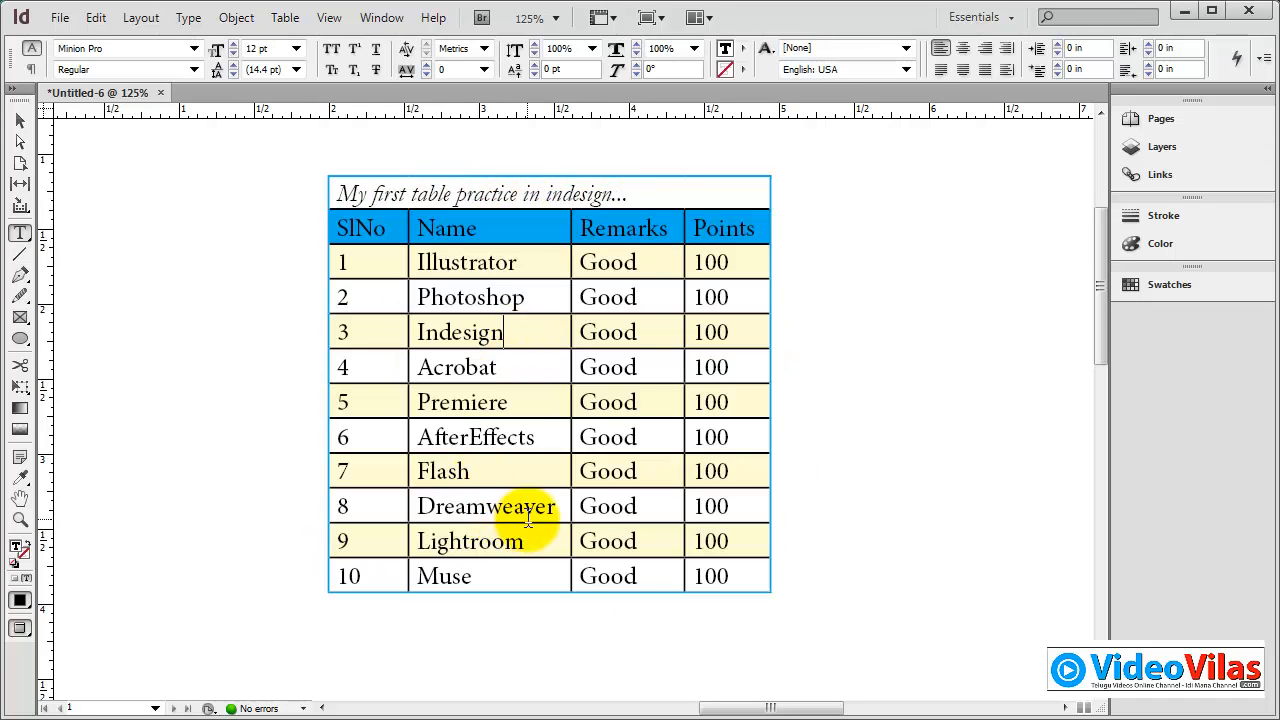
{"action": "left_click", "coordinate": [297, 27]}
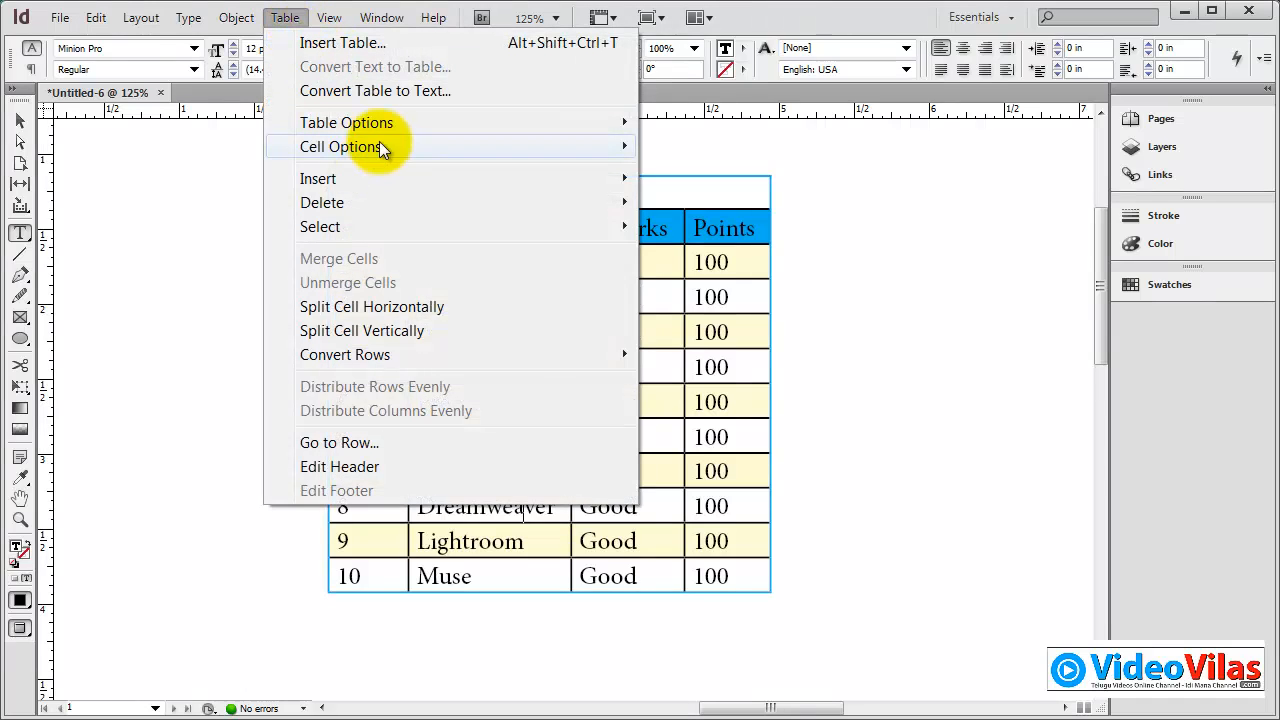
{"action": "mouse_move", "coordinate": [368, 230]}
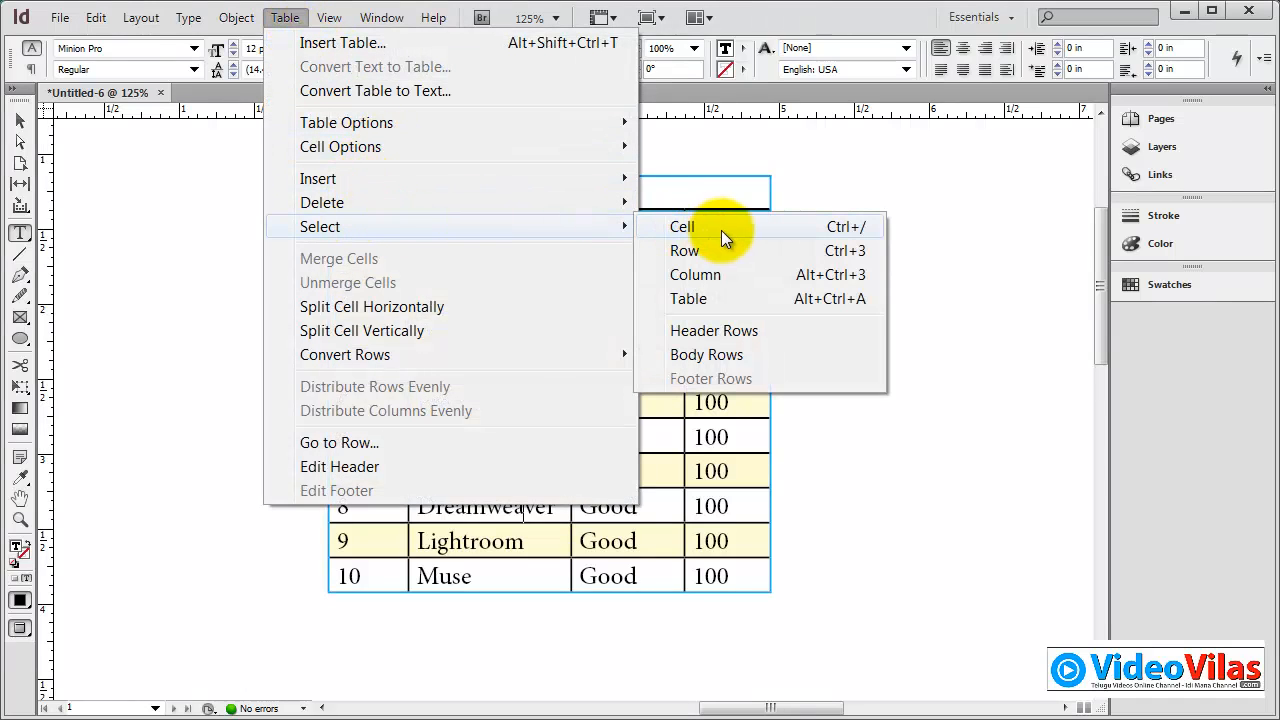
{"action": "left_click", "coordinate": [714, 331]}
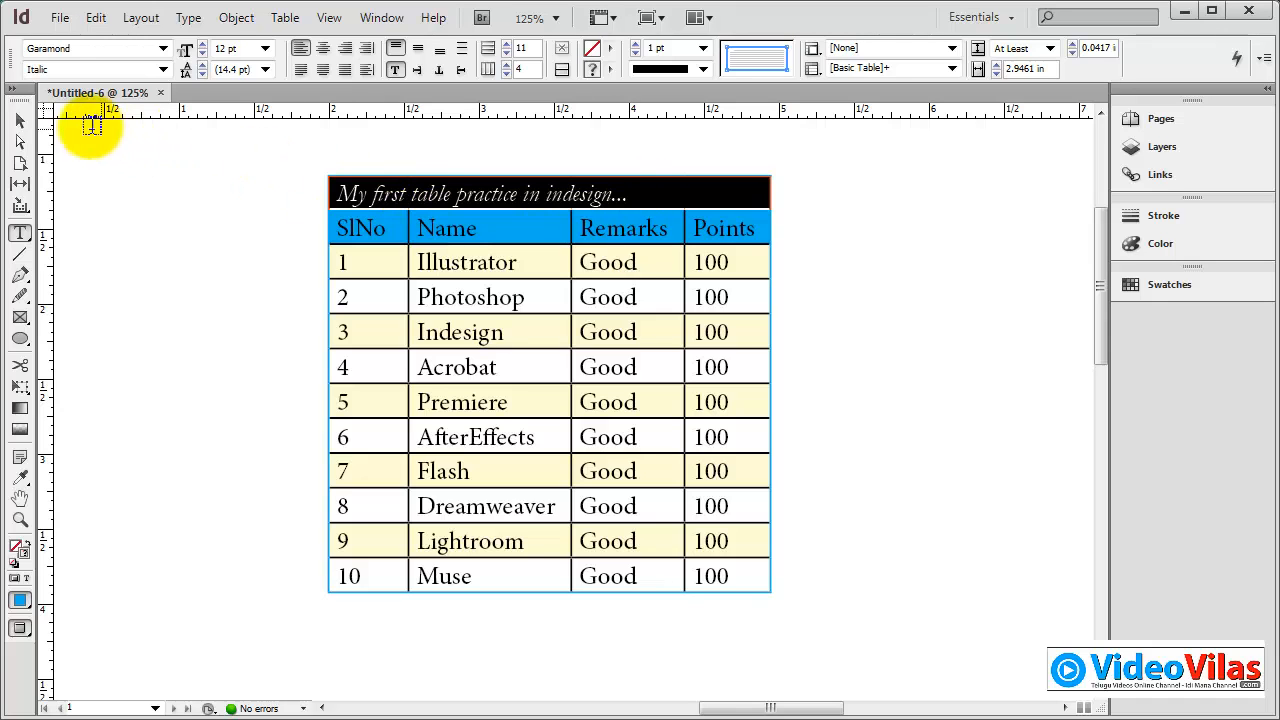
Try unmerging the title row above the column headings, and undo the unmerge.
{"action": "left_click", "coordinate": [18, 128]}
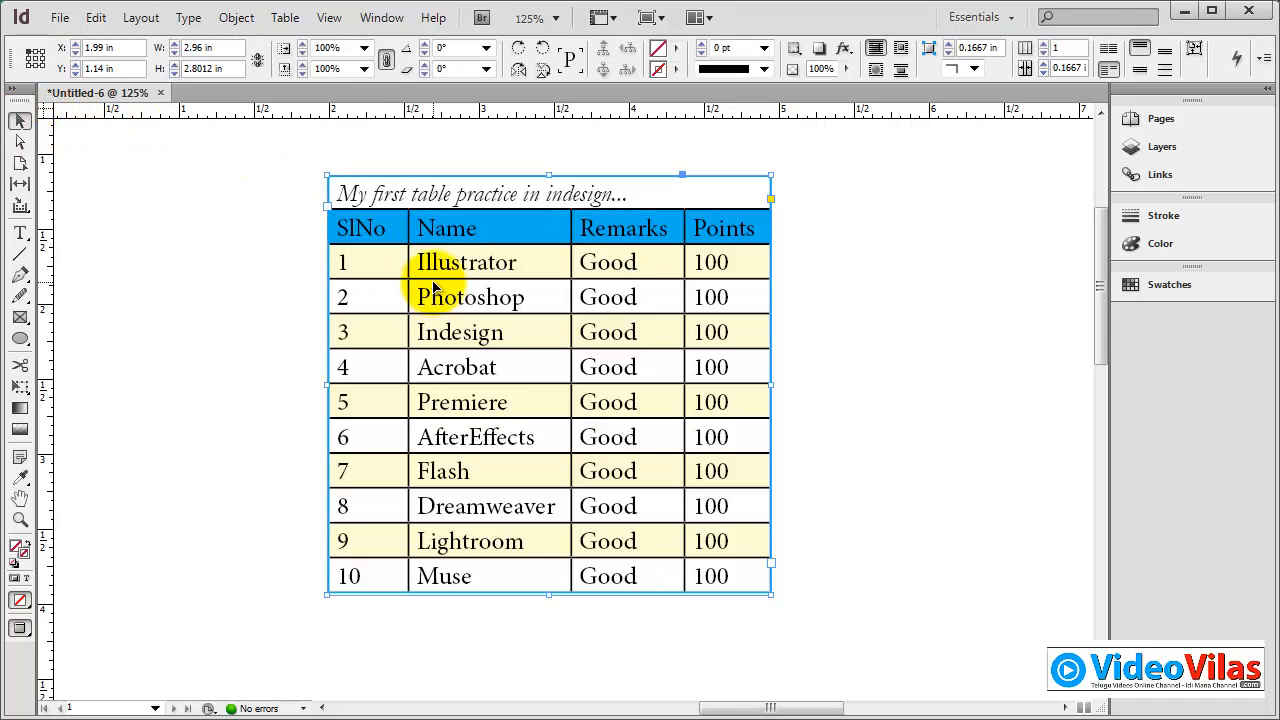
{"action": "left_click", "coordinate": [285, 17]}
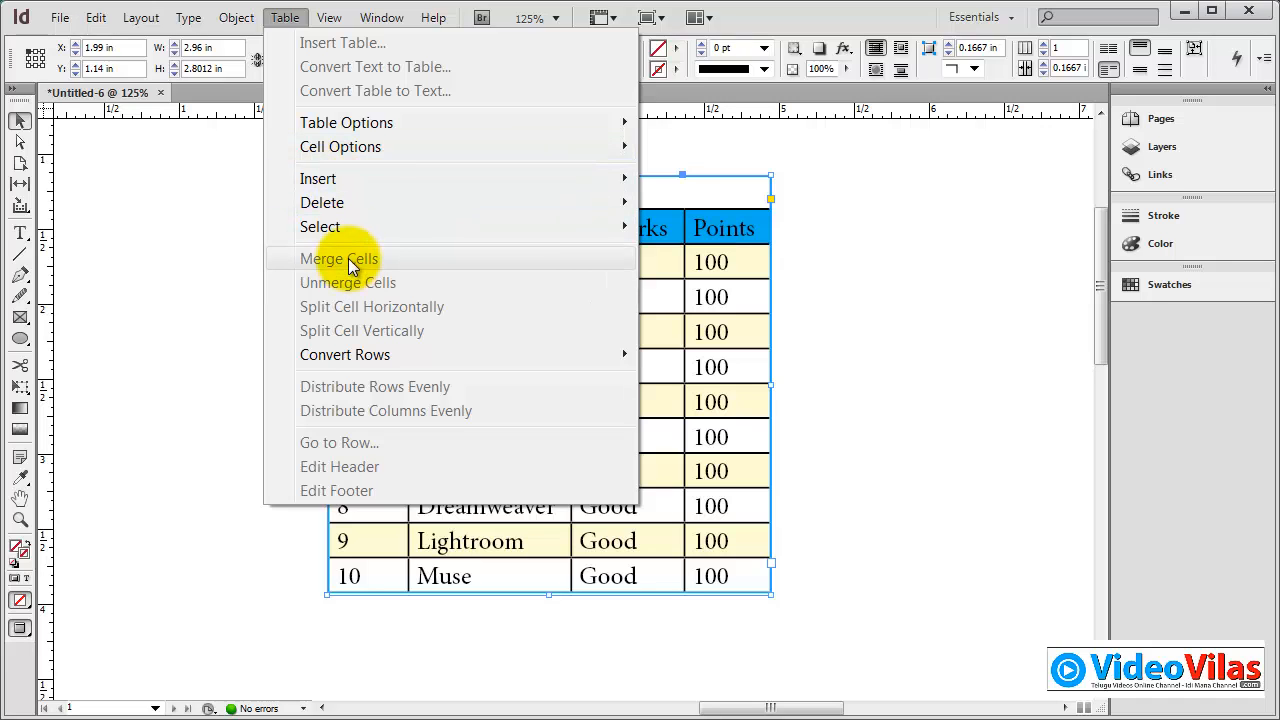
{"action": "double_click", "coordinate": [651, 189]}
{"action": "left_click_drag", "start_coordinate": [651, 189], "coordinate": [534, 190]}
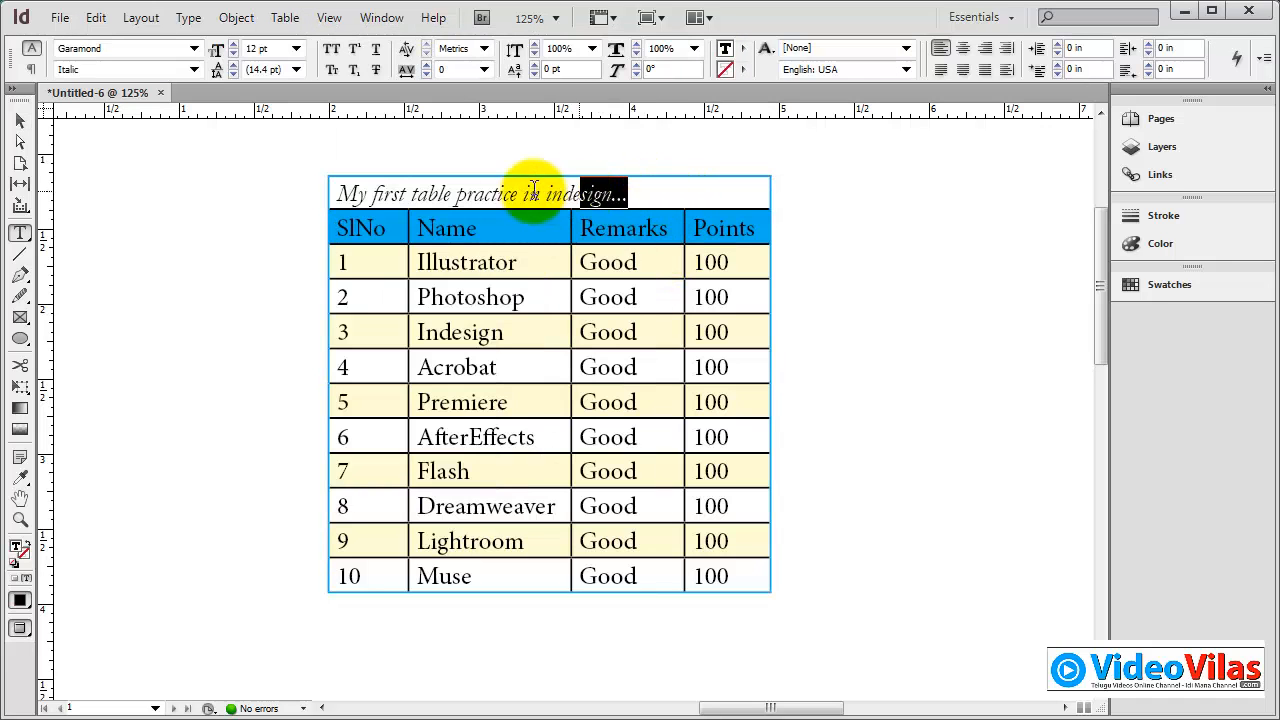
{"action": "left_click", "coordinate": [296, 20]}
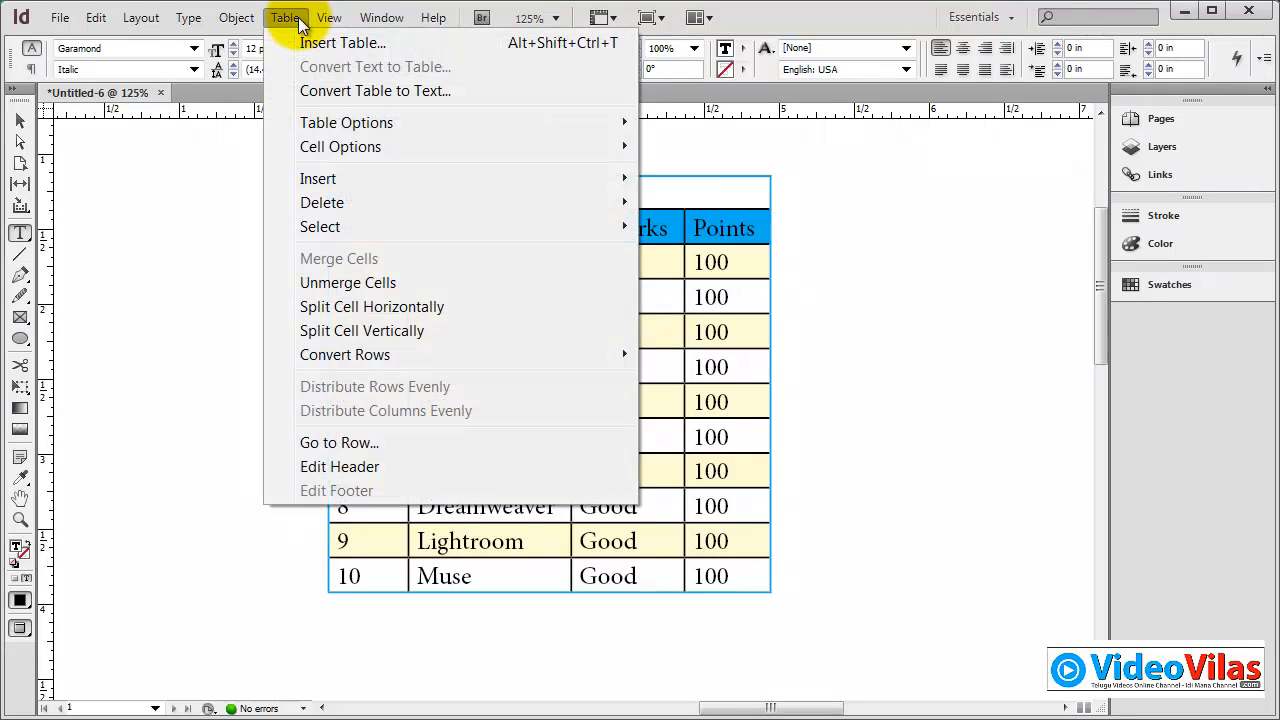
{"action": "left_click", "coordinate": [366, 282]}
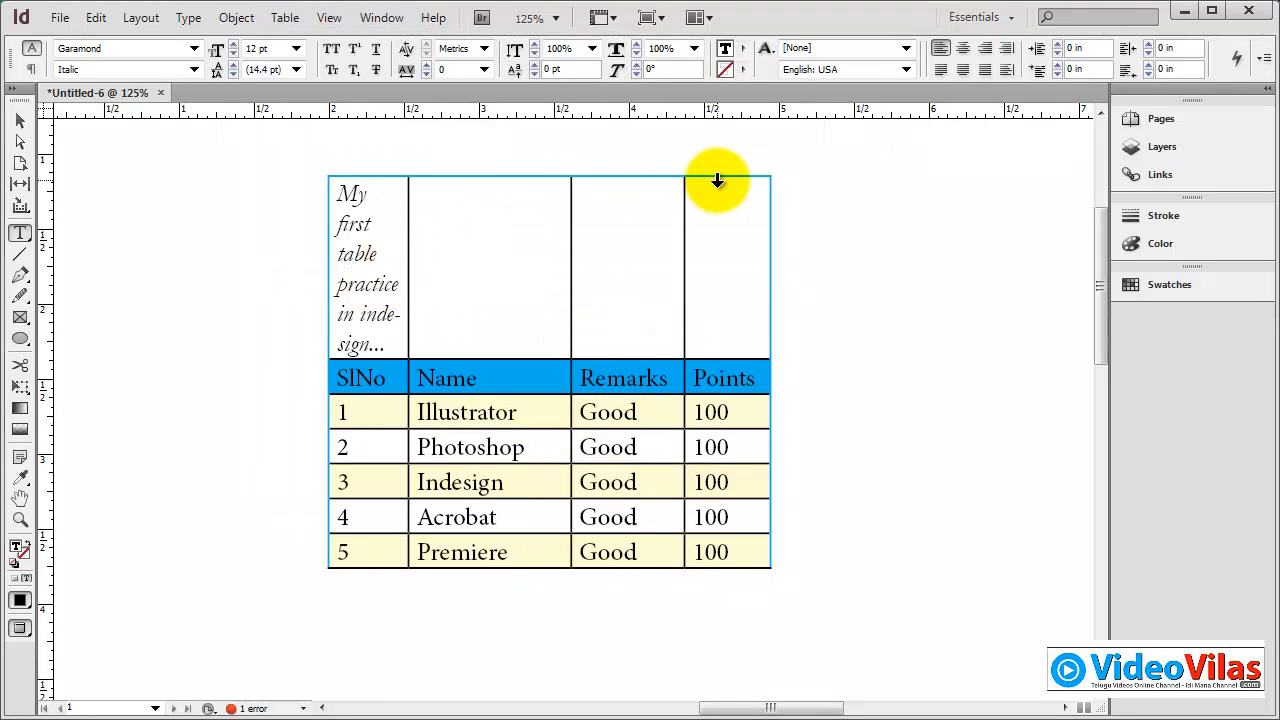
{"action": "key", "text": "ctrl+z"}
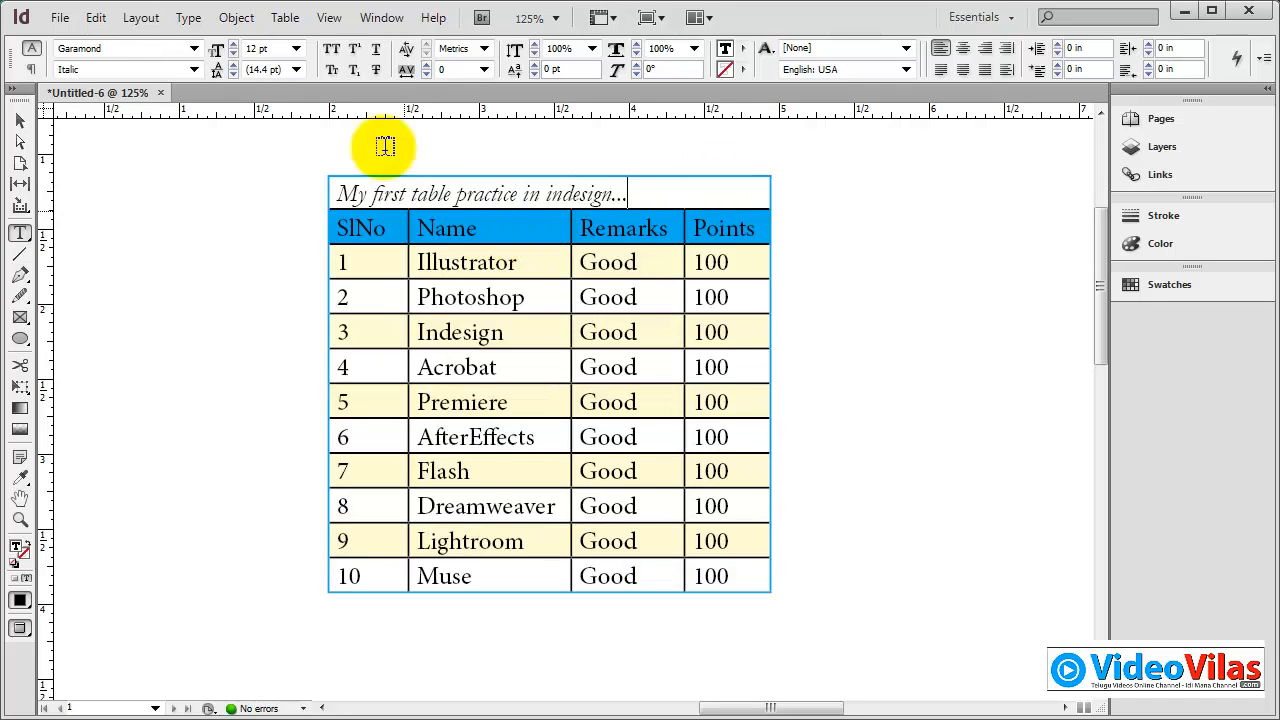
Enlarge the table's text frame downward and slightly wider to about 3.04 in by 3.21 in.
{"action": "left_click", "coordinate": [275, 20]}
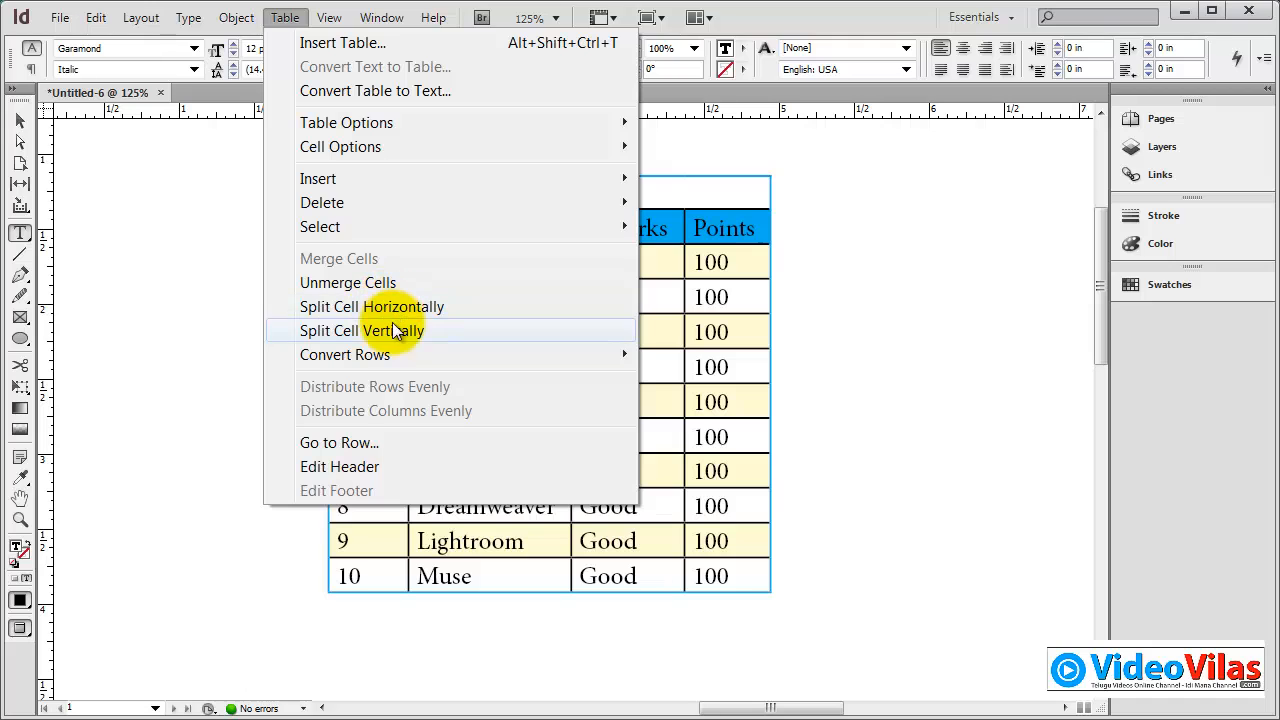
{"action": "left_click", "coordinate": [474, 578]}
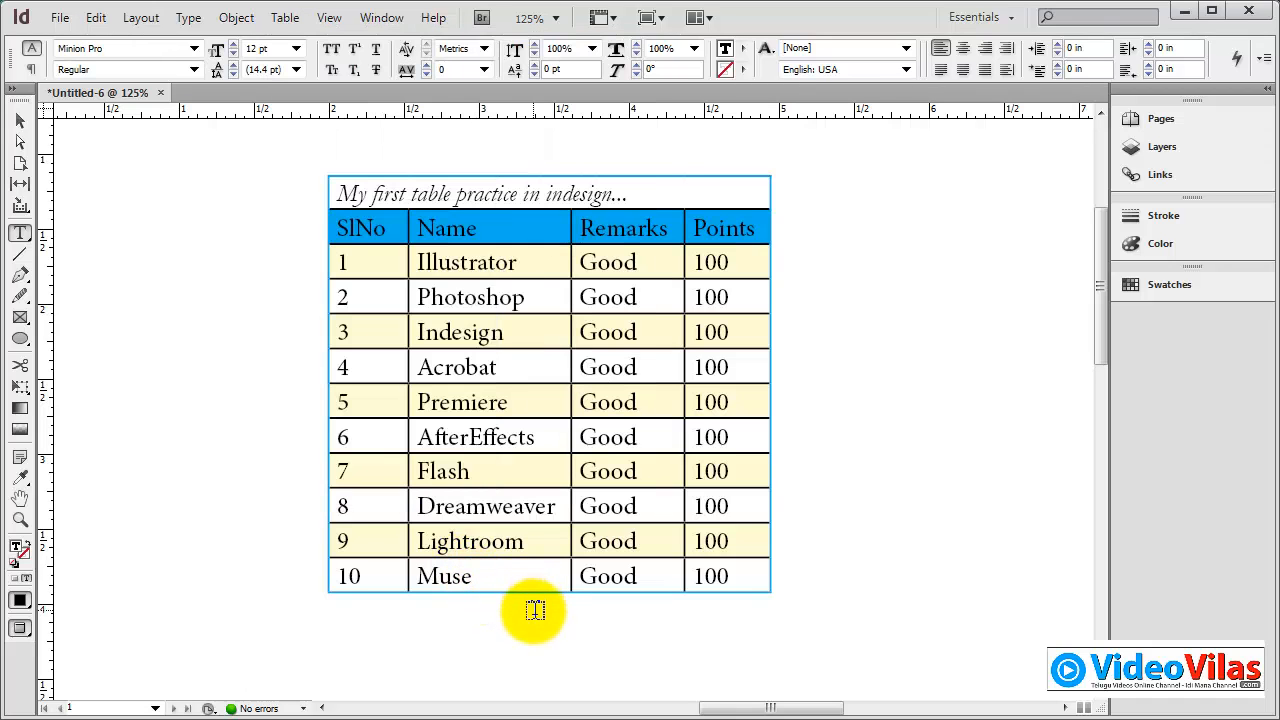
{"action": "left_click", "coordinate": [20, 120]}
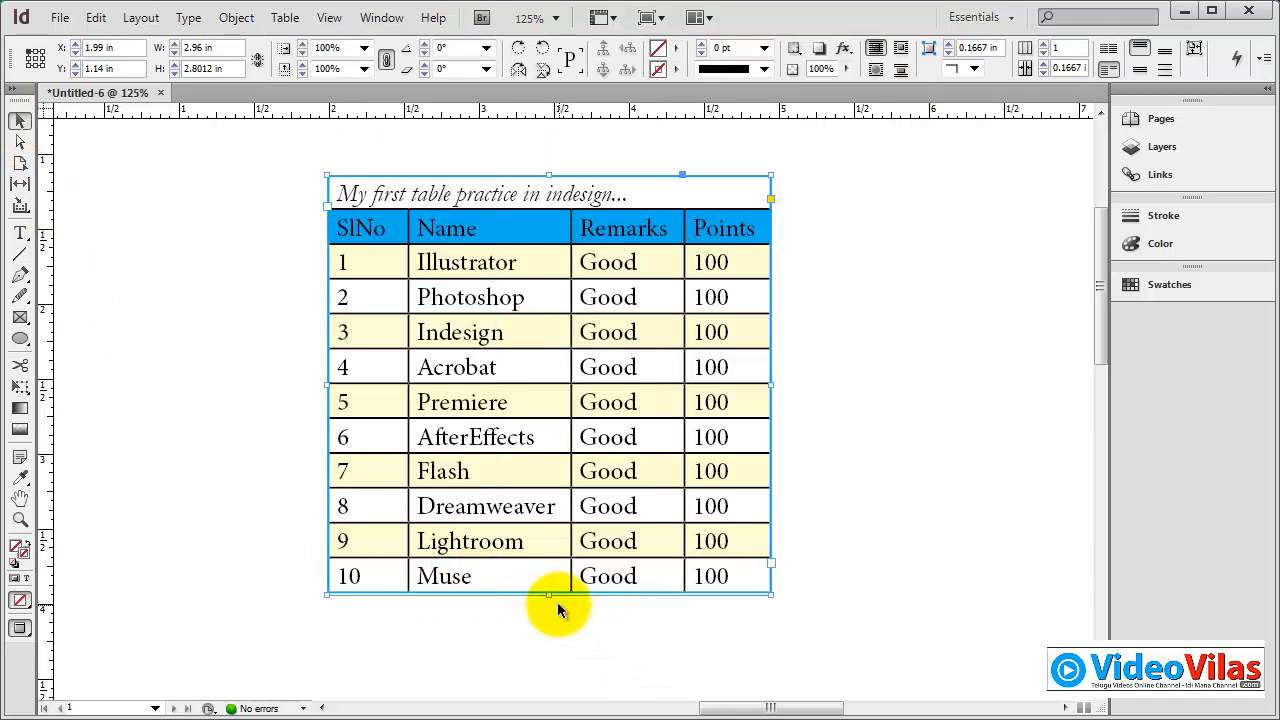
{"action": "left_click_drag", "start_coordinate": [548, 594], "coordinate": [540, 631]}
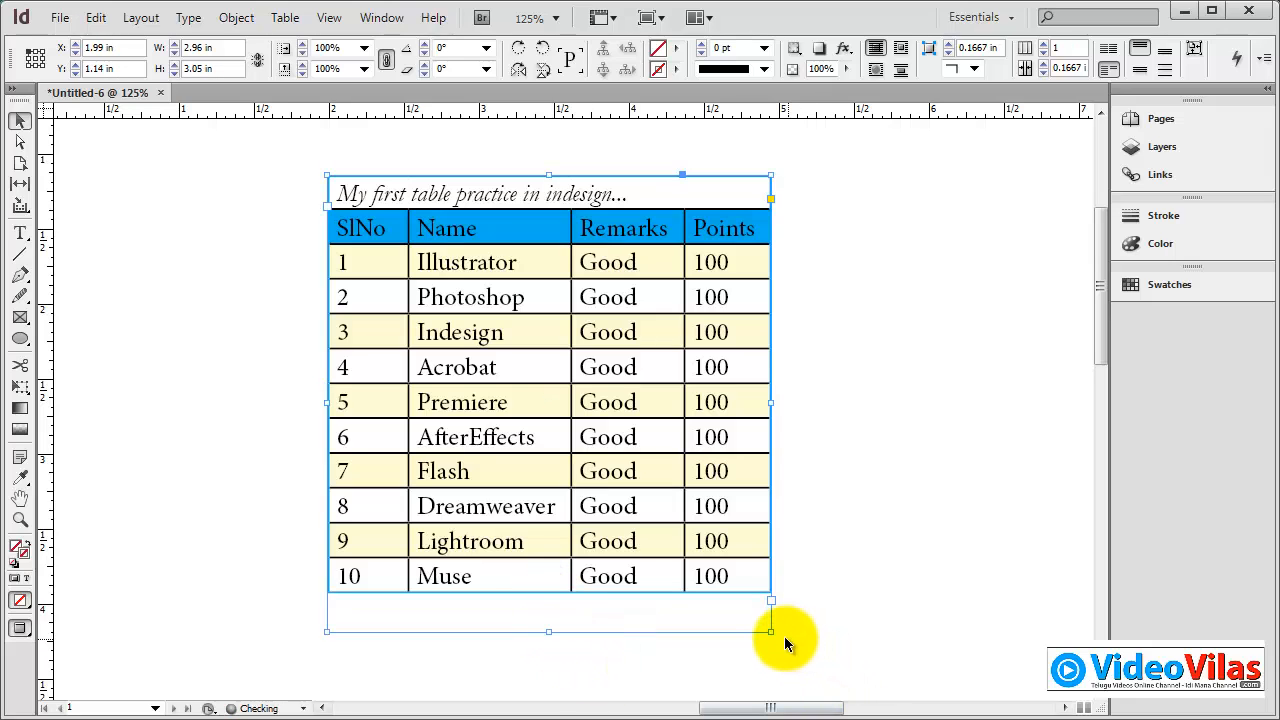
{"action": "left_click_drag", "start_coordinate": [773, 633], "coordinate": [783, 656]}
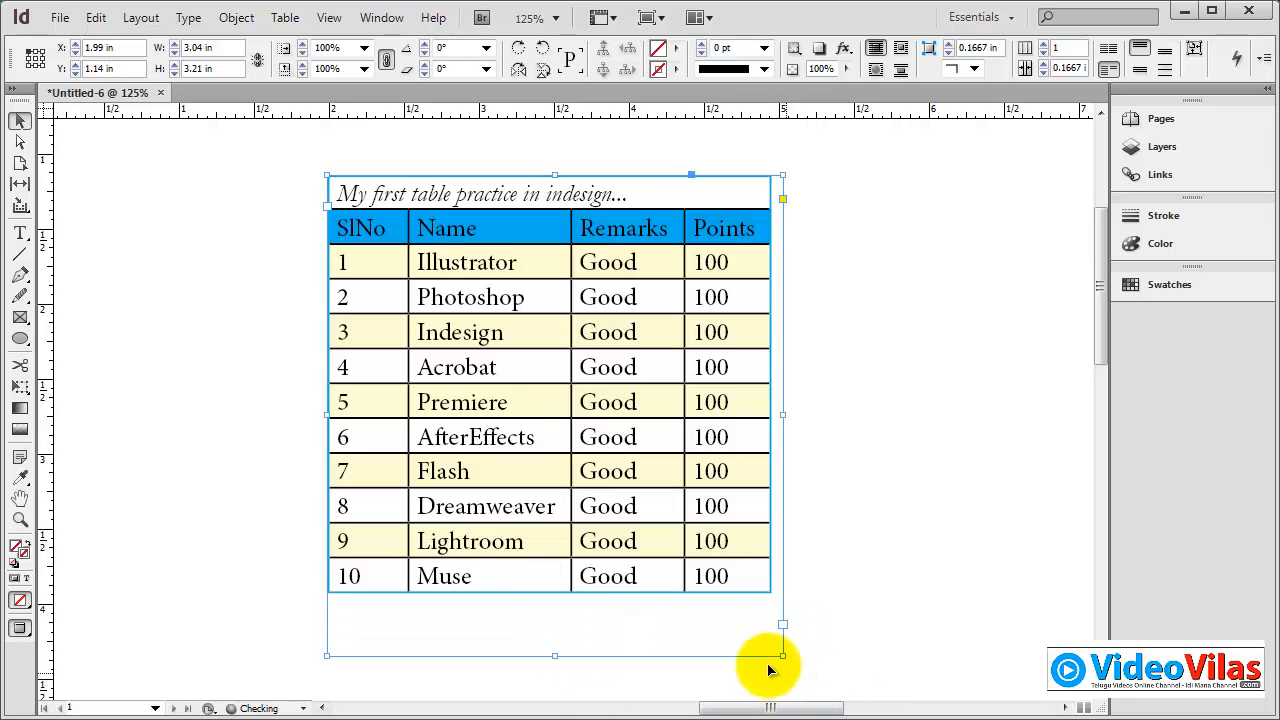
Append an empty row to the end of the table, below the Muse row.
{"action": "double_click", "coordinate": [600, 583]}
{"action": "key", "text": "Tab"}
{"action": "key", "text": "Tab"}
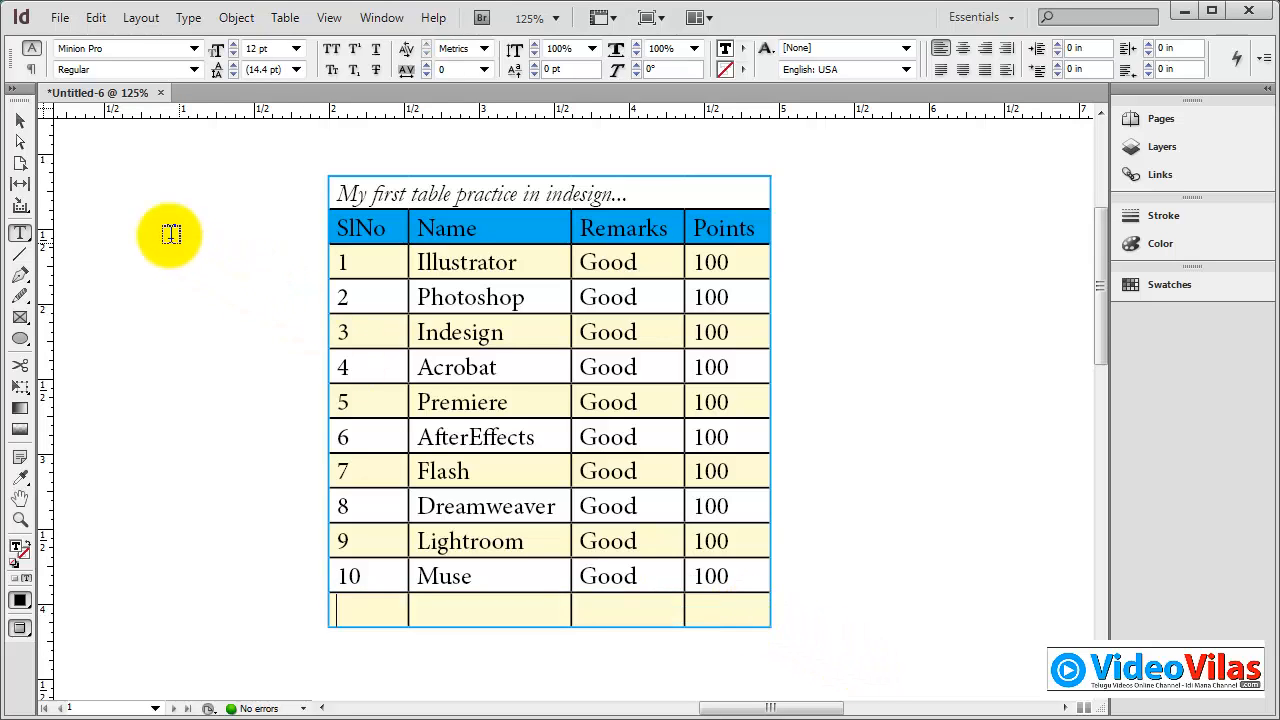
{"action": "left_click", "coordinate": [28, 127]}
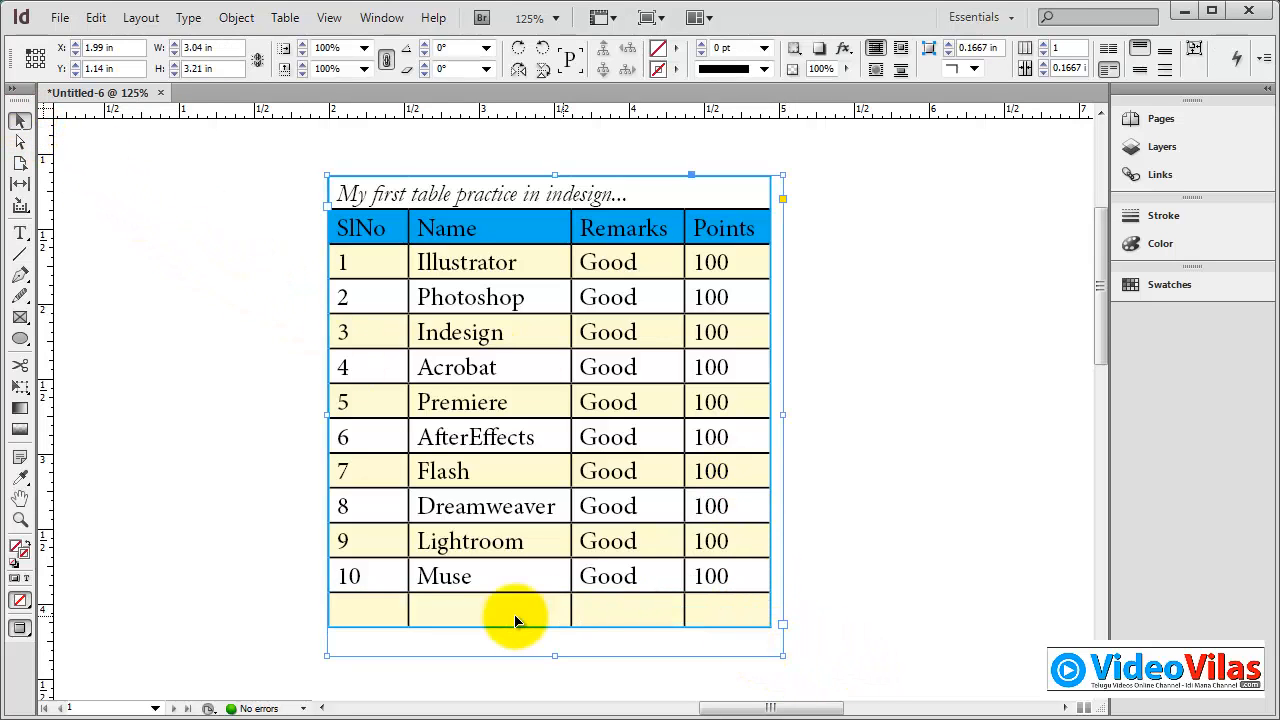
Merge all the cells of the empty last row into one cell.
{"action": "double_click", "coordinate": [400, 614]}
{"action": "left_click_drag", "start_coordinate": [411, 606], "coordinate": [720, 608]}
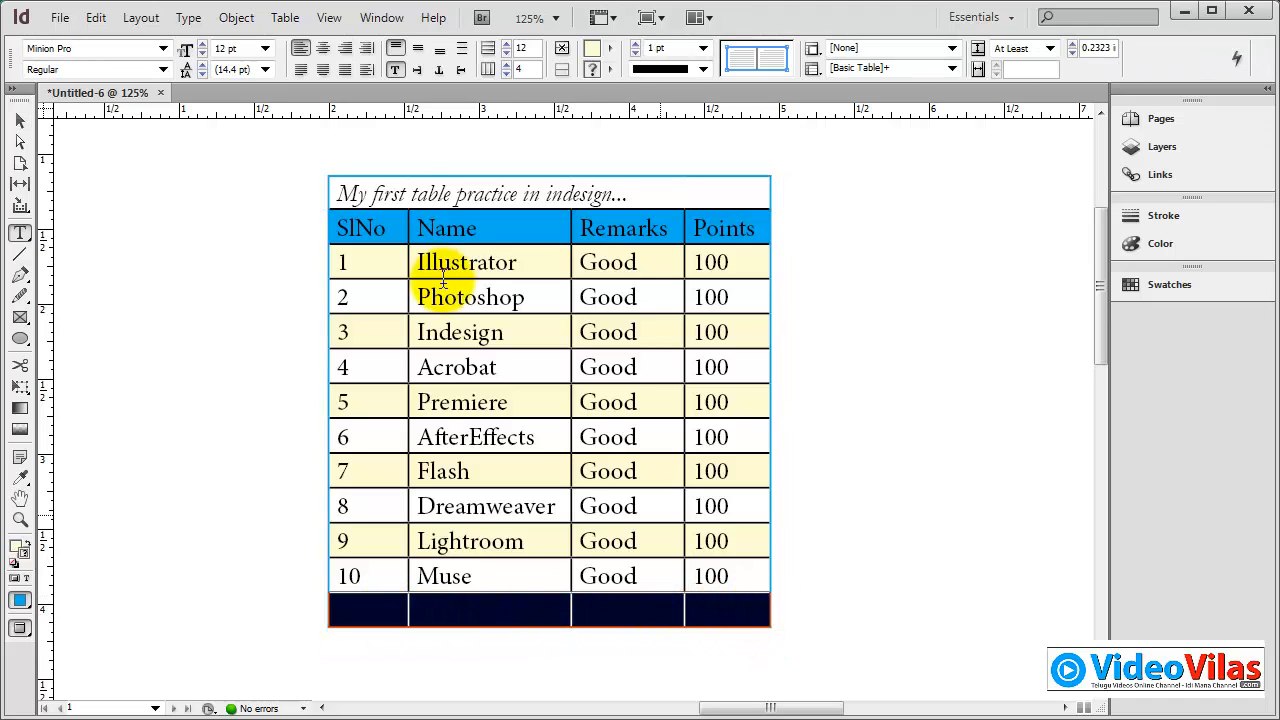
{"action": "left_click", "coordinate": [292, 18]}
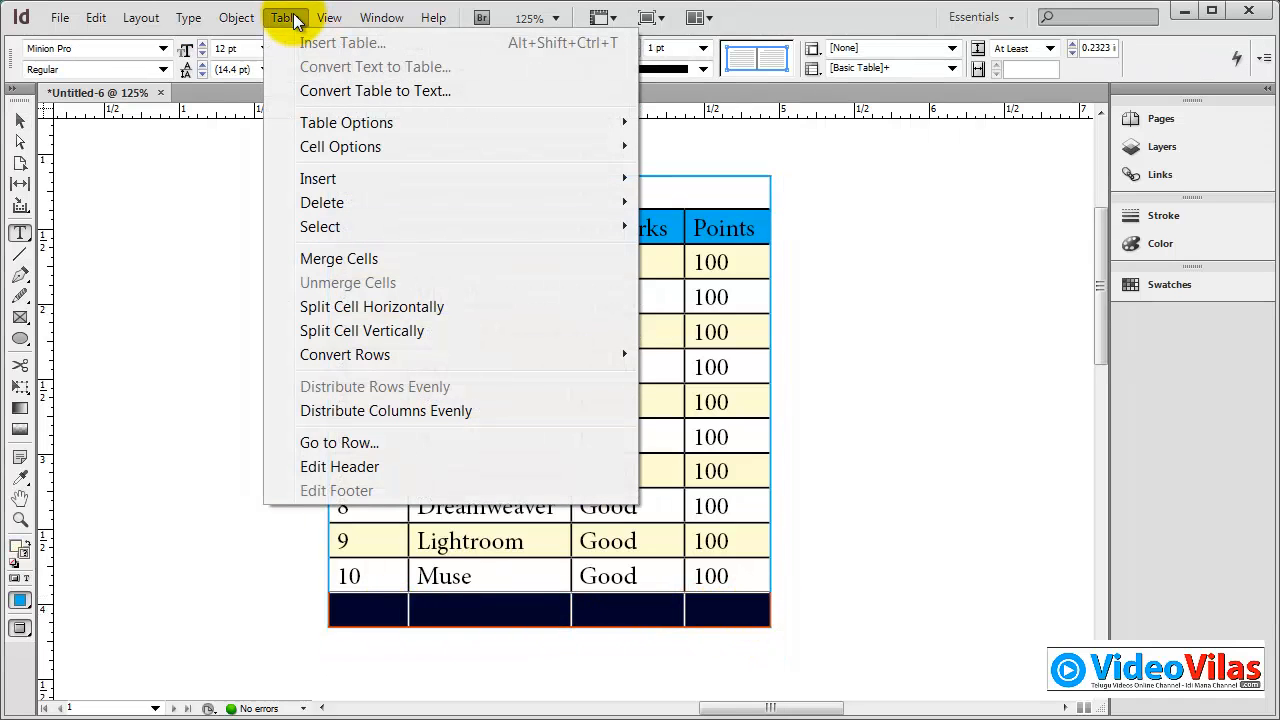
{"action": "left_click", "coordinate": [322, 258]}
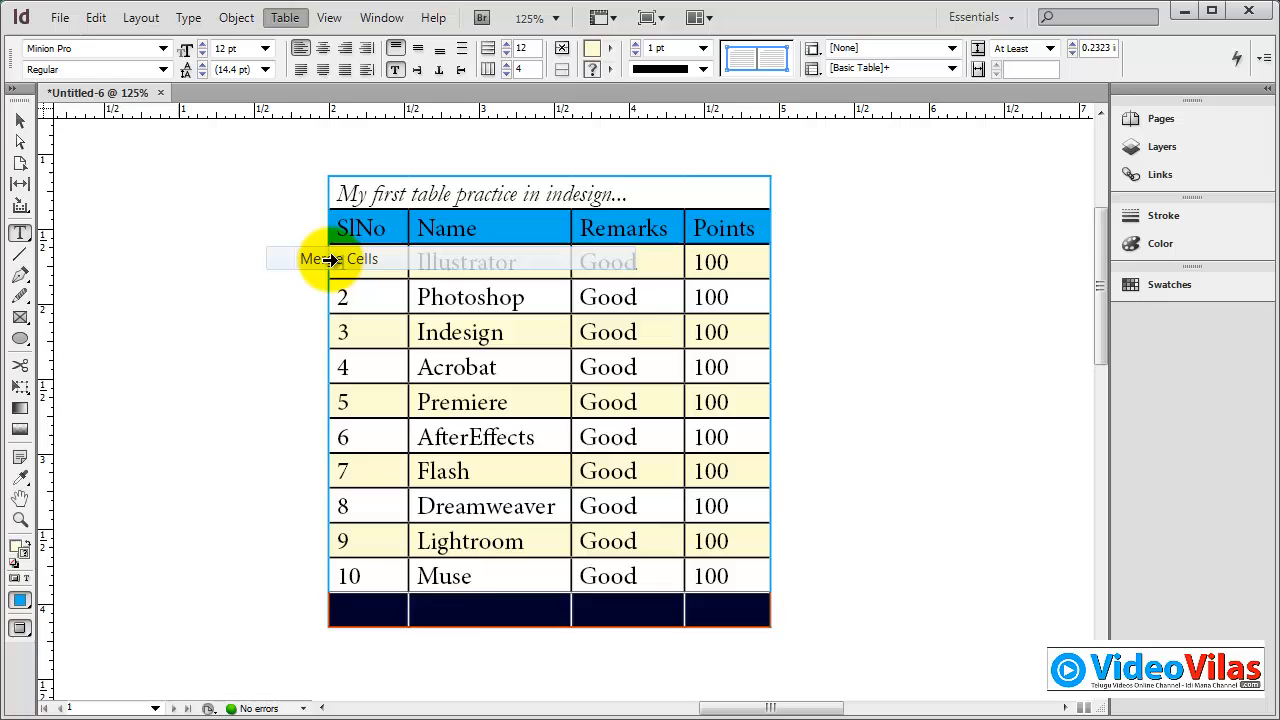
{"action": "left_click", "coordinate": [450, 618]}
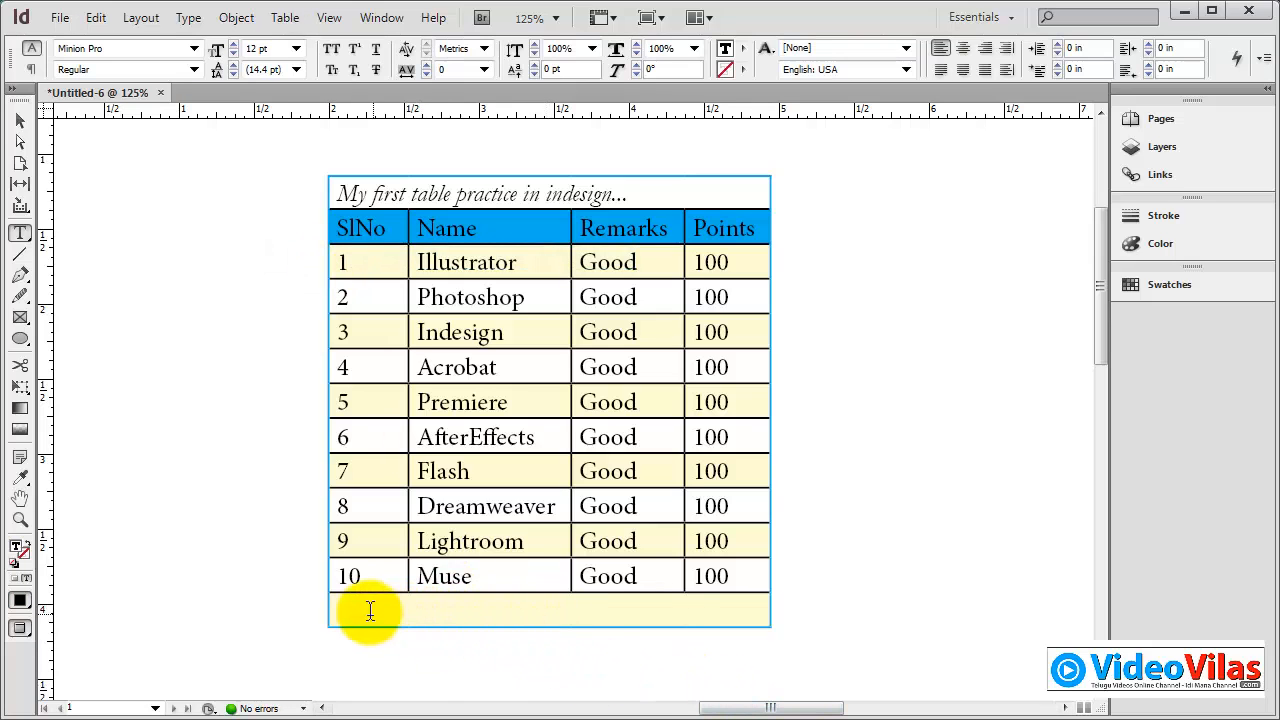
Set the fill of the merged last row to [None] and deselect the row.
{"action": "left_click", "coordinate": [331, 605]}
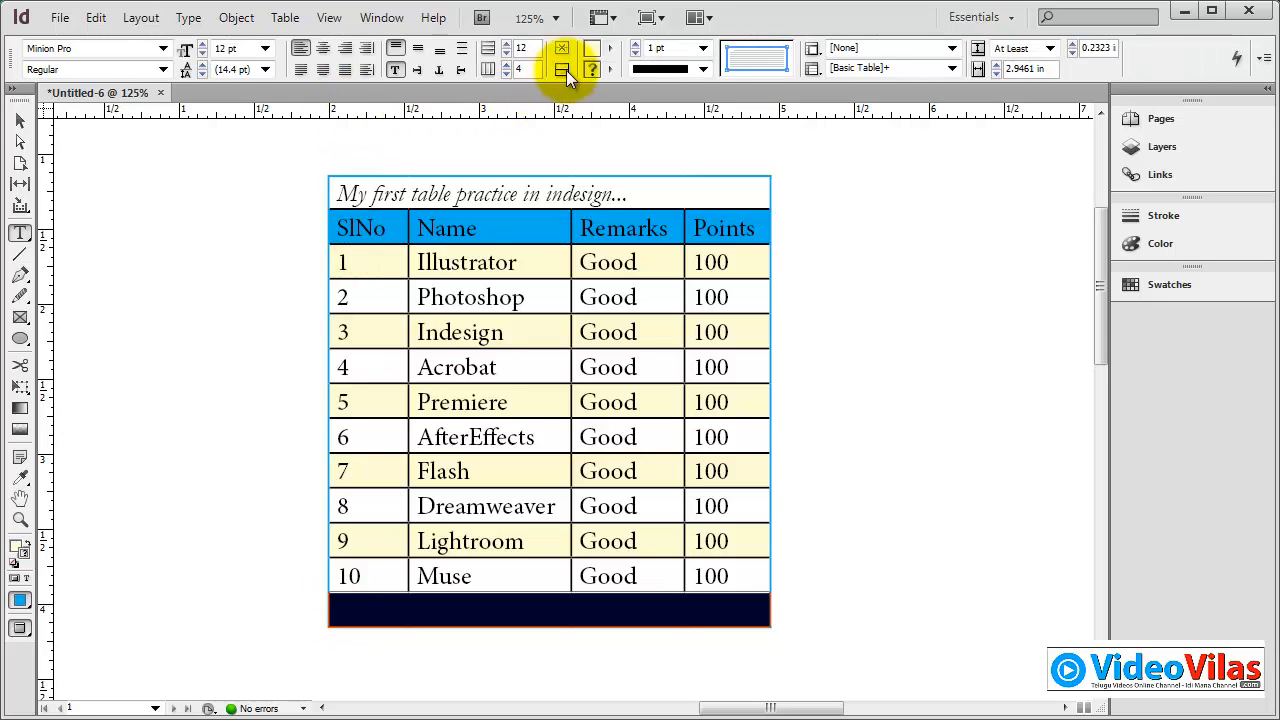
{"action": "left_click", "coordinate": [608, 55]}
{"action": "left_click", "coordinate": [643, 90]}
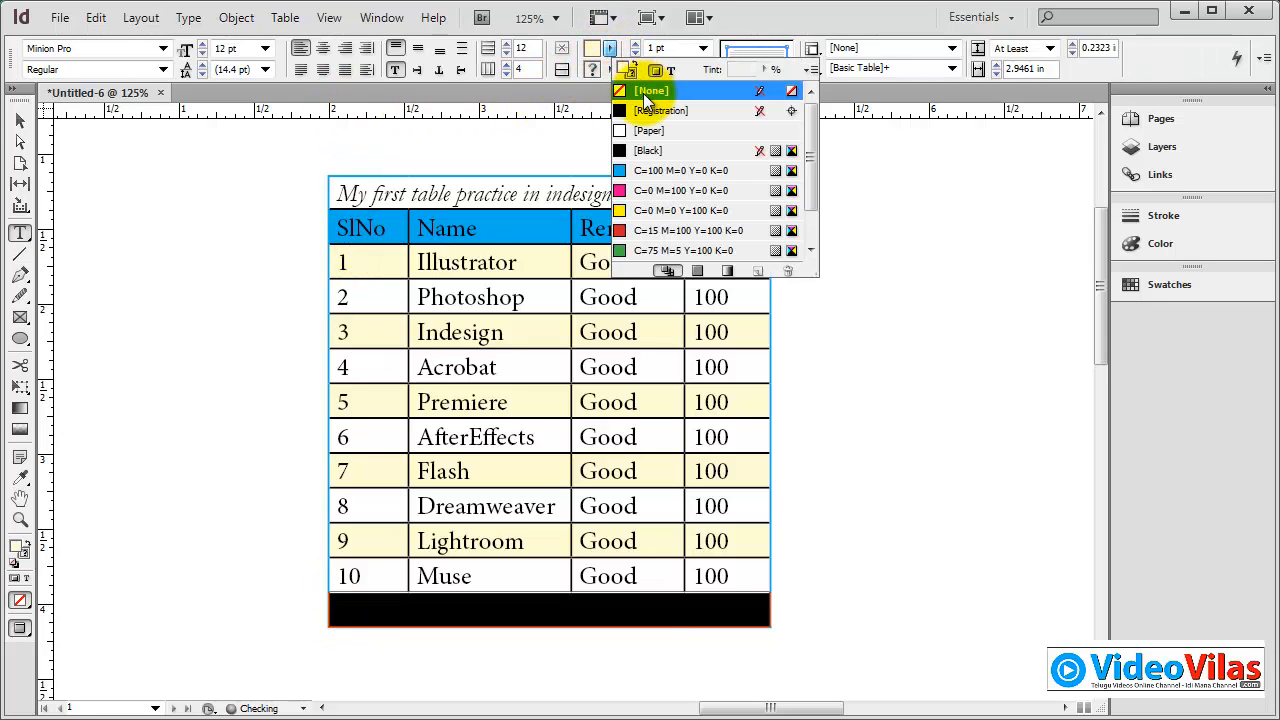
{"action": "left_click", "coordinate": [655, 622]}
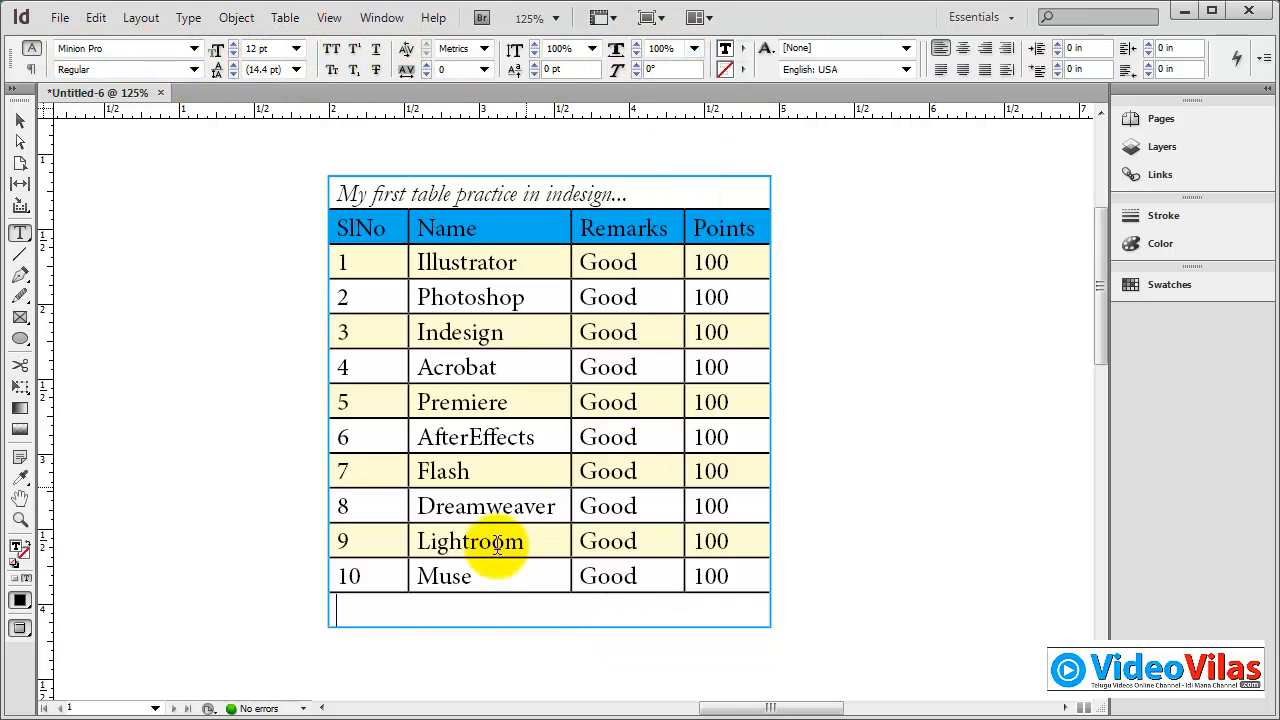
{"action": "left_click", "coordinate": [330, 610]}
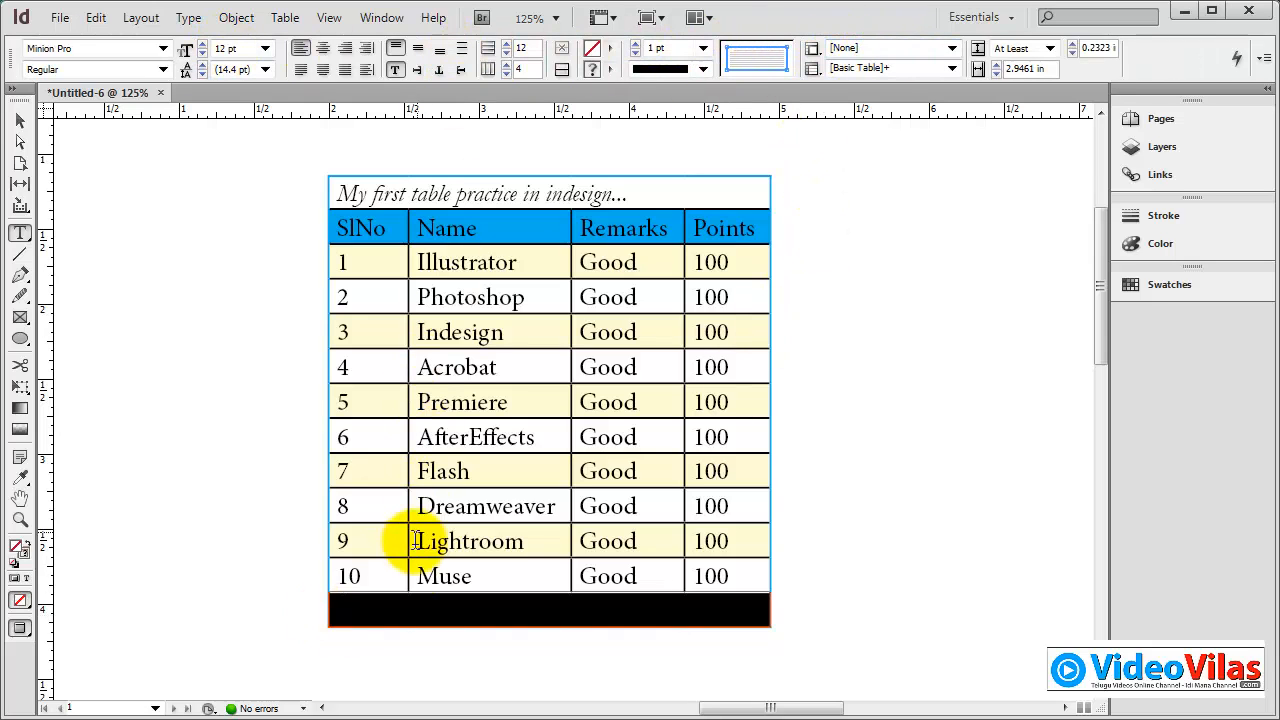
{"action": "left_click", "coordinate": [420, 612]}
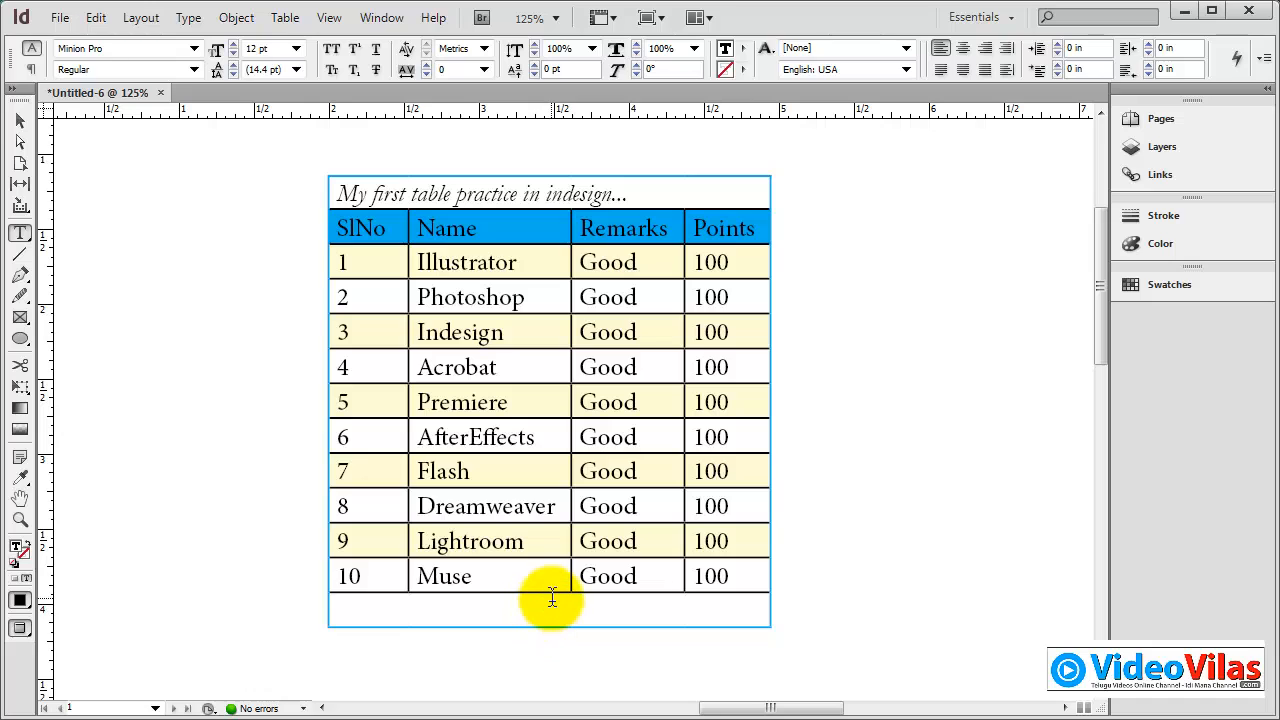
Split the merged last row vertically and enter "Final Comments:" in its first cell.
{"action": "left_click", "coordinate": [284, 18]}
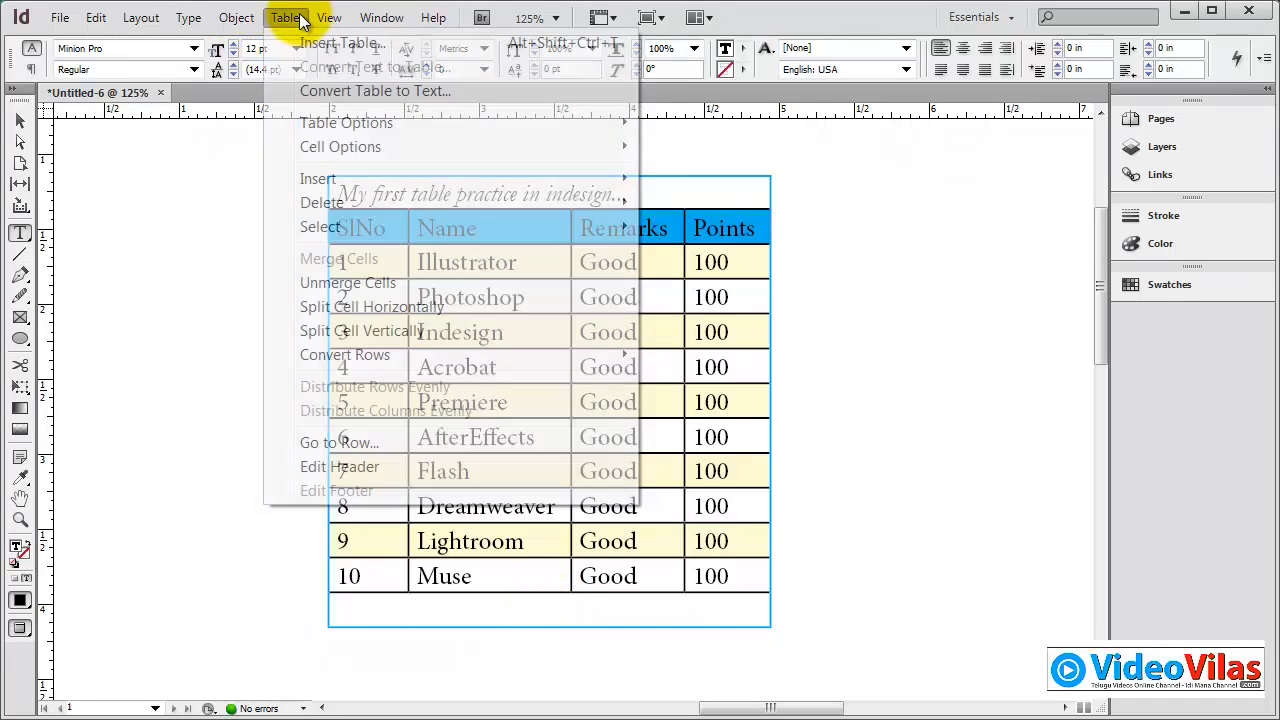
{"action": "left_click", "coordinate": [360, 330]}
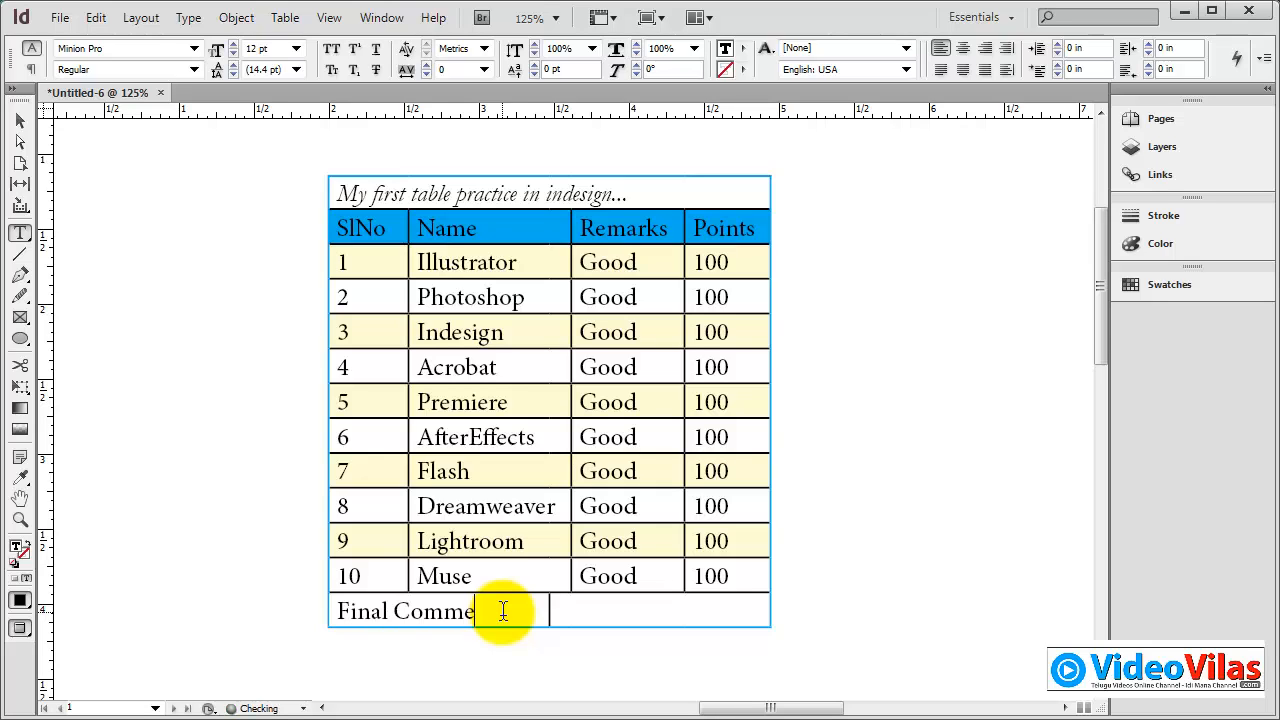
{"action": "type", "text": "nts:"}
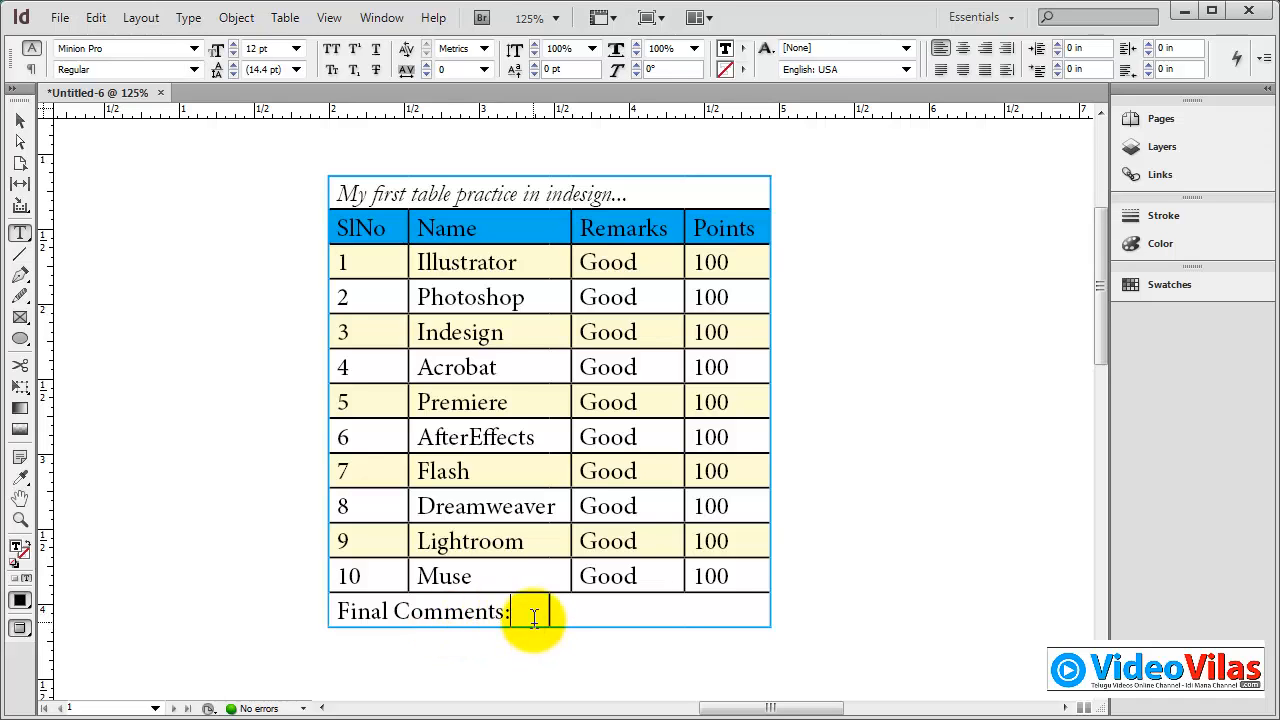
Set the Final Comments: cell text to Garamond Italic.
{"action": "left_click_drag", "start_coordinate": [533, 618], "coordinate": [323, 623]}
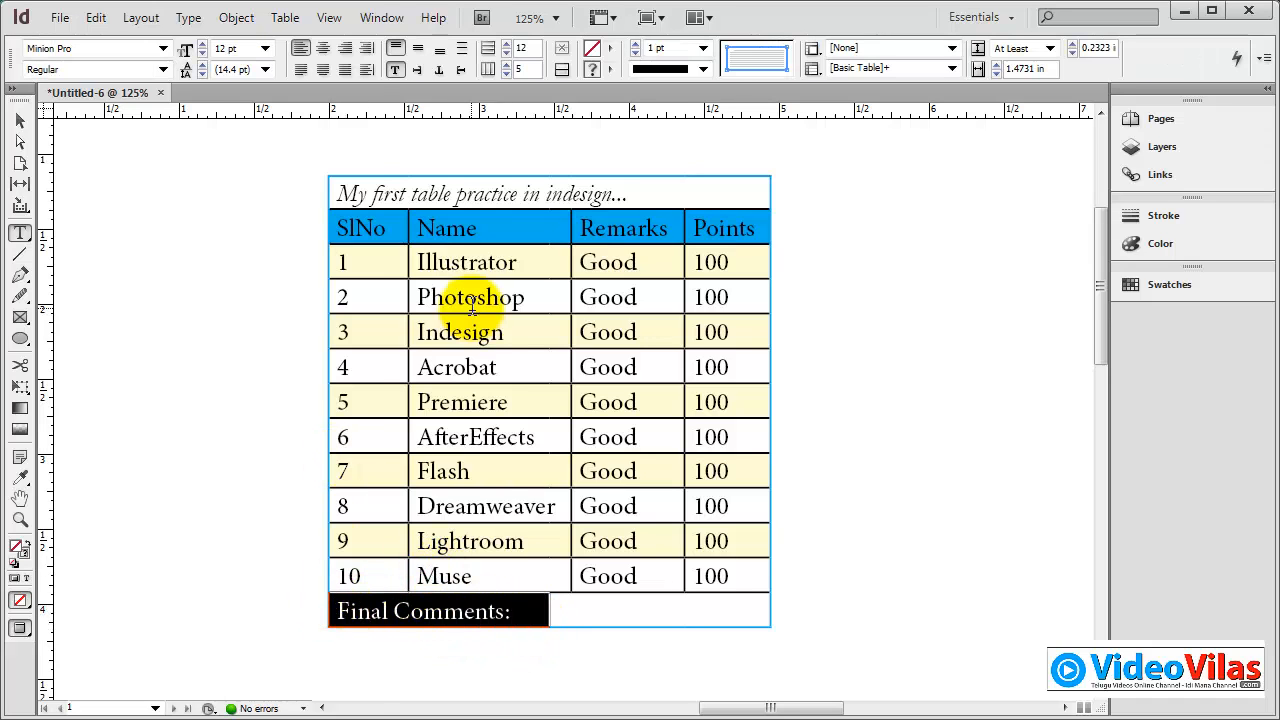
{"action": "left_click", "coordinate": [163, 48]}
{"action": "left_click", "coordinate": [118, 690]}
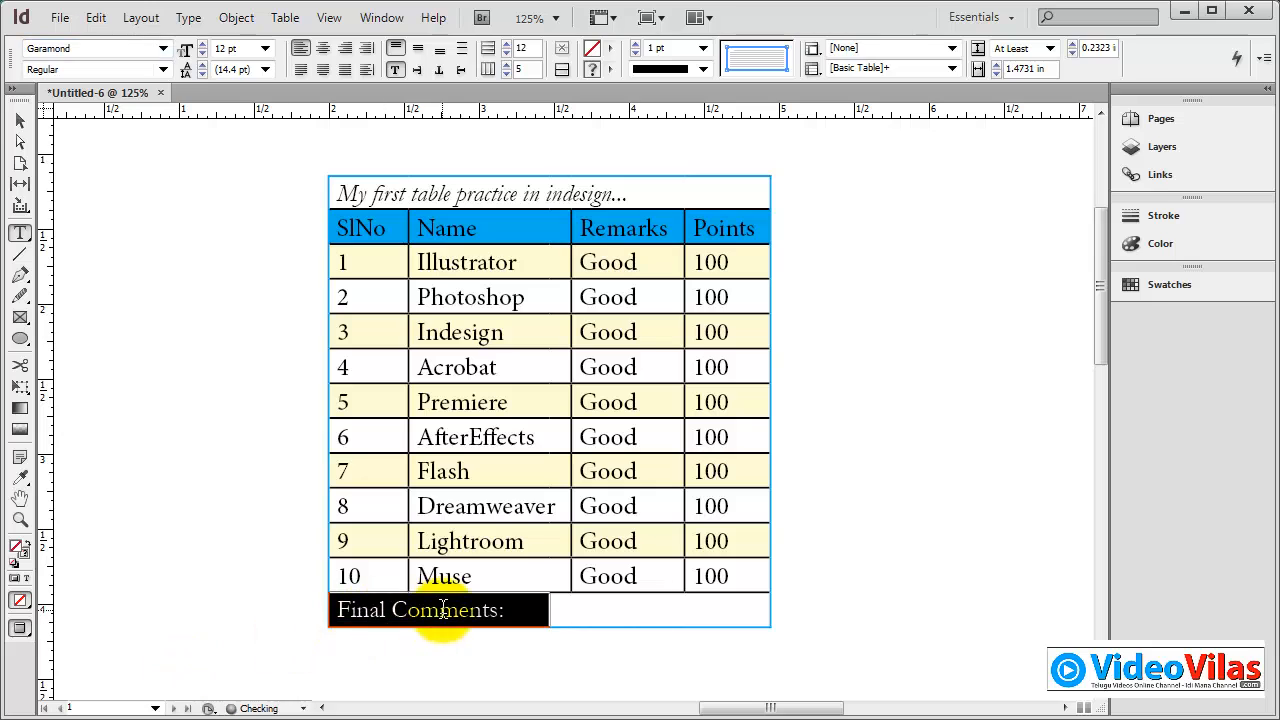
{"action": "left_click", "coordinate": [162, 70]}
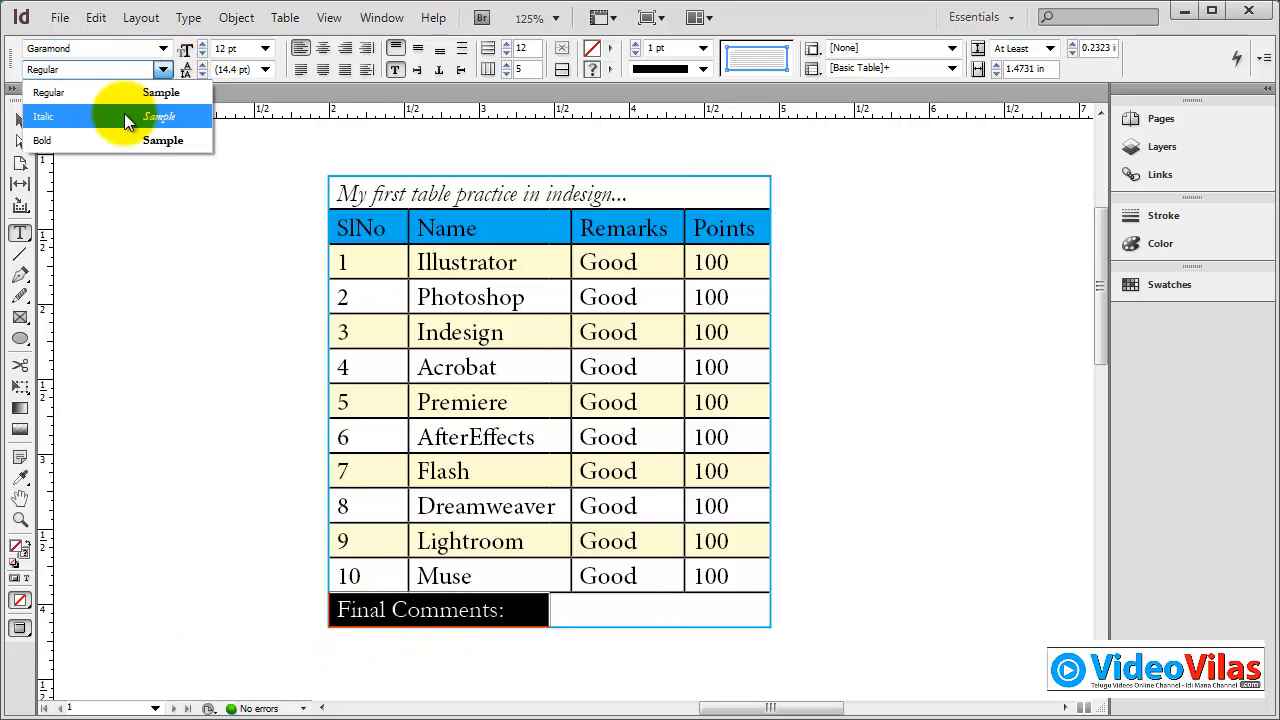
{"action": "left_click", "coordinate": [124, 113]}
{"action": "left_click", "coordinate": [22, 132]}
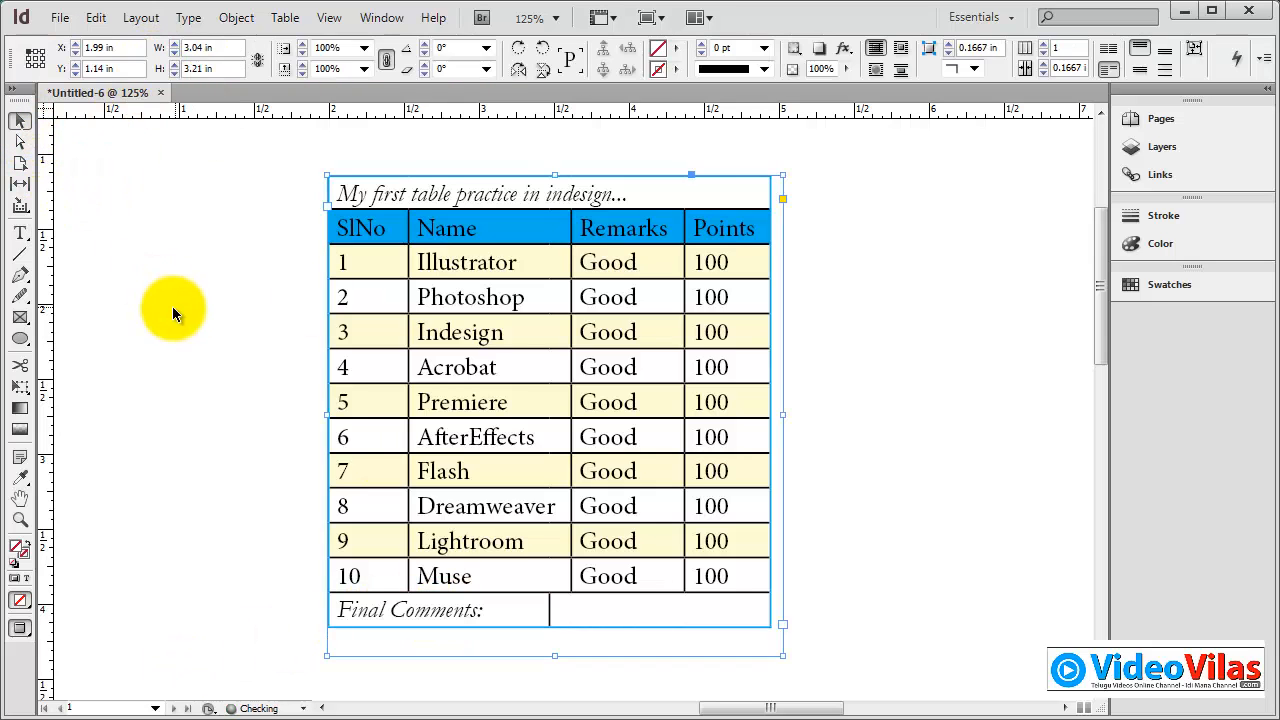
Merge the Final Comments: cell with the empty cell beside it.
{"action": "double_click", "coordinate": [617, 609]}
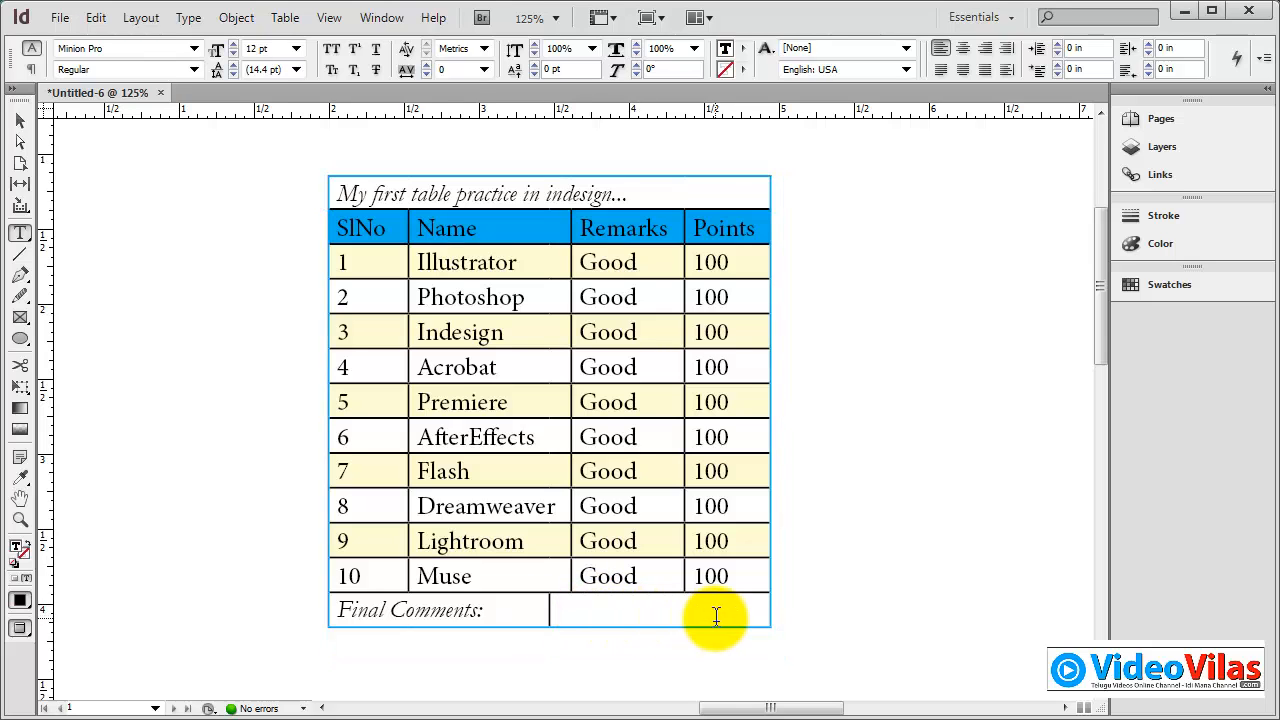
{"action": "left_click", "coordinate": [20, 120]}
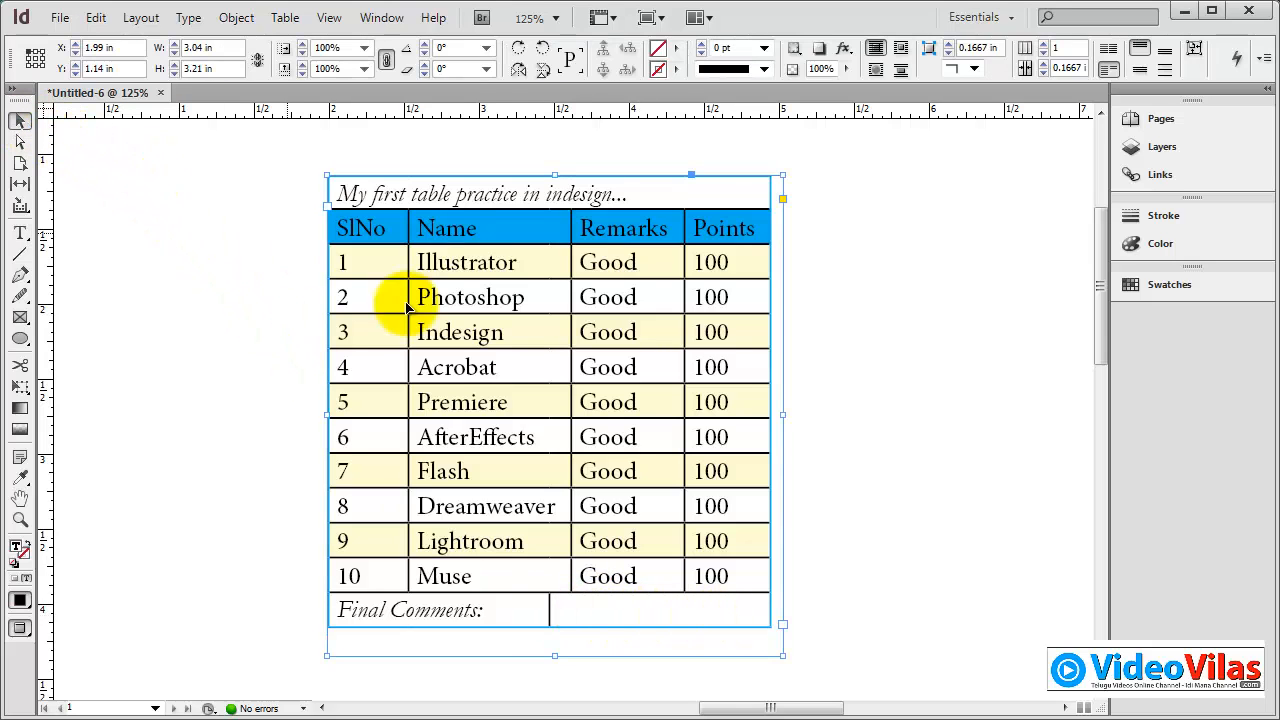
{"action": "left_click", "coordinate": [285, 17]}
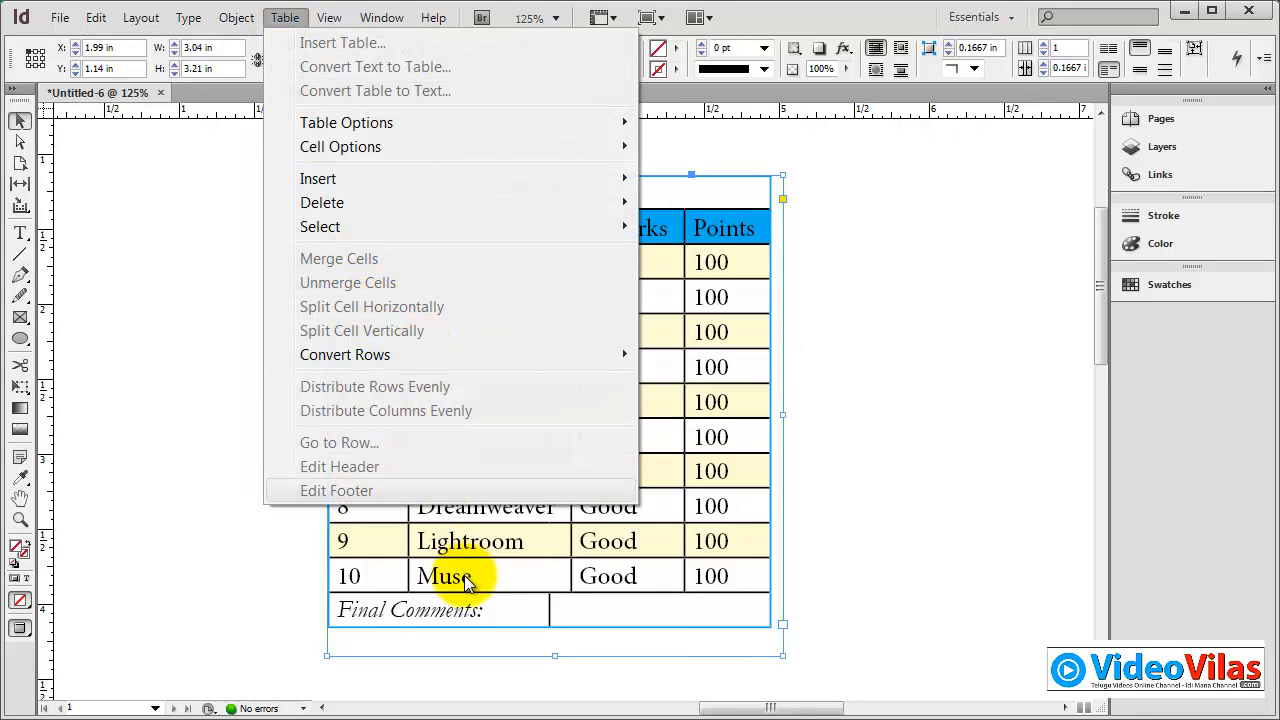
{"action": "double_click", "coordinate": [493, 612]}
{"action": "left_click_drag", "start_coordinate": [491, 611], "coordinate": [586, 609]}
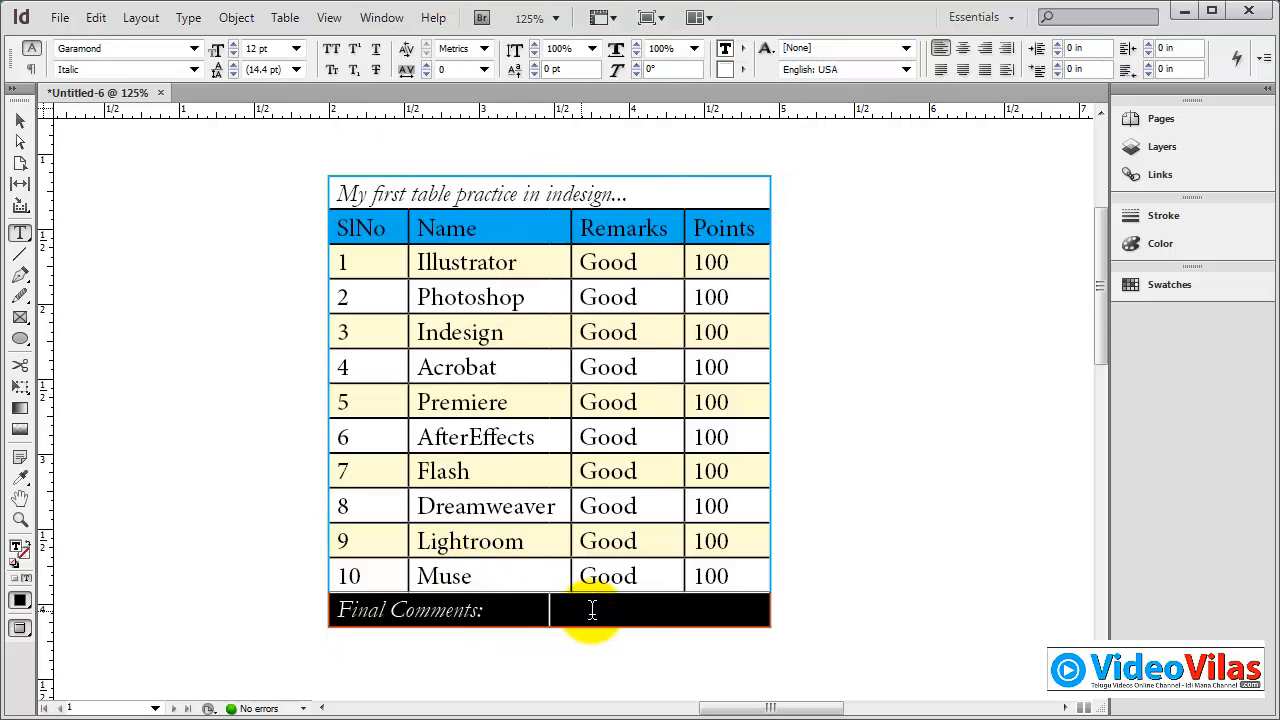
{"action": "left_click", "coordinate": [285, 17]}
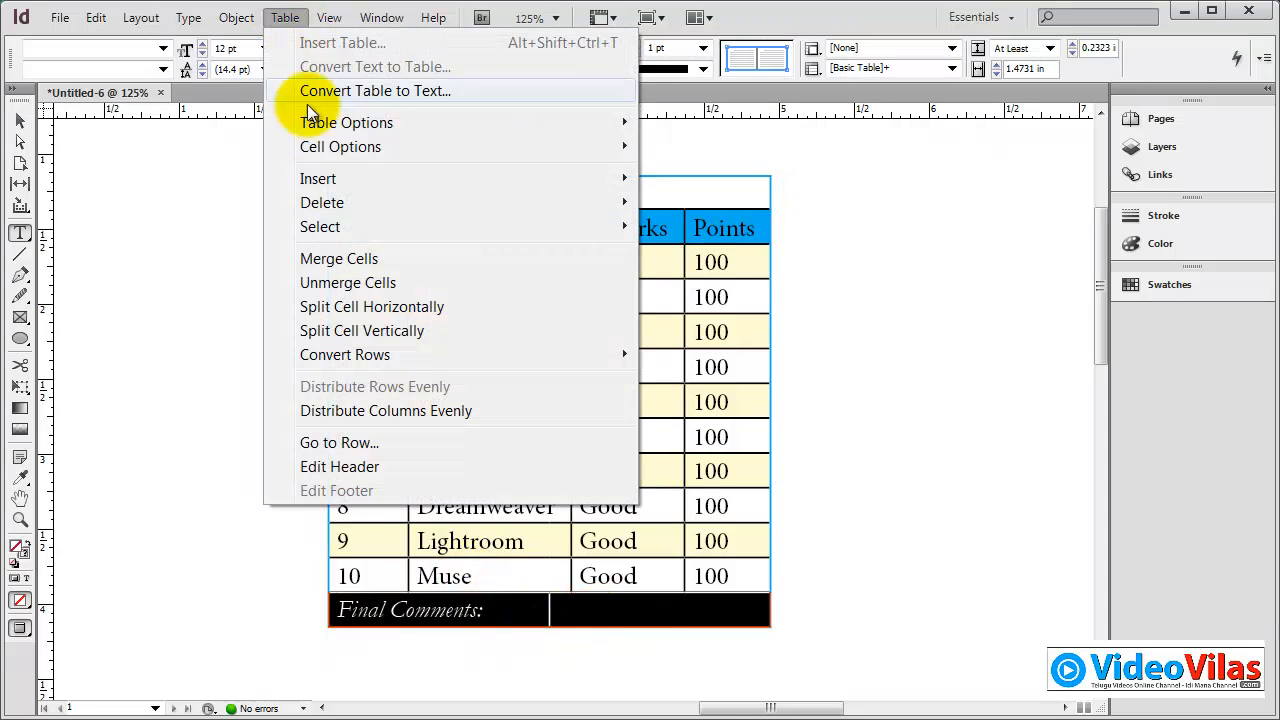
{"action": "left_click", "coordinate": [340, 259]}
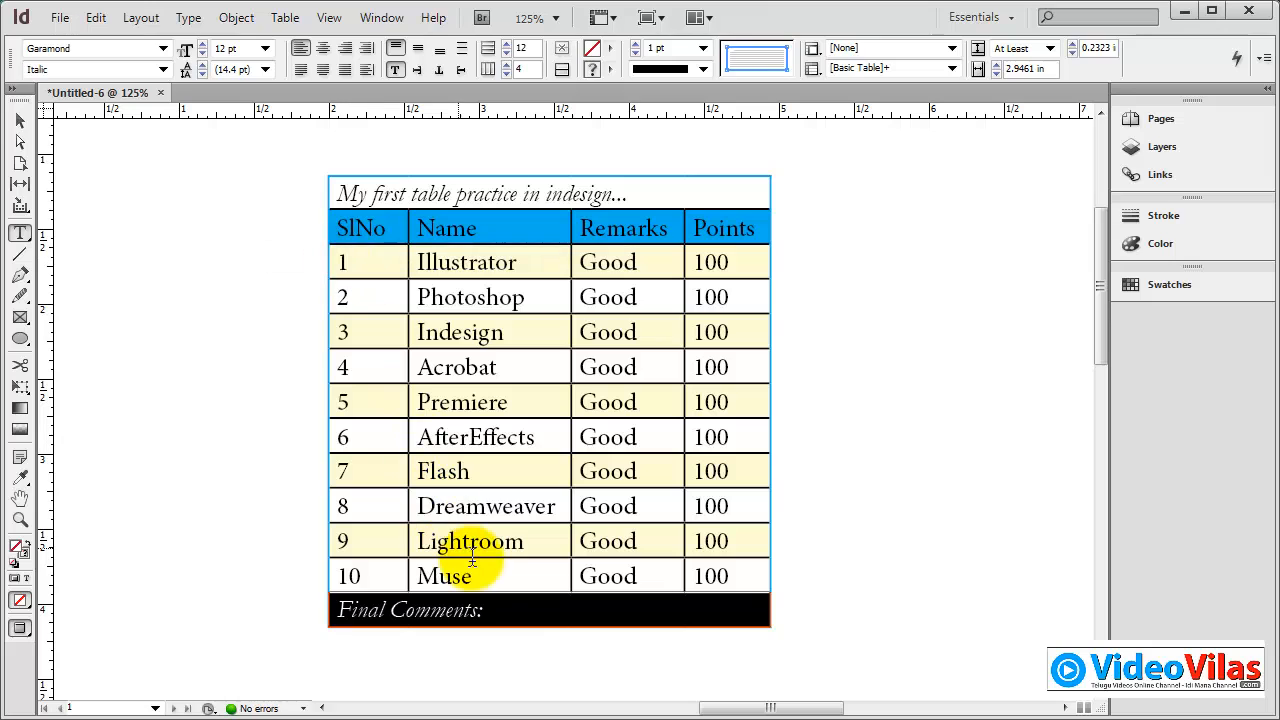
Convert the merged Final Comments: row at the end of the table into a footer row.
{"action": "left_click", "coordinate": [522, 608]}
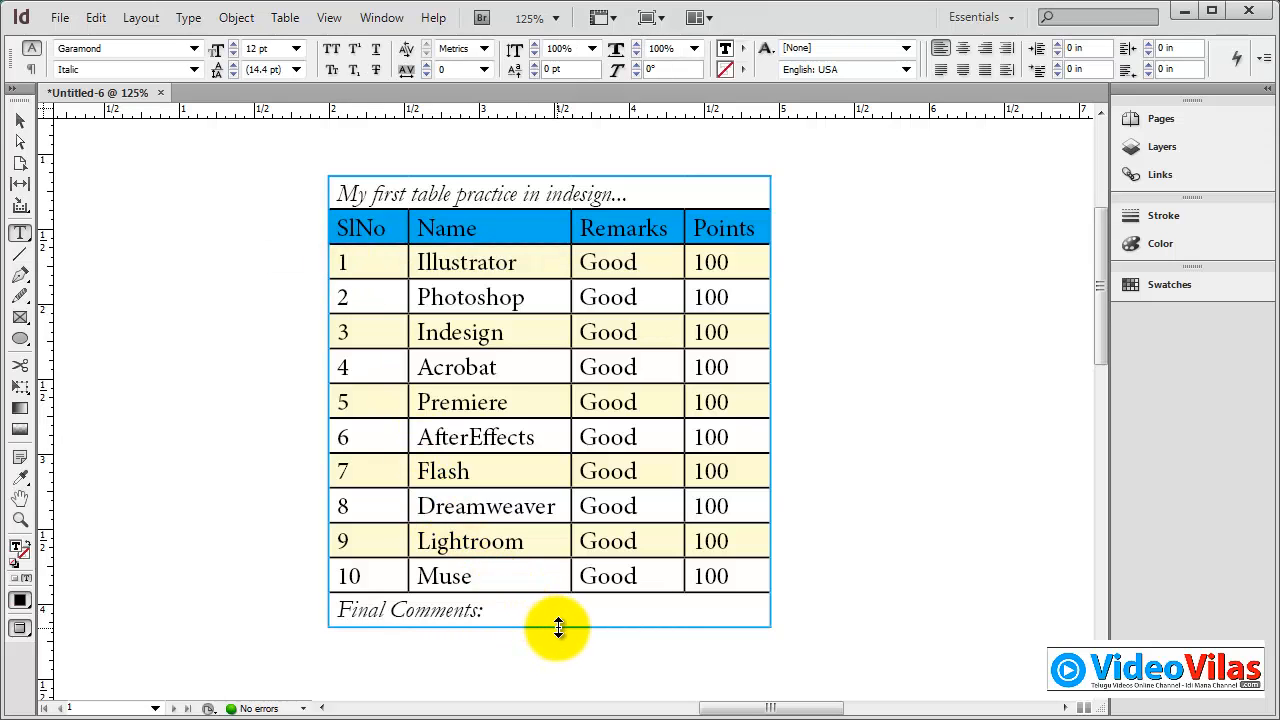
{"action": "left_click", "coordinate": [294, 19]}
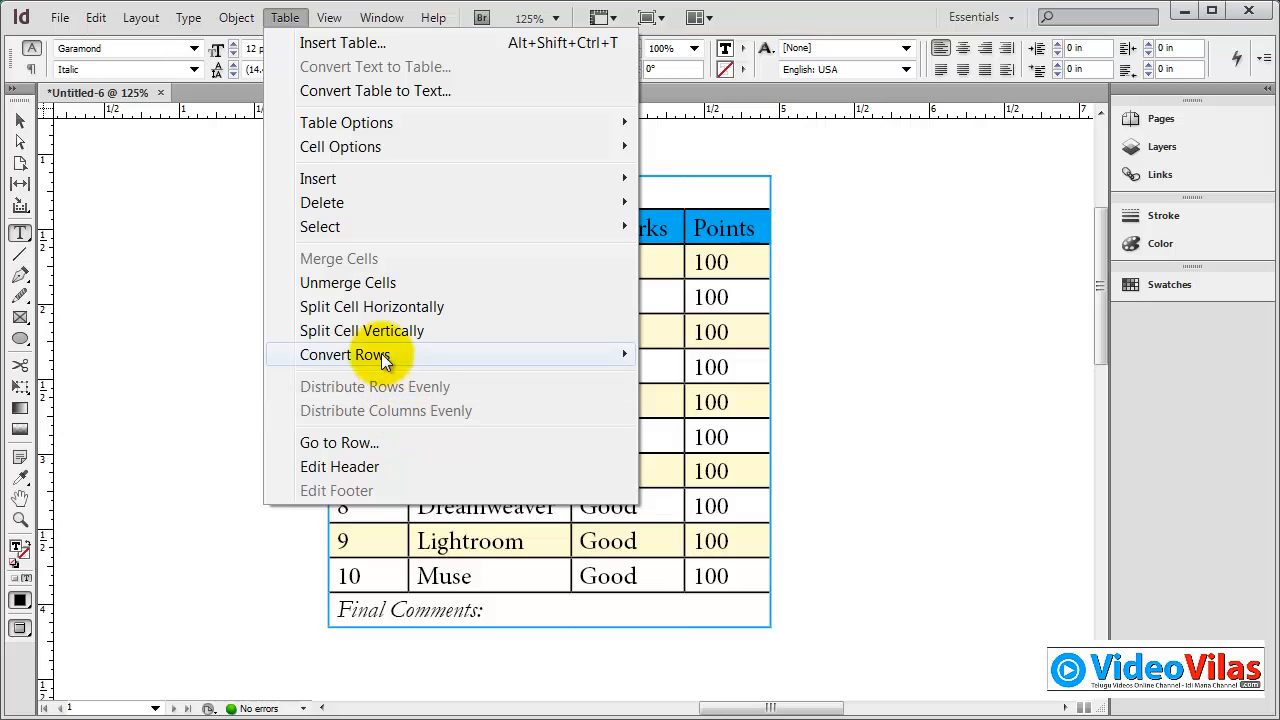
{"action": "mouse_move", "coordinate": [385, 362]}
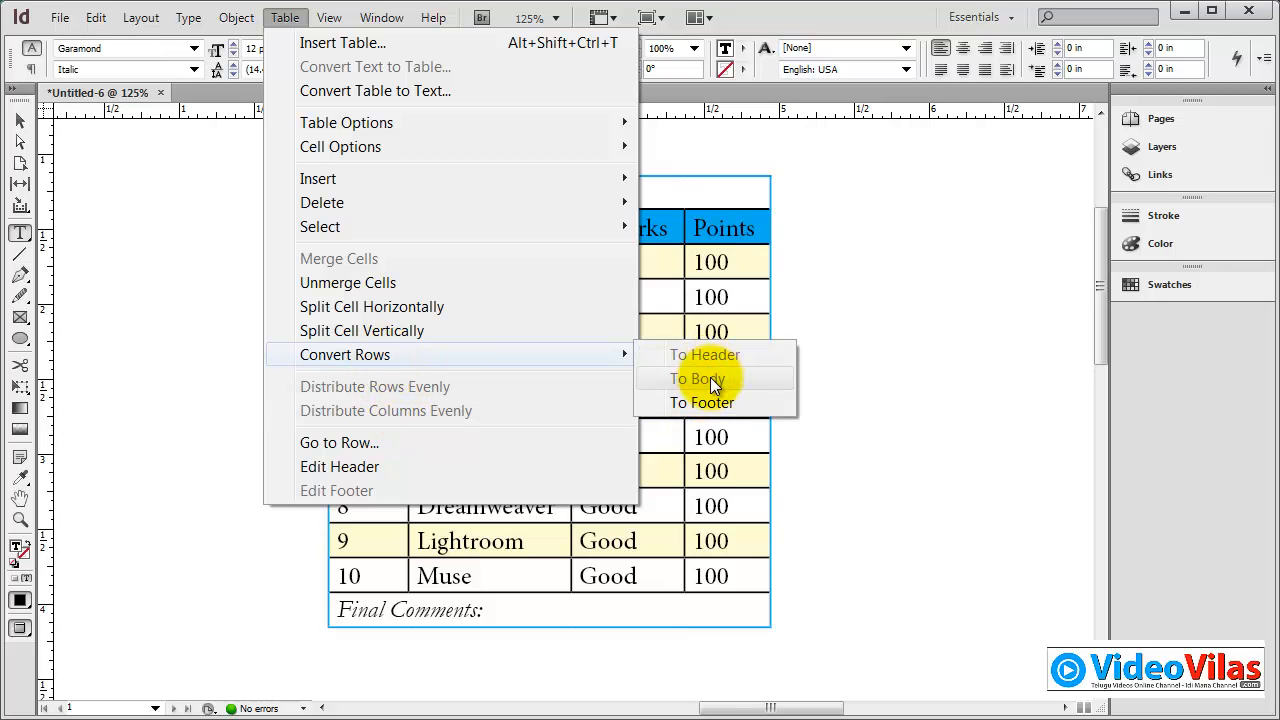
{"action": "left_click", "coordinate": [525, 605]}
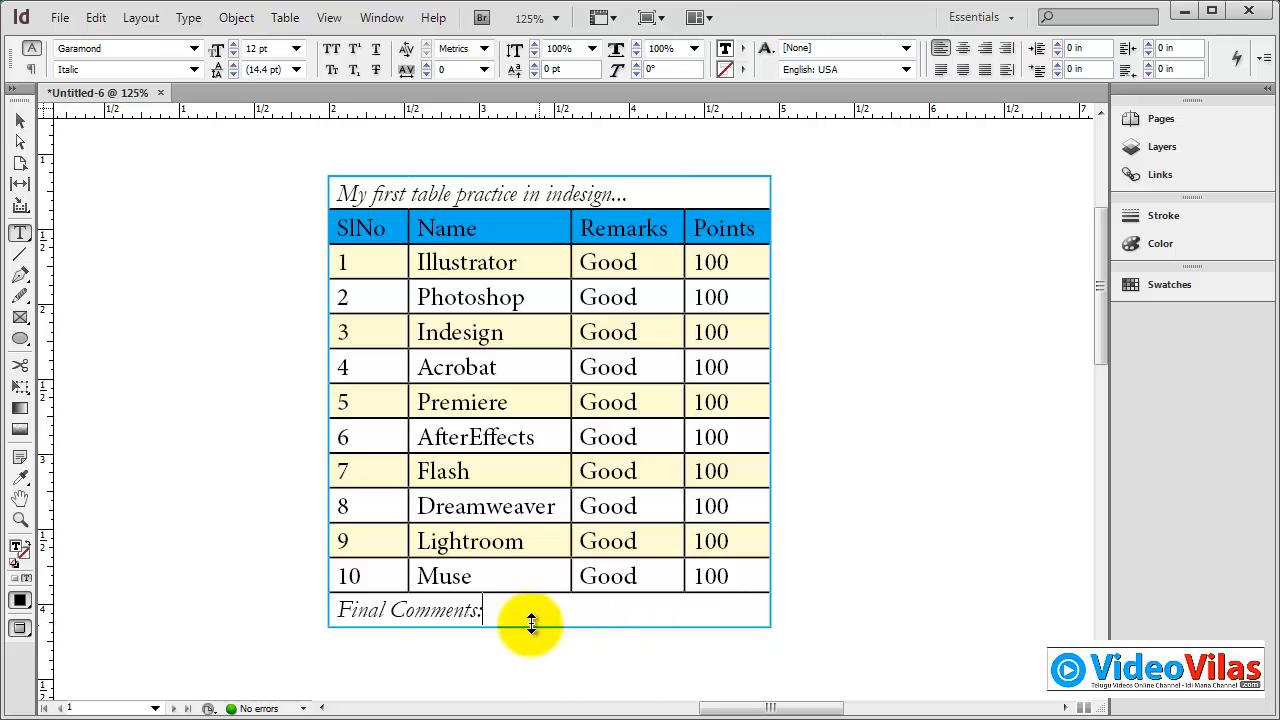
{"action": "left_click", "coordinate": [296, 17]}
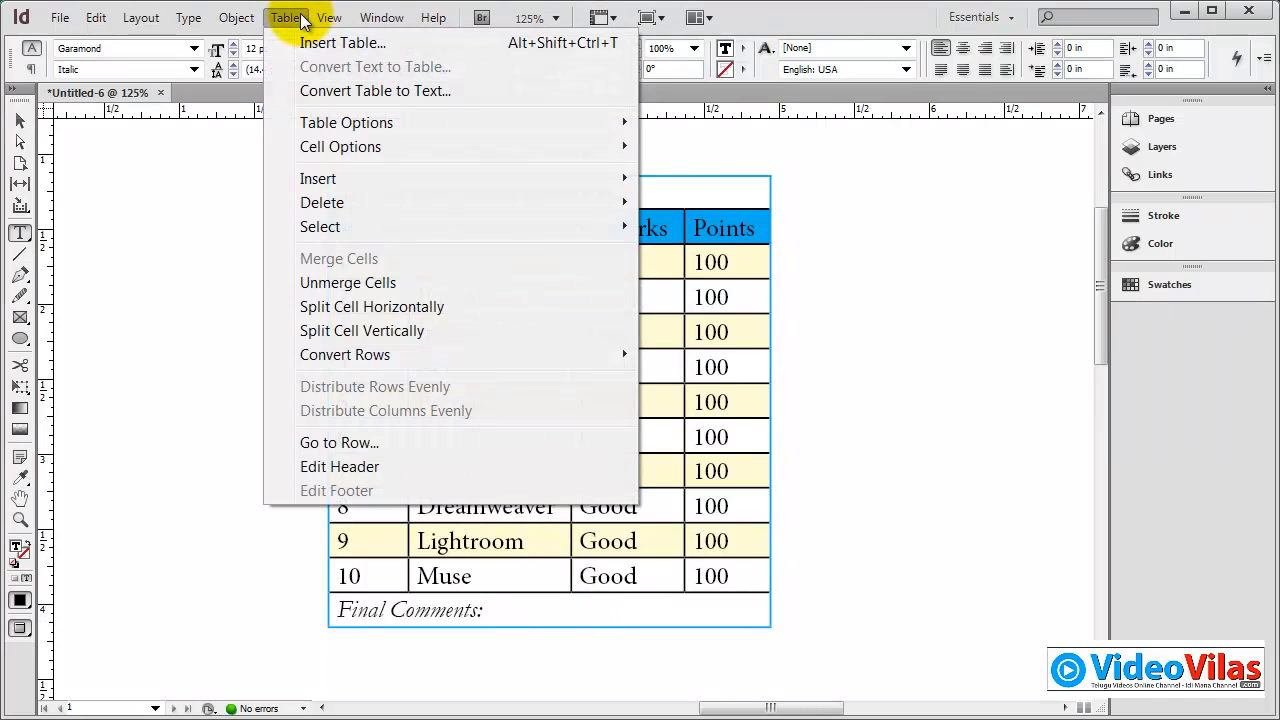
{"action": "mouse_move", "coordinate": [399, 358]}
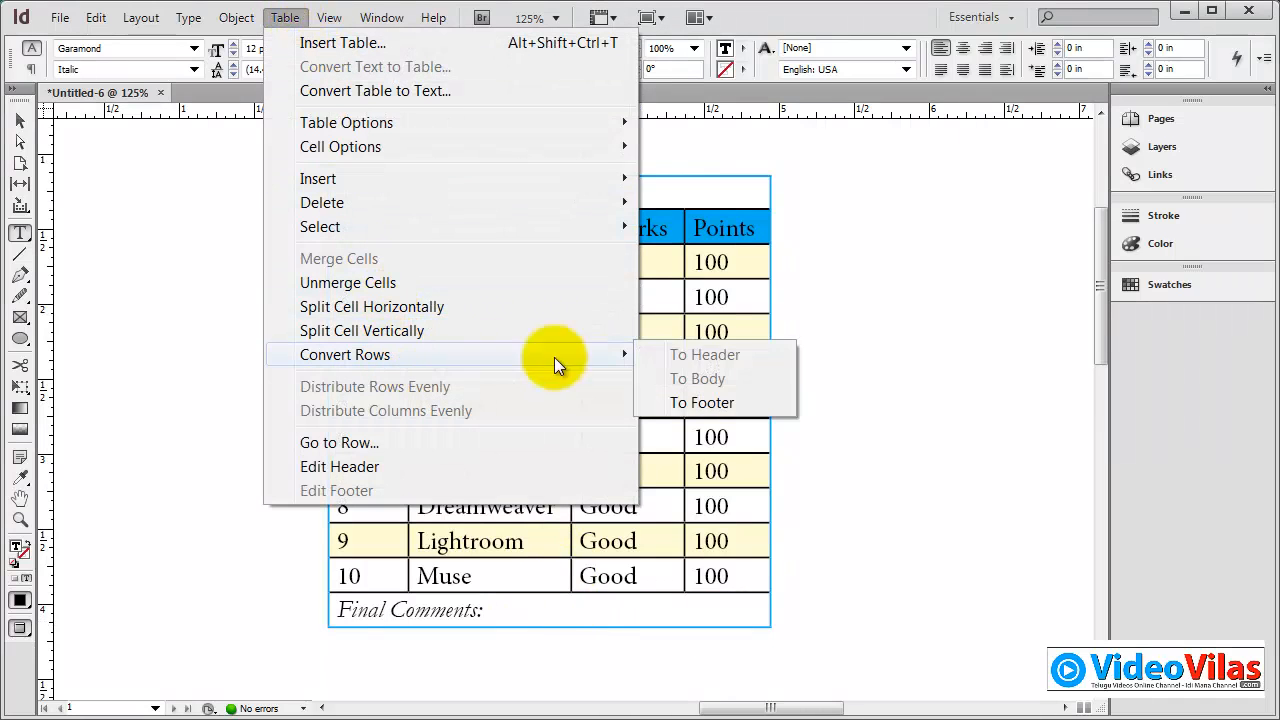
{"action": "left_click", "coordinate": [684, 402]}
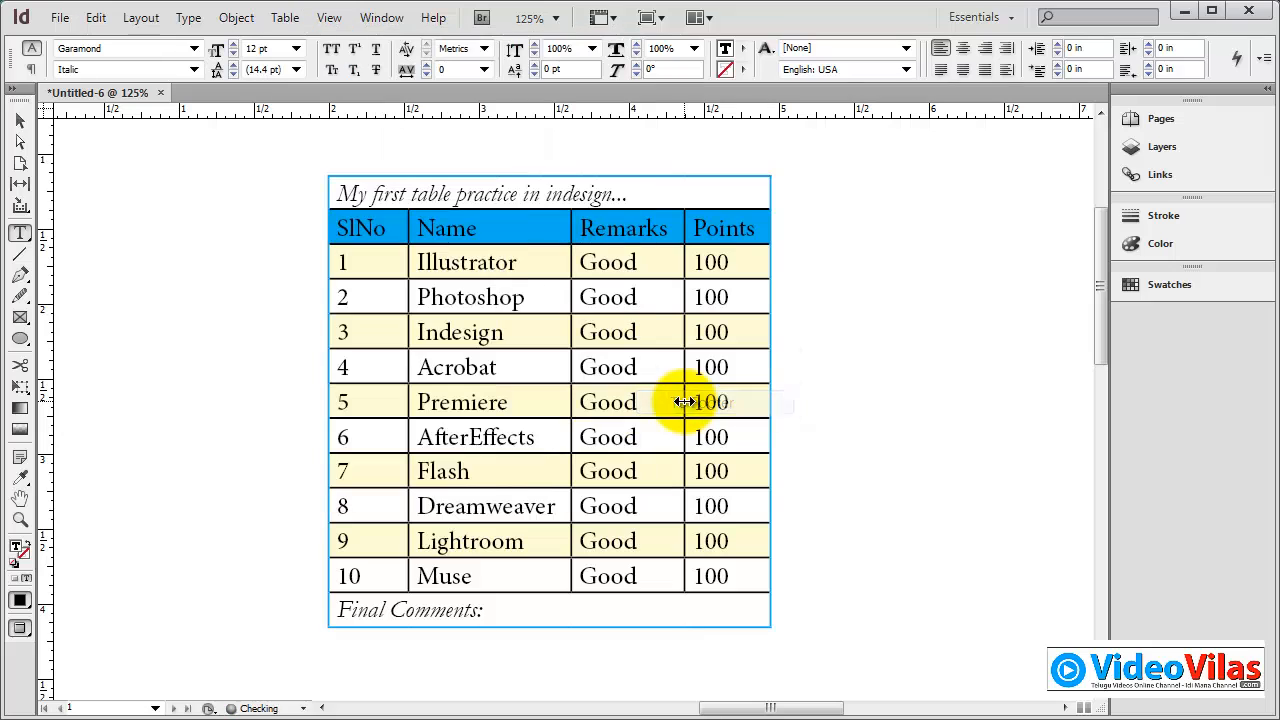
{"action": "left_click", "coordinate": [518, 617]}
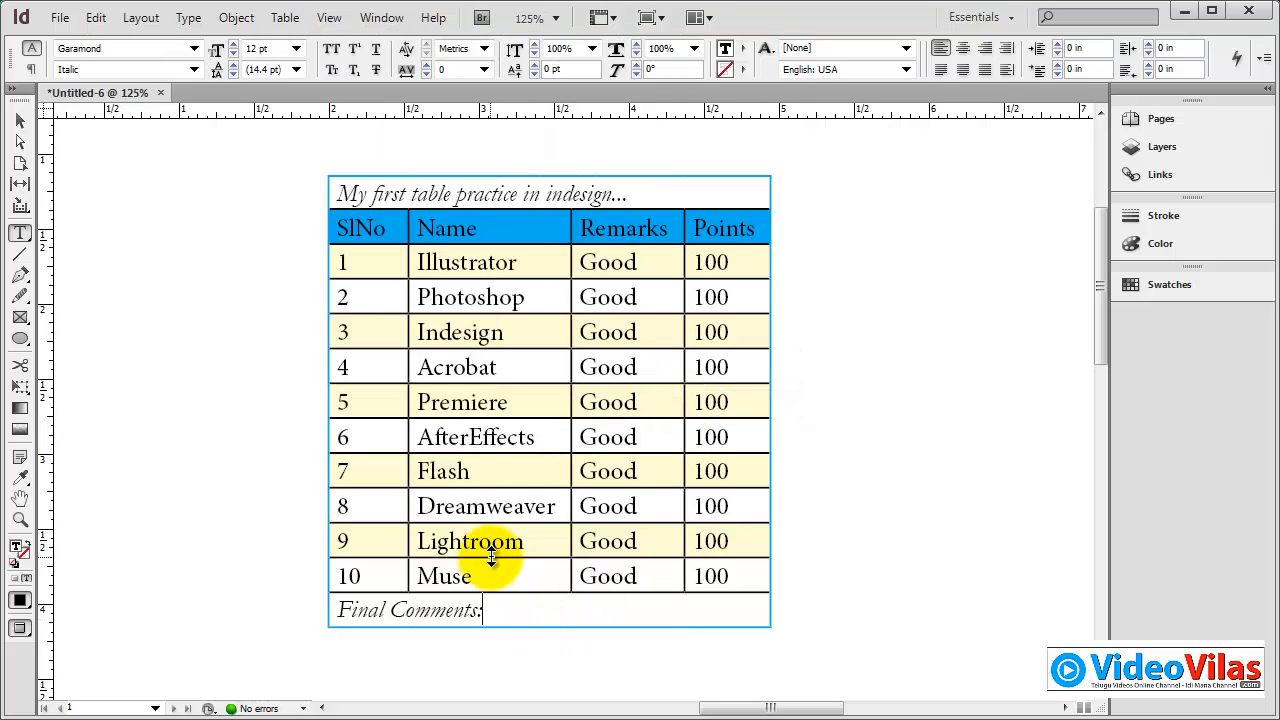
Starting from the table's title row, select the footer rows, and then clear the selection.
{"action": "left_click", "coordinate": [470, 192]}
{"action": "left_click", "coordinate": [285, 17]}
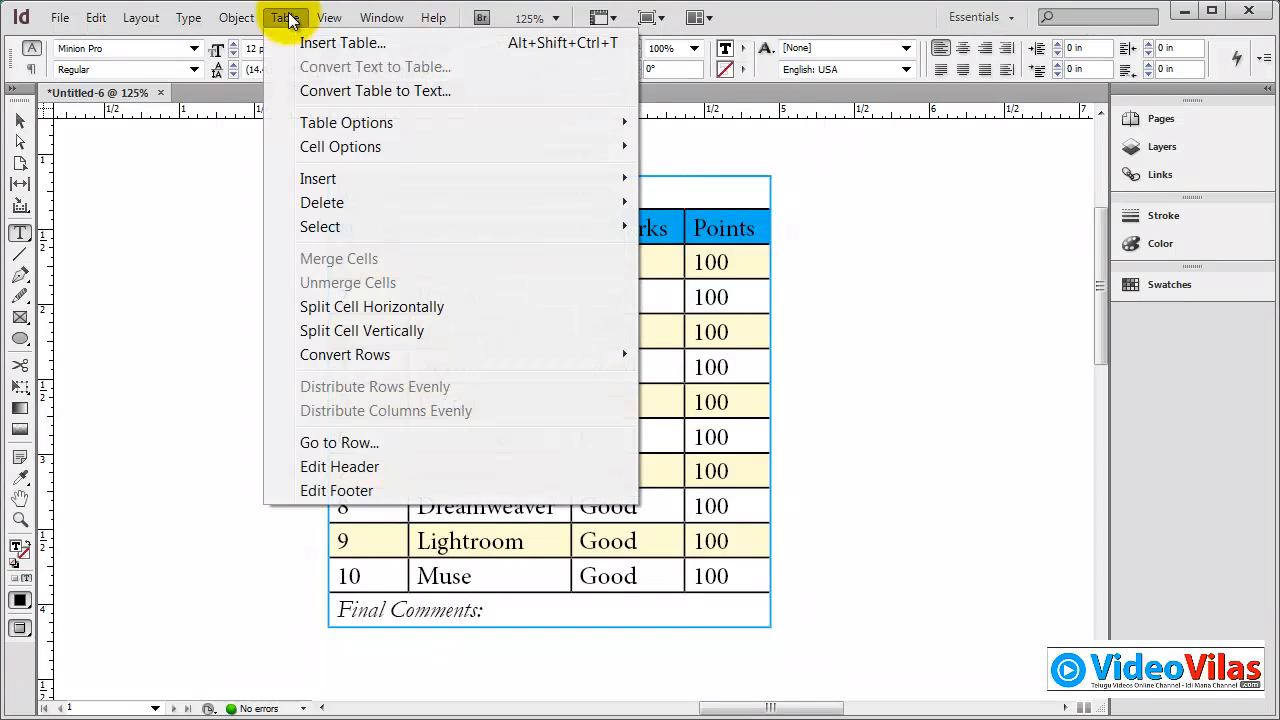
{"action": "mouse_move", "coordinate": [379, 229]}
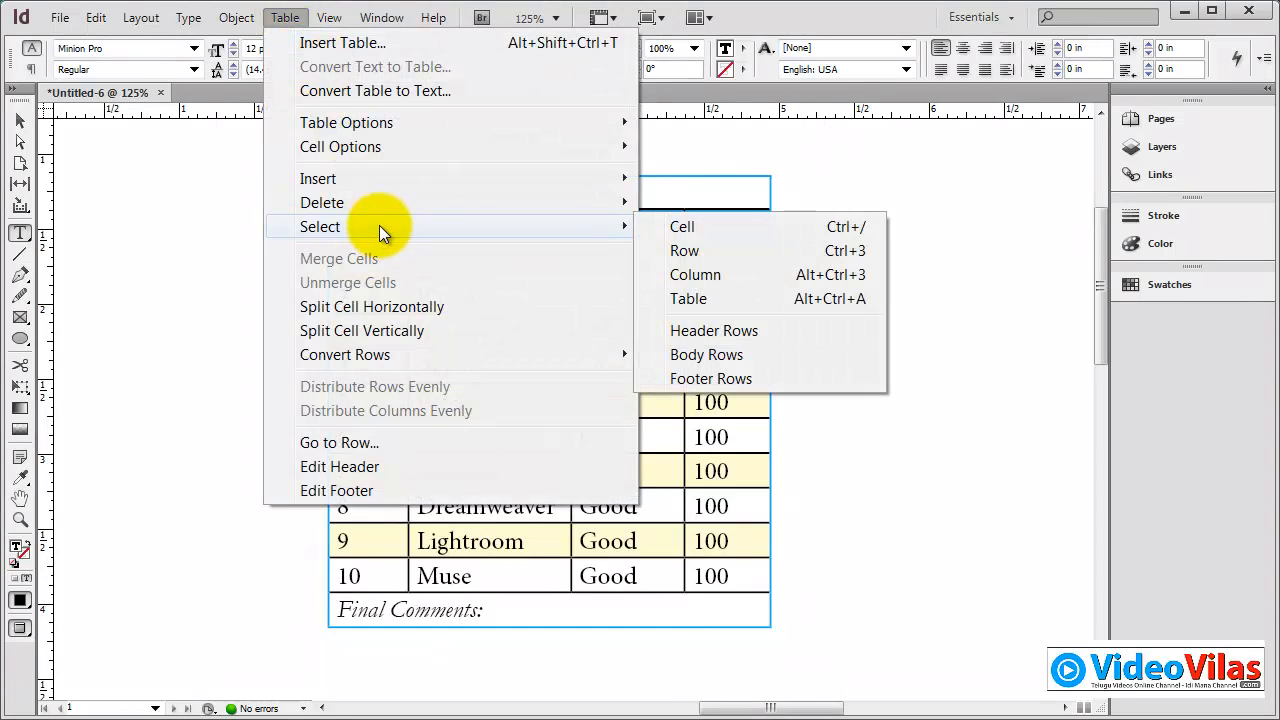
{"action": "left_click", "coordinate": [716, 379]}
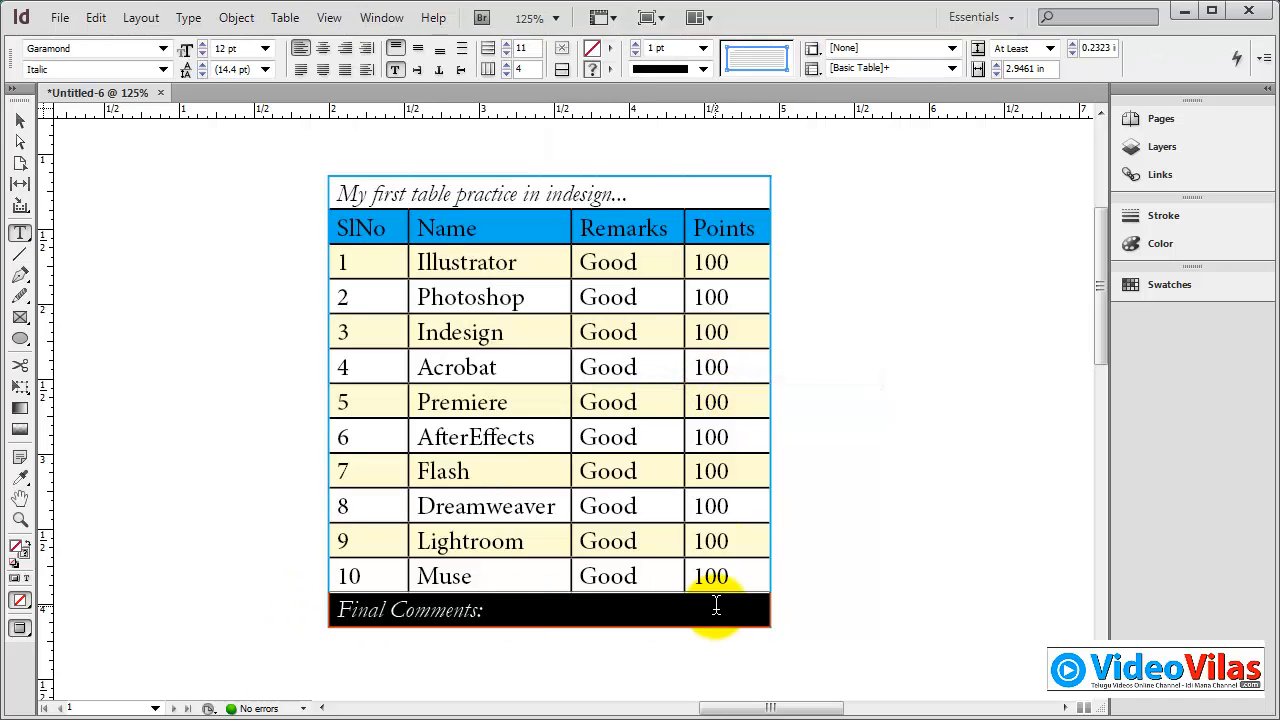
{"action": "left_click", "coordinate": [538, 472]}
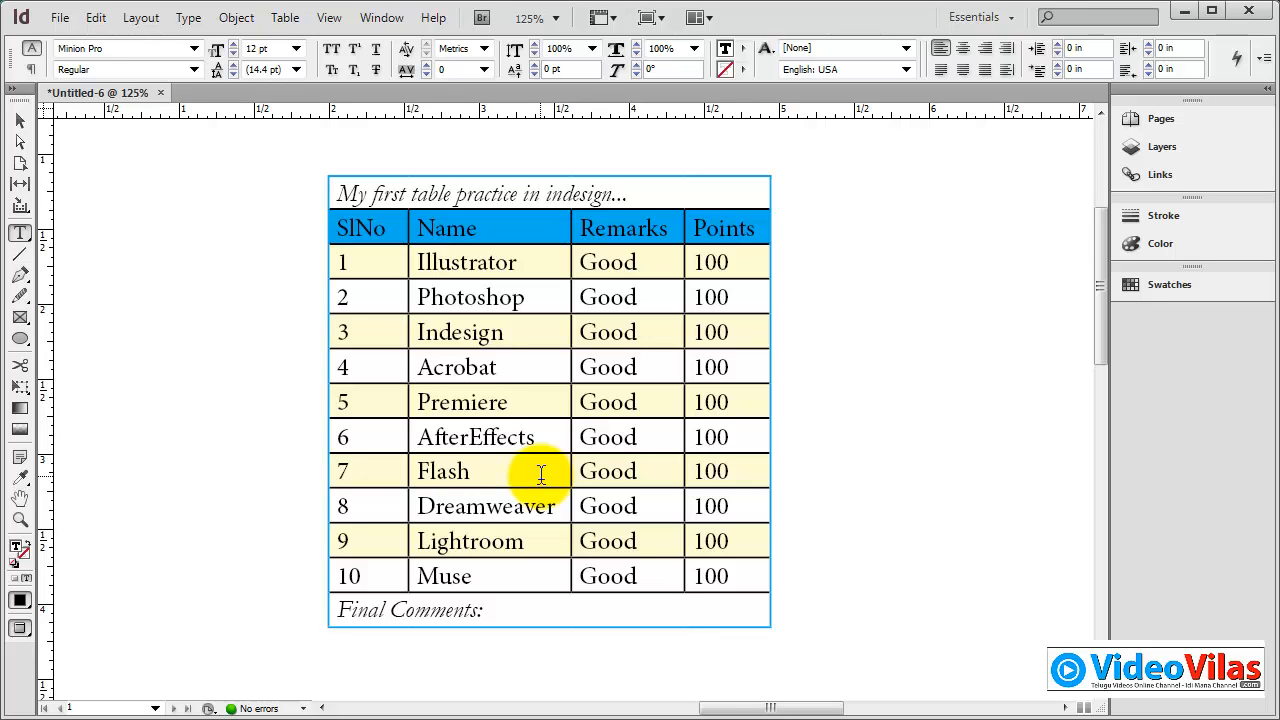
Move the table's text frame to about X 1.48 in, Y 0.22 in on the page.
{"action": "left_click", "coordinate": [293, 19]}
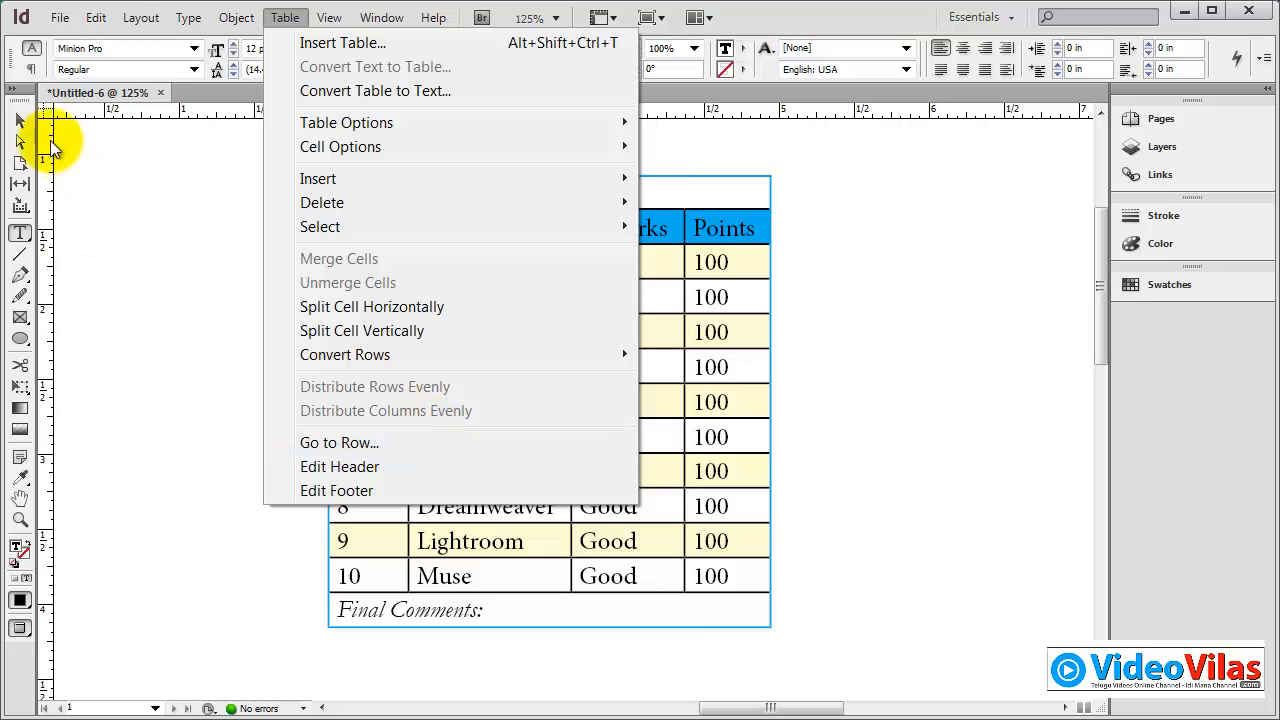
{"action": "left_click", "coordinate": [17, 112]}
{"action": "left_click", "coordinate": [20, 120]}
{"action": "left_click_drag", "start_coordinate": [452, 204], "coordinate": [432, 168]}
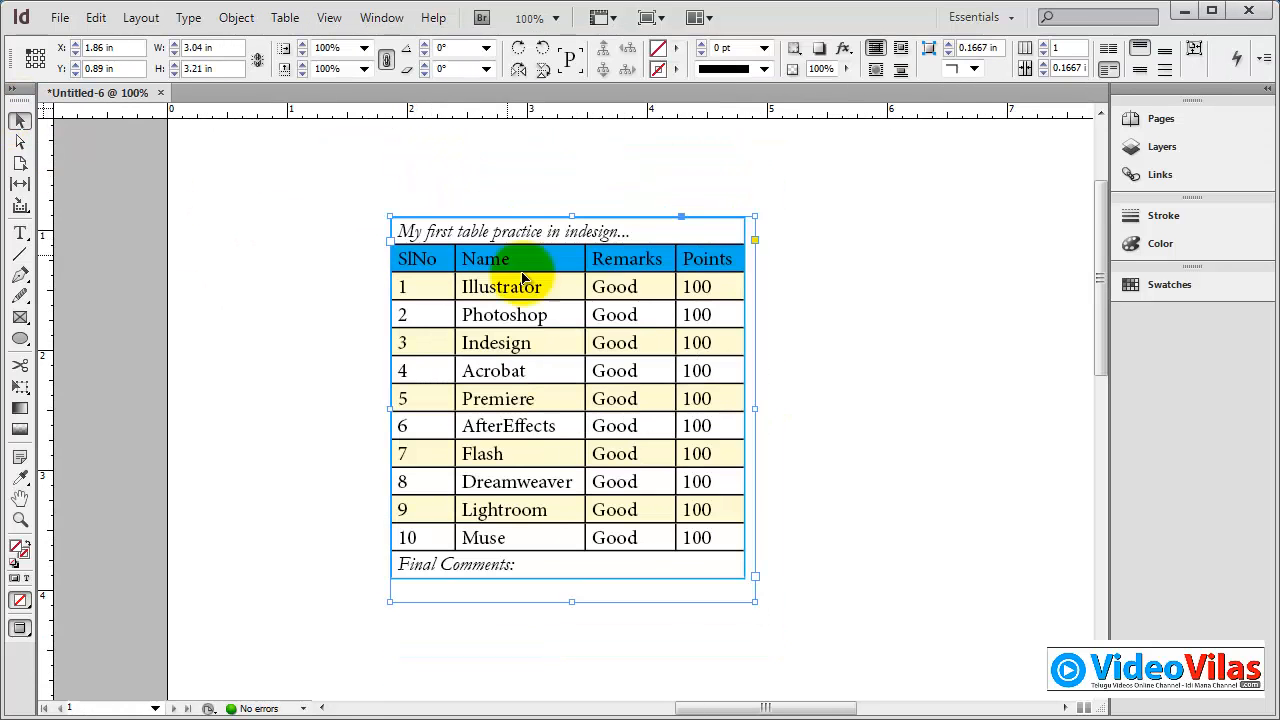
{"action": "left_click_drag", "start_coordinate": [536, 291], "coordinate": [489, 209]}
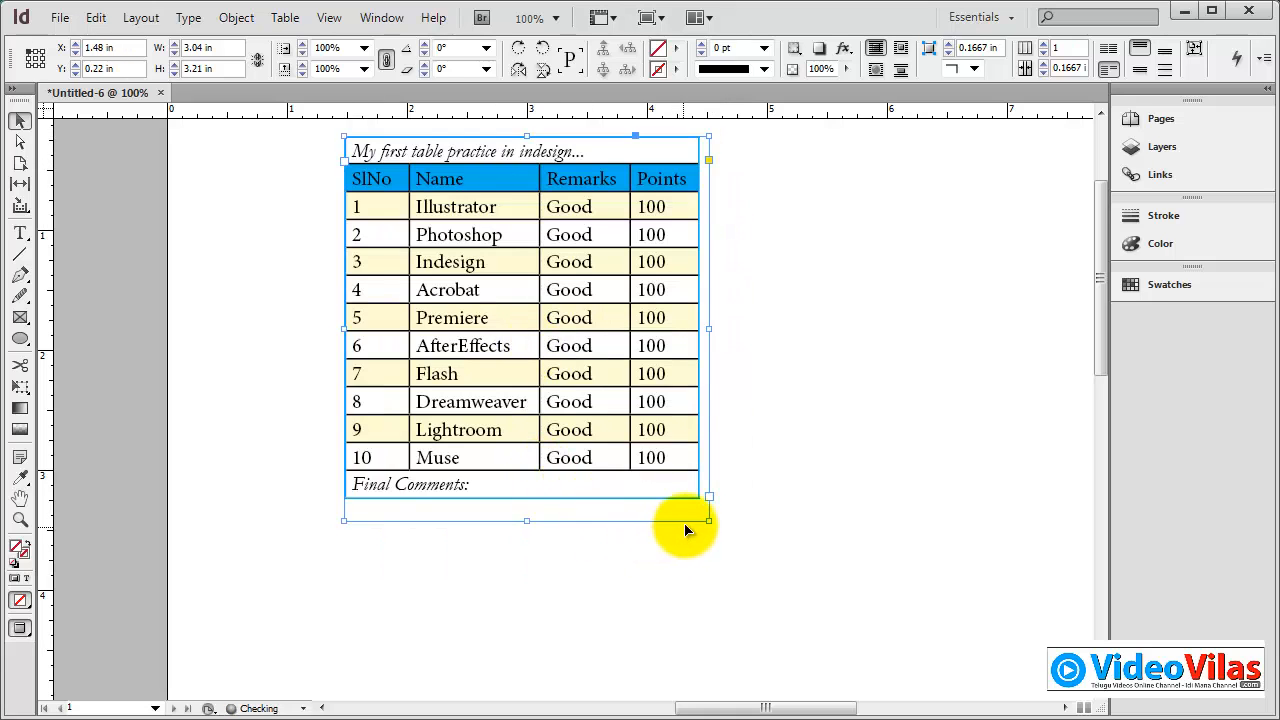
Enlarge the table's text frame to about 3.08 in wide and 5.24 in high.
{"action": "mouse_move", "coordinate": [706, 521]}
{"action": "left_mouse_down"}
{"action": "mouse_move", "coordinate": [728, 632]}
{"action": "mouse_move", "coordinate": [700, 636]}
{"action": "mouse_move", "coordinate": [709, 518]}
{"action": "left_mouse_up"}
{"action": "scroll", "coordinate": [789, 471], "scroll_direction": "up", "scroll_amount": 5}
{"action": "scroll", "coordinate": [779, 465], "scroll_direction": "down", "scroll_amount": 1}
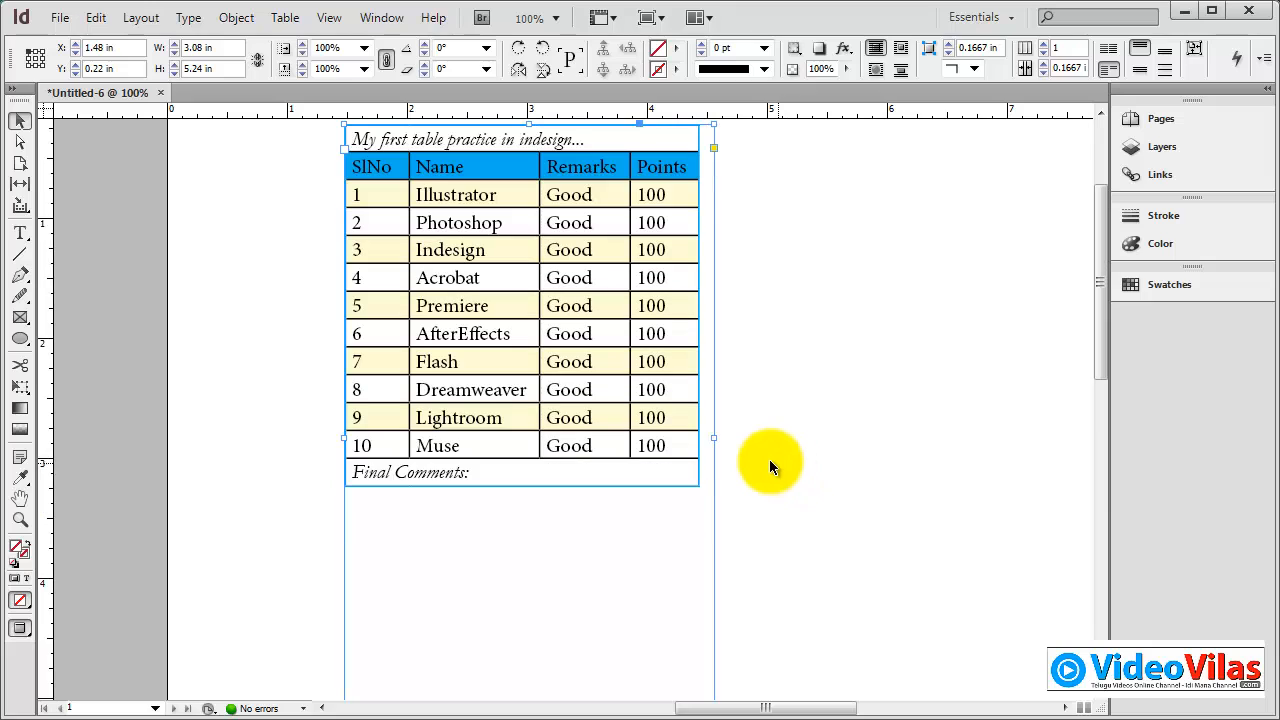
Increase the height of the Muse row by about 1.4 in to push the footer row down.
{"action": "double_click", "coordinate": [543, 470]}
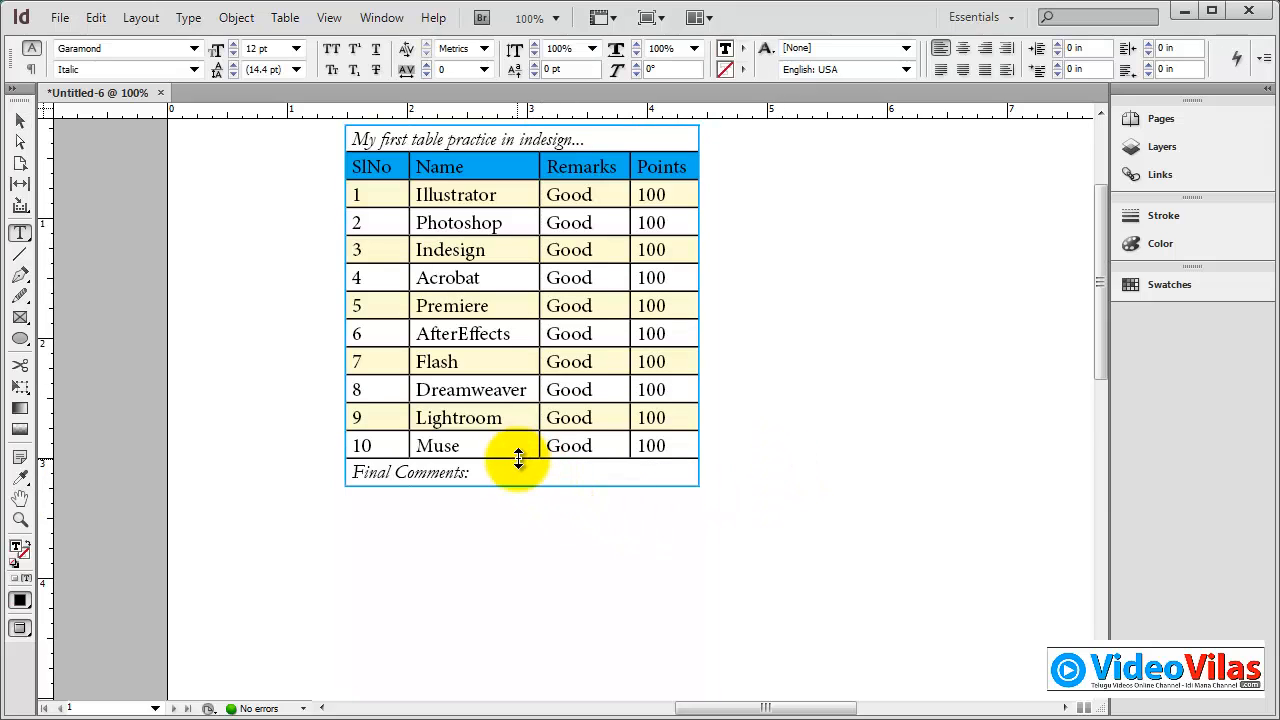
{"action": "left_click_drag", "start_coordinate": [518, 458], "coordinate": [512, 625]}
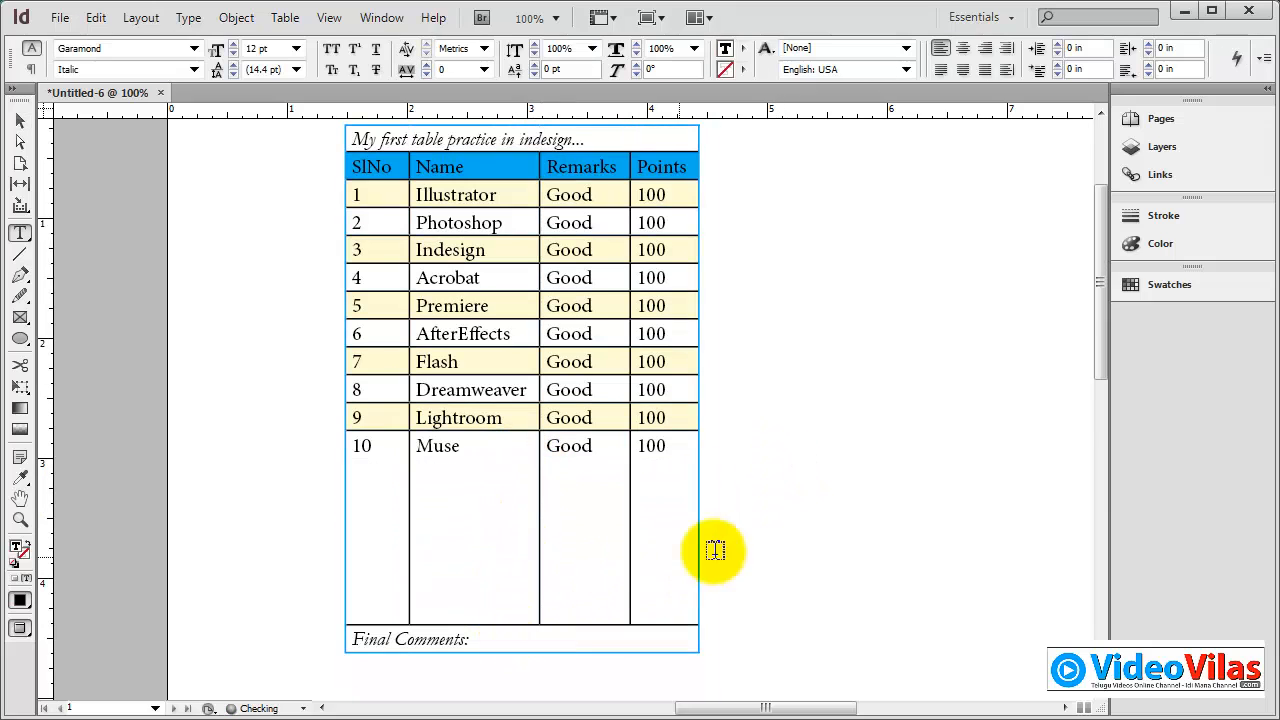
{"action": "scroll", "coordinate": [717, 436], "scroll_direction": "up", "scroll_amount": 1}
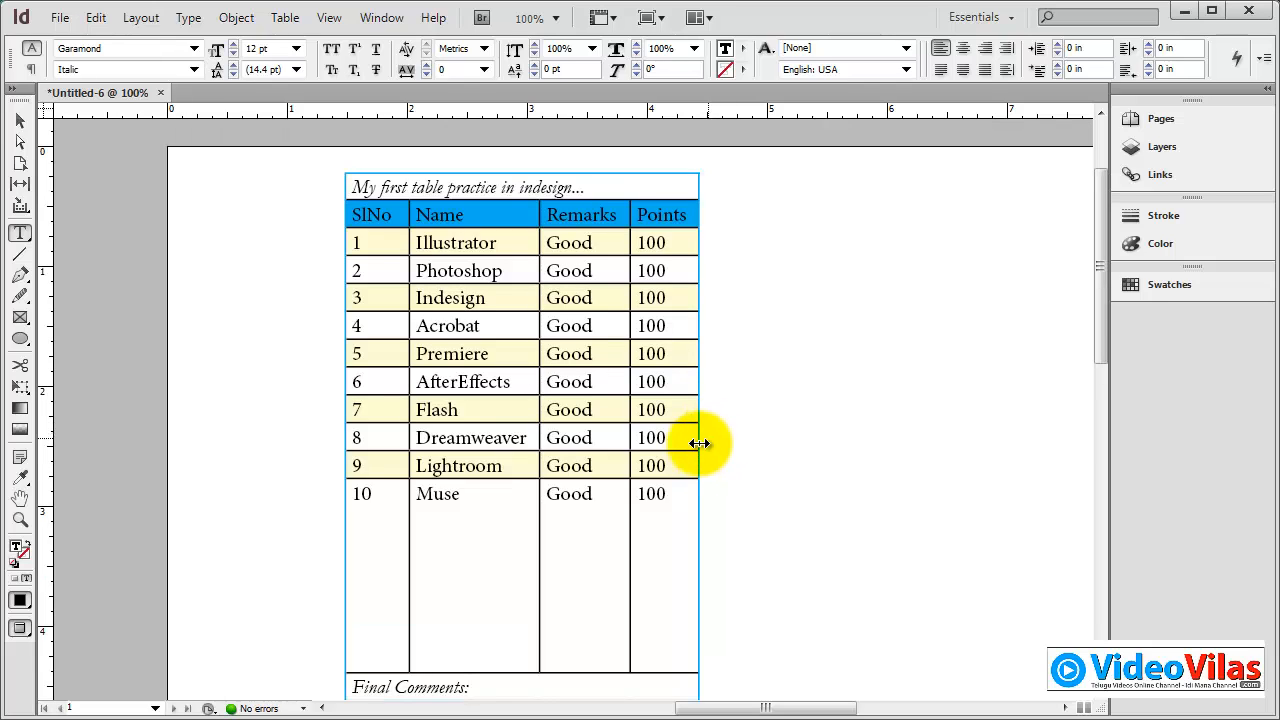
{"action": "scroll", "coordinate": [481, 316], "scroll_direction": "down", "scroll_amount": 1}
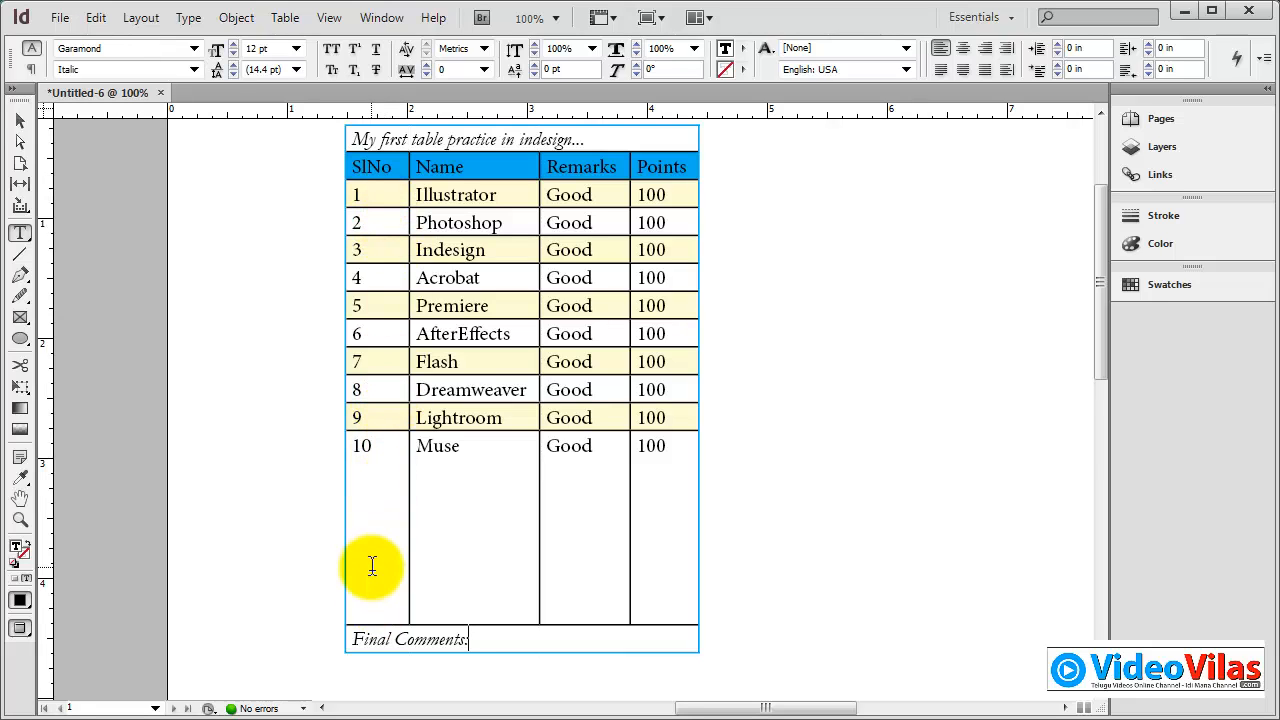
Select body rows 1 to 10 and distribute the rows evenly, then clear the selection.
{"action": "left_click_drag", "start_coordinate": [350, 195], "coordinate": [348, 493]}
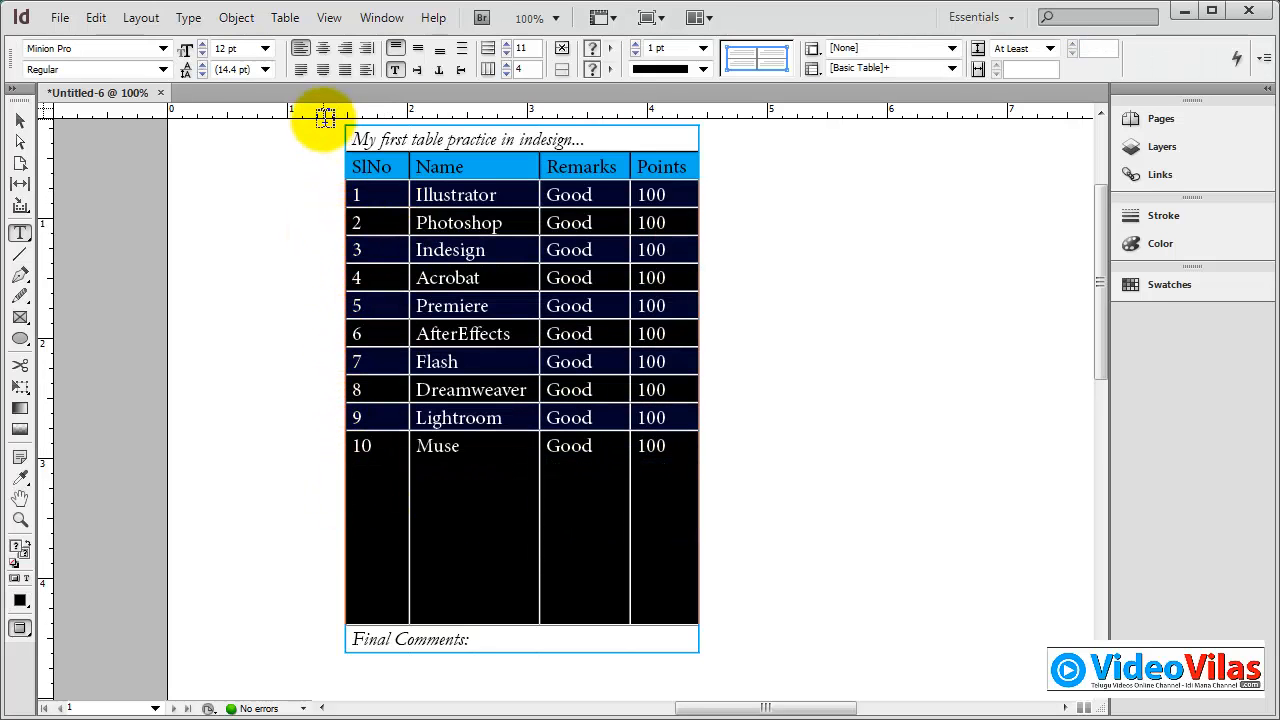
{"action": "left_click", "coordinate": [298, 20]}
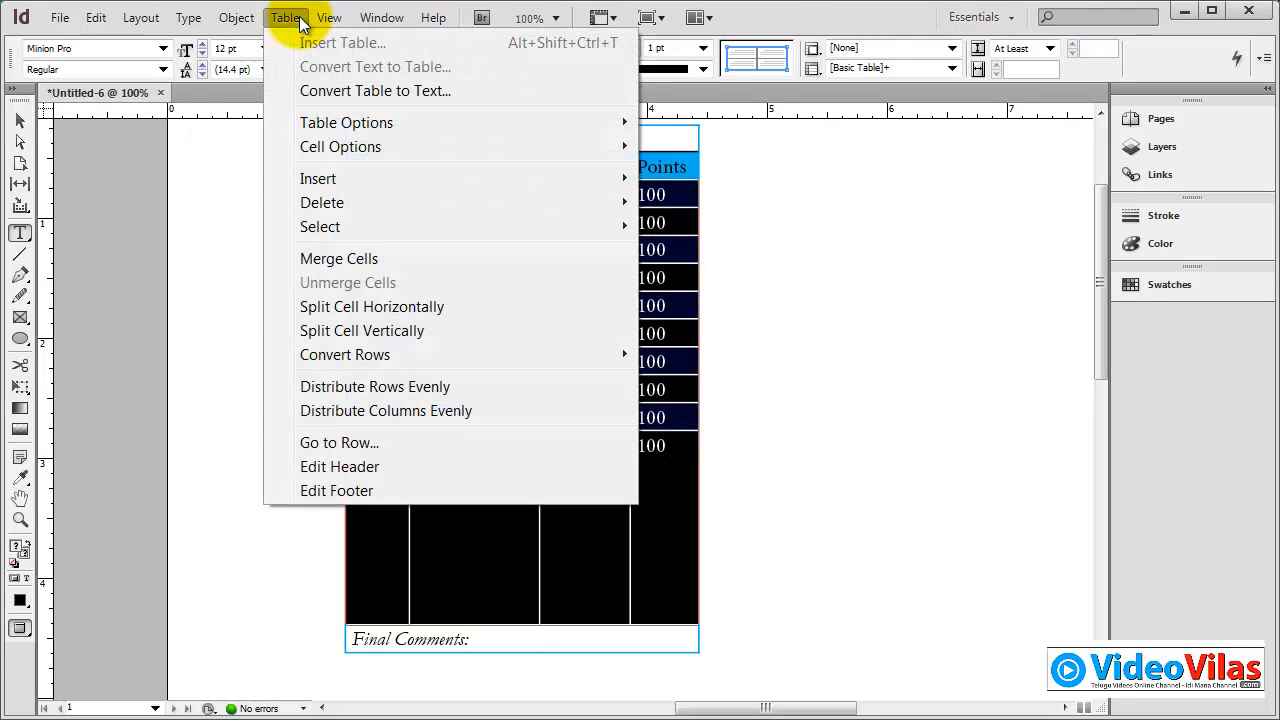
{"action": "left_click", "coordinate": [375, 387]}
{"action": "left_click", "coordinate": [673, 338]}
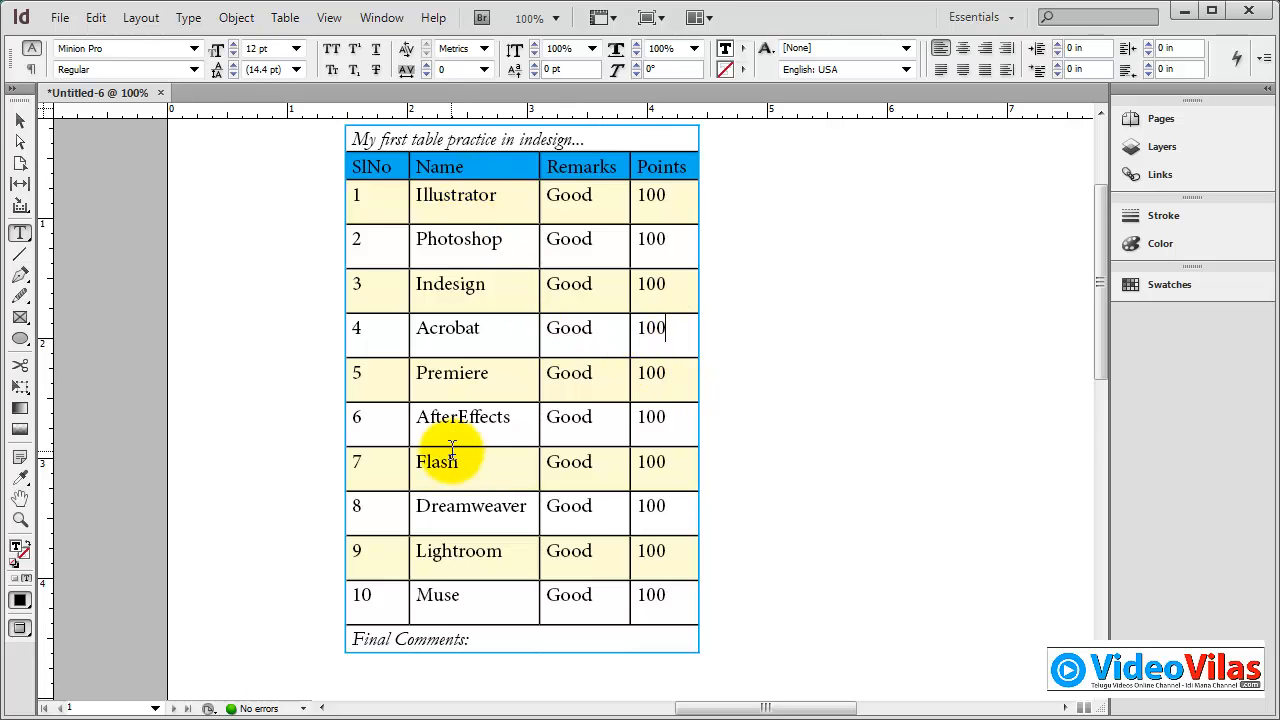
Undo the even row distribution and the height increase of the Muse row.
{"action": "key", "text": "ctrl+z"}
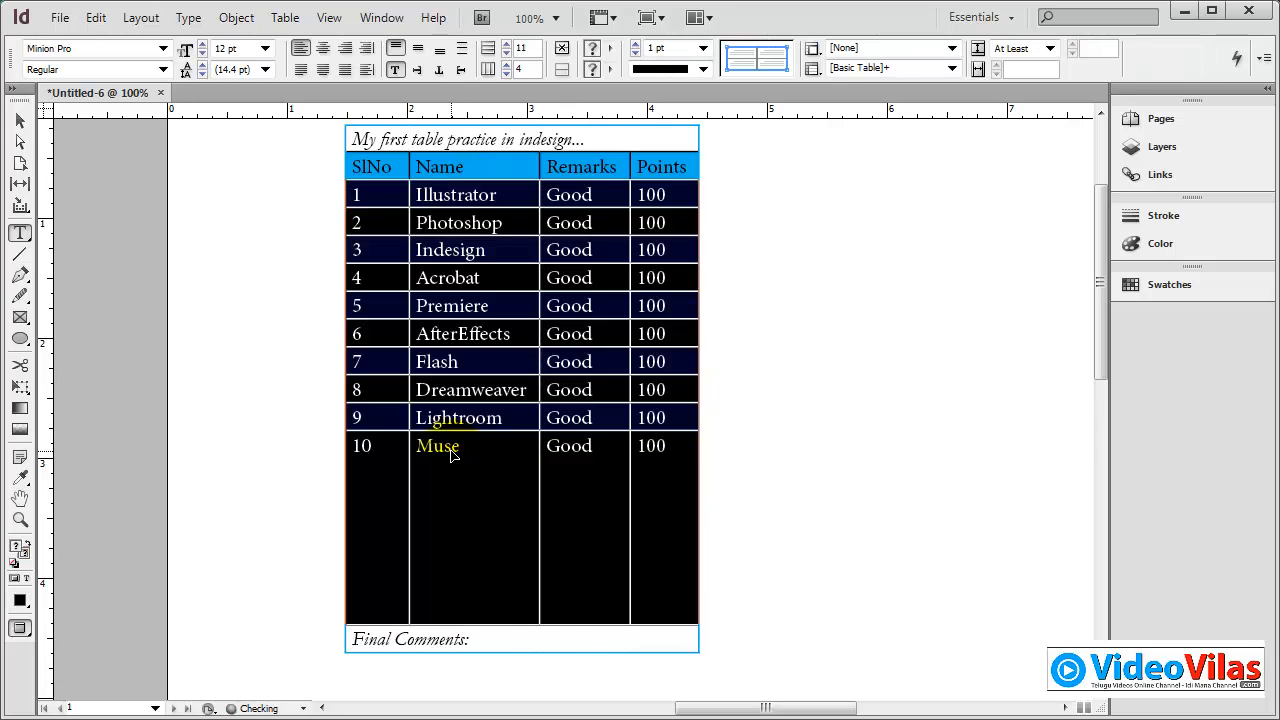
{"action": "key", "text": "ctrl+z"}
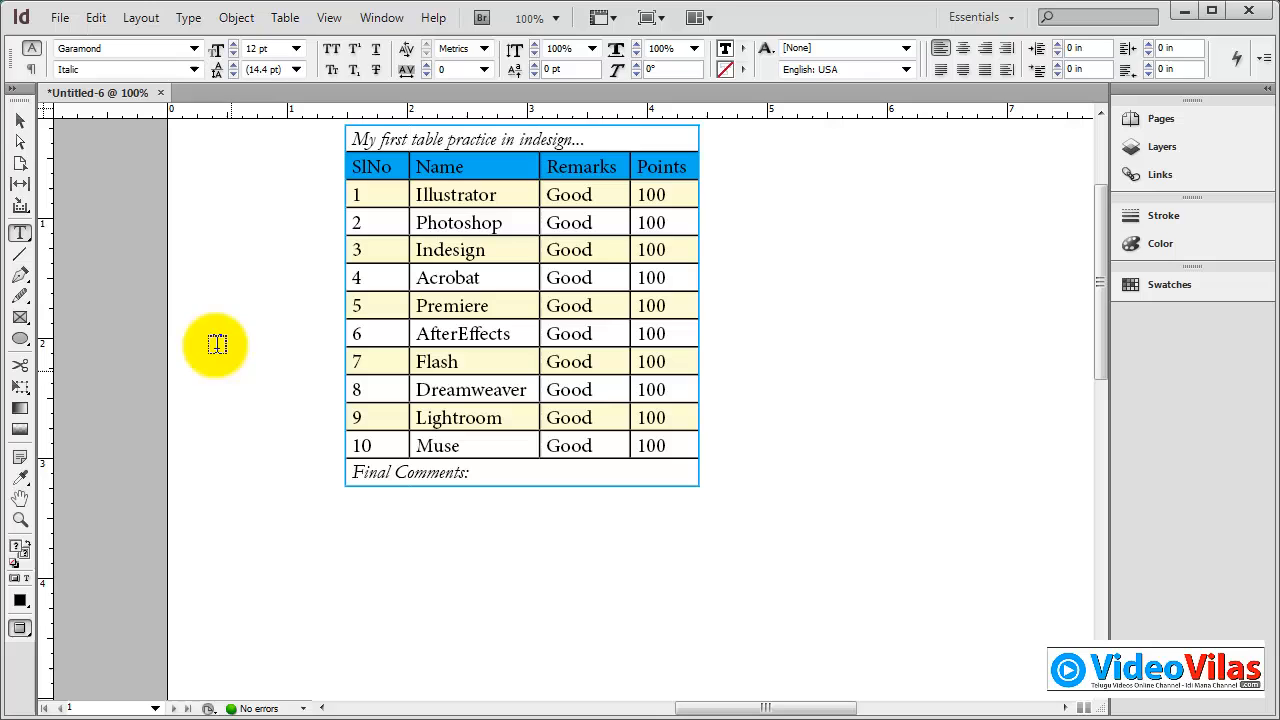
Fit the table's text frame to its content.
{"action": "left_click", "coordinate": [20, 120]}
{"action": "scroll", "coordinate": [737, 460], "scroll_direction": "down", "scroll_amount": 3}
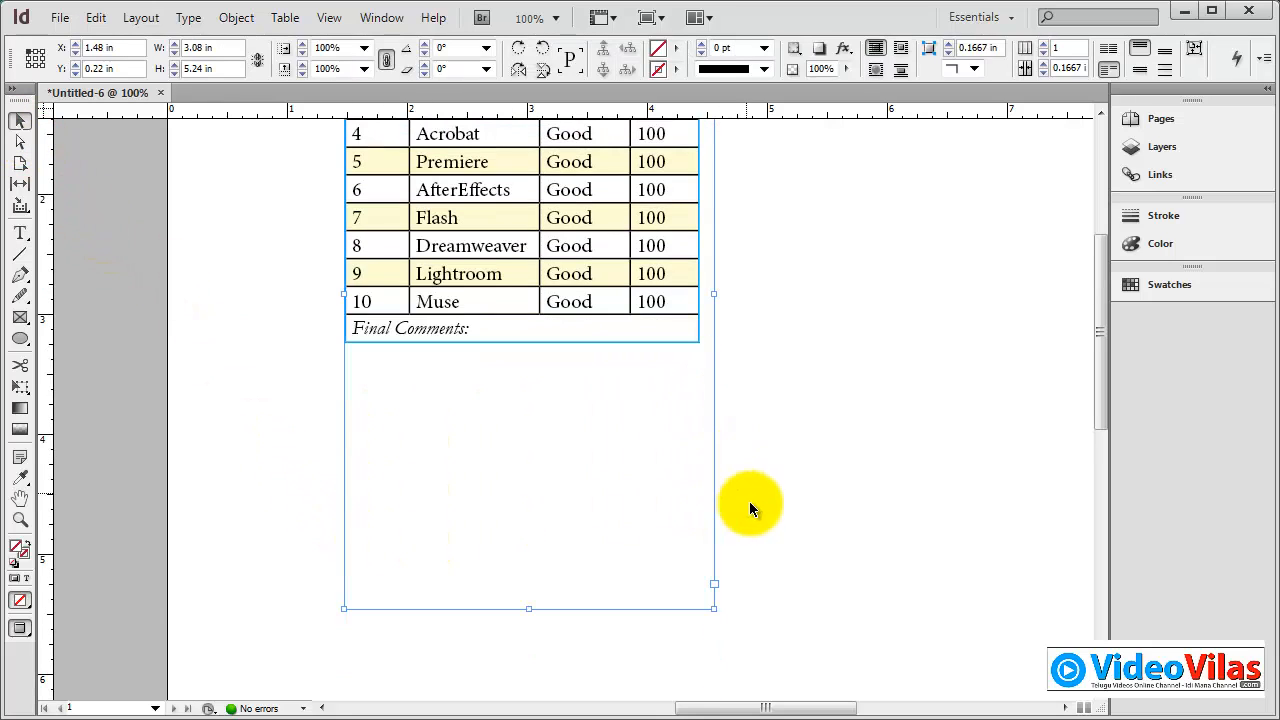
{"action": "left_click", "coordinate": [714, 608]}
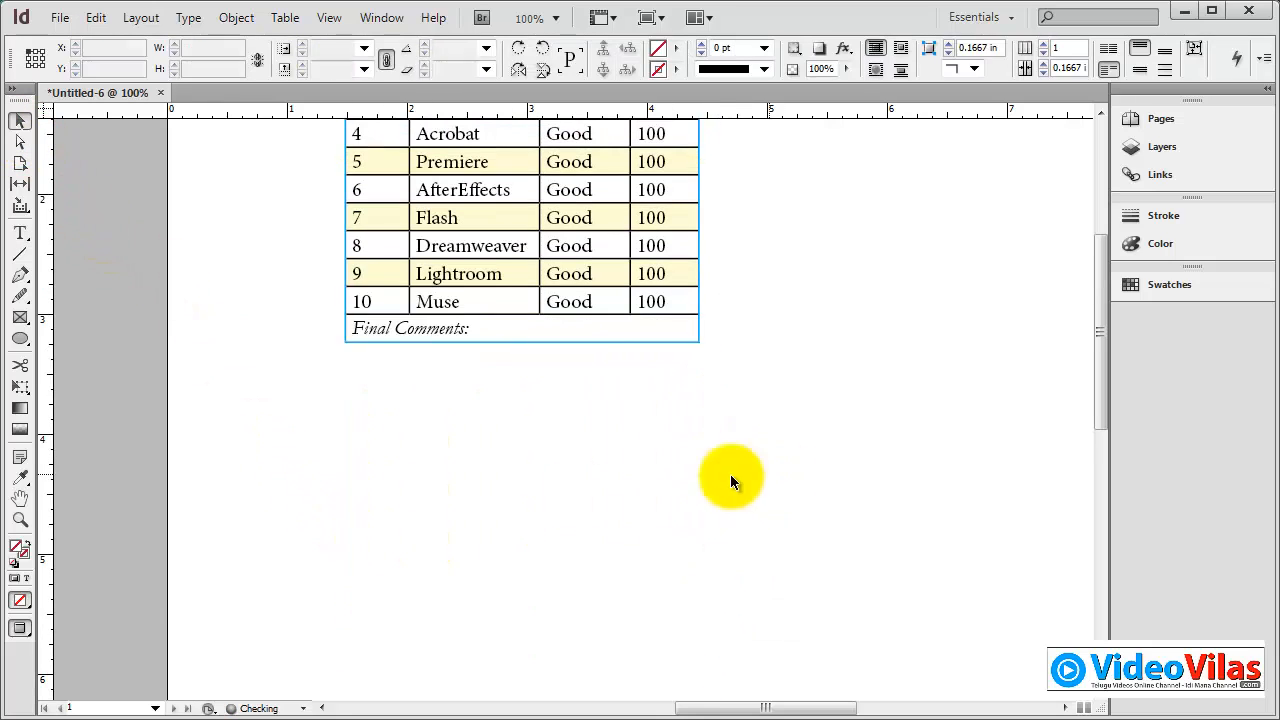
Draw a text frame about 3 in wide below the table and fill it with placeholder text.
{"action": "left_click", "coordinate": [20, 233]}
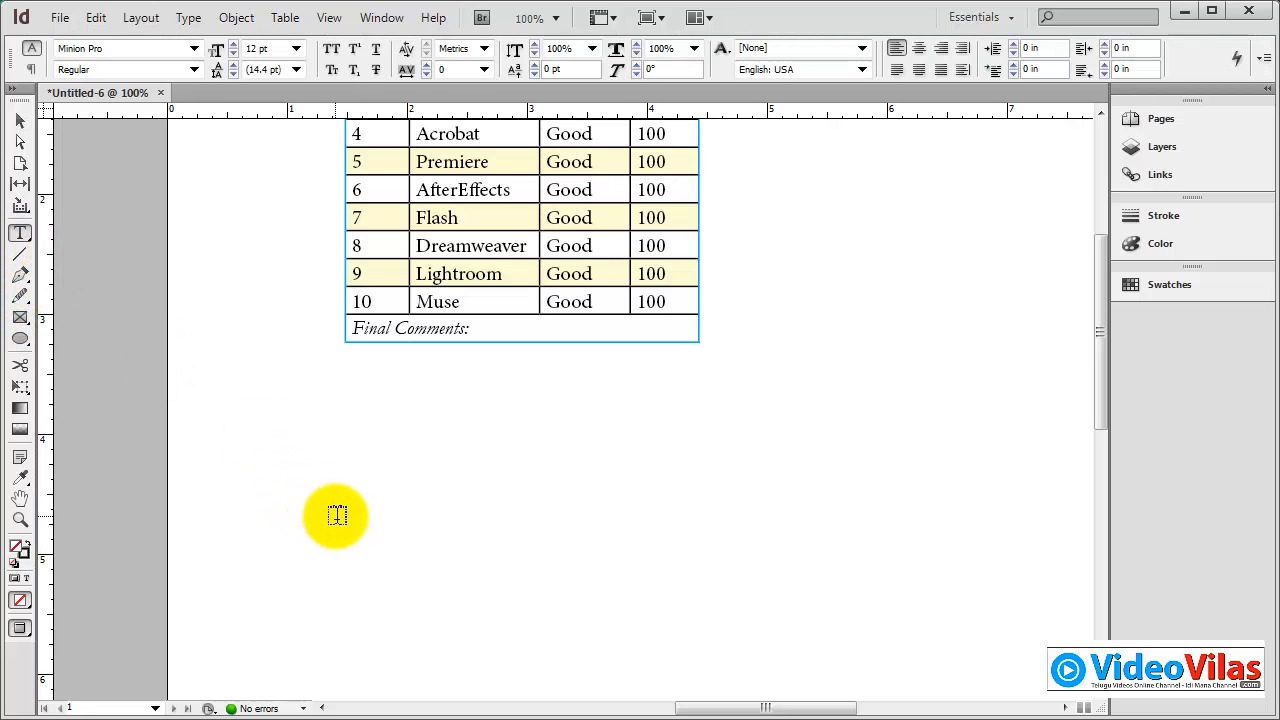
{"action": "left_click_drag", "start_coordinate": [337, 516], "coordinate": [696, 686]}
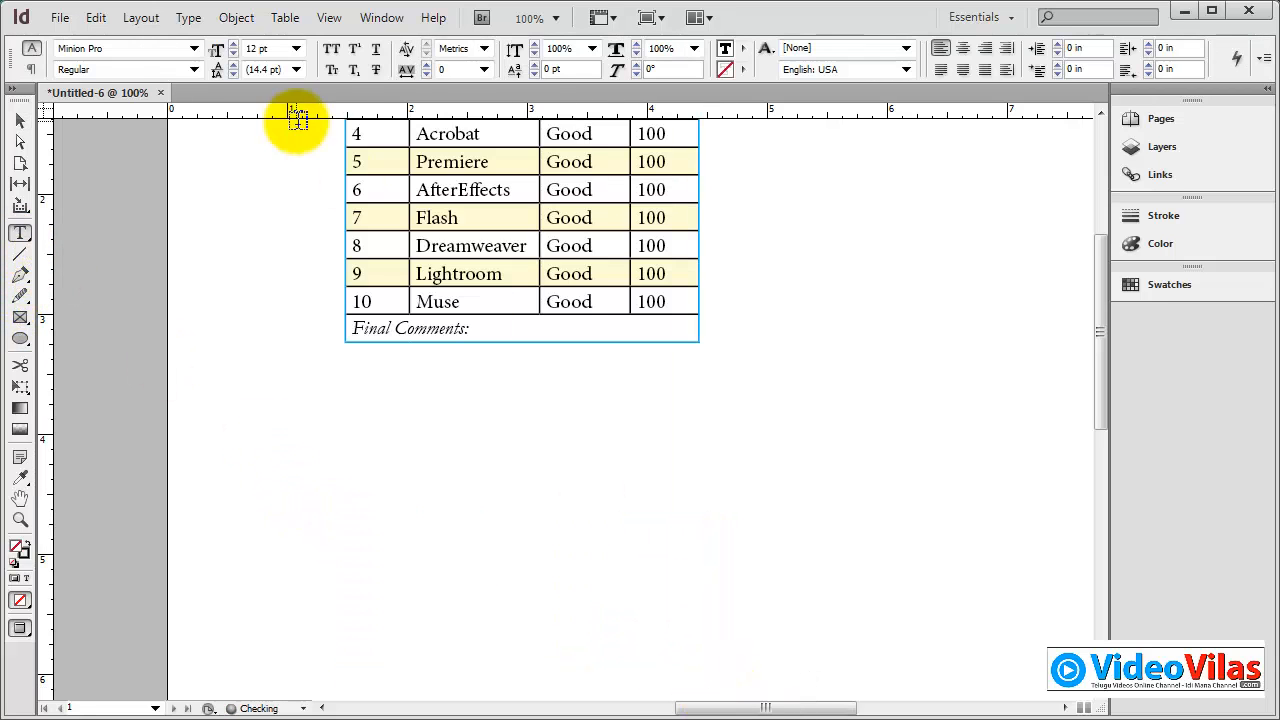
{"action": "left_click", "coordinate": [189, 17]}
{"action": "left_click", "coordinate": [251, 666]}
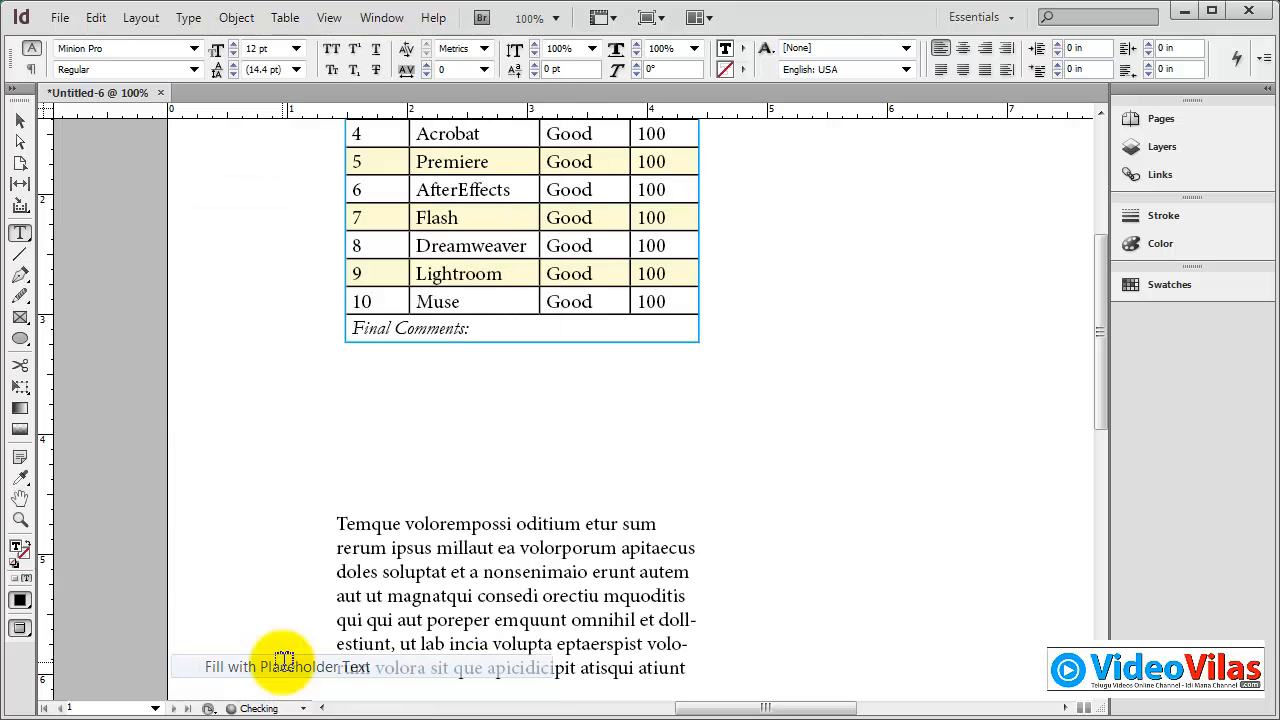
Extend the table's text frame down to just above the placeholder text, making it about 4.34 in high.
{"action": "left_click", "coordinate": [24, 132]}
{"action": "left_click", "coordinate": [470, 306]}
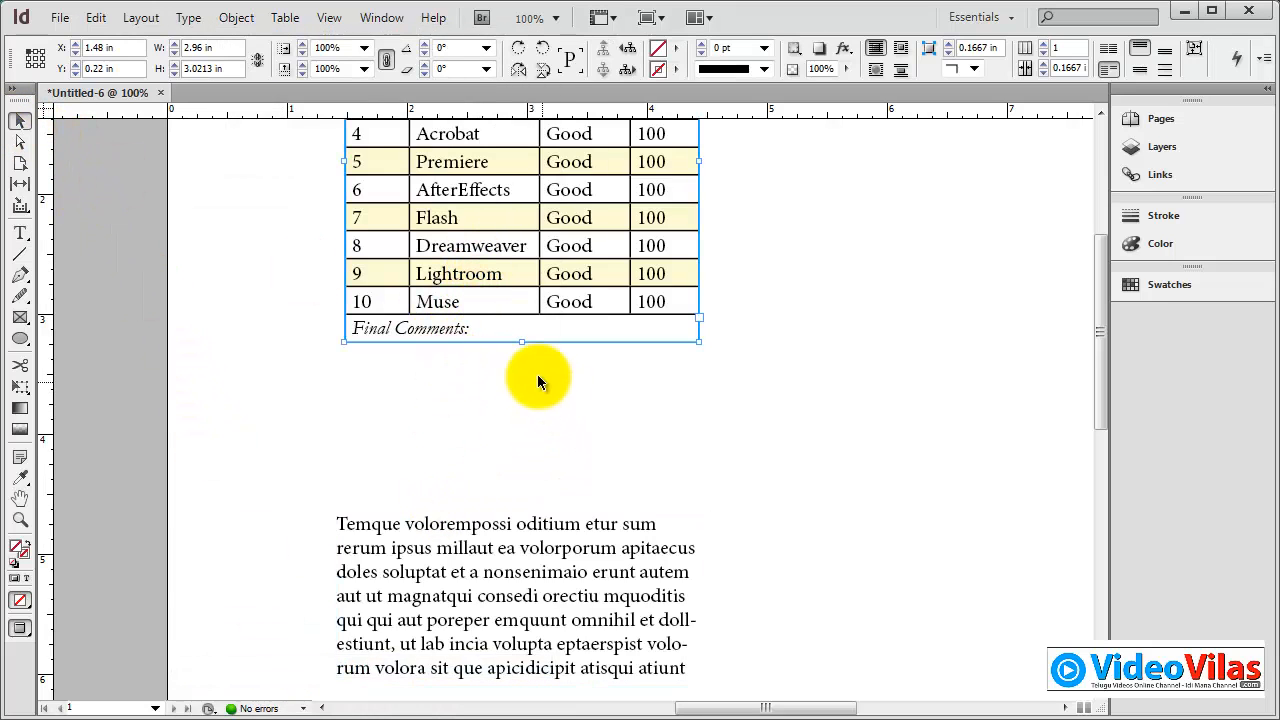
{"action": "left_click_drag", "start_coordinate": [521, 342], "coordinate": [533, 501]}
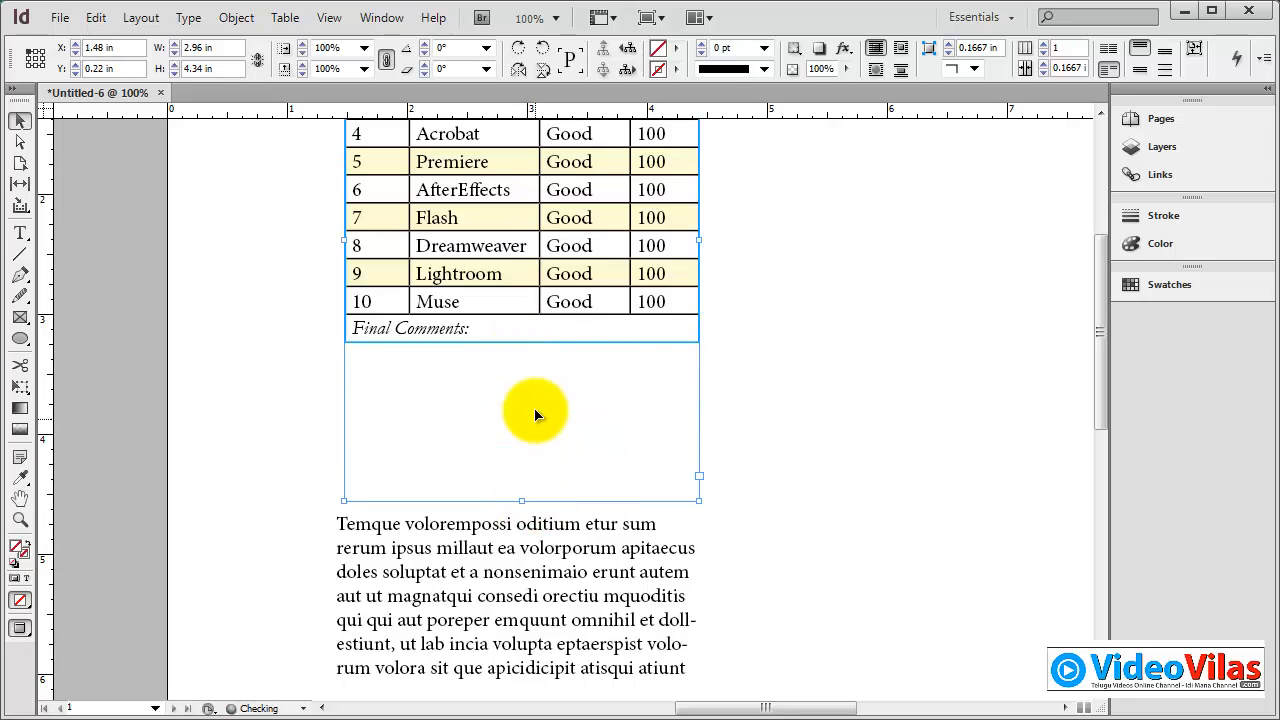
Increase the Muse row's height by about 1.3 in so the footer row reaches the frame's lower edge.
{"action": "double_click", "coordinate": [516, 317]}
{"action": "left_click_drag", "start_coordinate": [517, 346], "coordinate": [523, 471]}
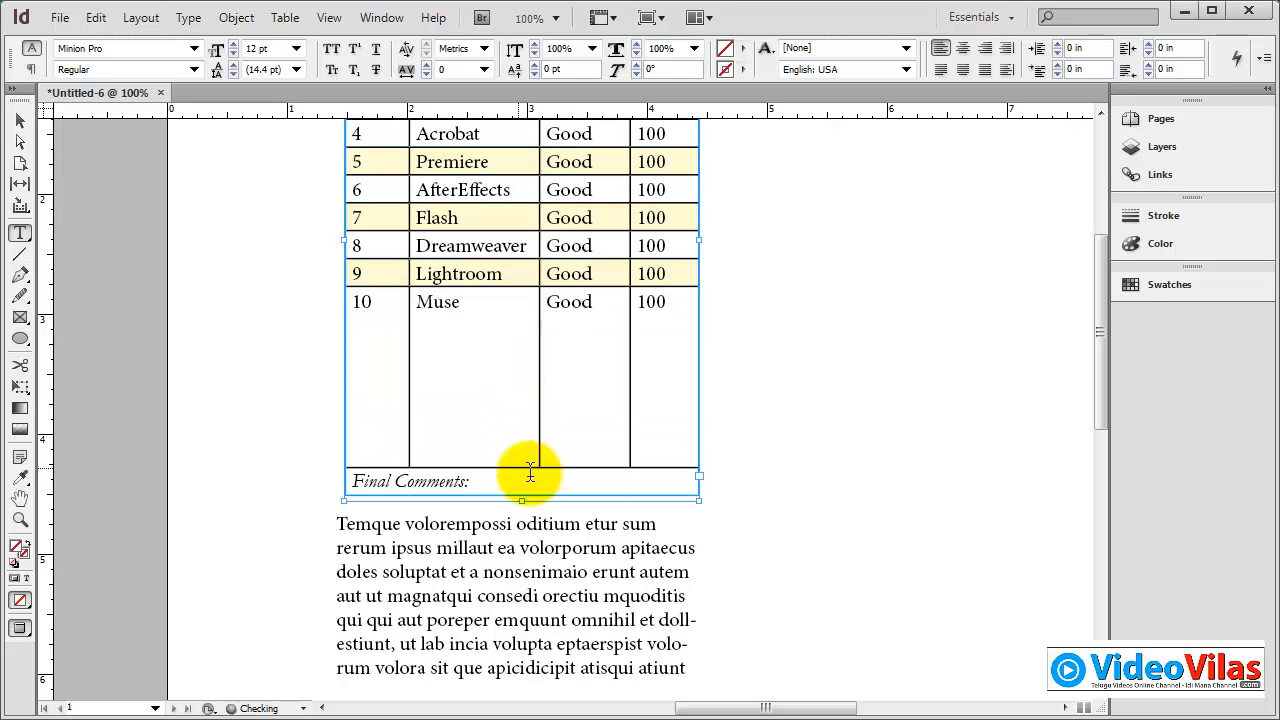
{"action": "left_click", "coordinate": [500, 365]}
Distribute body rows 1 to 10, Illustrator through Muse, evenly within the table's height.
{"action": "scroll", "coordinate": [497, 360], "scroll_direction": "up", "scroll_amount": 4}
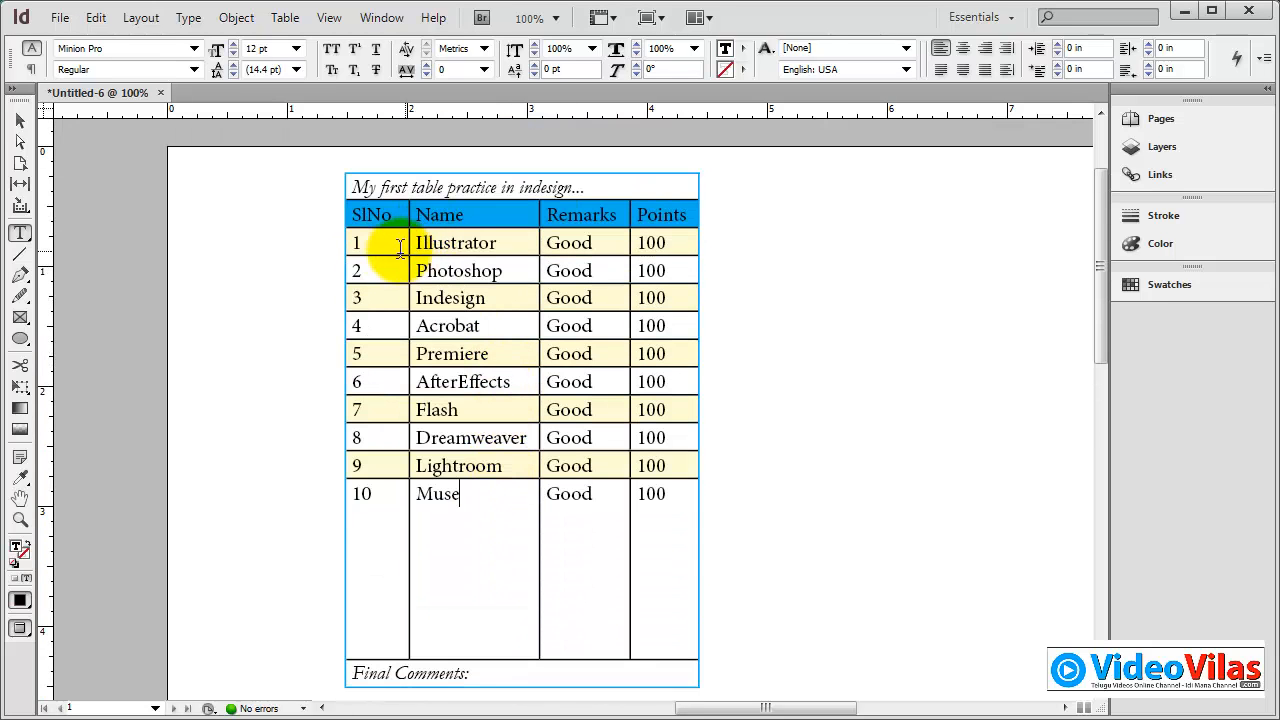
{"action": "left_click_drag", "start_coordinate": [343, 242], "coordinate": [343, 531]}
{"action": "left_click", "coordinate": [285, 17]}
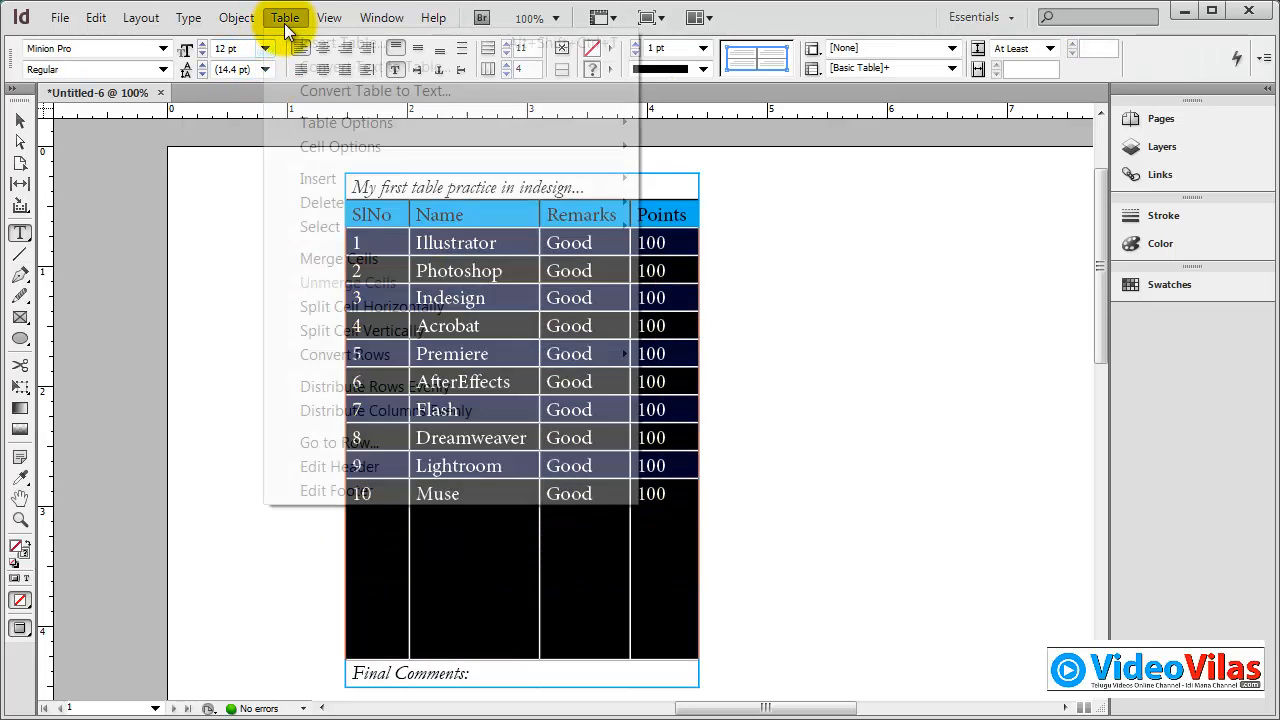
{"action": "left_click", "coordinate": [337, 383]}
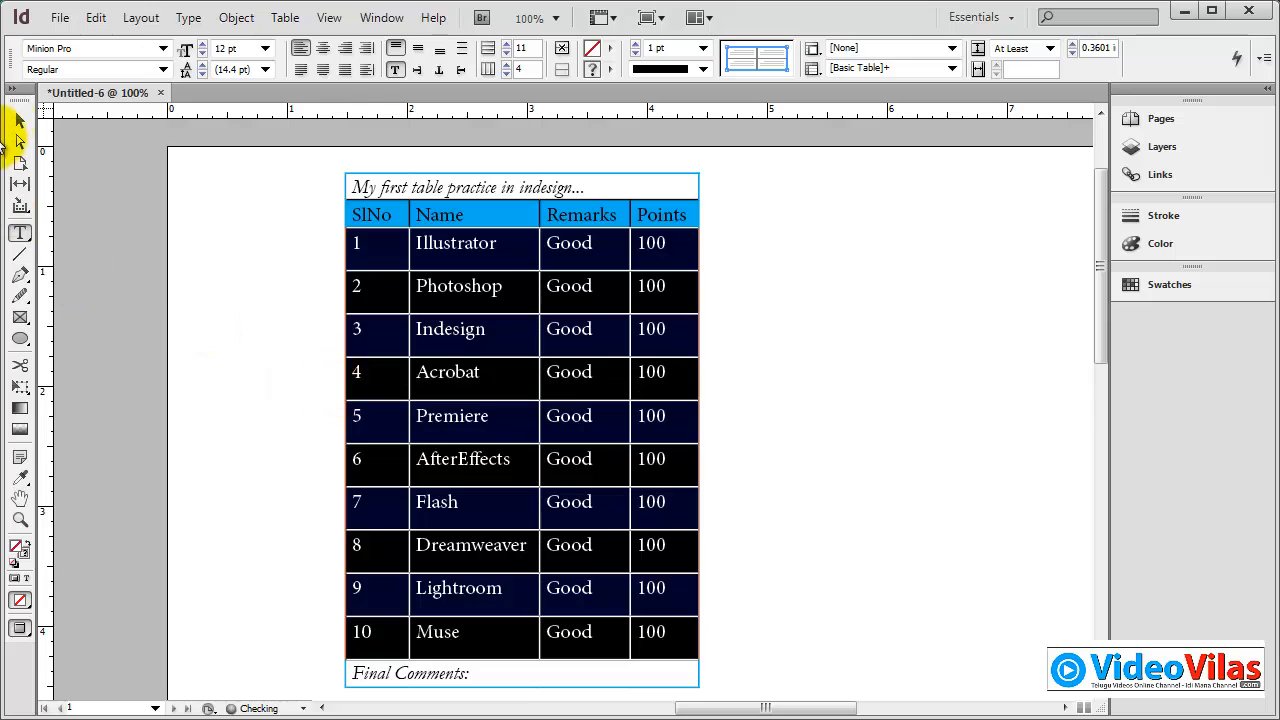
{"action": "left_click", "coordinate": [22, 127]}
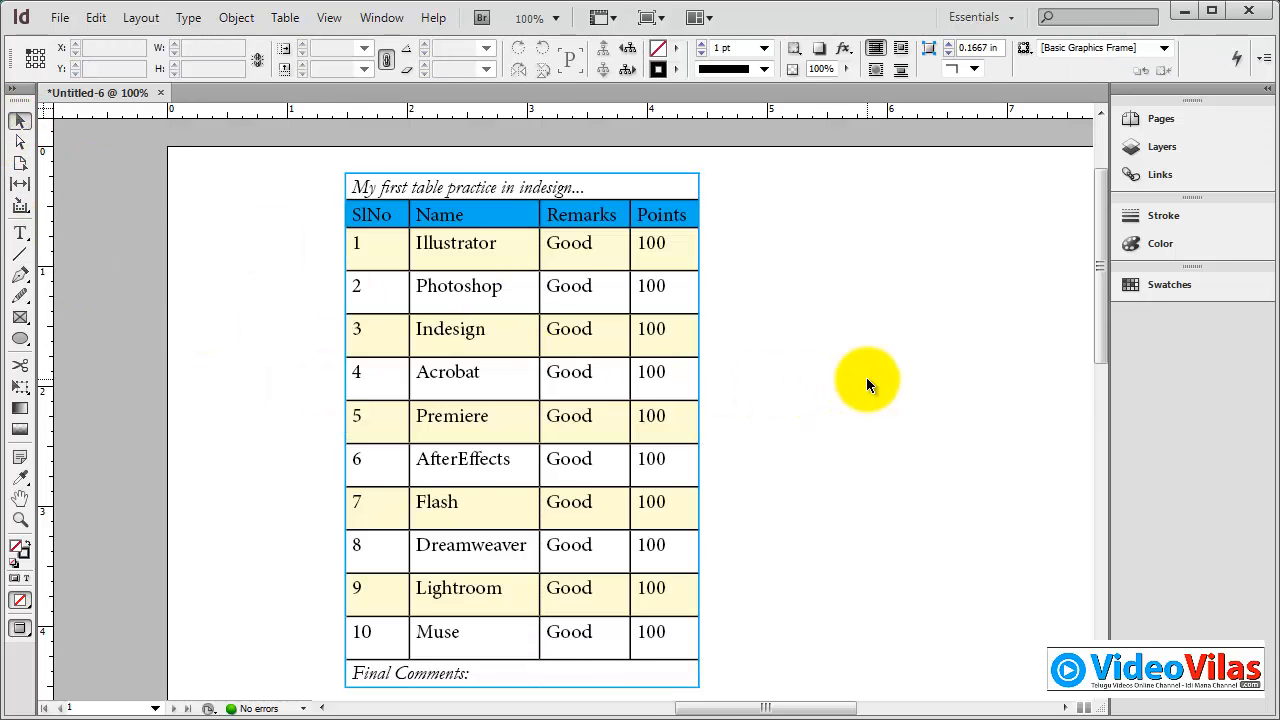
Move the placeholder text frame slightly down and to the right so its text lines up with the table's left edge.
{"action": "key", "text": "ctrl+minus"}
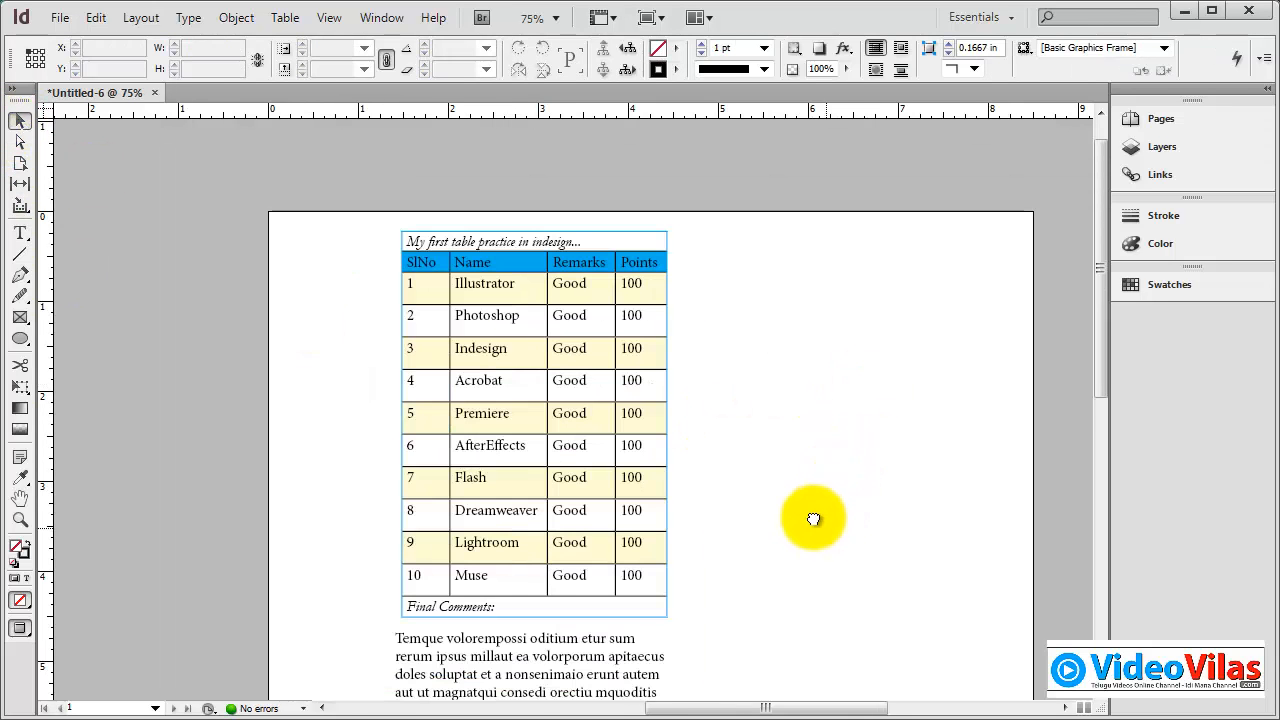
{"action": "left_click_drag", "start_coordinate": [813, 519], "coordinate": [800, 437]}
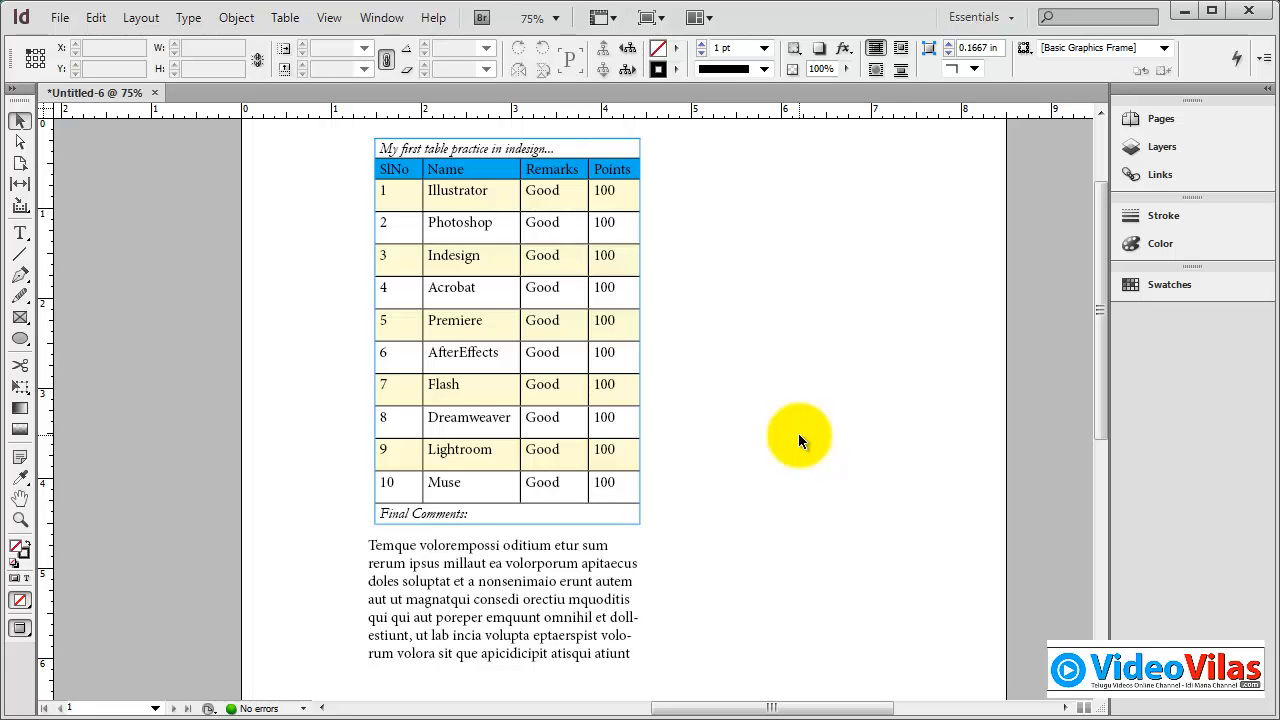
{"action": "left_click_drag", "start_coordinate": [457, 543], "coordinate": [463, 553]}
{"action": "left_click", "coordinate": [720, 408]}
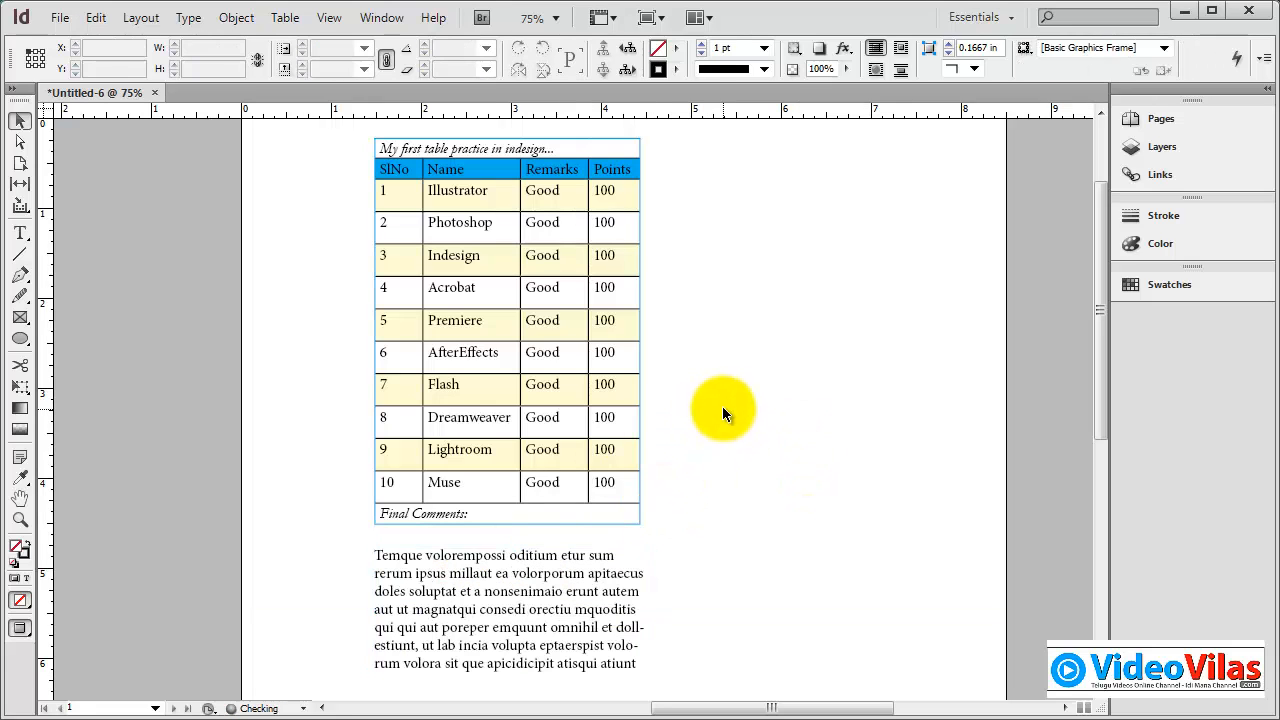
Place the cursor in the table and select the Illustrator body row with Go to Row.
{"action": "left_click", "coordinate": [286, 17]}
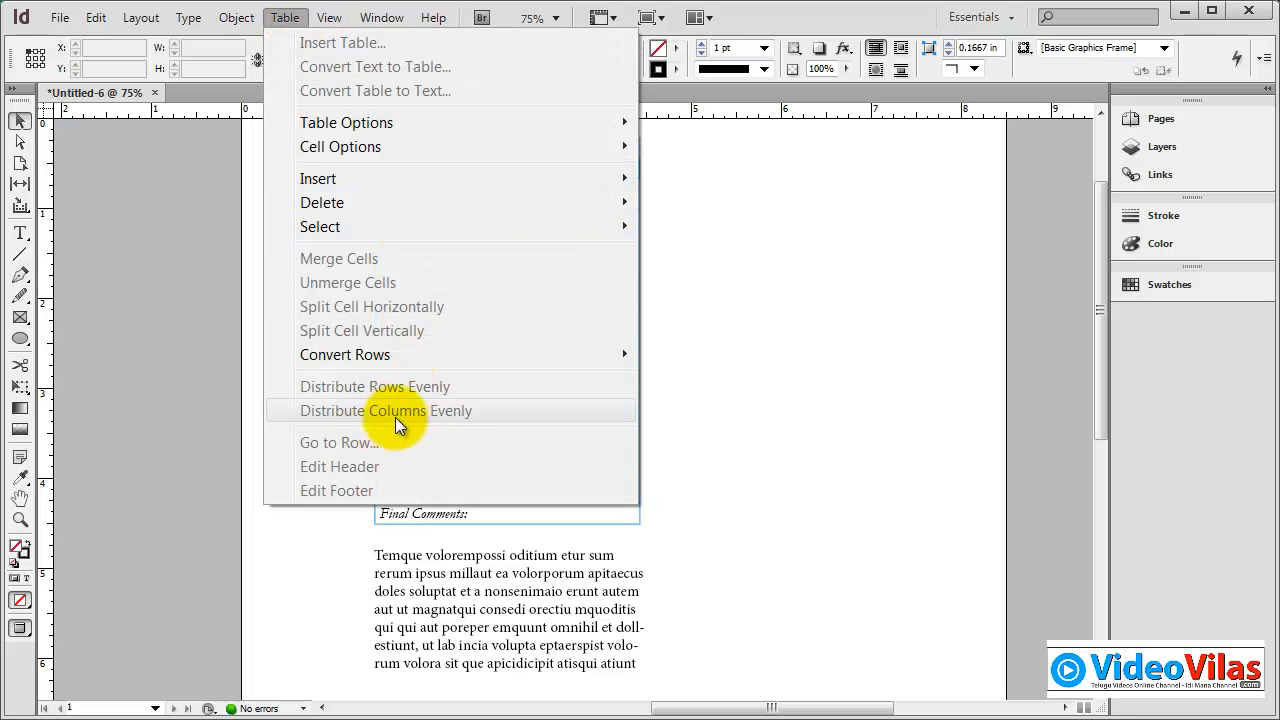
{"action": "left_click", "coordinate": [768, 554]}
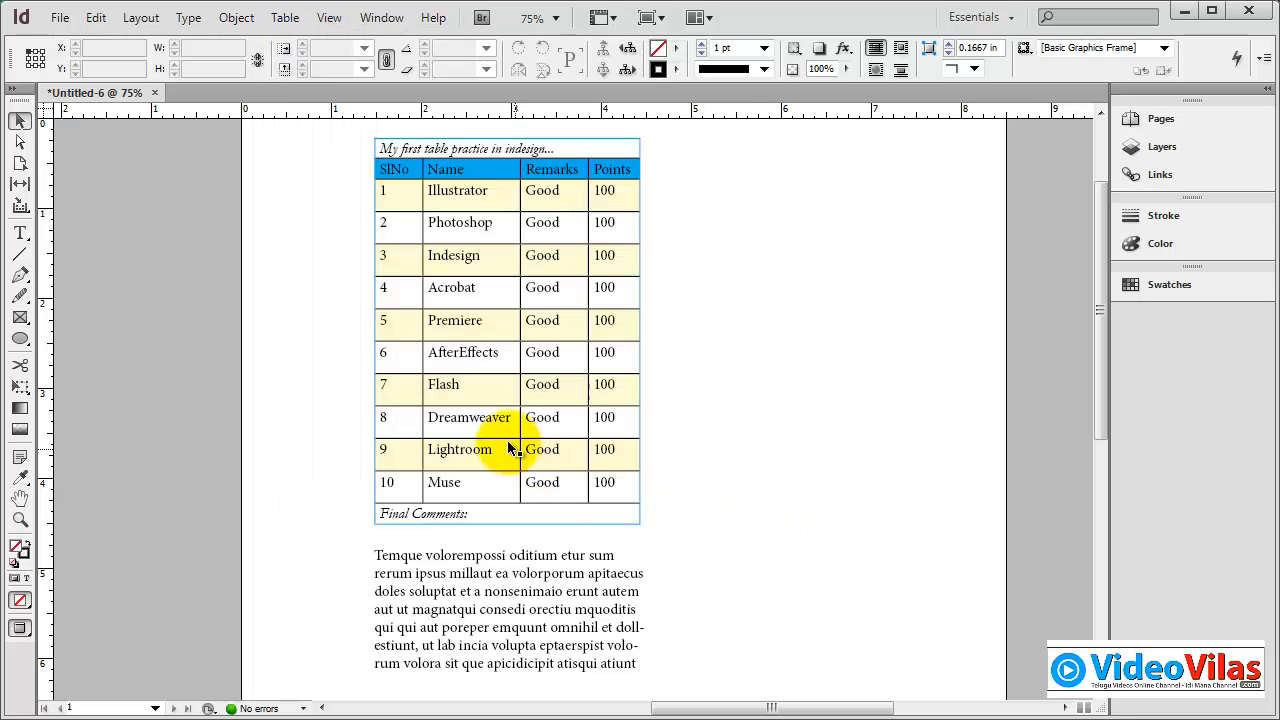
{"action": "double_click", "coordinate": [488, 380]}
{"action": "left_click", "coordinate": [286, 17]}
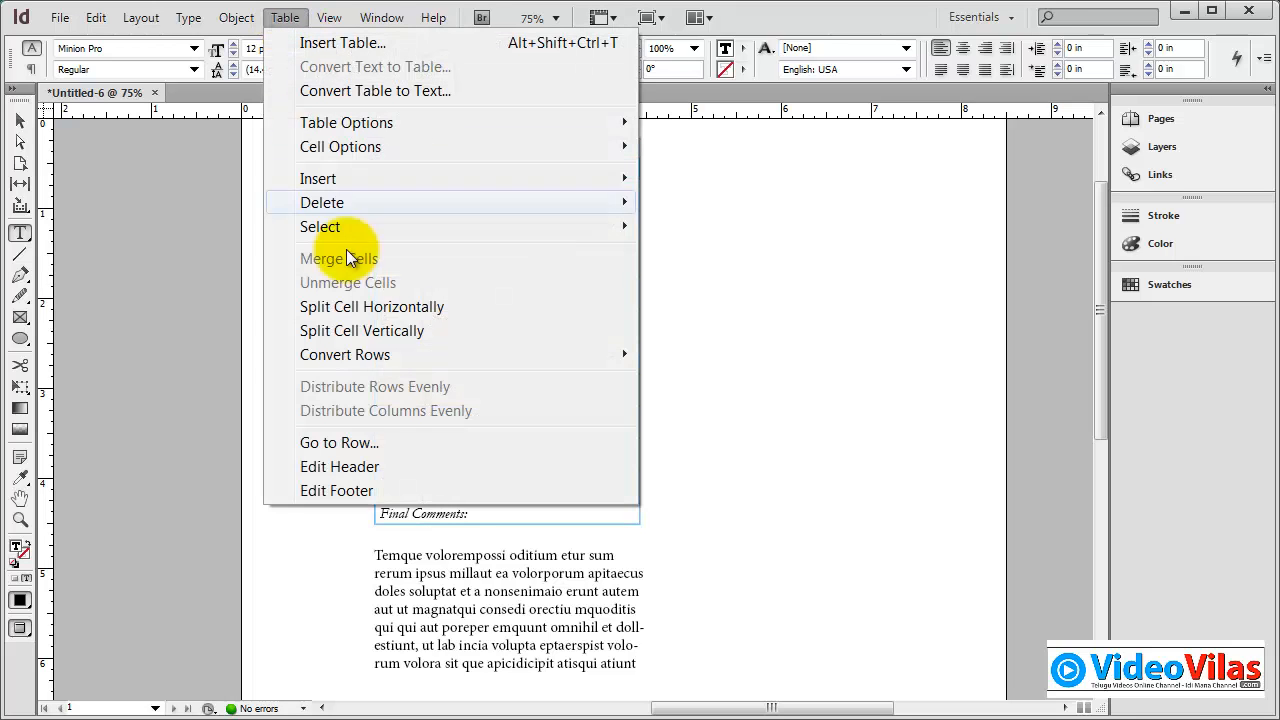
{"action": "left_click", "coordinate": [707, 395]}
{"action": "left_click_drag", "start_coordinate": [486, 408], "coordinate": [877, 367]}
{"action": "type", "text": "1"}
{"action": "left_click", "coordinate": [905, 410]}
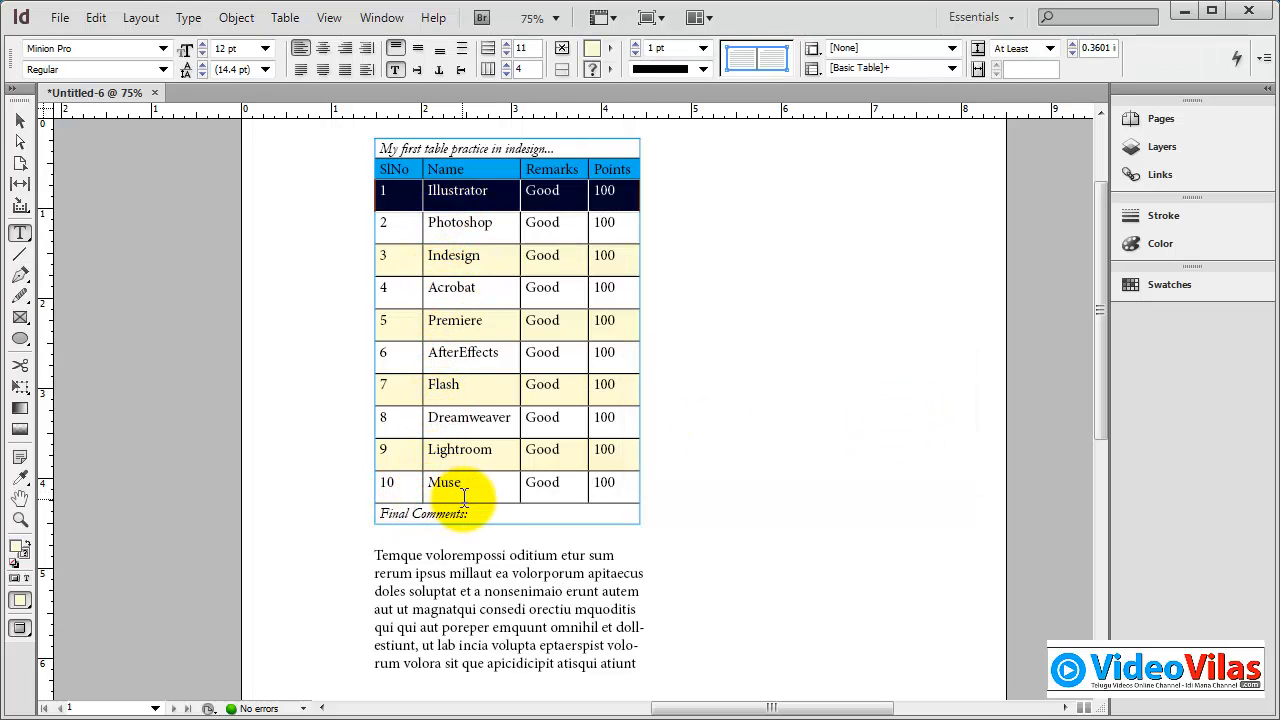
Place the cursor in the Premiere row's serial number cell and use Go to Row to select body row 9.
{"action": "left_click", "coordinate": [378, 485]}
{"action": "left_click", "coordinate": [378, 397]}
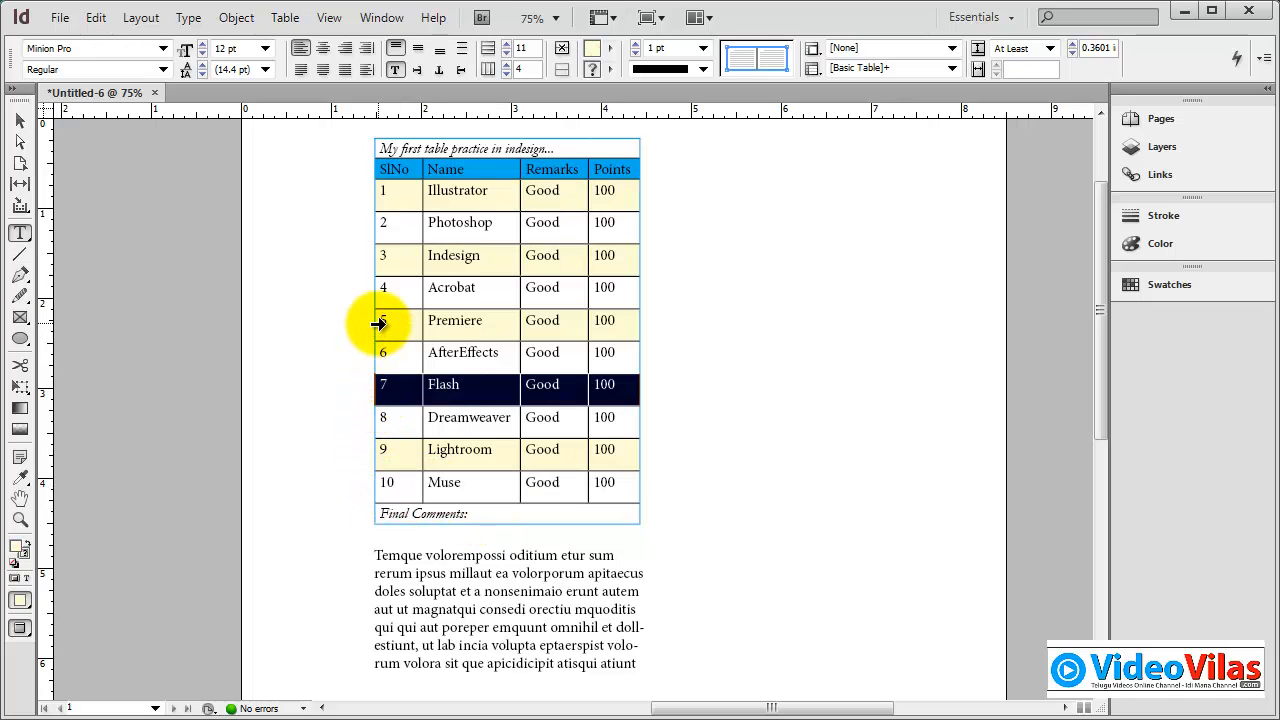
{"action": "left_click", "coordinate": [385, 320]}
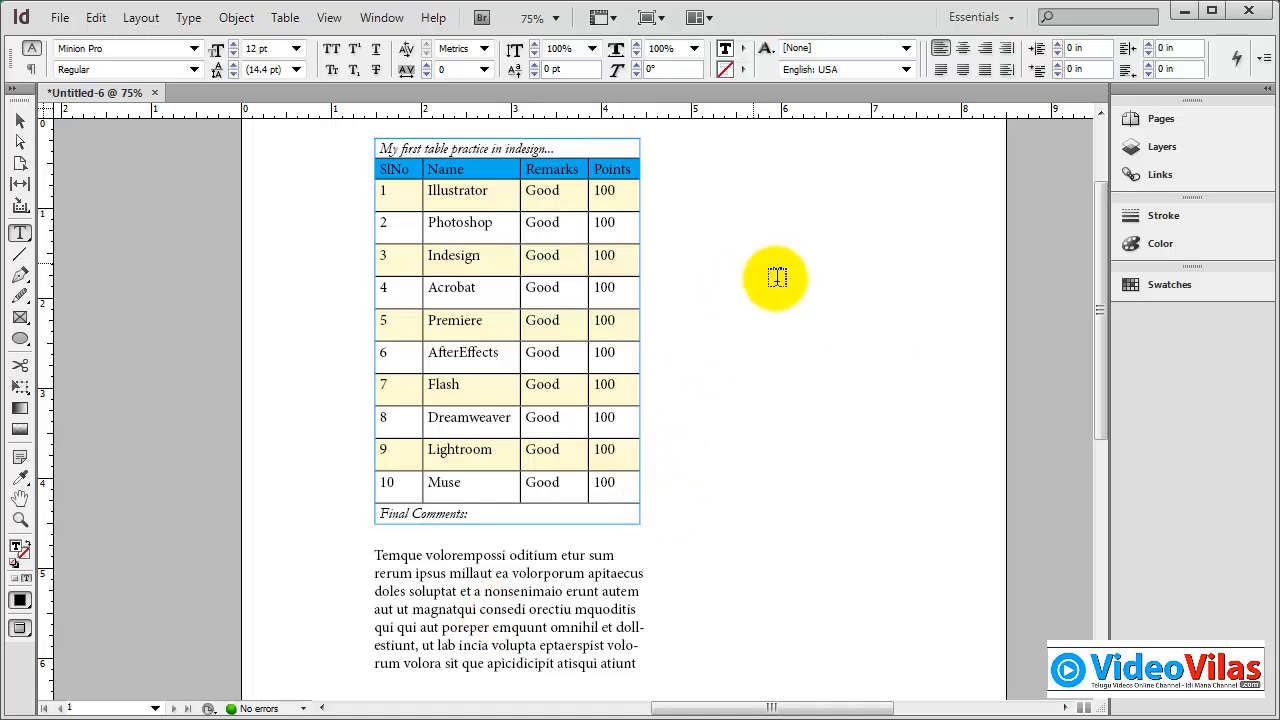
{"action": "left_click", "coordinate": [292, 24]}
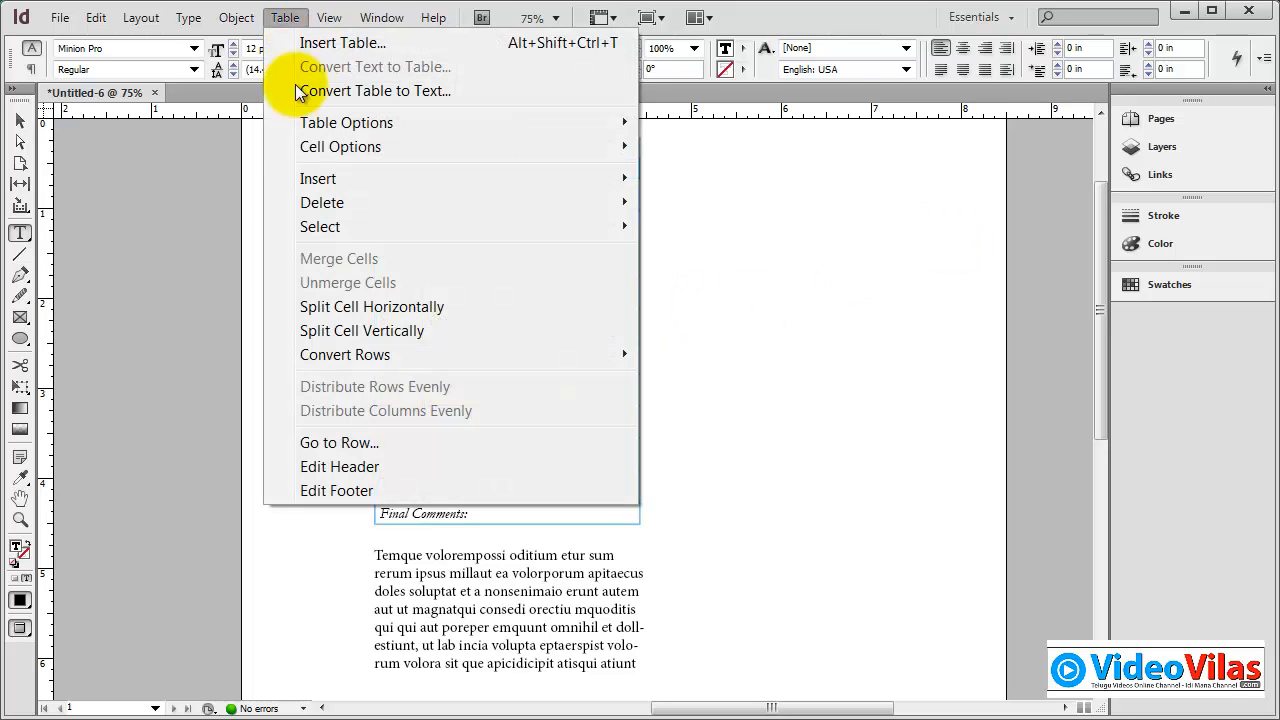
{"action": "left_click", "coordinate": [330, 443]}
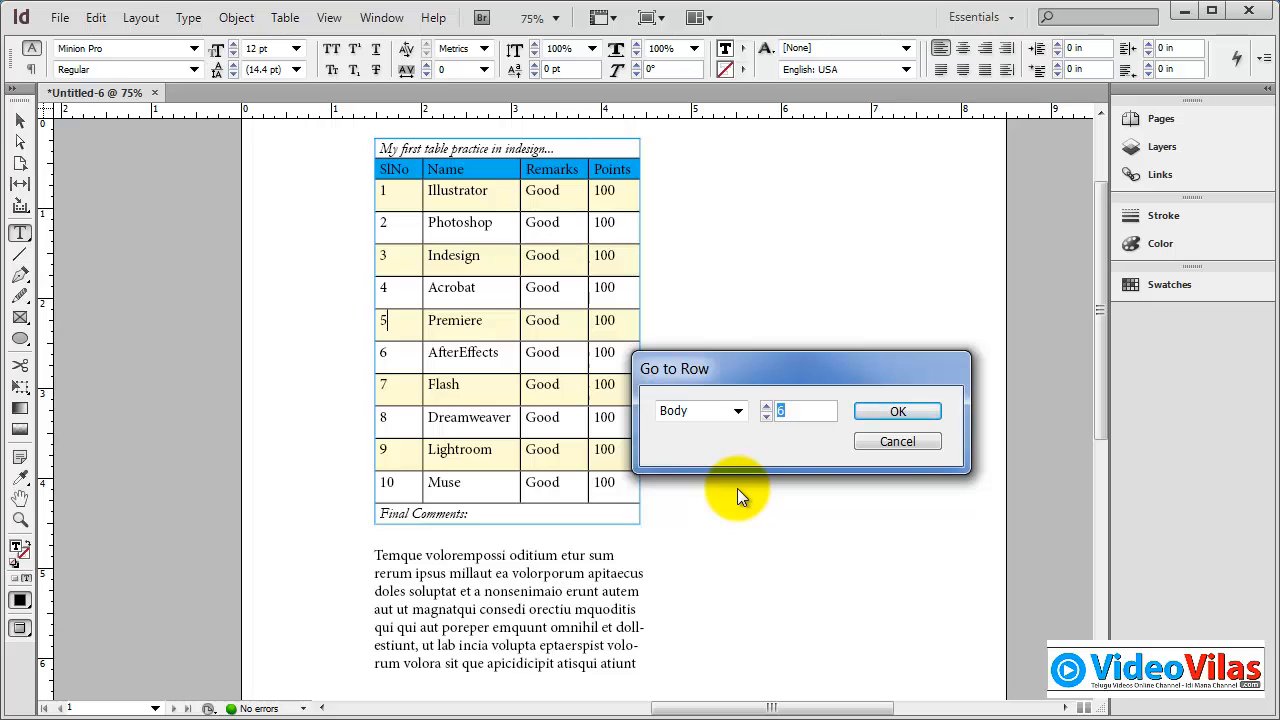
{"action": "type", "text": "9"}
{"action": "left_click", "coordinate": [910, 409]}
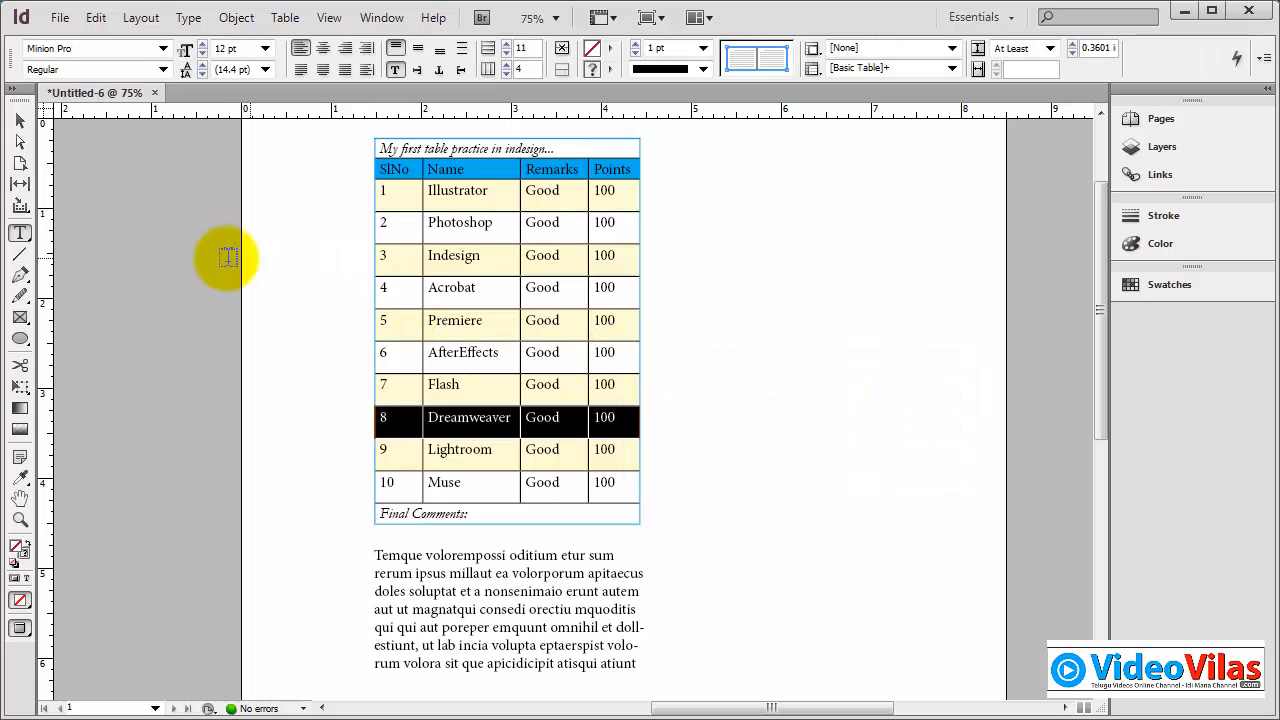
Select the header row with Edit Header and try rotating its text 90°, restoring the rotation to 0°.
{"action": "left_click", "coordinate": [284, 18]}
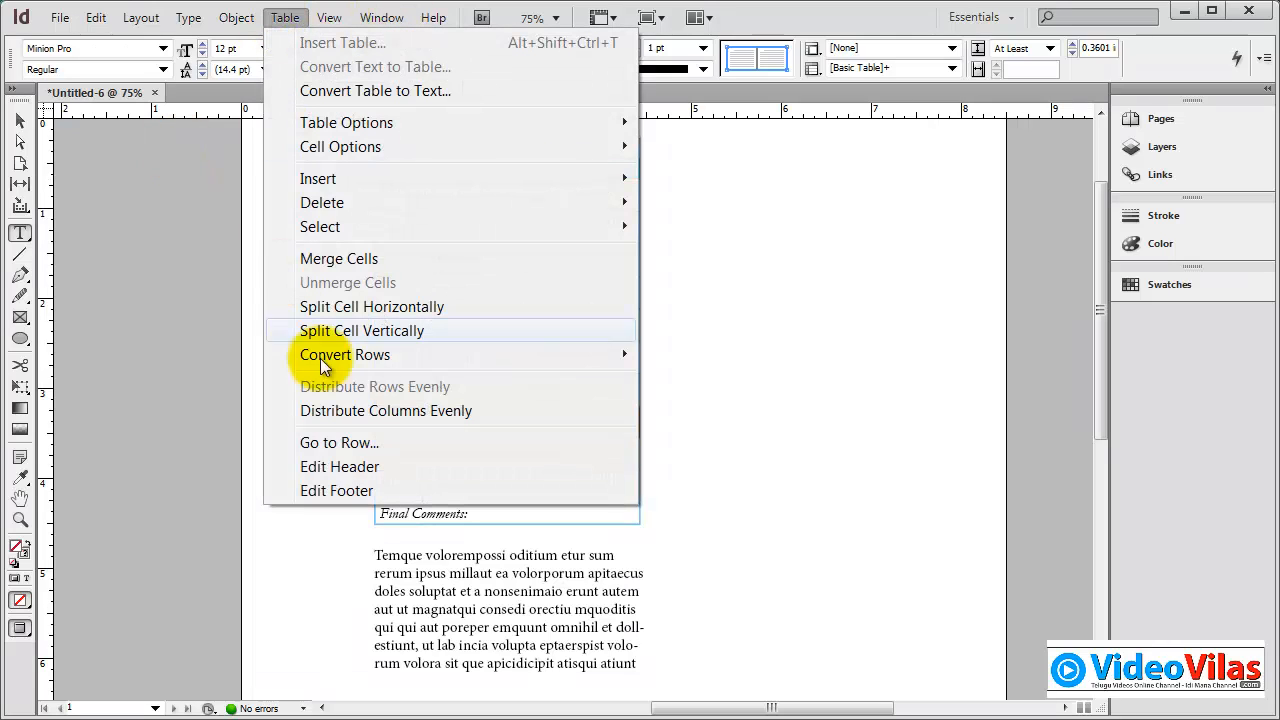
{"action": "left_click", "coordinate": [364, 466]}
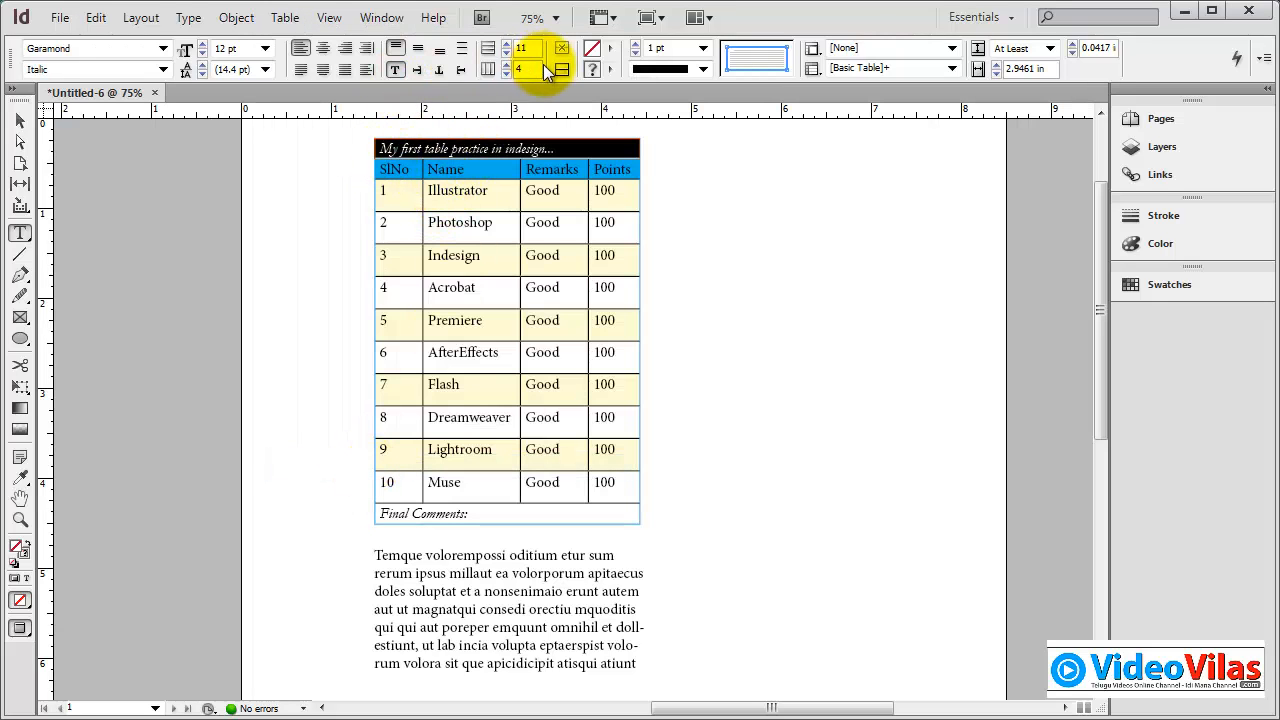
{"action": "left_click", "coordinate": [324, 50]}
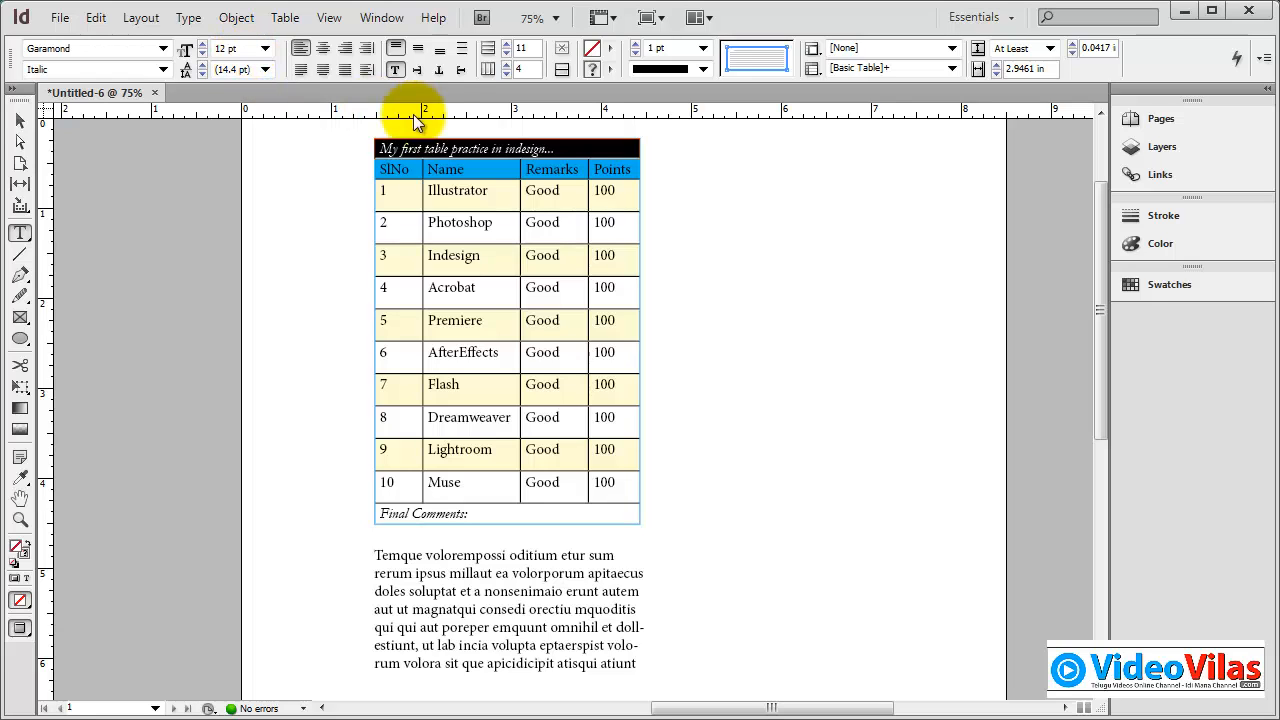
{"action": "left_click", "coordinate": [419, 71]}
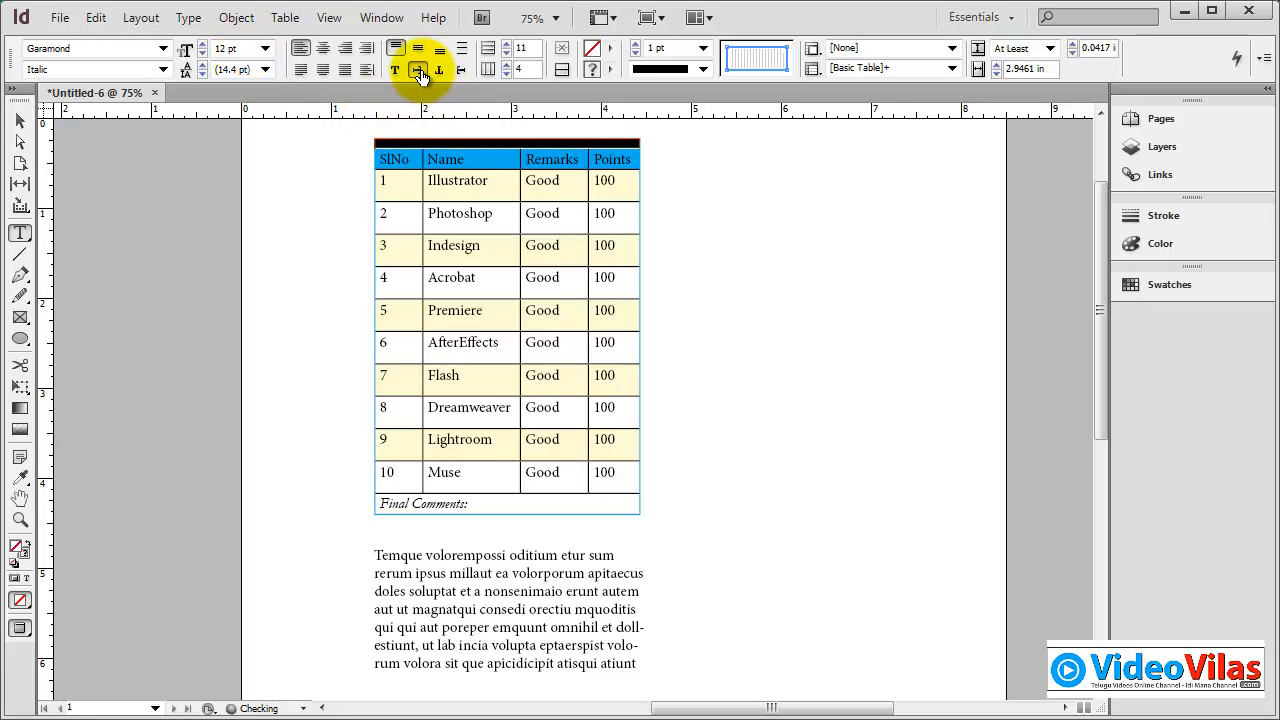
{"action": "left_click", "coordinate": [401, 71]}
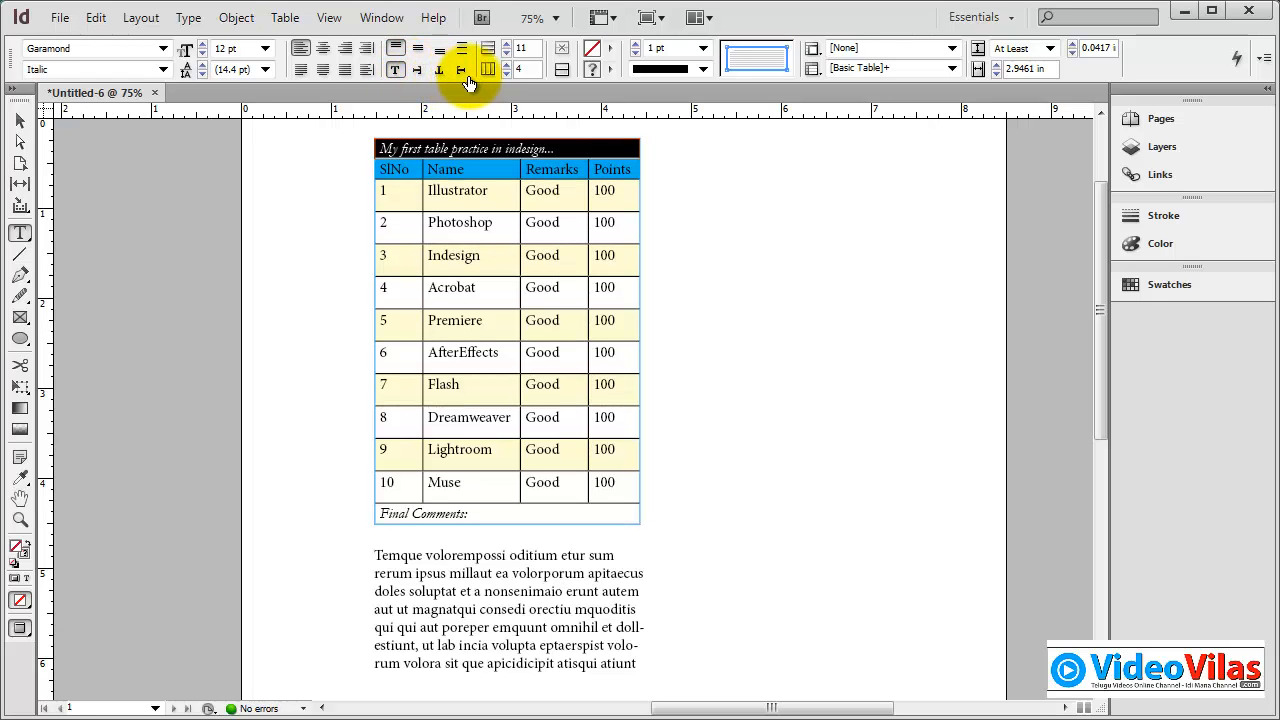
Increase the header row's height to about 0.31 in and try the 180° and 270° text rotations, restoring 0°.
{"action": "left_click_drag", "start_coordinate": [552, 157], "coordinate": [552, 168]}
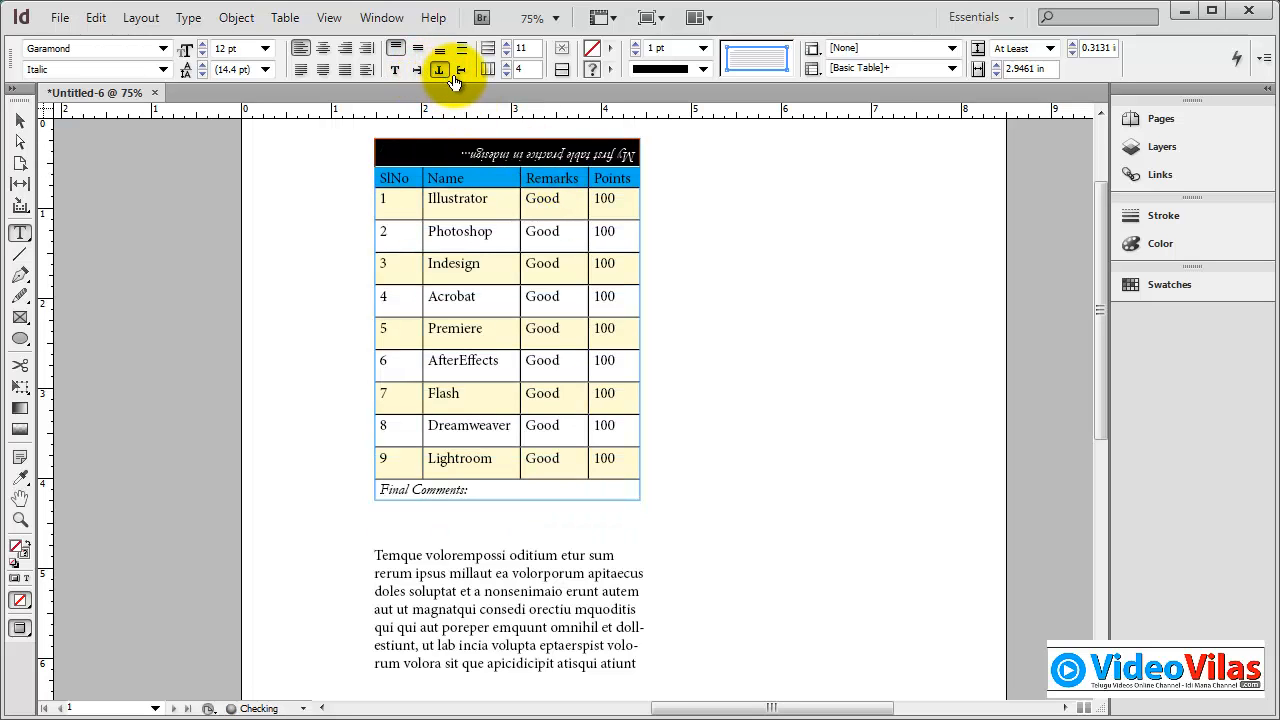
{"action": "left_click", "coordinate": [460, 70]}
{"action": "left_click", "coordinate": [392, 72]}
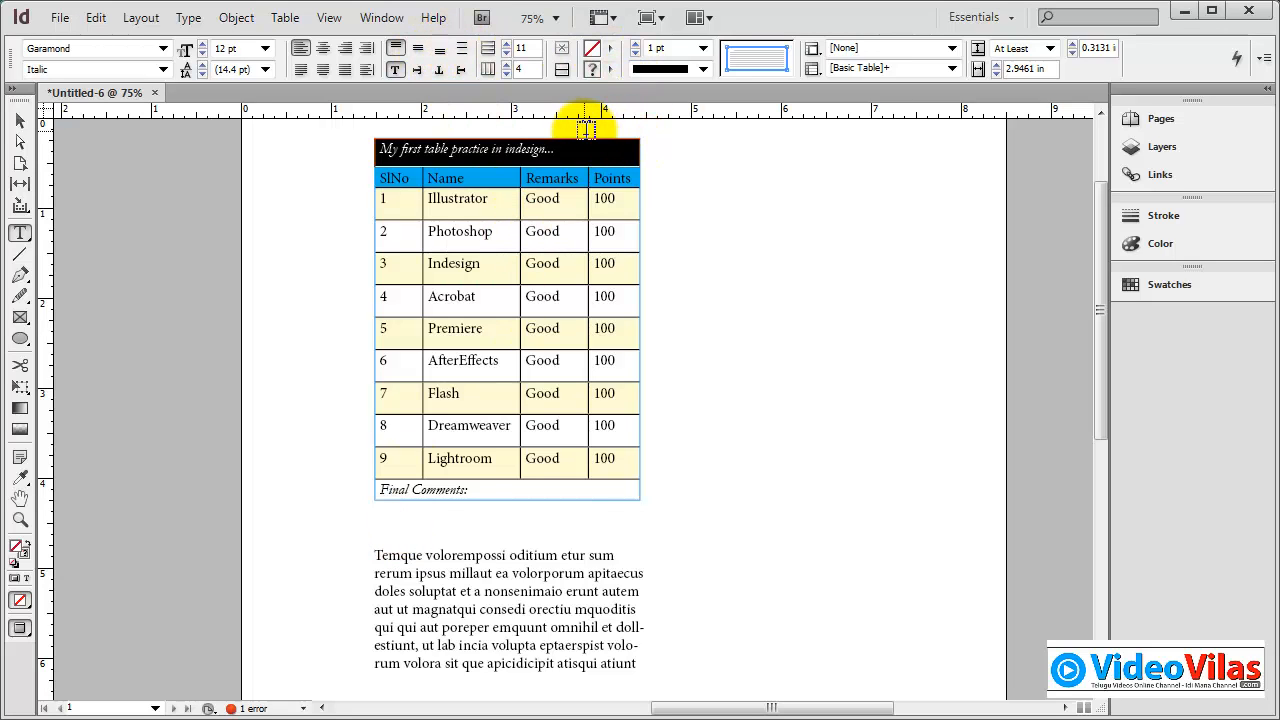
{"action": "left_click", "coordinate": [705, 50]}
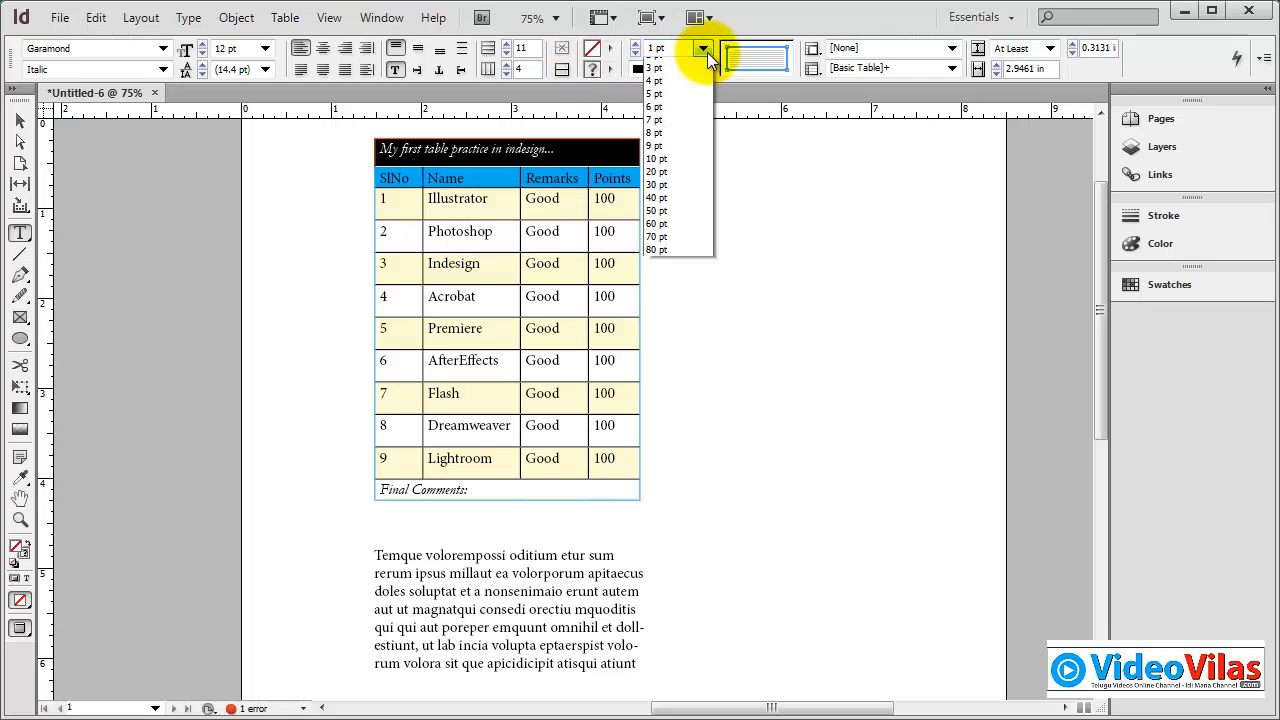
{"action": "left_click", "coordinate": [705, 50]}
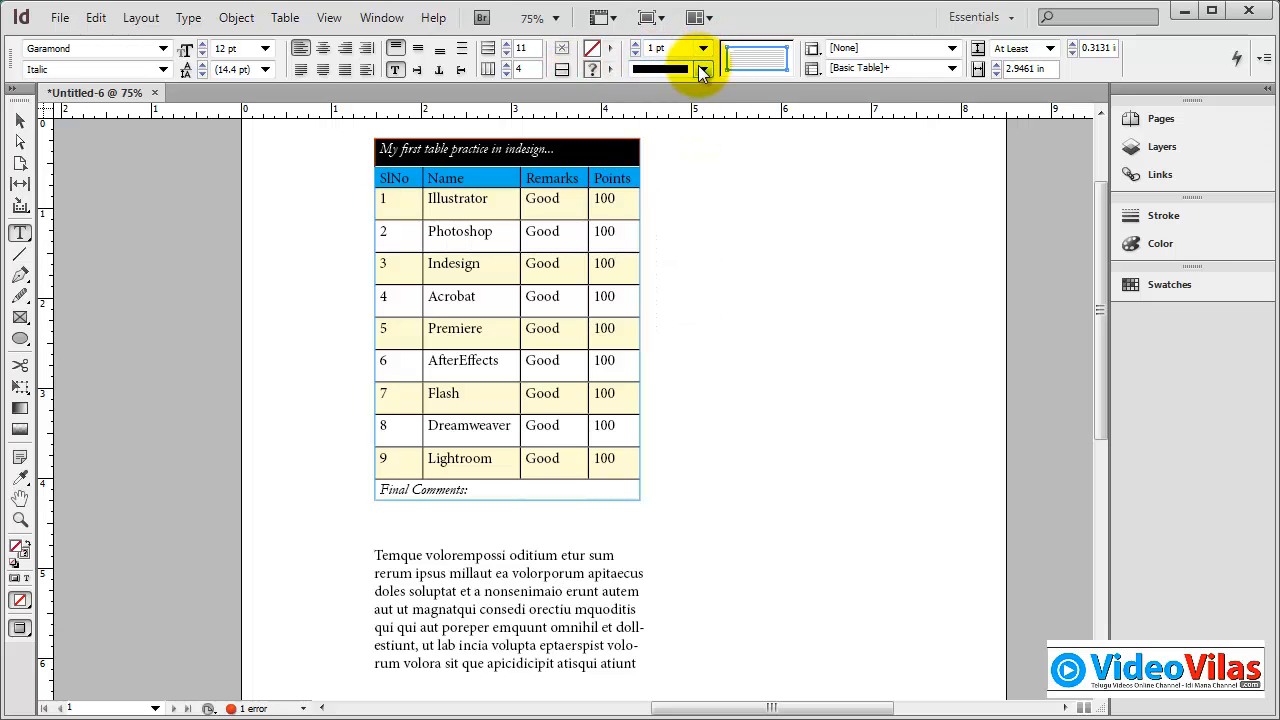
Switch the screen mode to Normal and delete both the table frame and the placeholder text frame.
{"action": "left_click", "coordinate": [20, 120]}
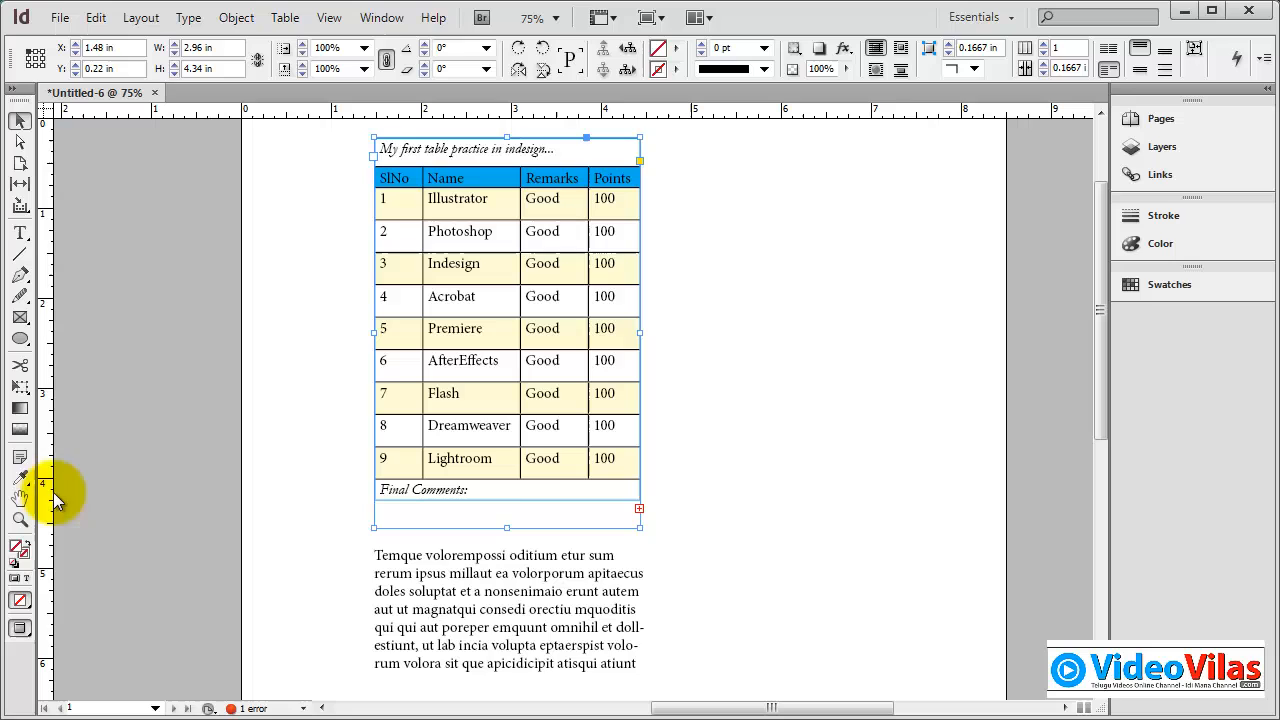
{"action": "left_click", "coordinate": [20, 628]}
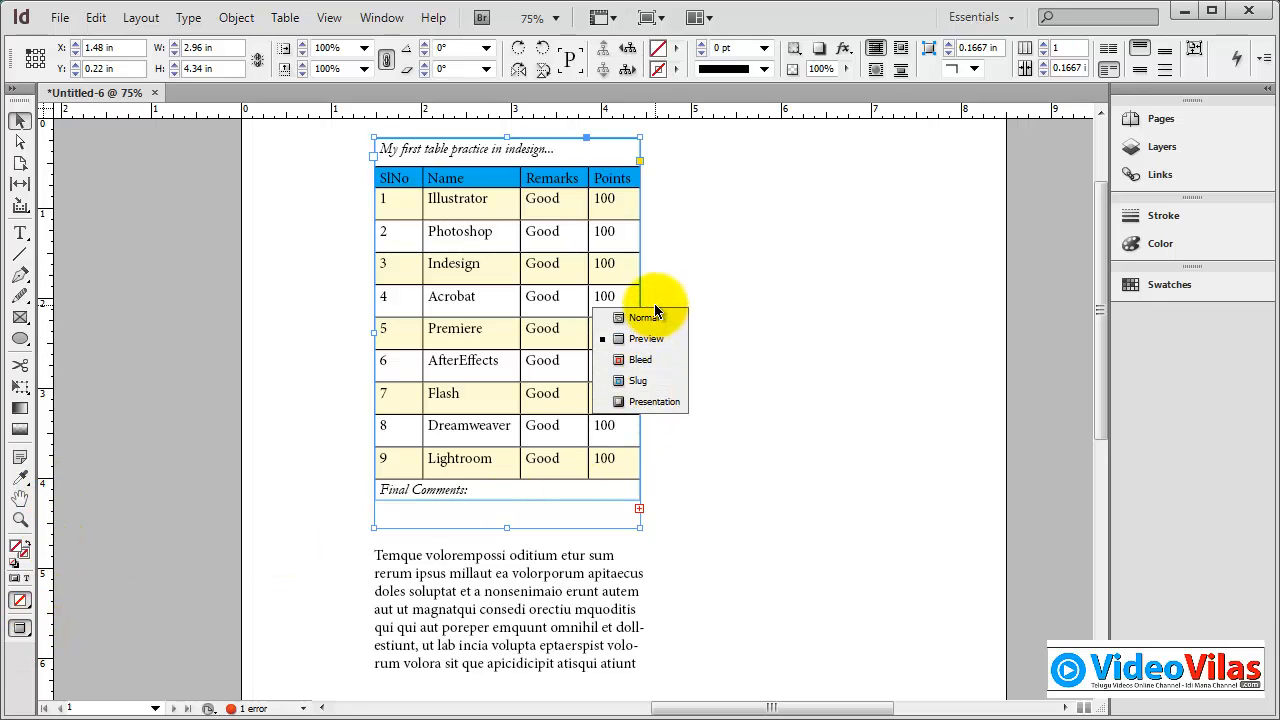
{"action": "left_click", "coordinate": [650, 318]}
{"action": "left_click_drag", "start_coordinate": [278, 158], "coordinate": [751, 655]}
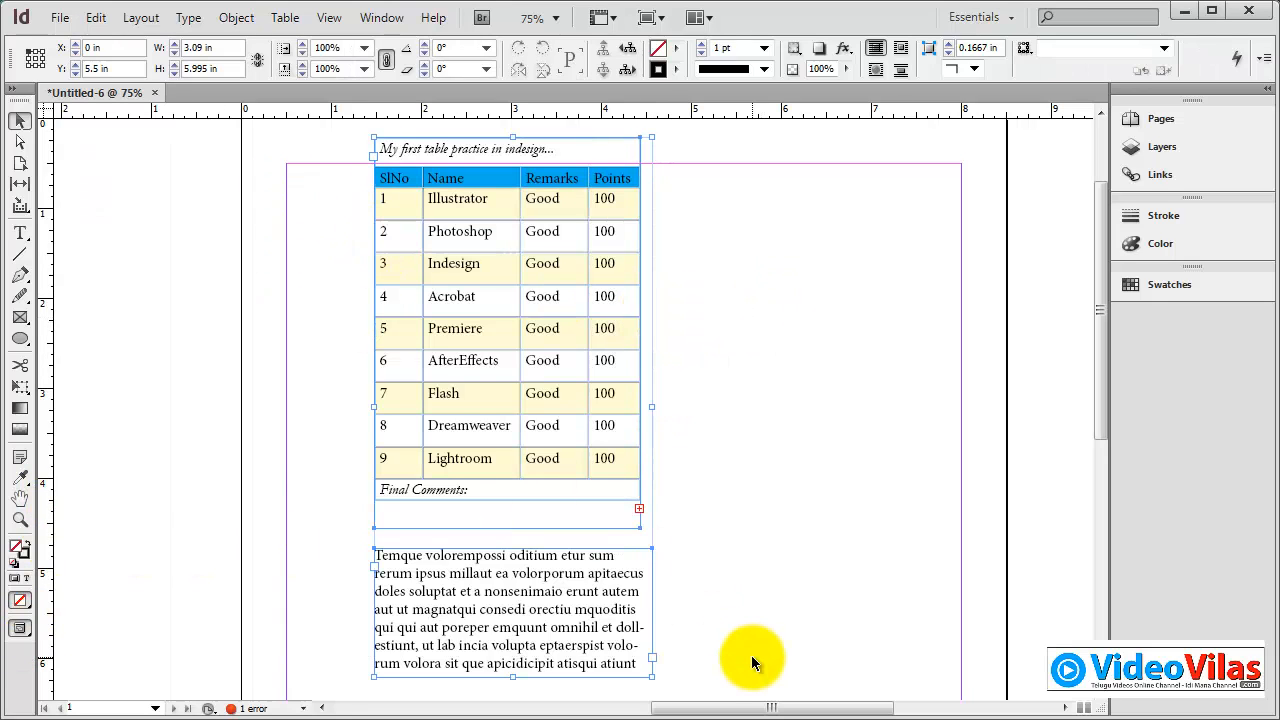
{"action": "key", "text": "Delete"}
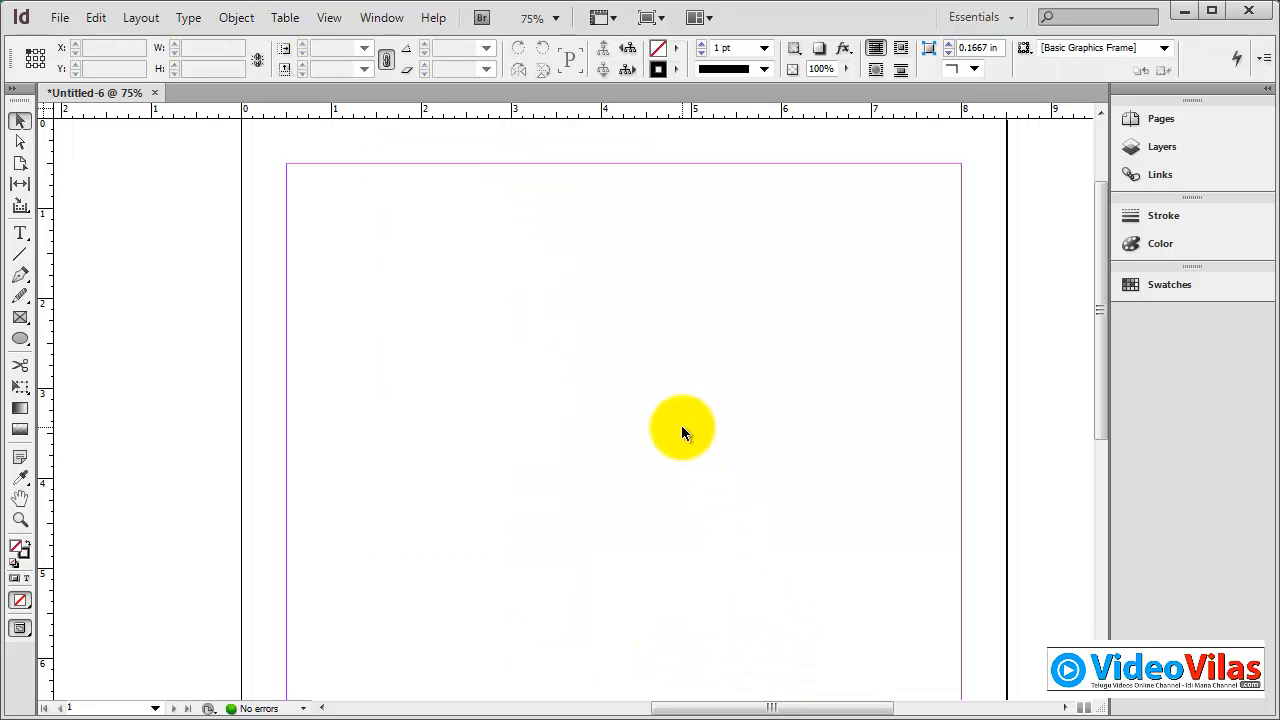
Try pasting the copied garden table and aligning it with the page margins, and undo the placement.
{"action": "key", "text": "ctrl+v"}
{"action": "left_click_drag", "start_coordinate": [530, 249], "coordinate": [580, 234]}
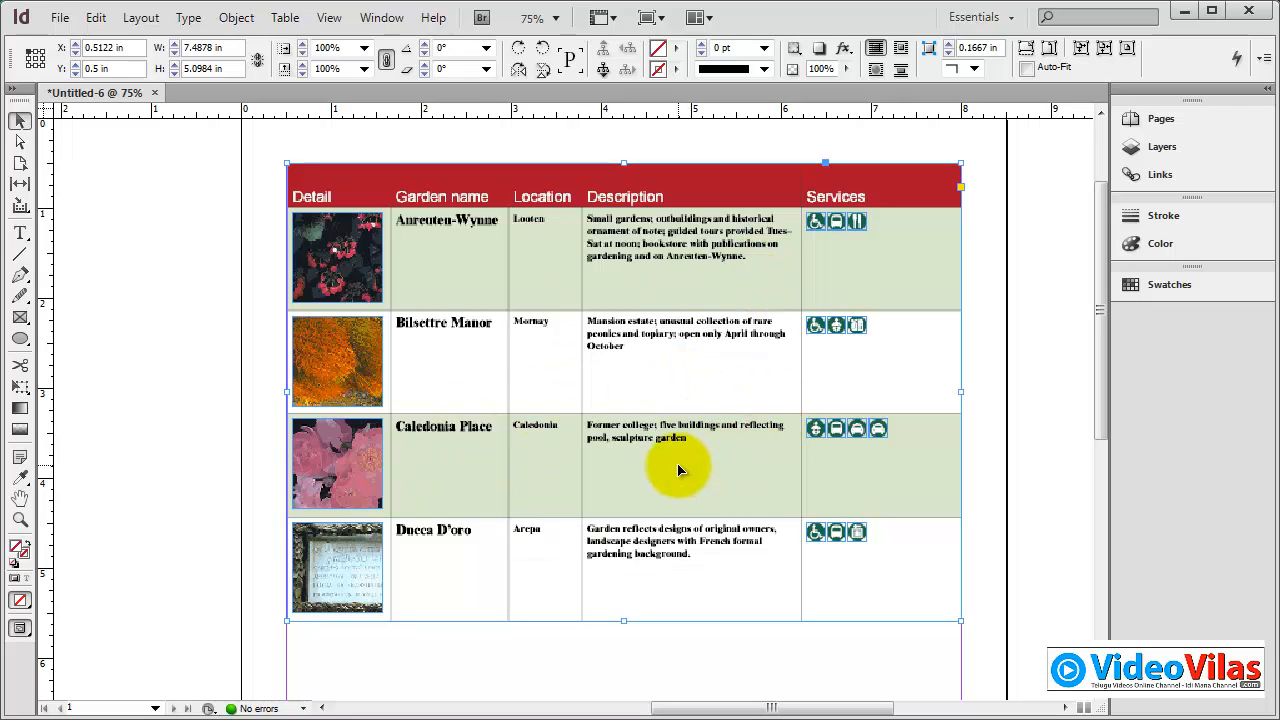
{"action": "key", "text": "ctrl+z"}
{"action": "key", "text": "ctrl+z"}
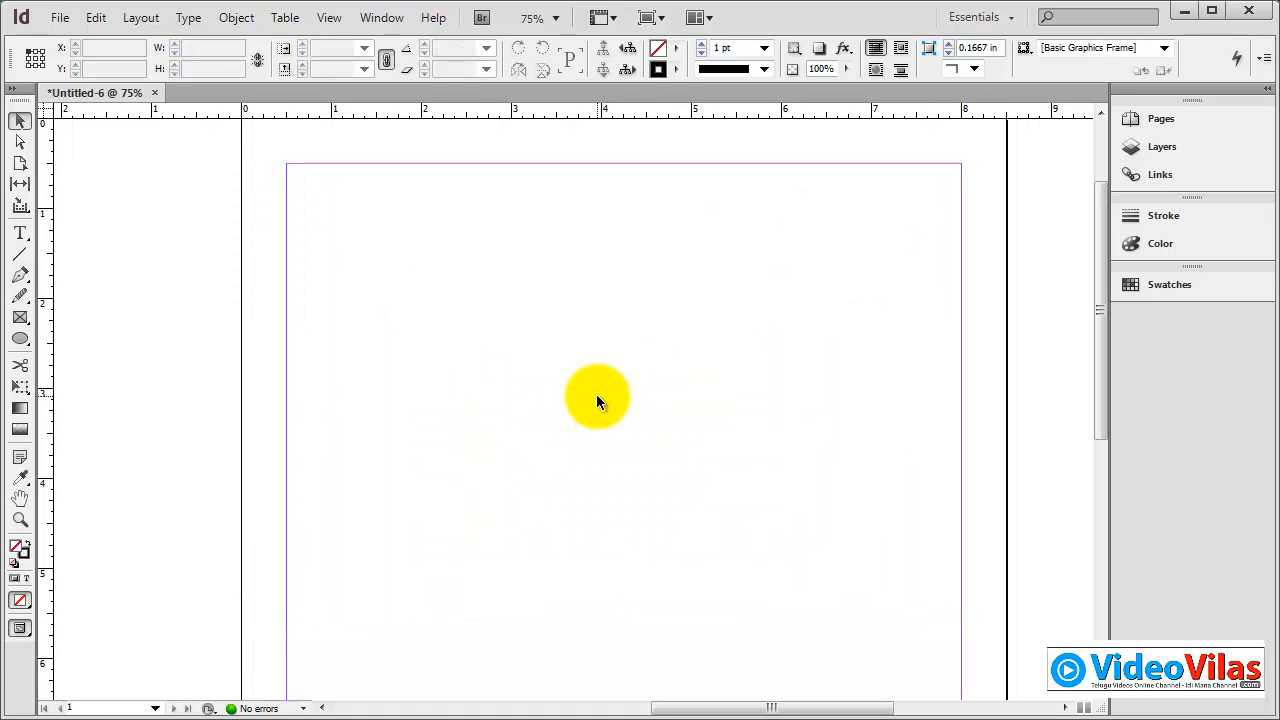
{"action": "key", "text": "ctrl+0"}
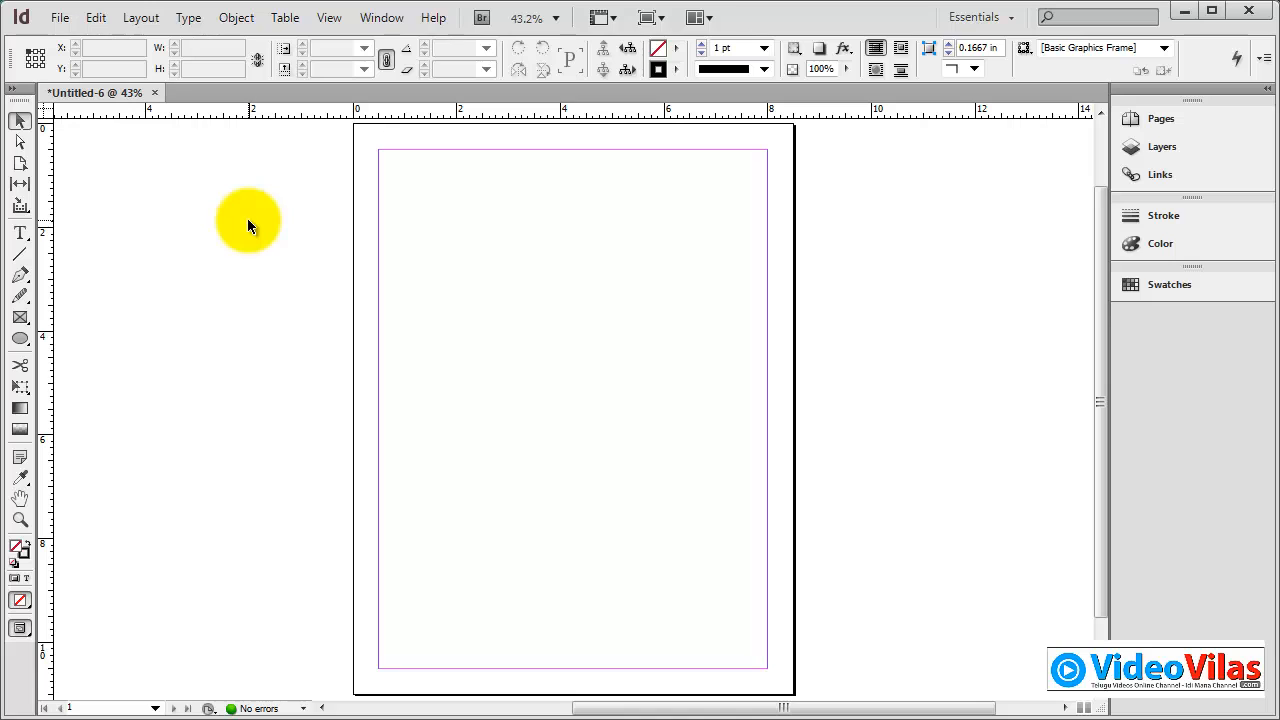
{"action": "left_click", "coordinate": [285, 18]}
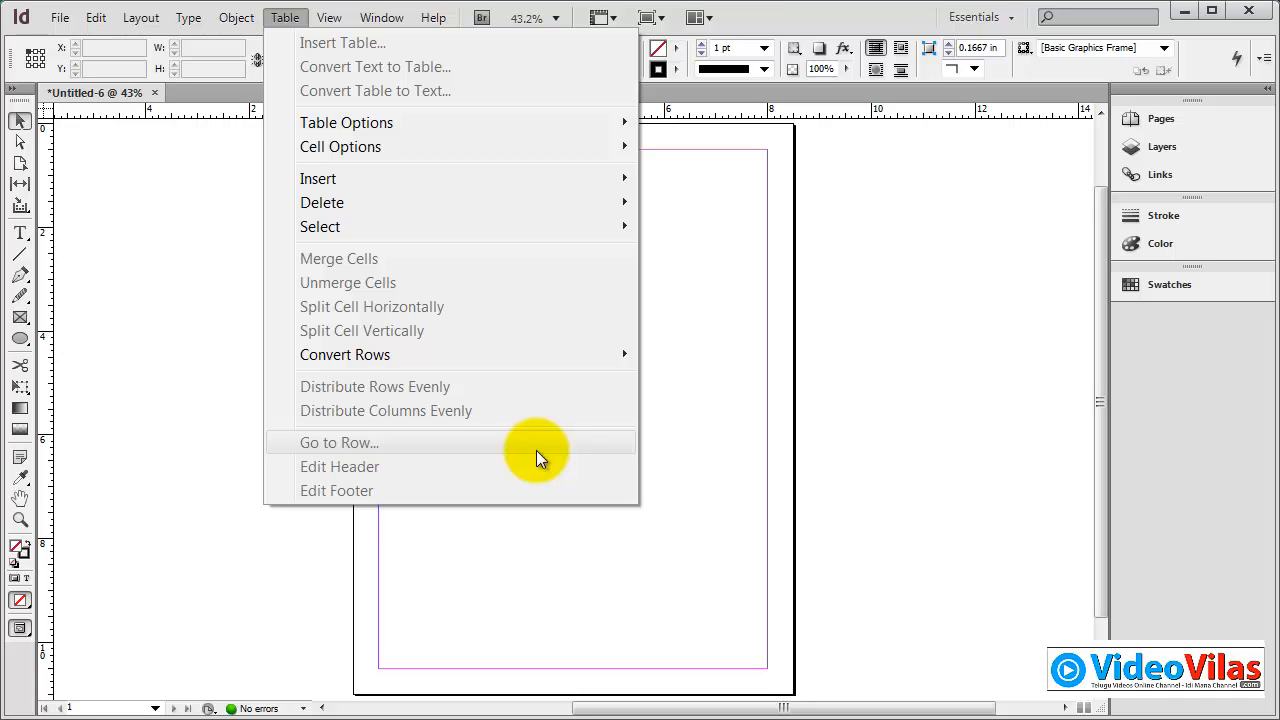
{"action": "left_click", "coordinate": [743, 357]}
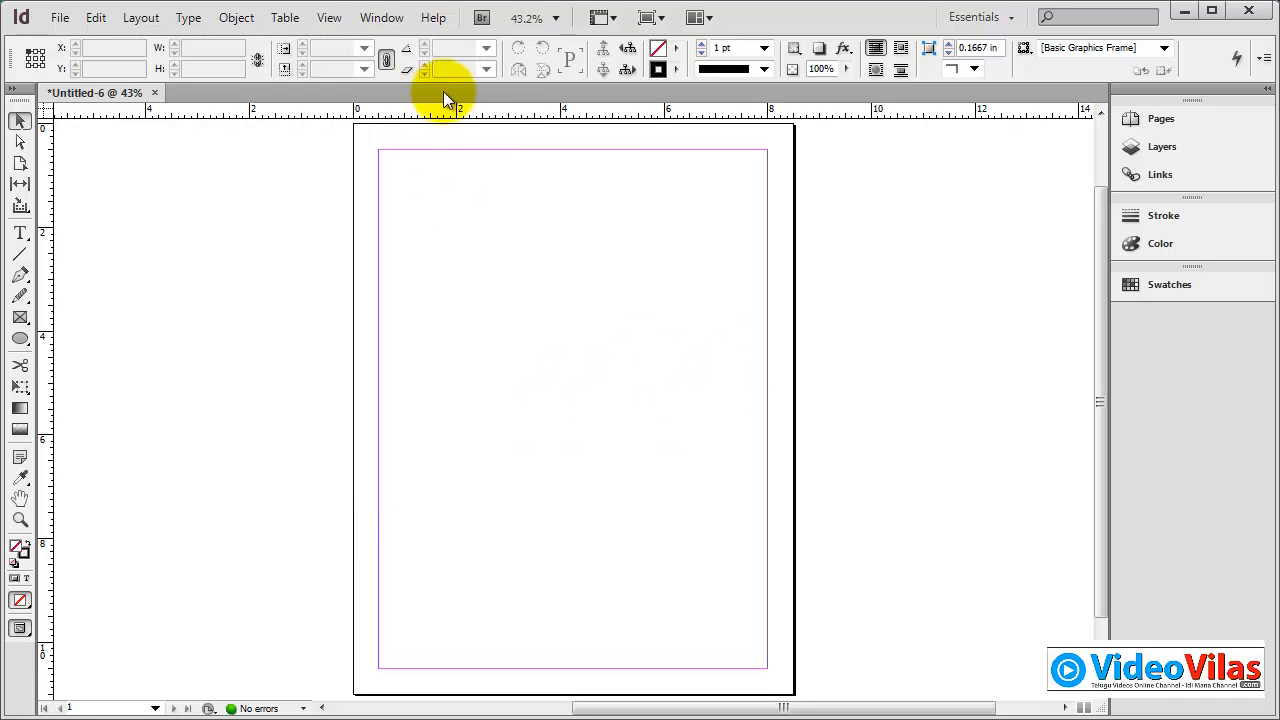